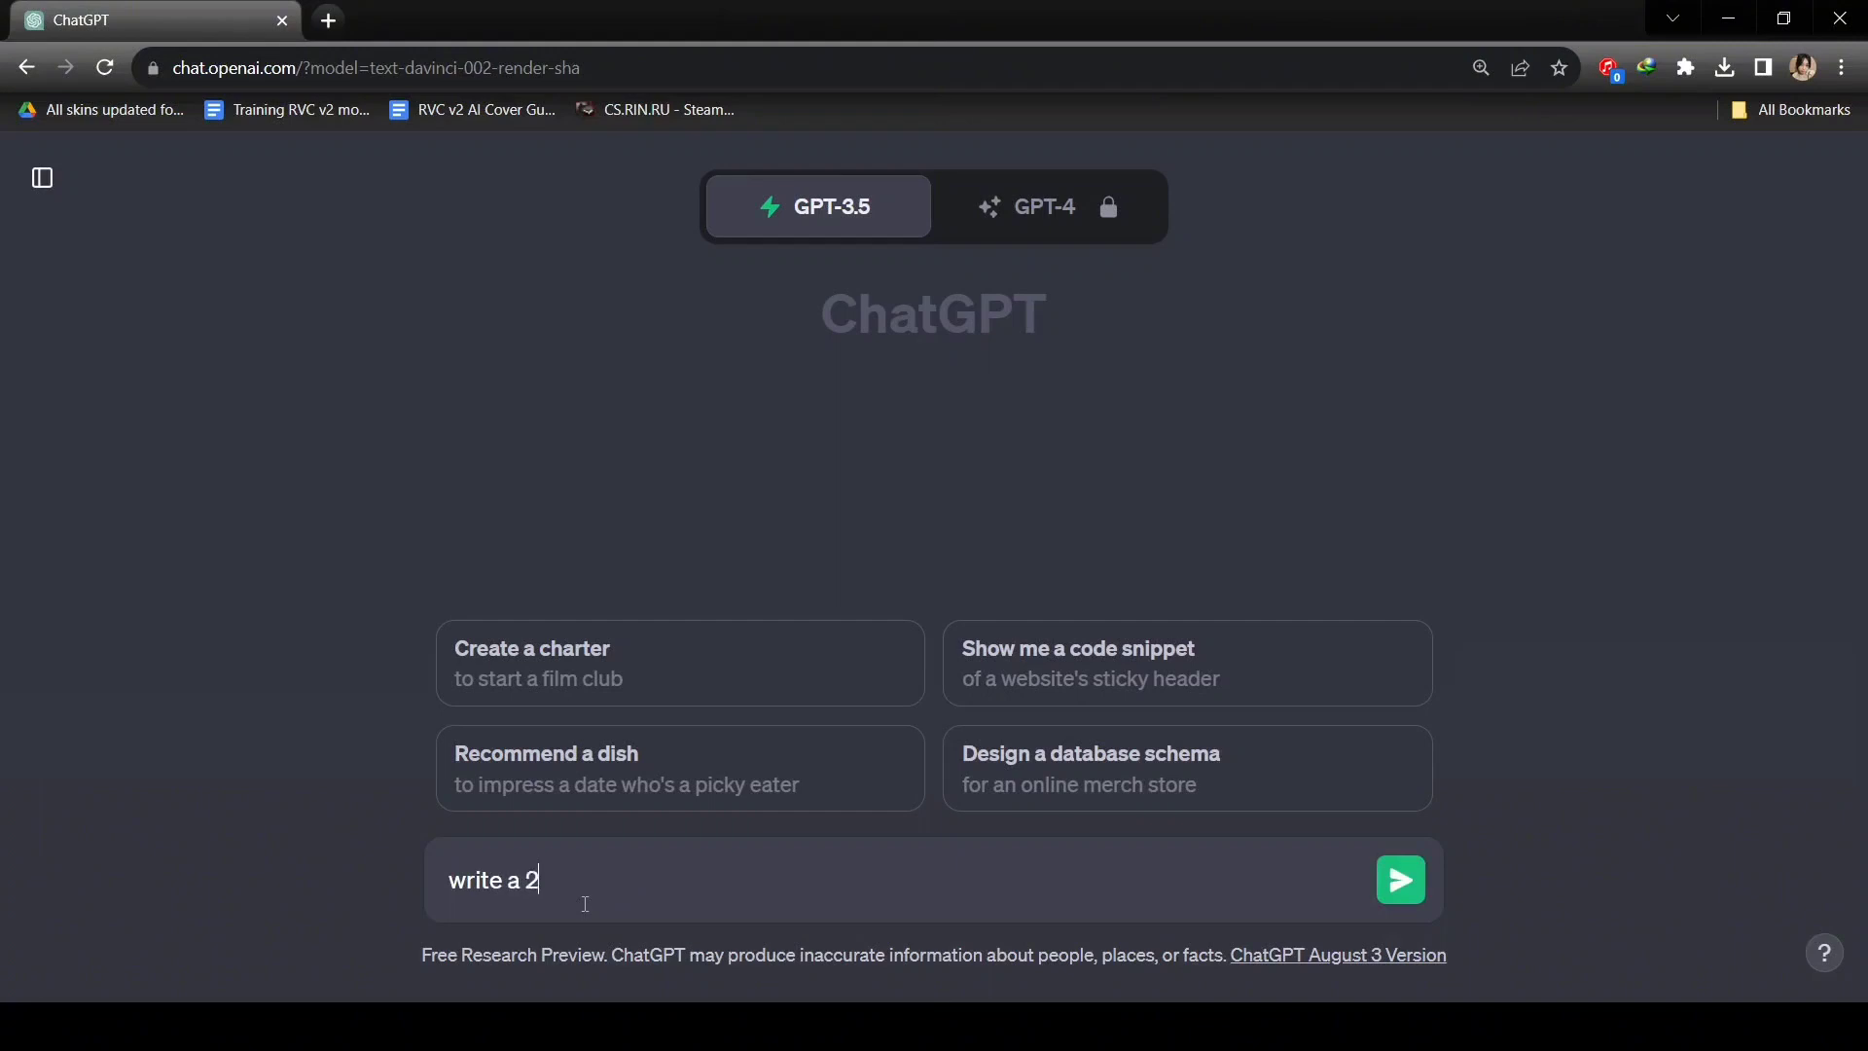
# Ask ChatGPT for a 200-word story about a lost puppy.
pyautogui.write('tory about')
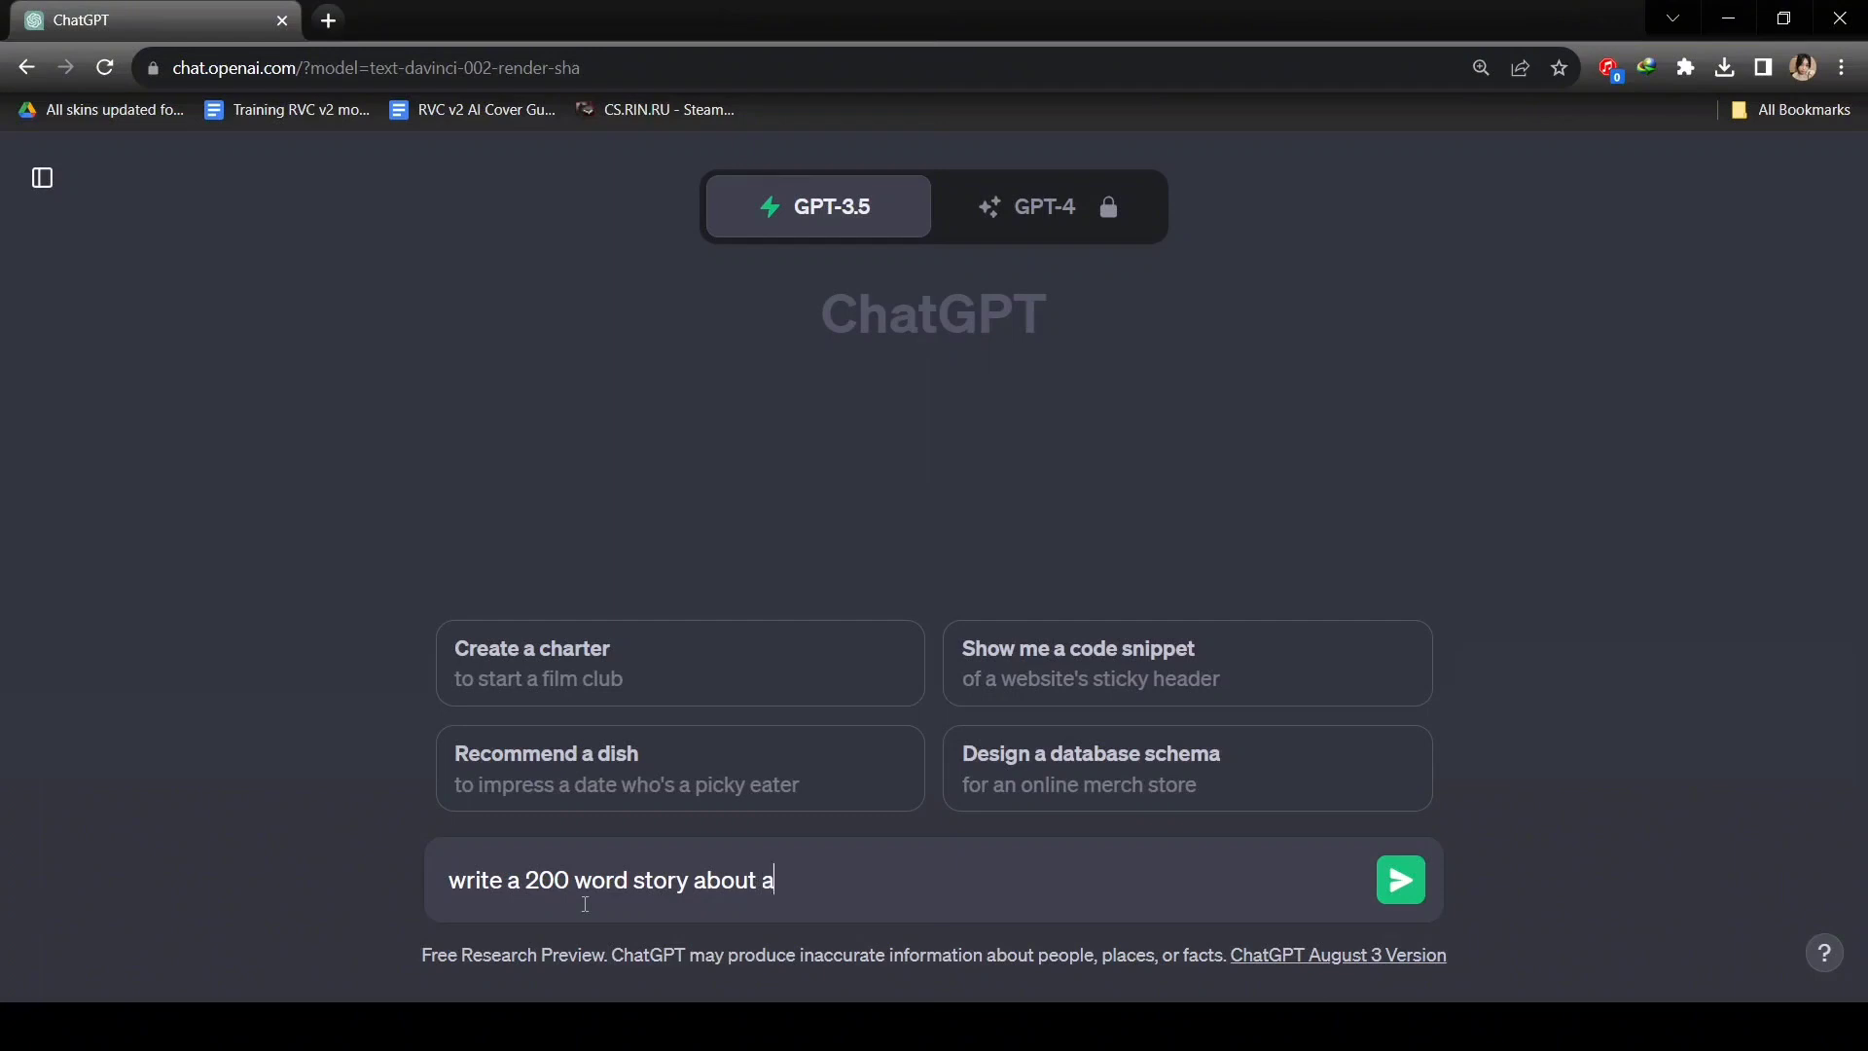
pyautogui.write('a lost puppy')
pyautogui.press('Return')
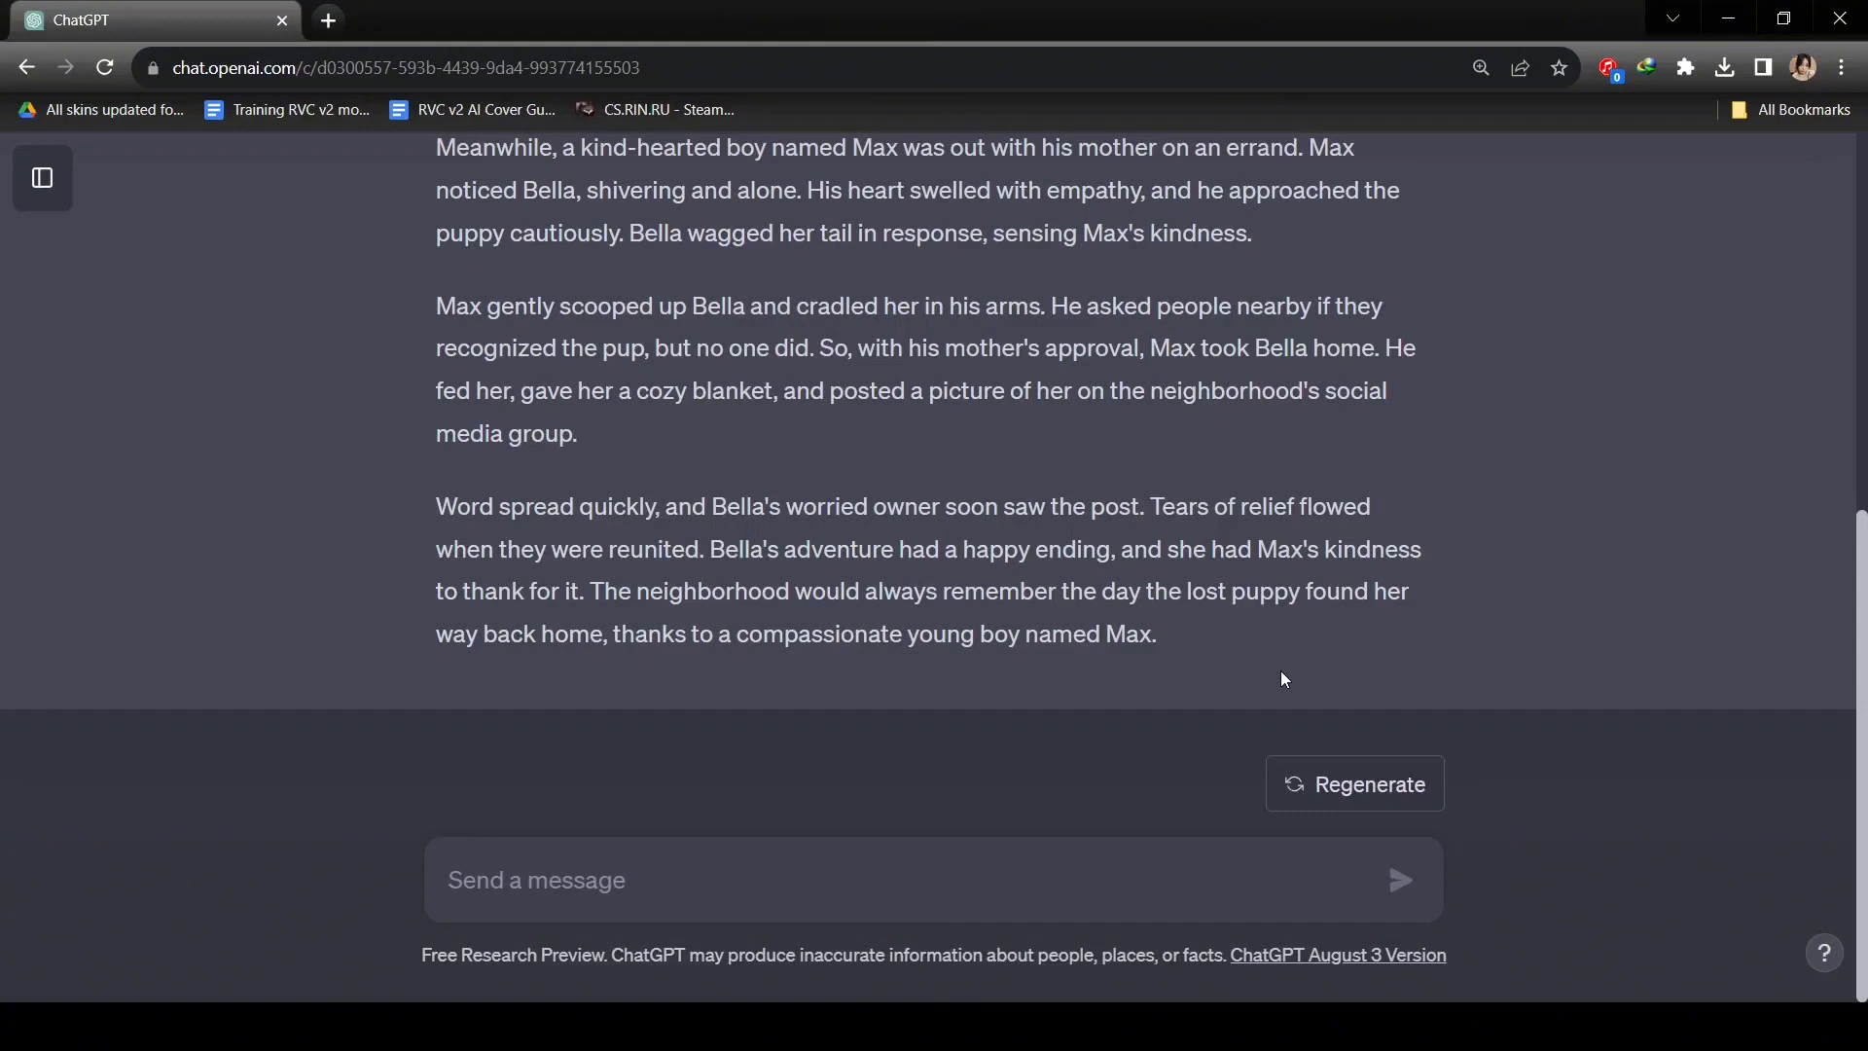
# Ask ChatGPT for 8 image-generation prompts based on the story.
pyautogui.write('wr')
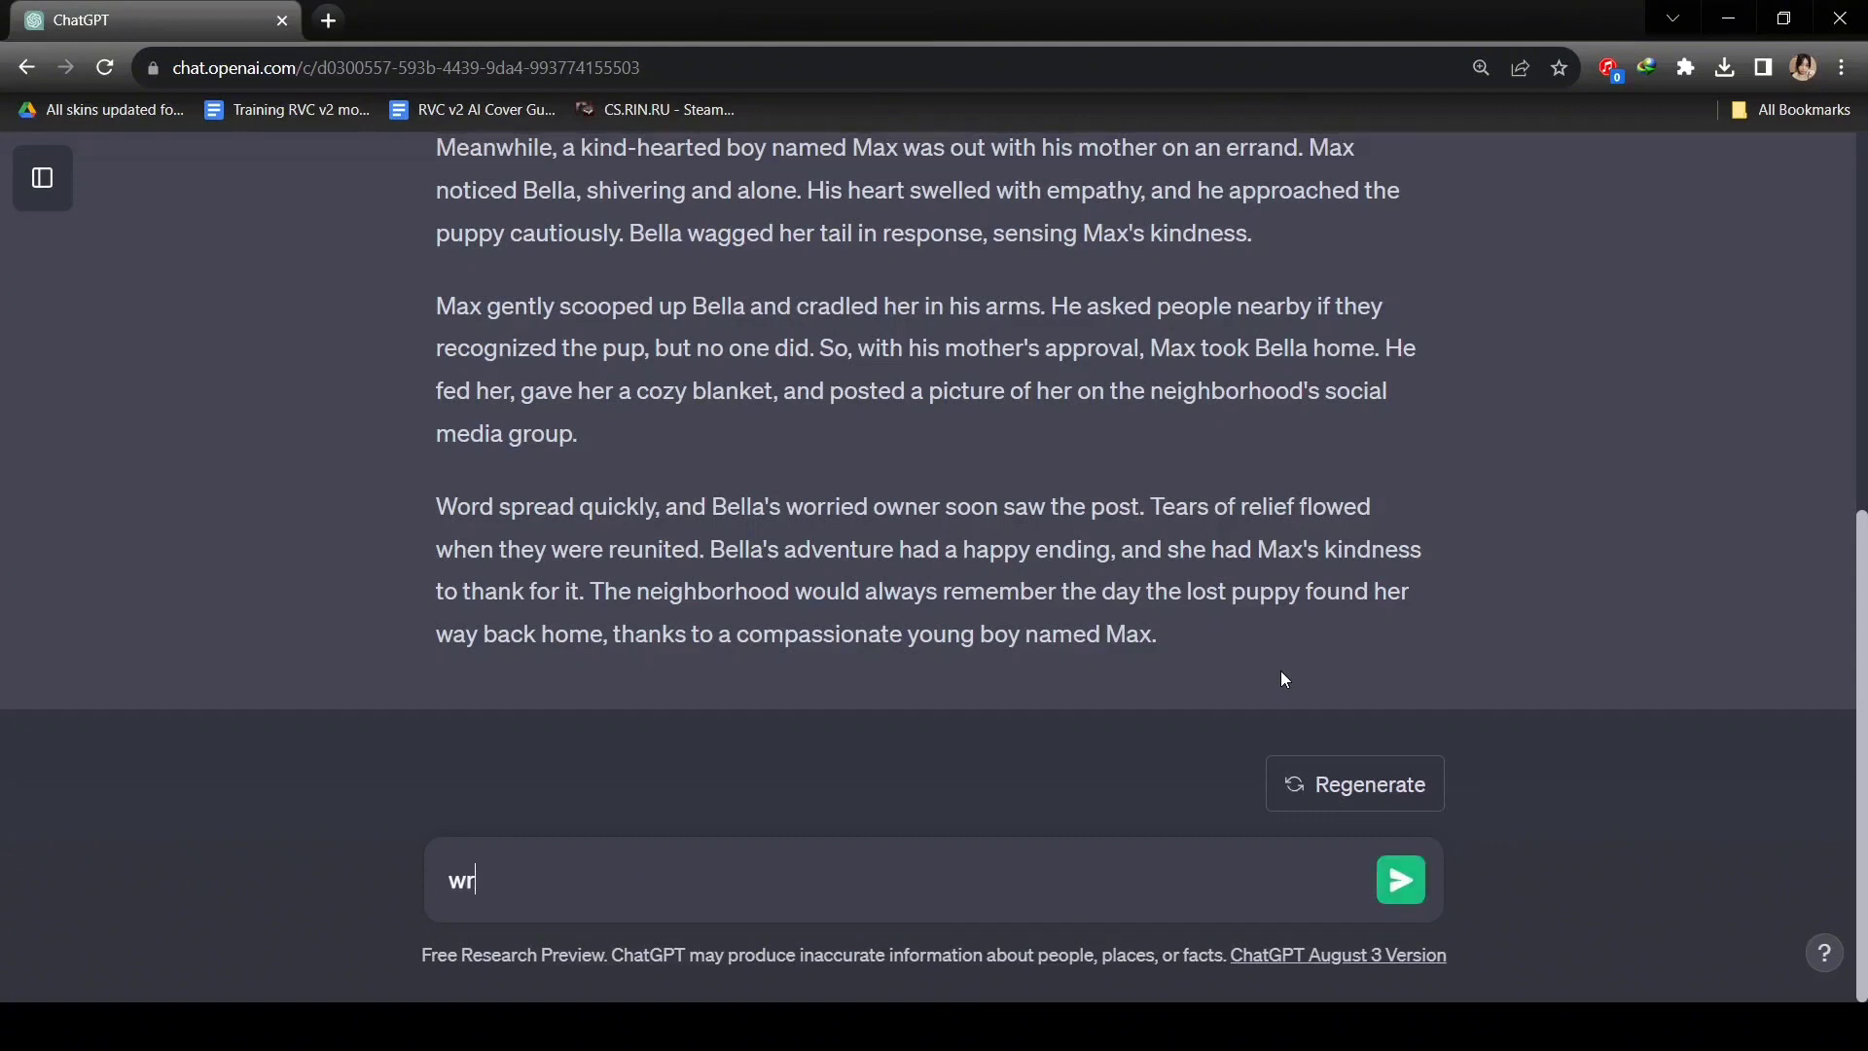
pyautogui.write('ite 8 prompts about this s')
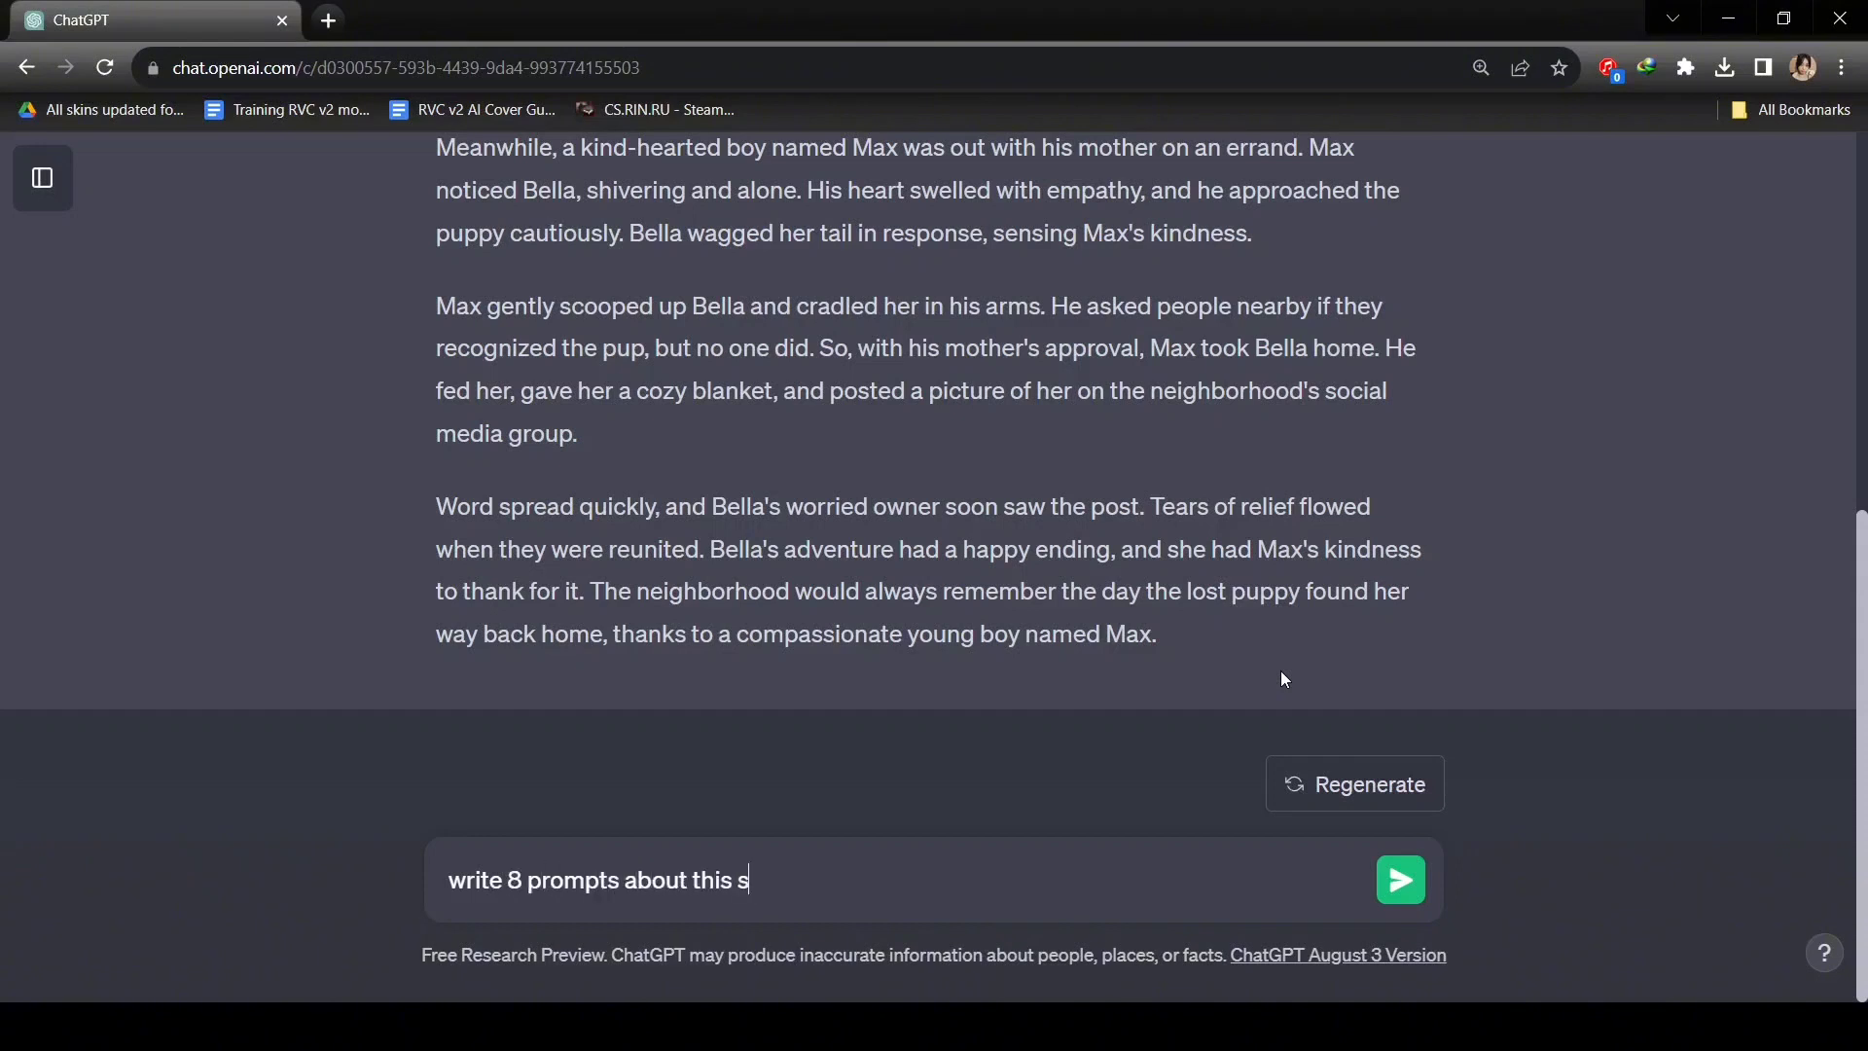
pyautogui.write('tory to ge')
pyautogui.press('BackSpace')
pyautogui.press('BackSpace')
pyautogui.press('BackSpace')
pyautogui.press('BackSpace')
pyautogui.press('BackSpace')
pyautogui.write('to generate image')
pyautogui.press('Return')
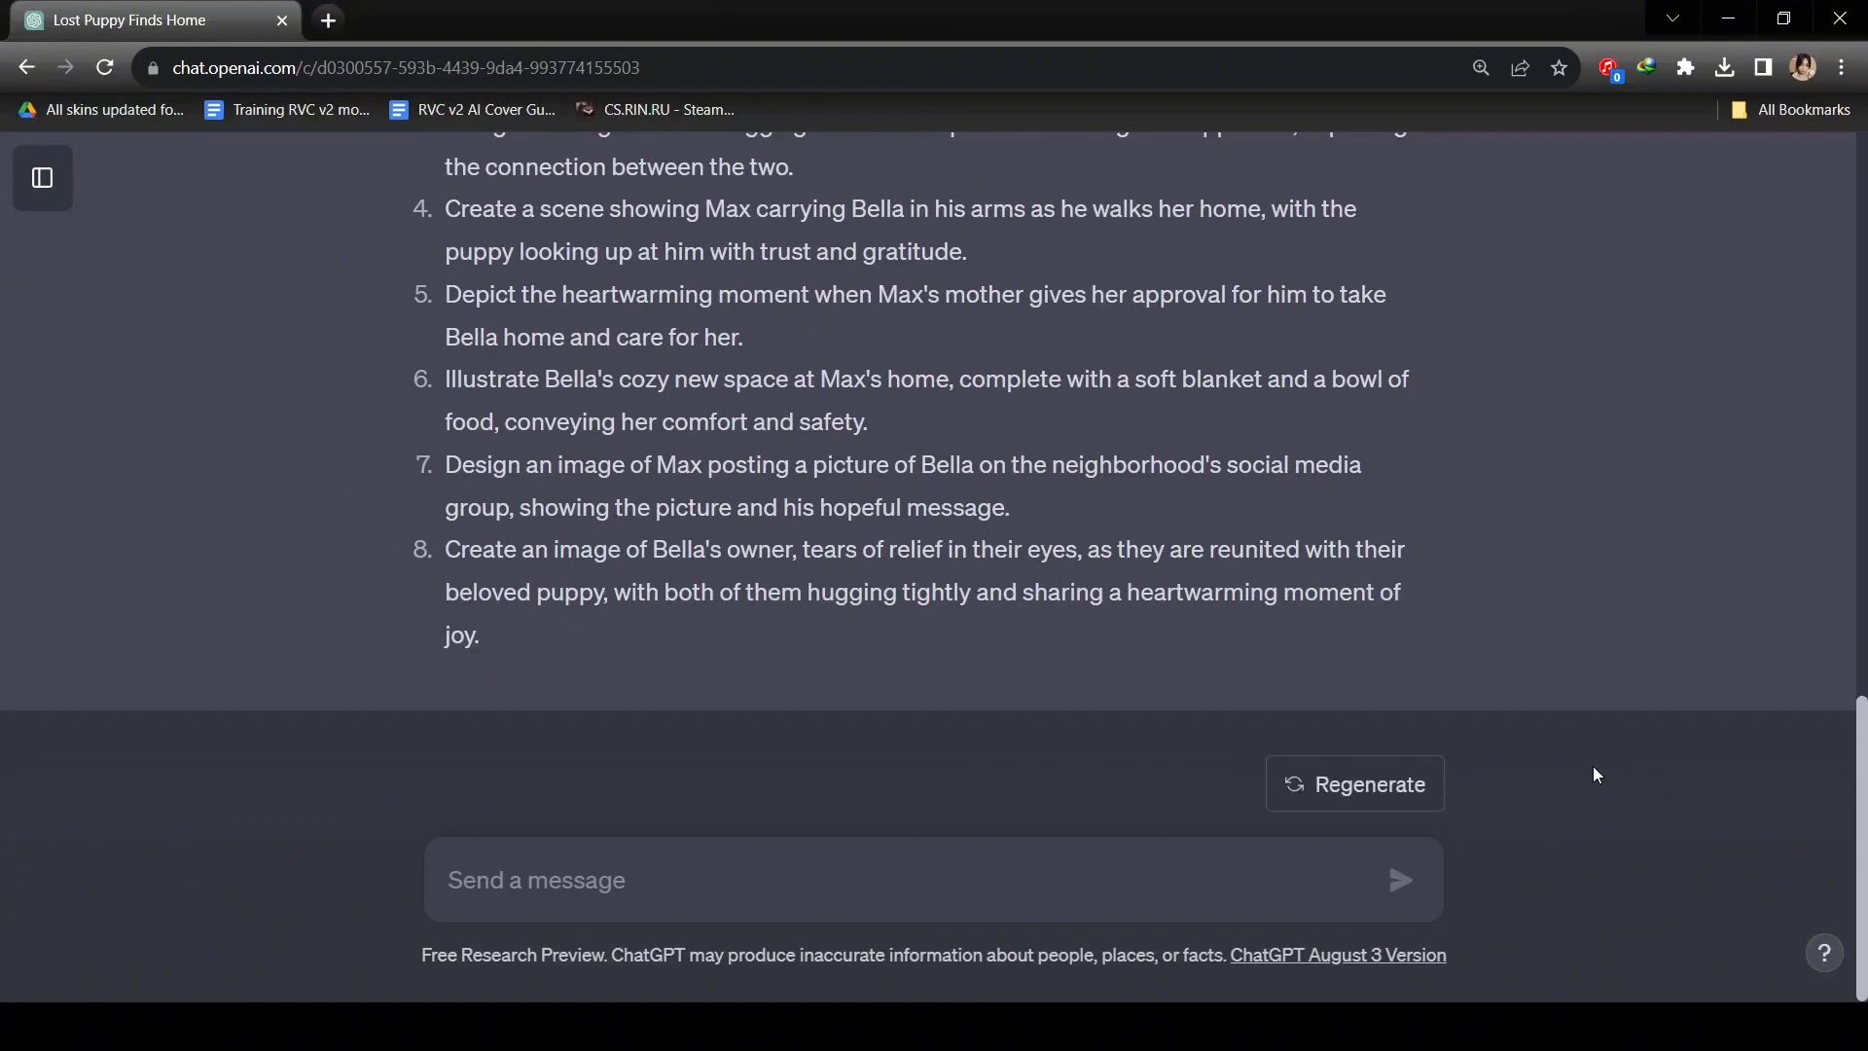
pyautogui.click(338, 20)
# Visit leonardo.ai, join the early-access waitlist, and request instant access through Discord.
pyautogui.write('leonardo')
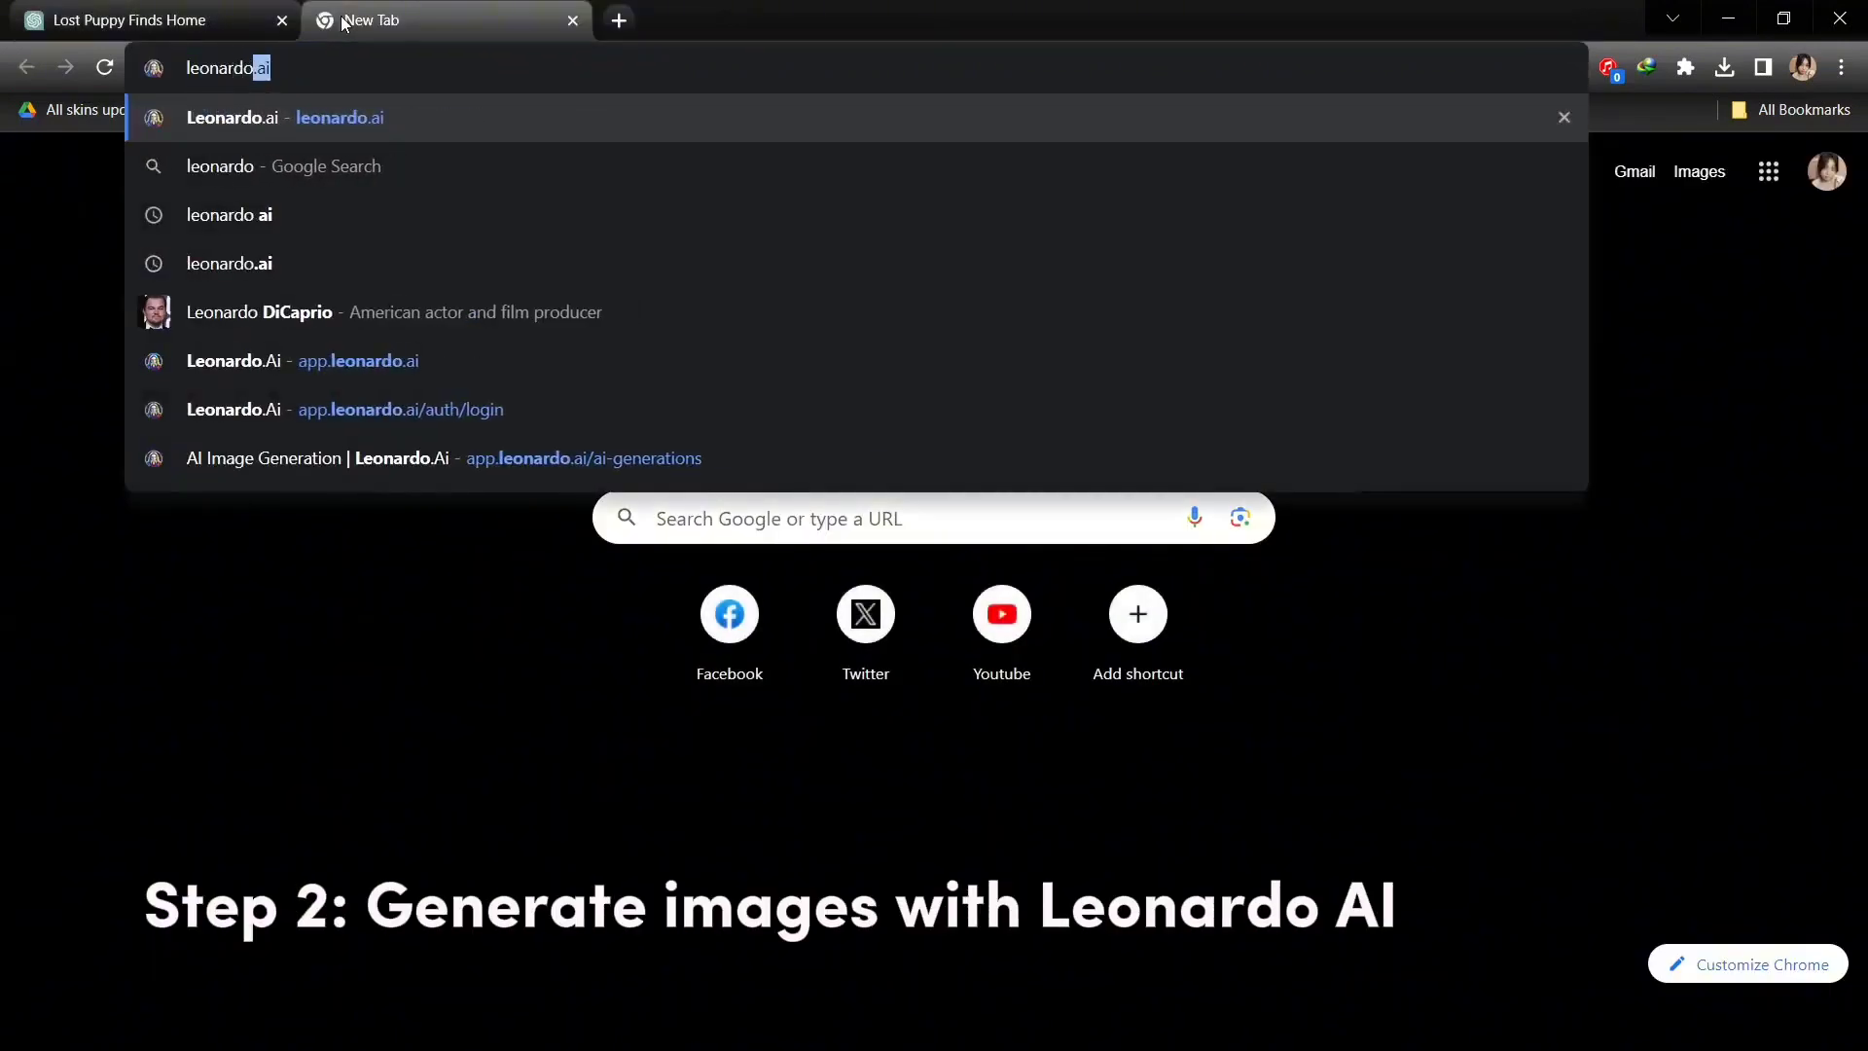
pyautogui.press('Return')
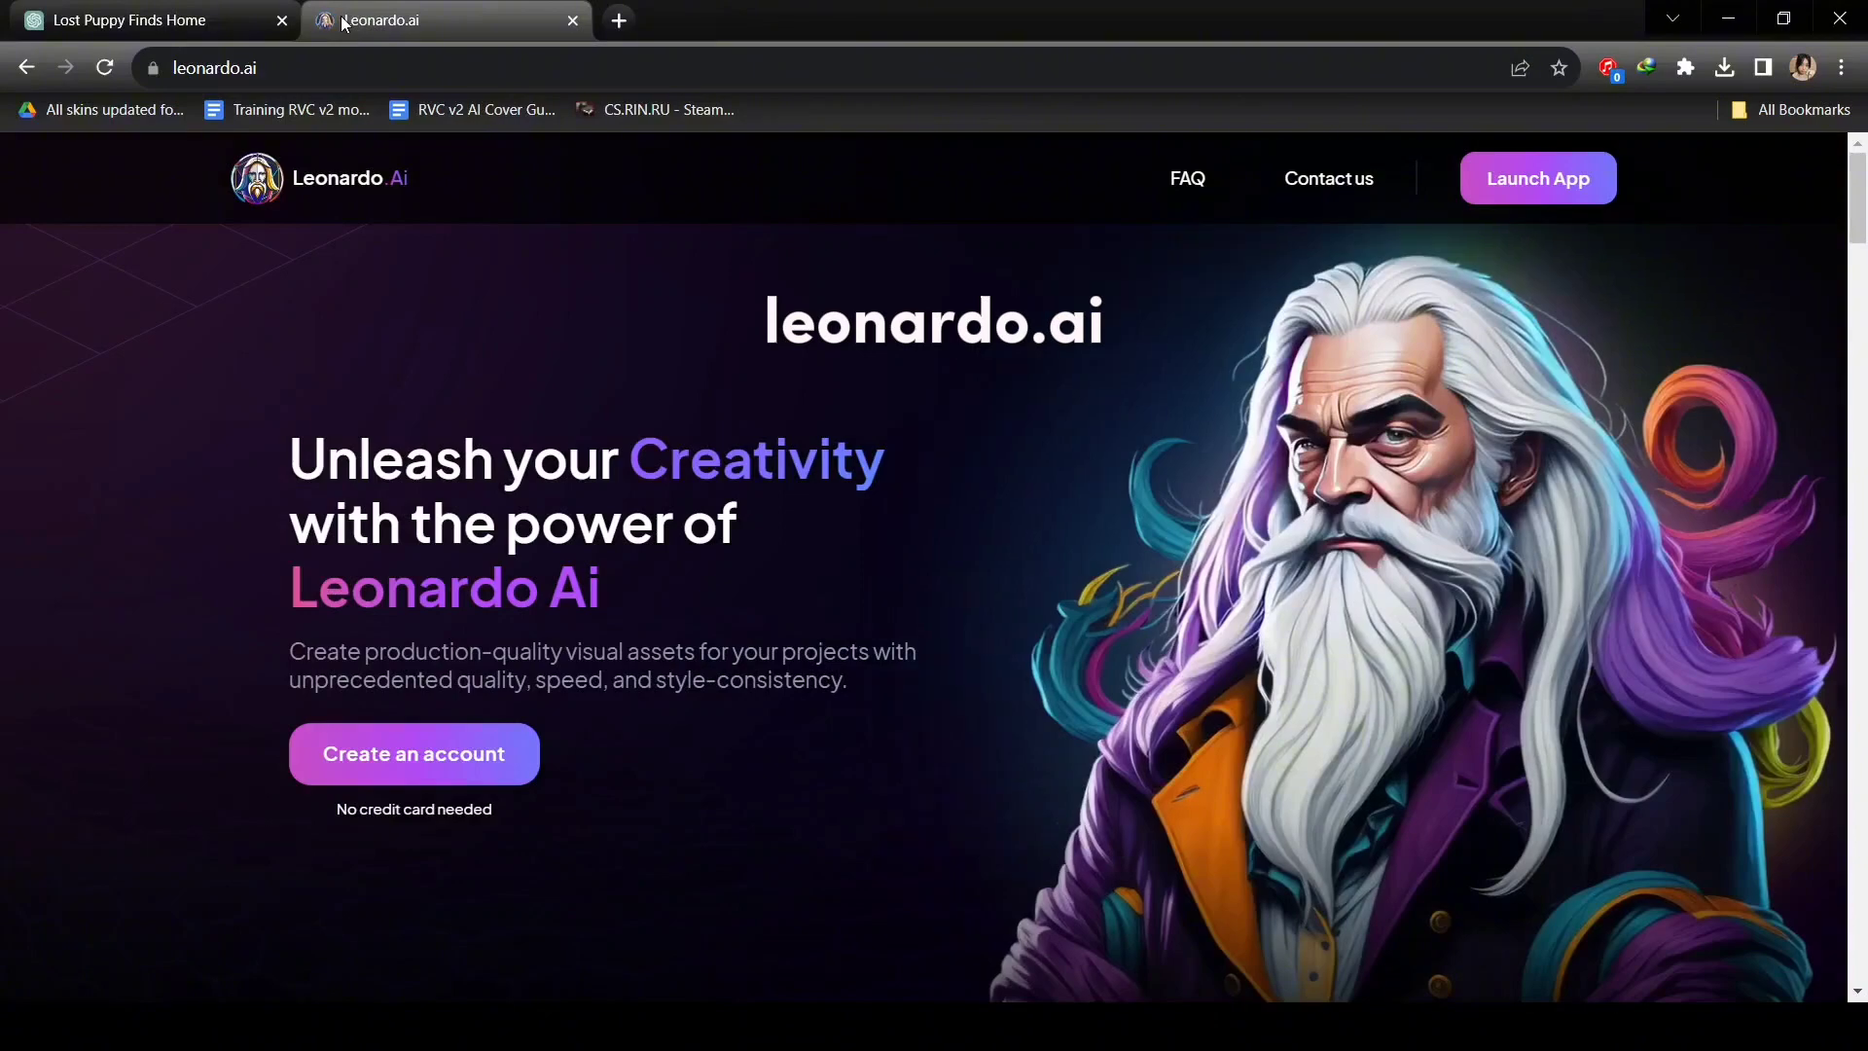
pyautogui.scroll(-6, 513, 568)
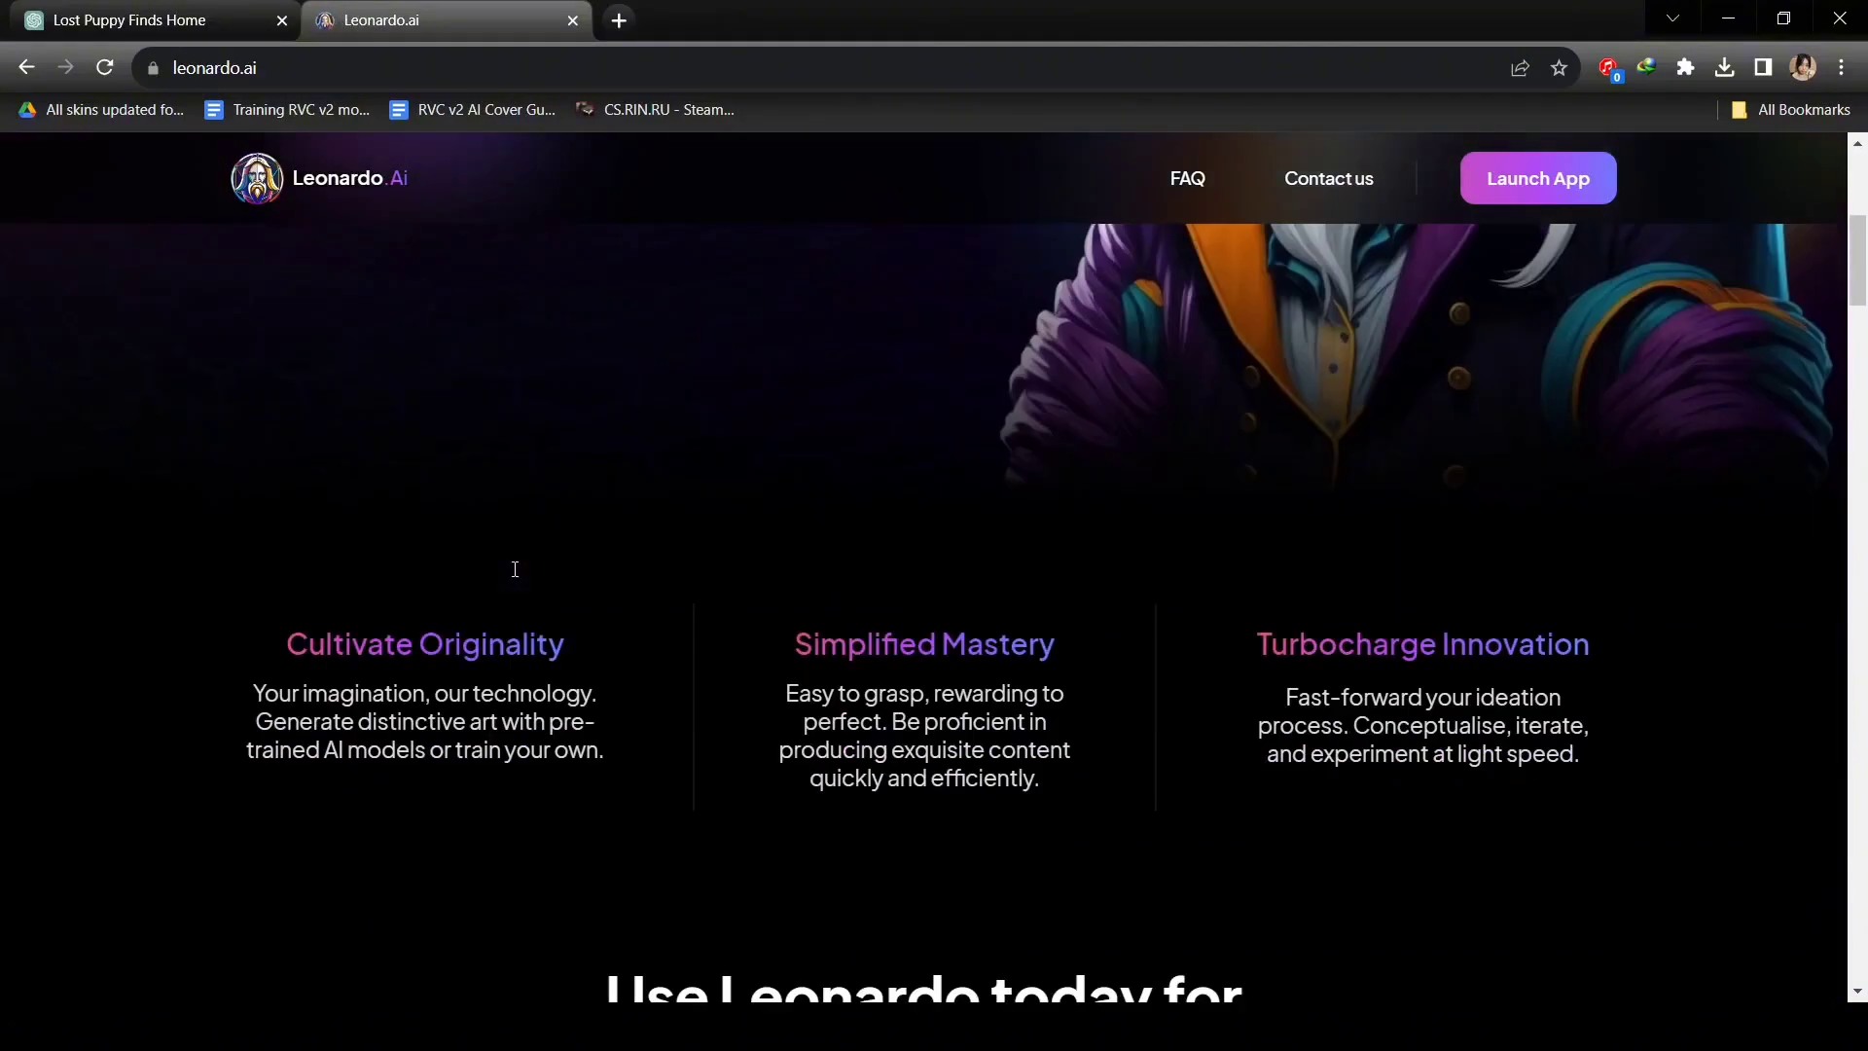
pyautogui.scroll(5, 512, 569)
pyautogui.scroll(1, 514, 569)
pyautogui.click(387, 745)
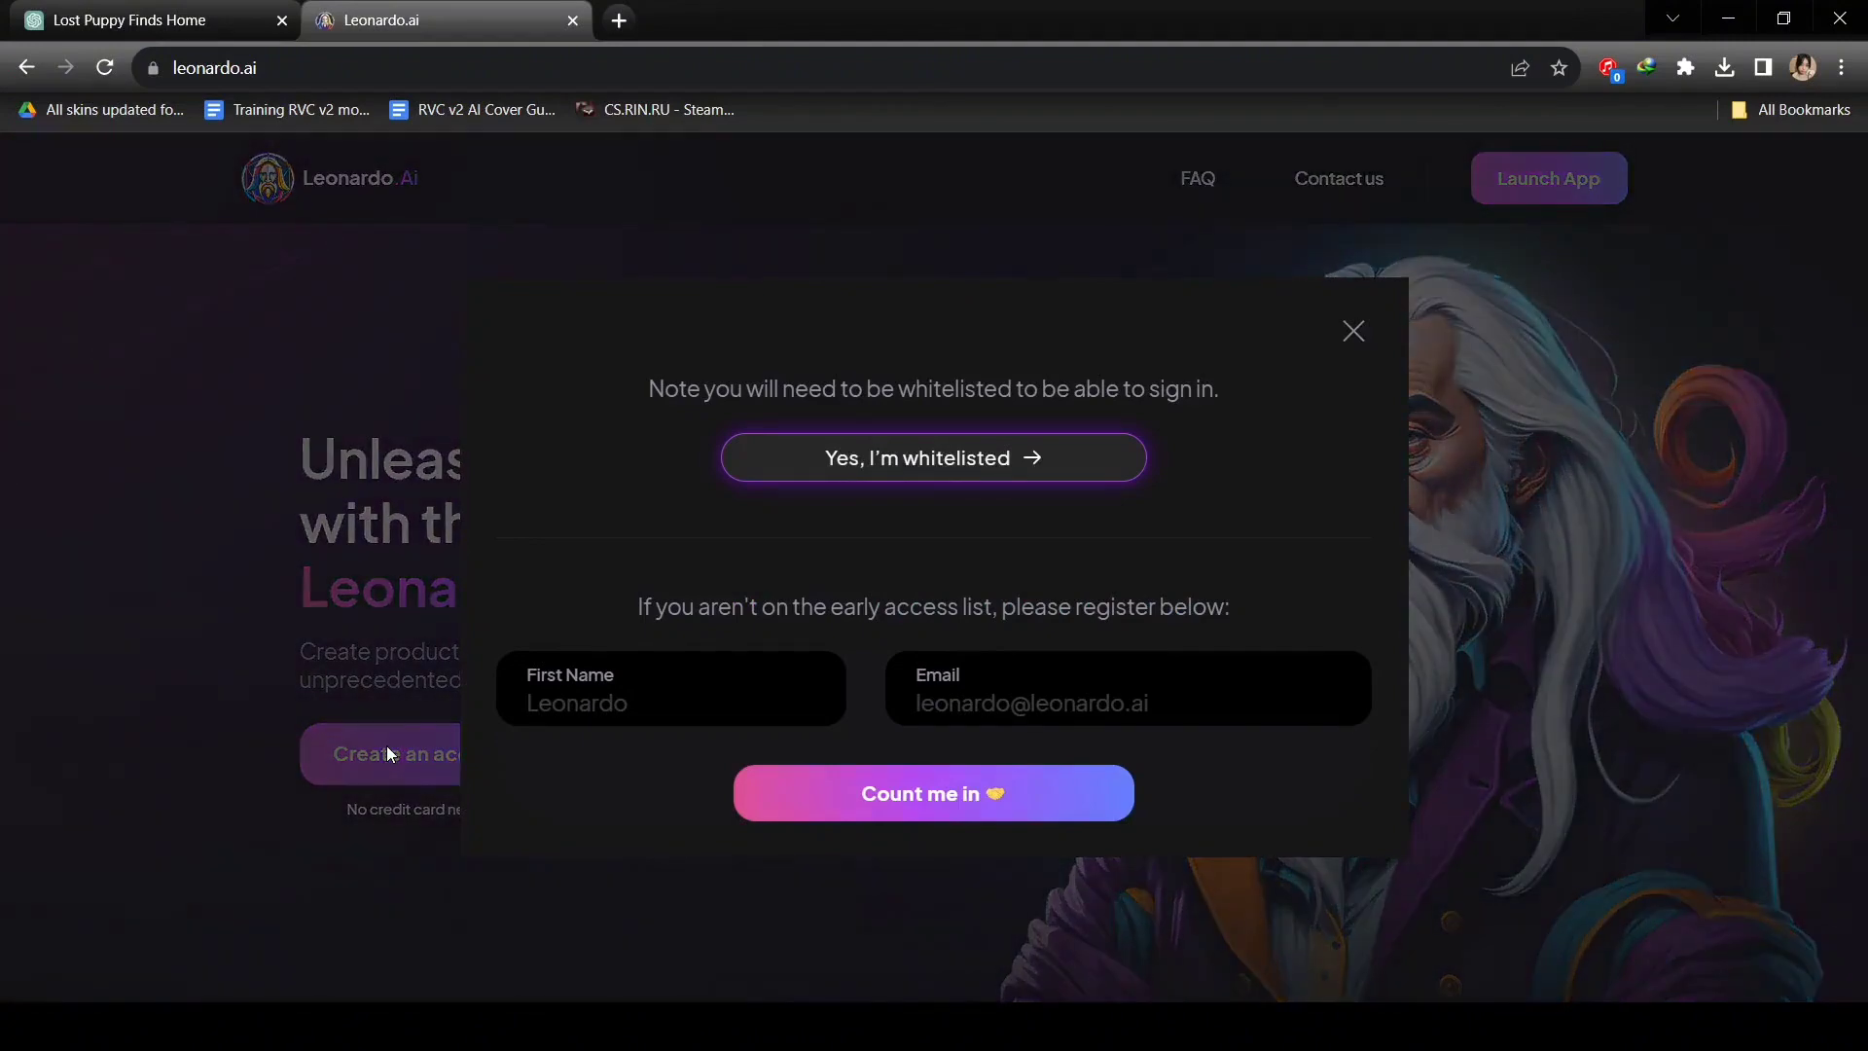
pyautogui.click(797, 803)
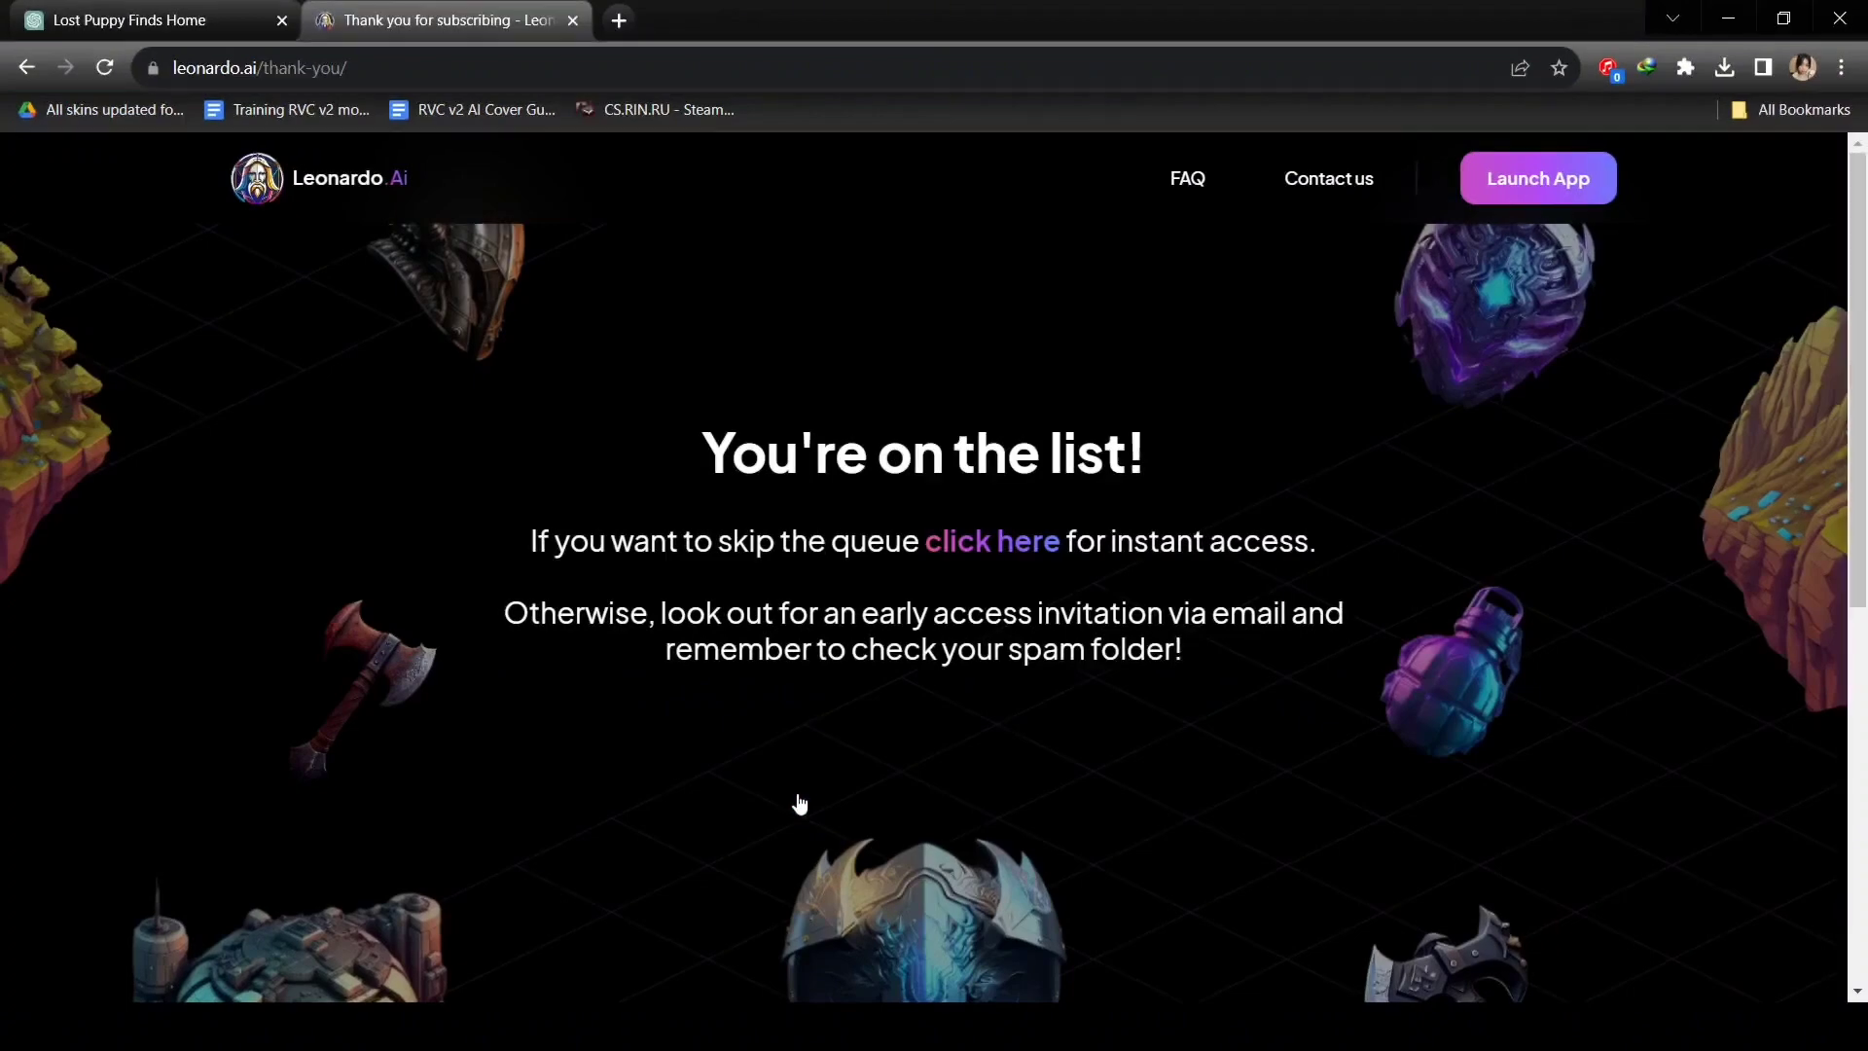
pyautogui.click(968, 550)
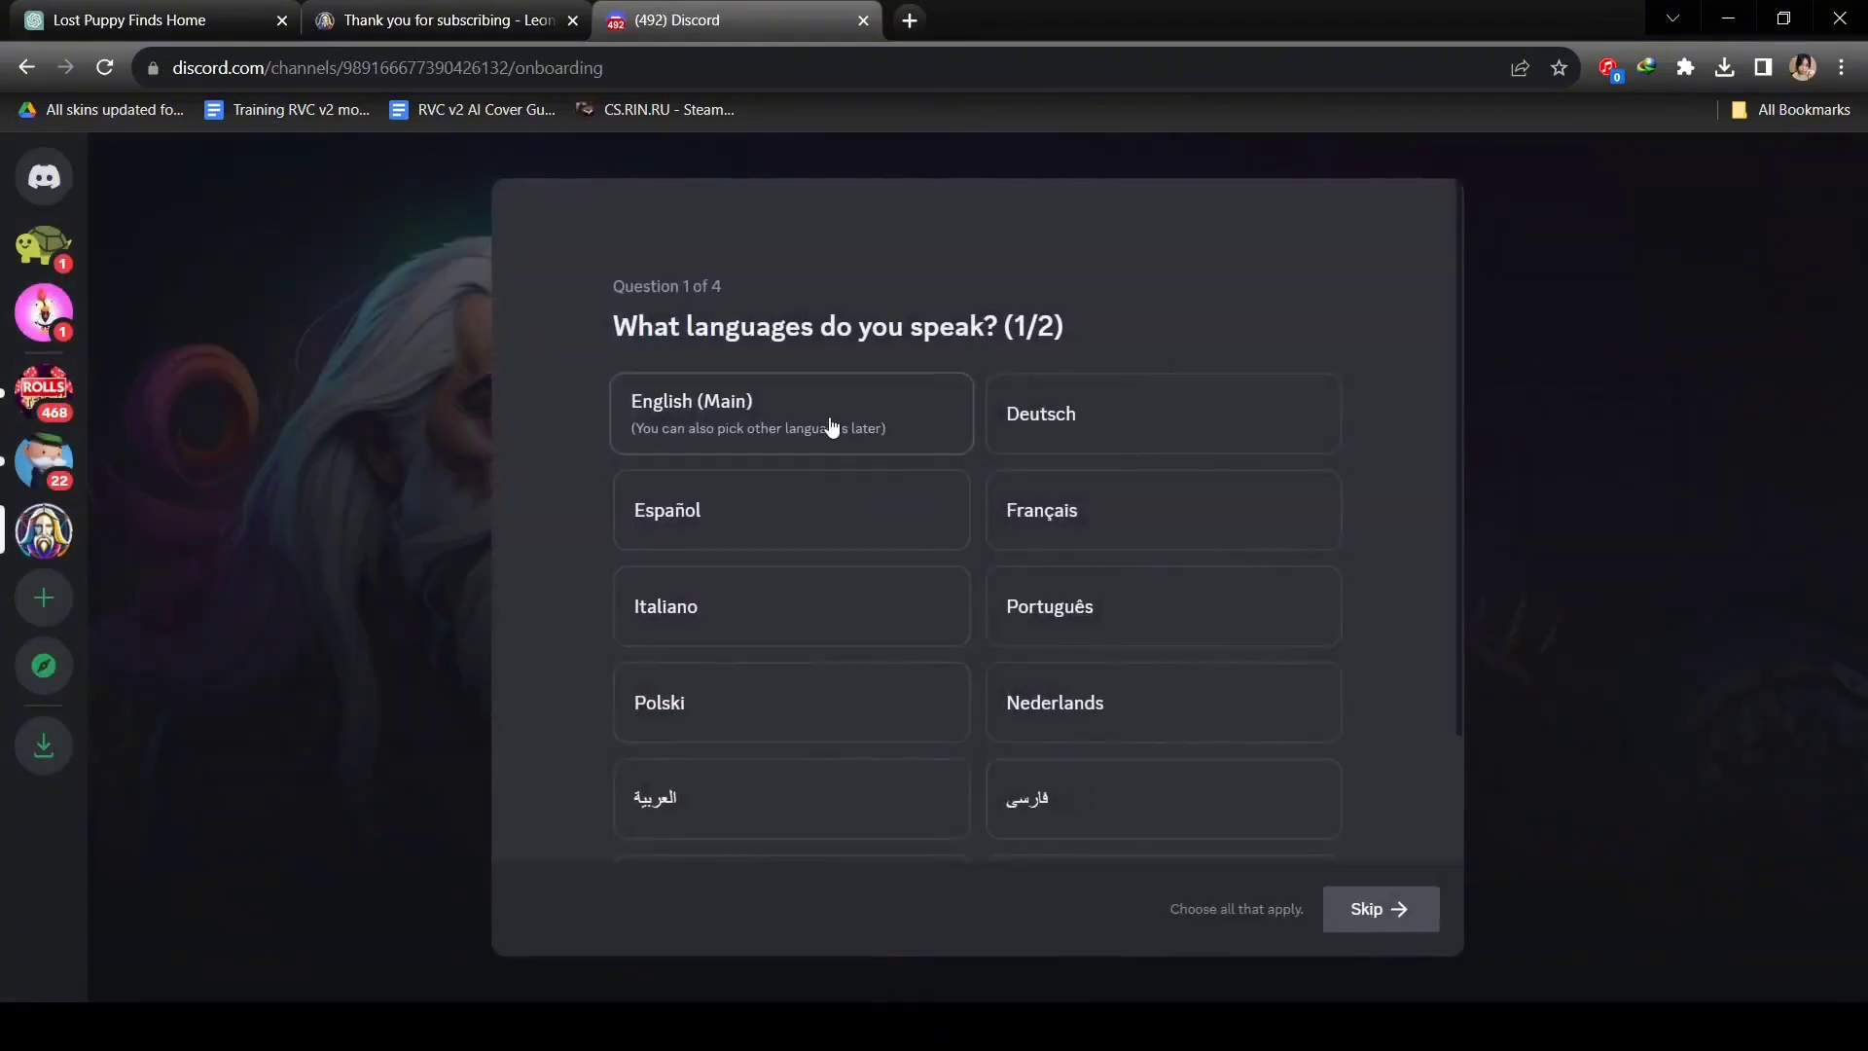
# Complete Discord onboarding: English, skip extra languages, keep App Announcements, accept the rules.
pyautogui.click(832, 426)
pyautogui.click(1381, 908)
pyautogui.click(1386, 908)
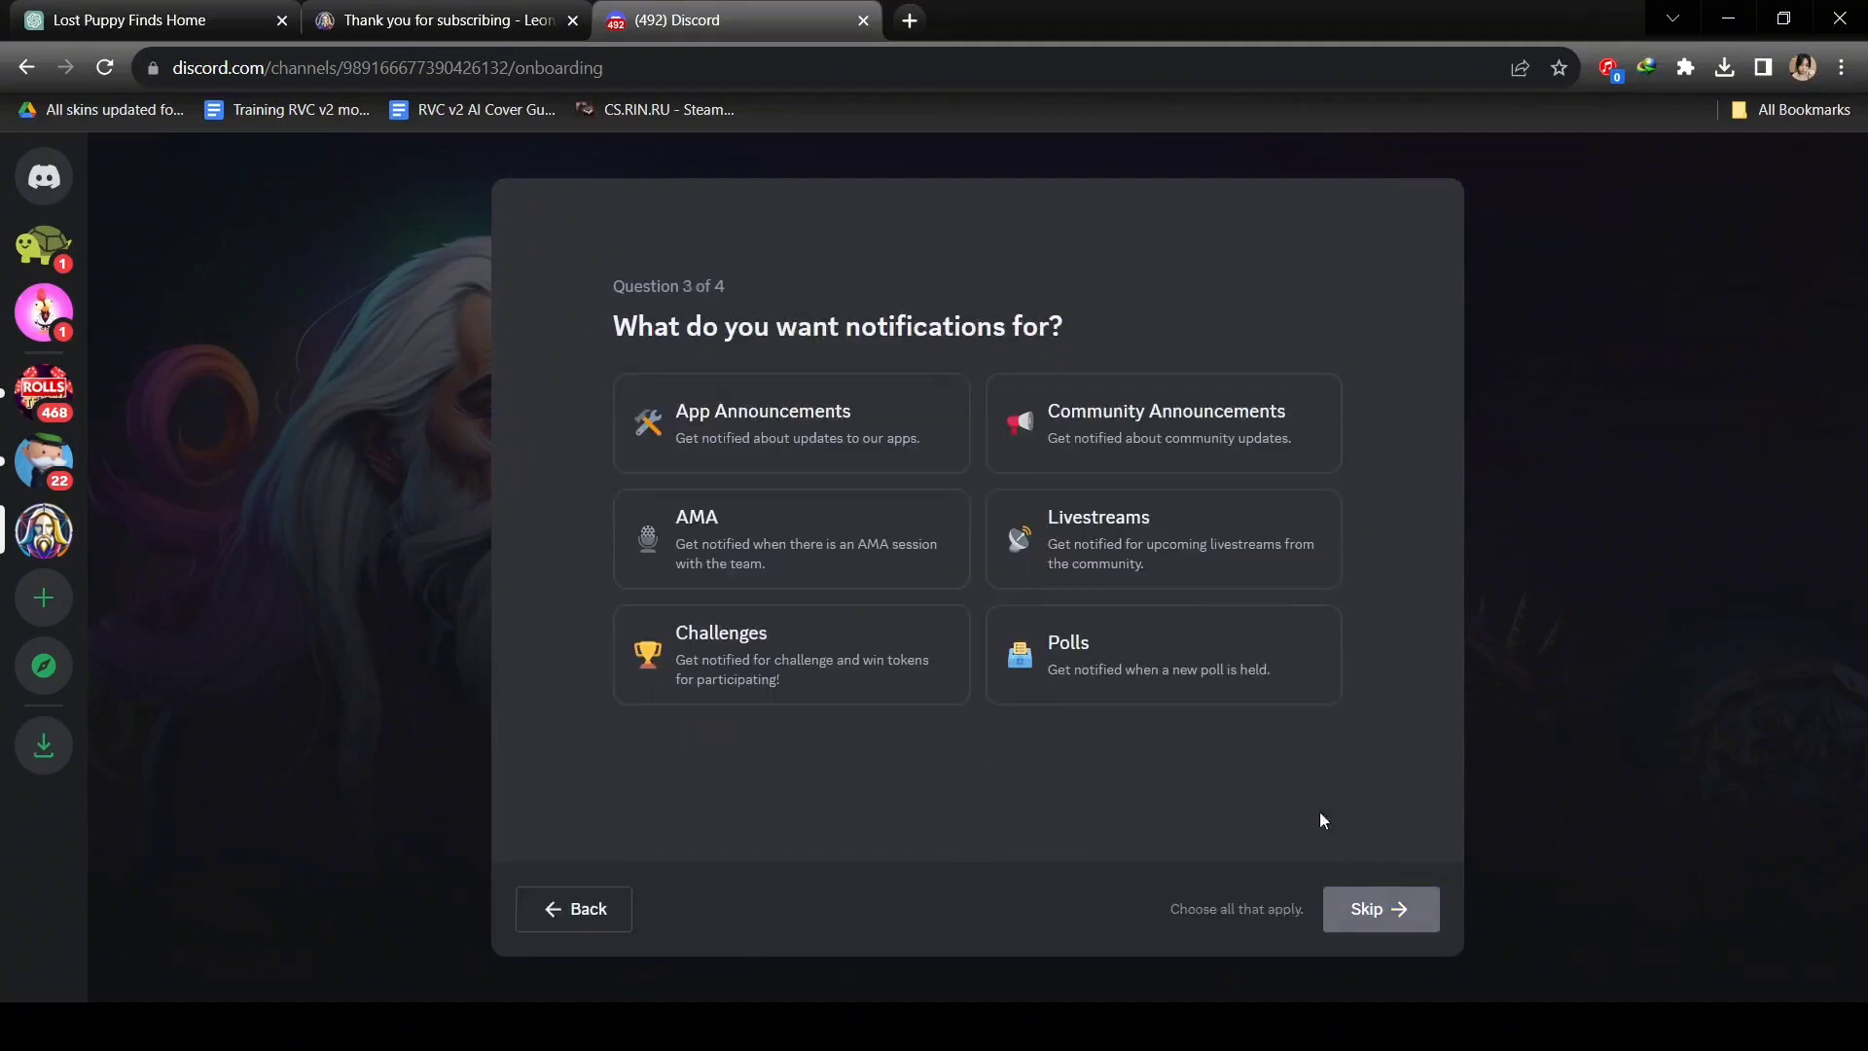
pyautogui.click(1430, 909)
pyautogui.click(763, 422)
pyautogui.click(1375, 909)
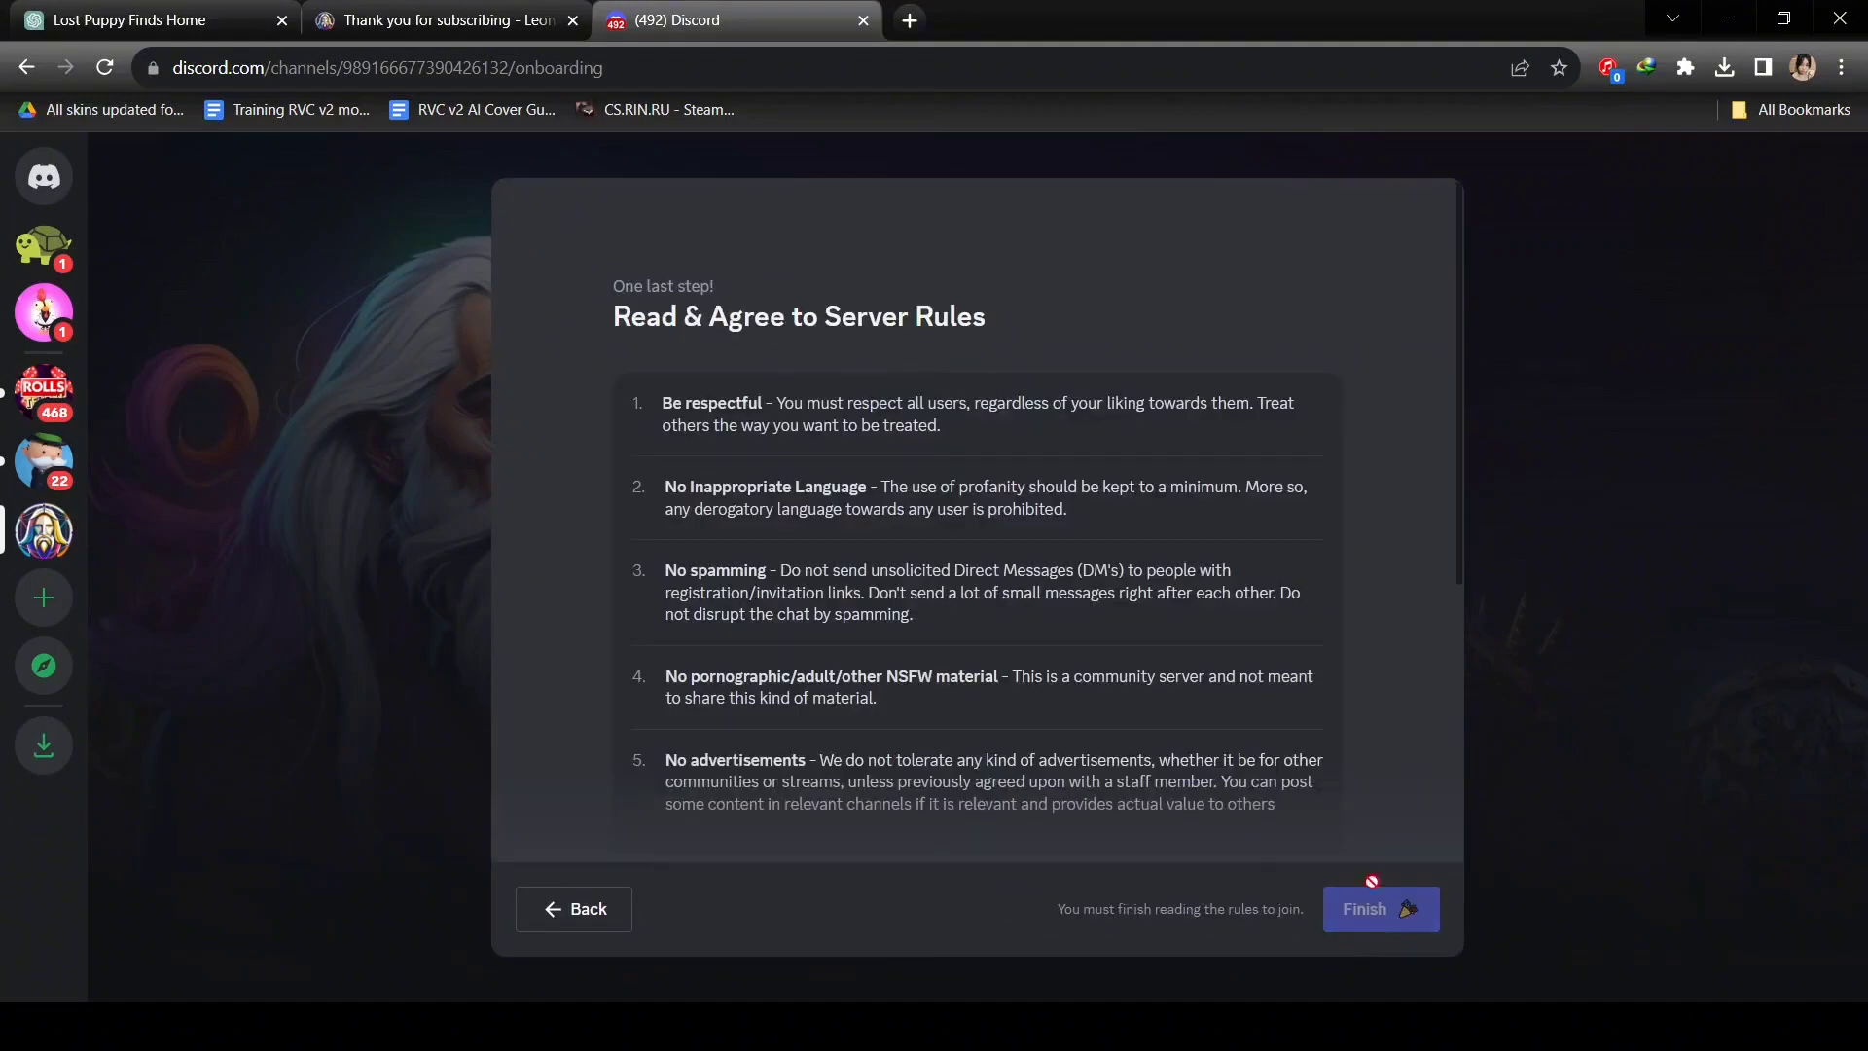
pyautogui.scroll(-5, 1372, 880)
pyautogui.click(1406, 908)
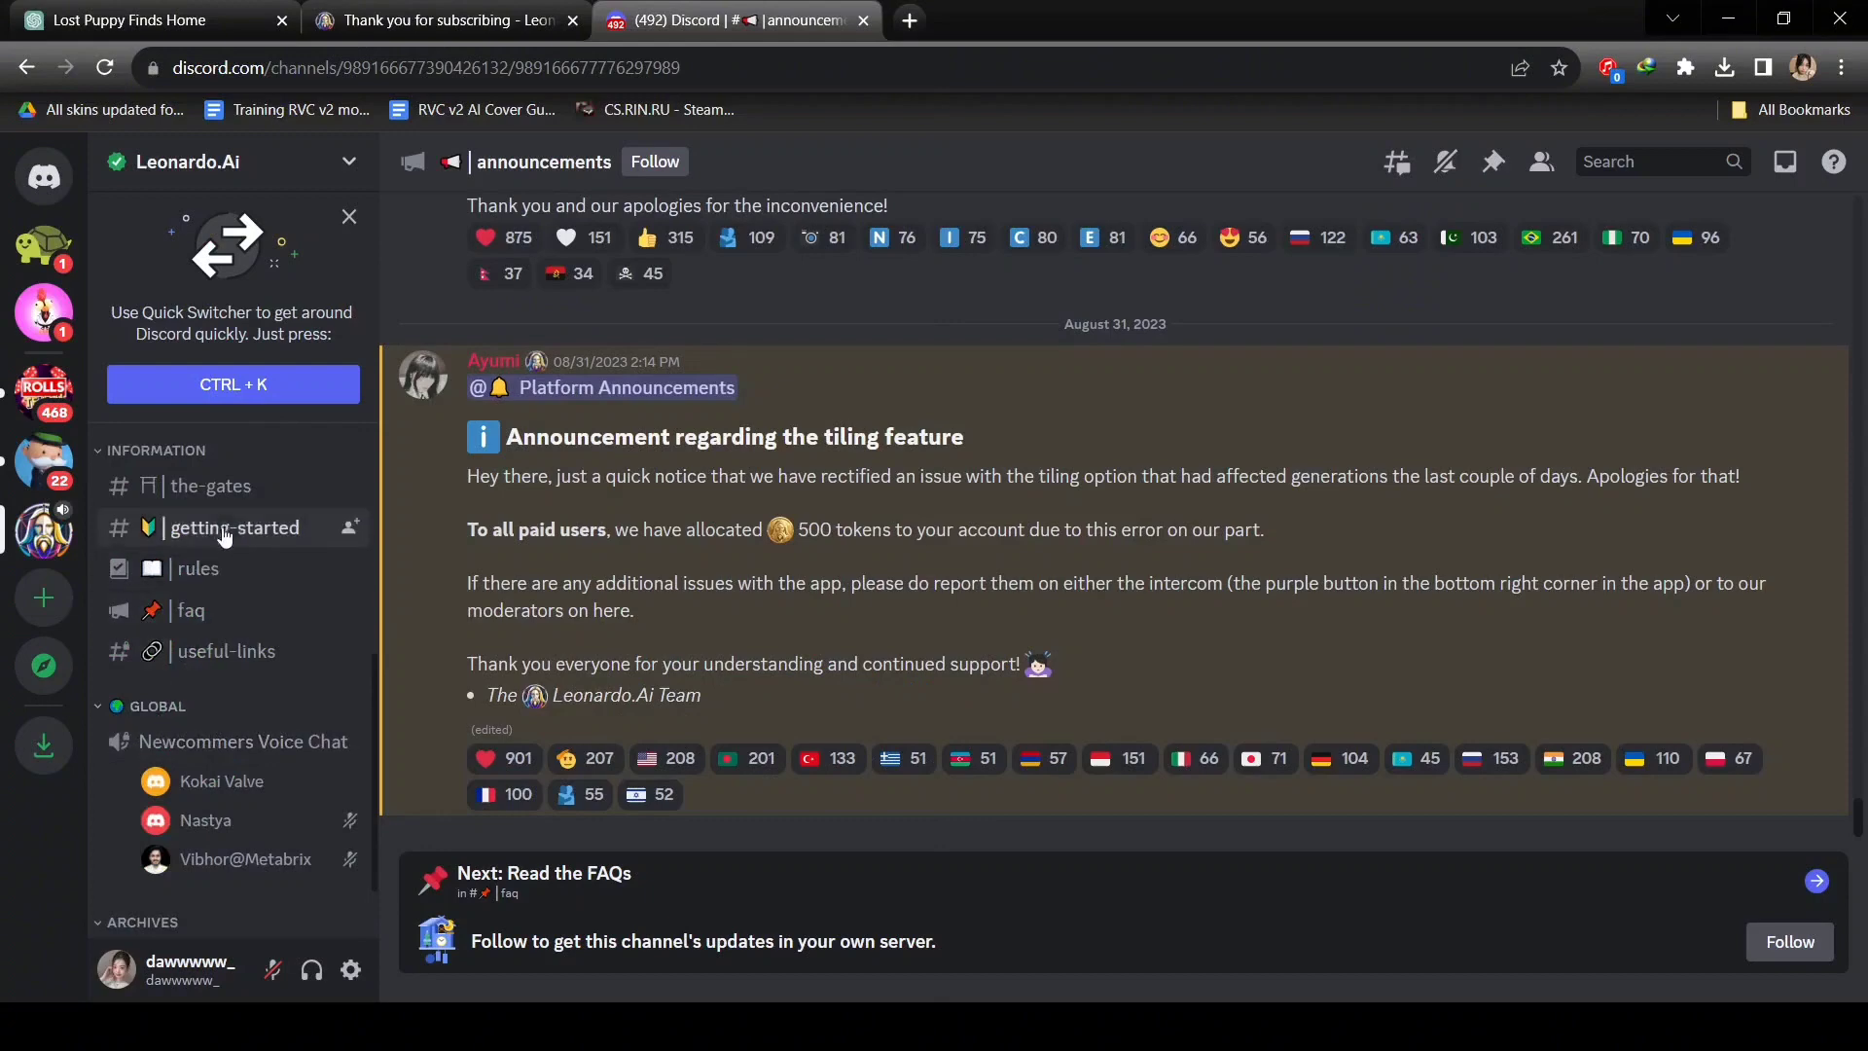
# Choose the English guide in the getting-started channel.
pyautogui.click(224, 536)
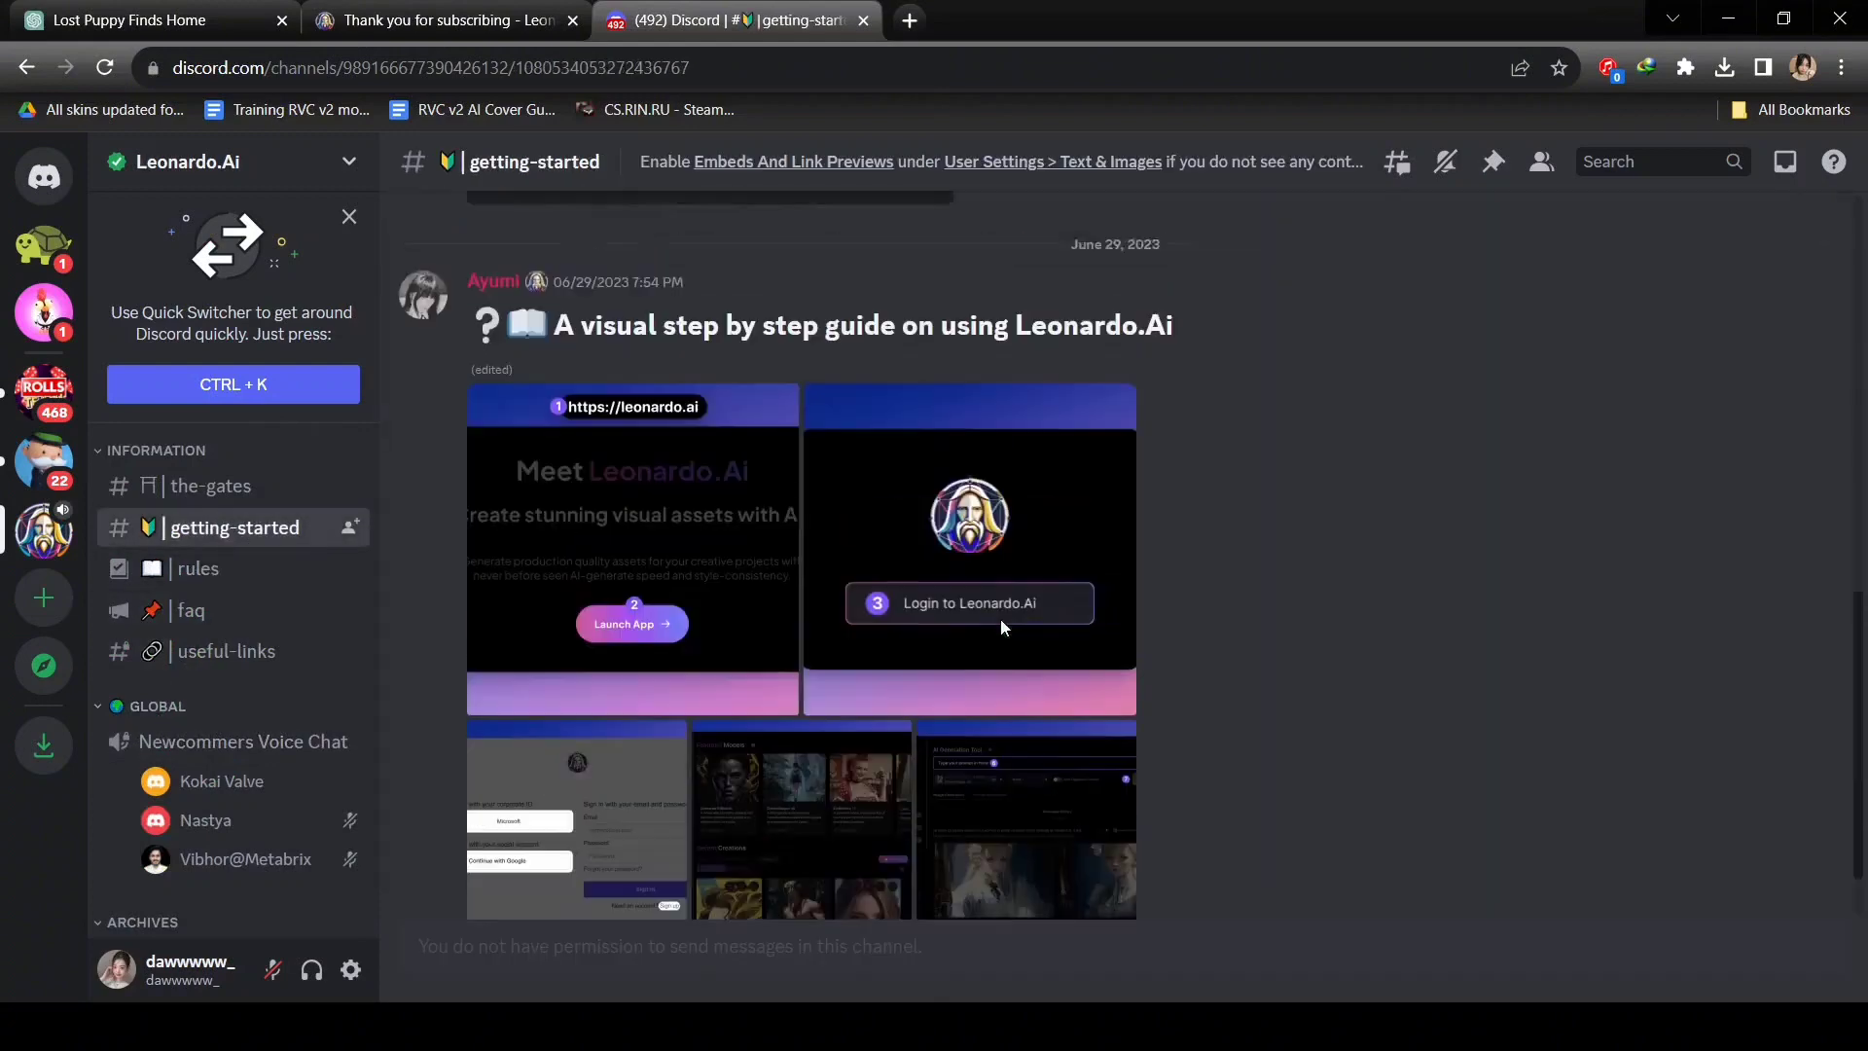
pyautogui.scroll(6, 1000, 619)
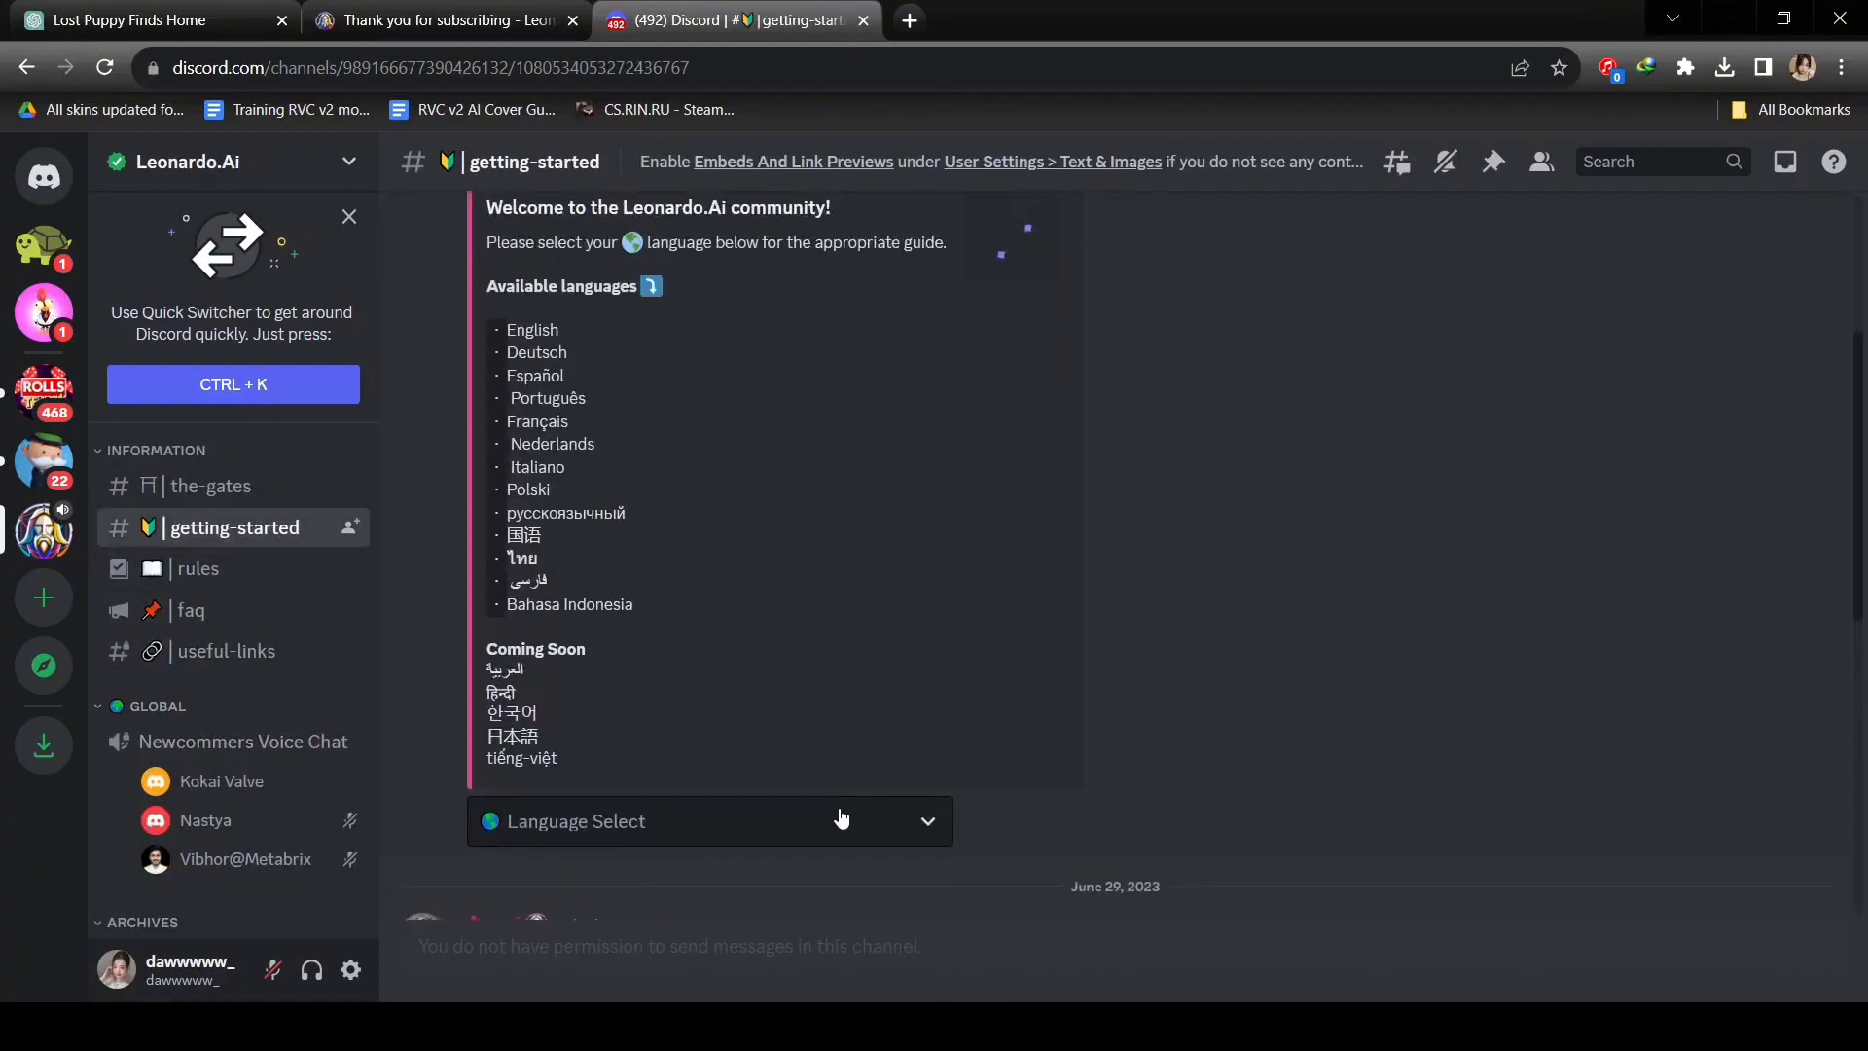
pyautogui.click(839, 817)
pyautogui.click(714, 569)
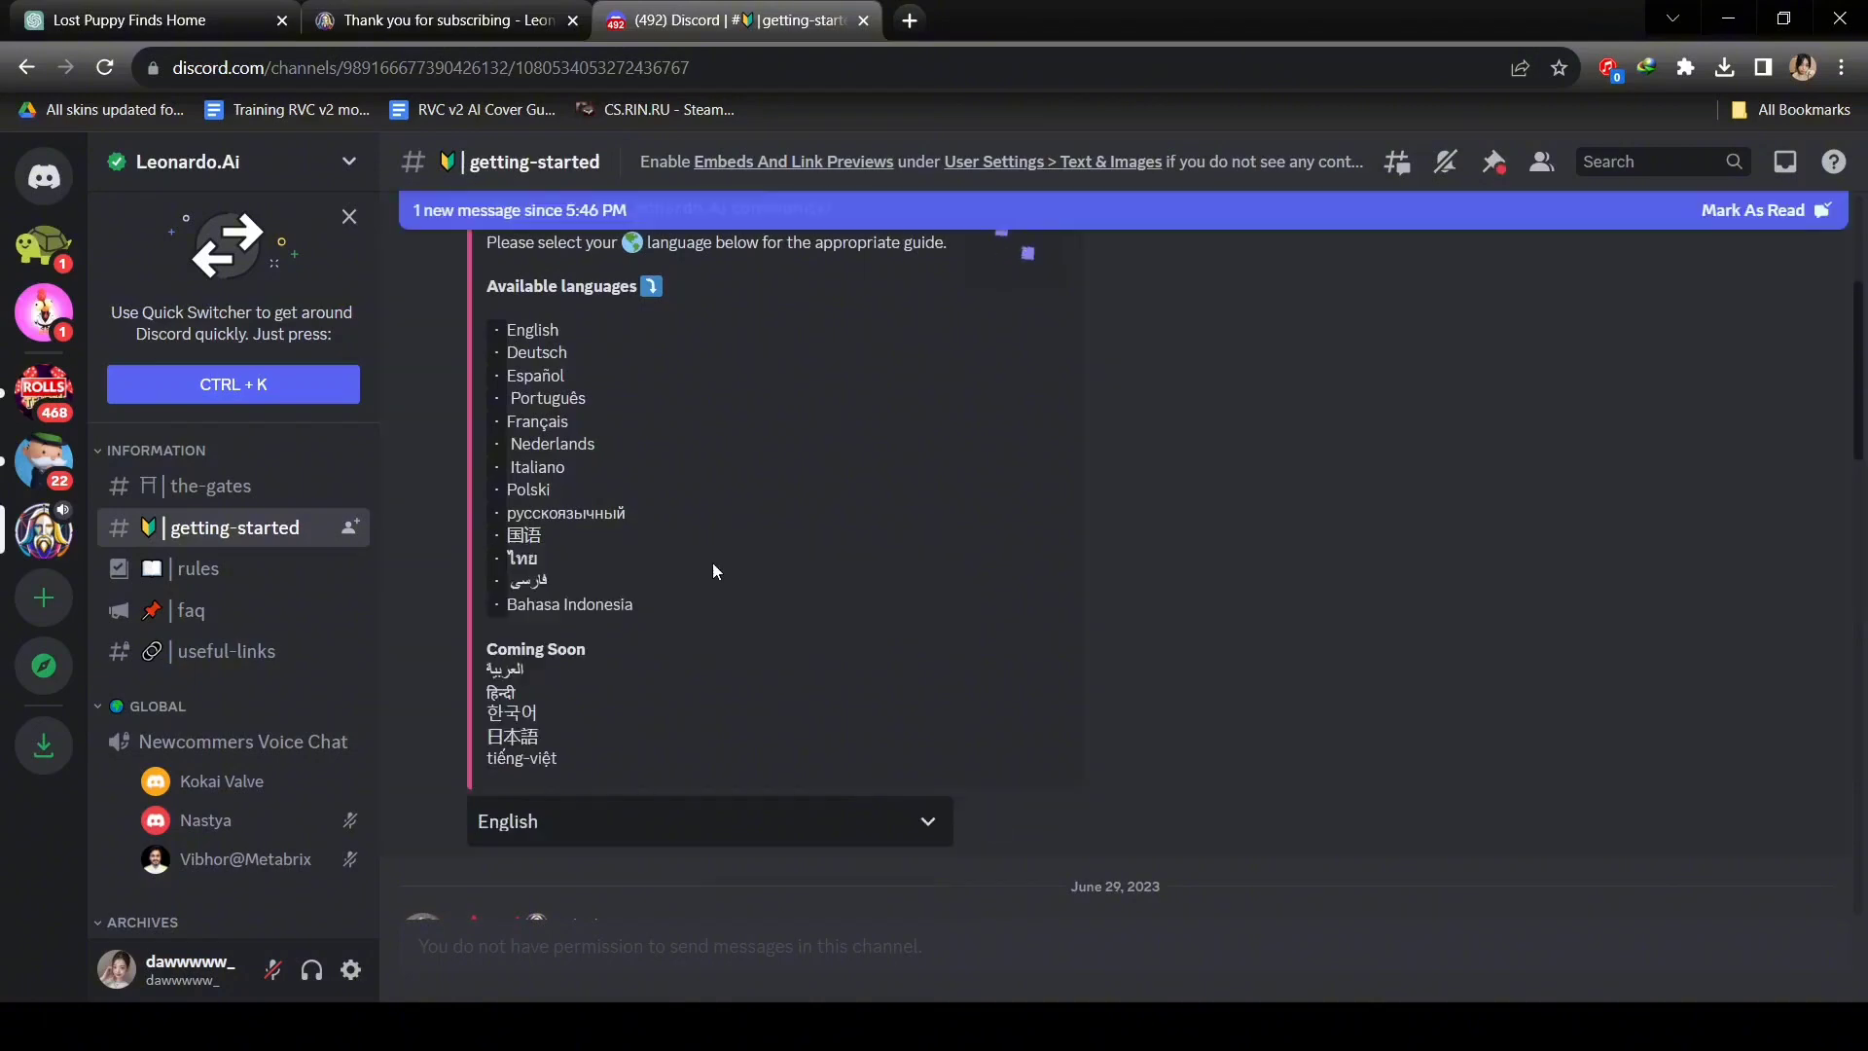
# Open the priority whitelist form linked in #priority-early-access.
pyautogui.scroll(-12, 713, 562)
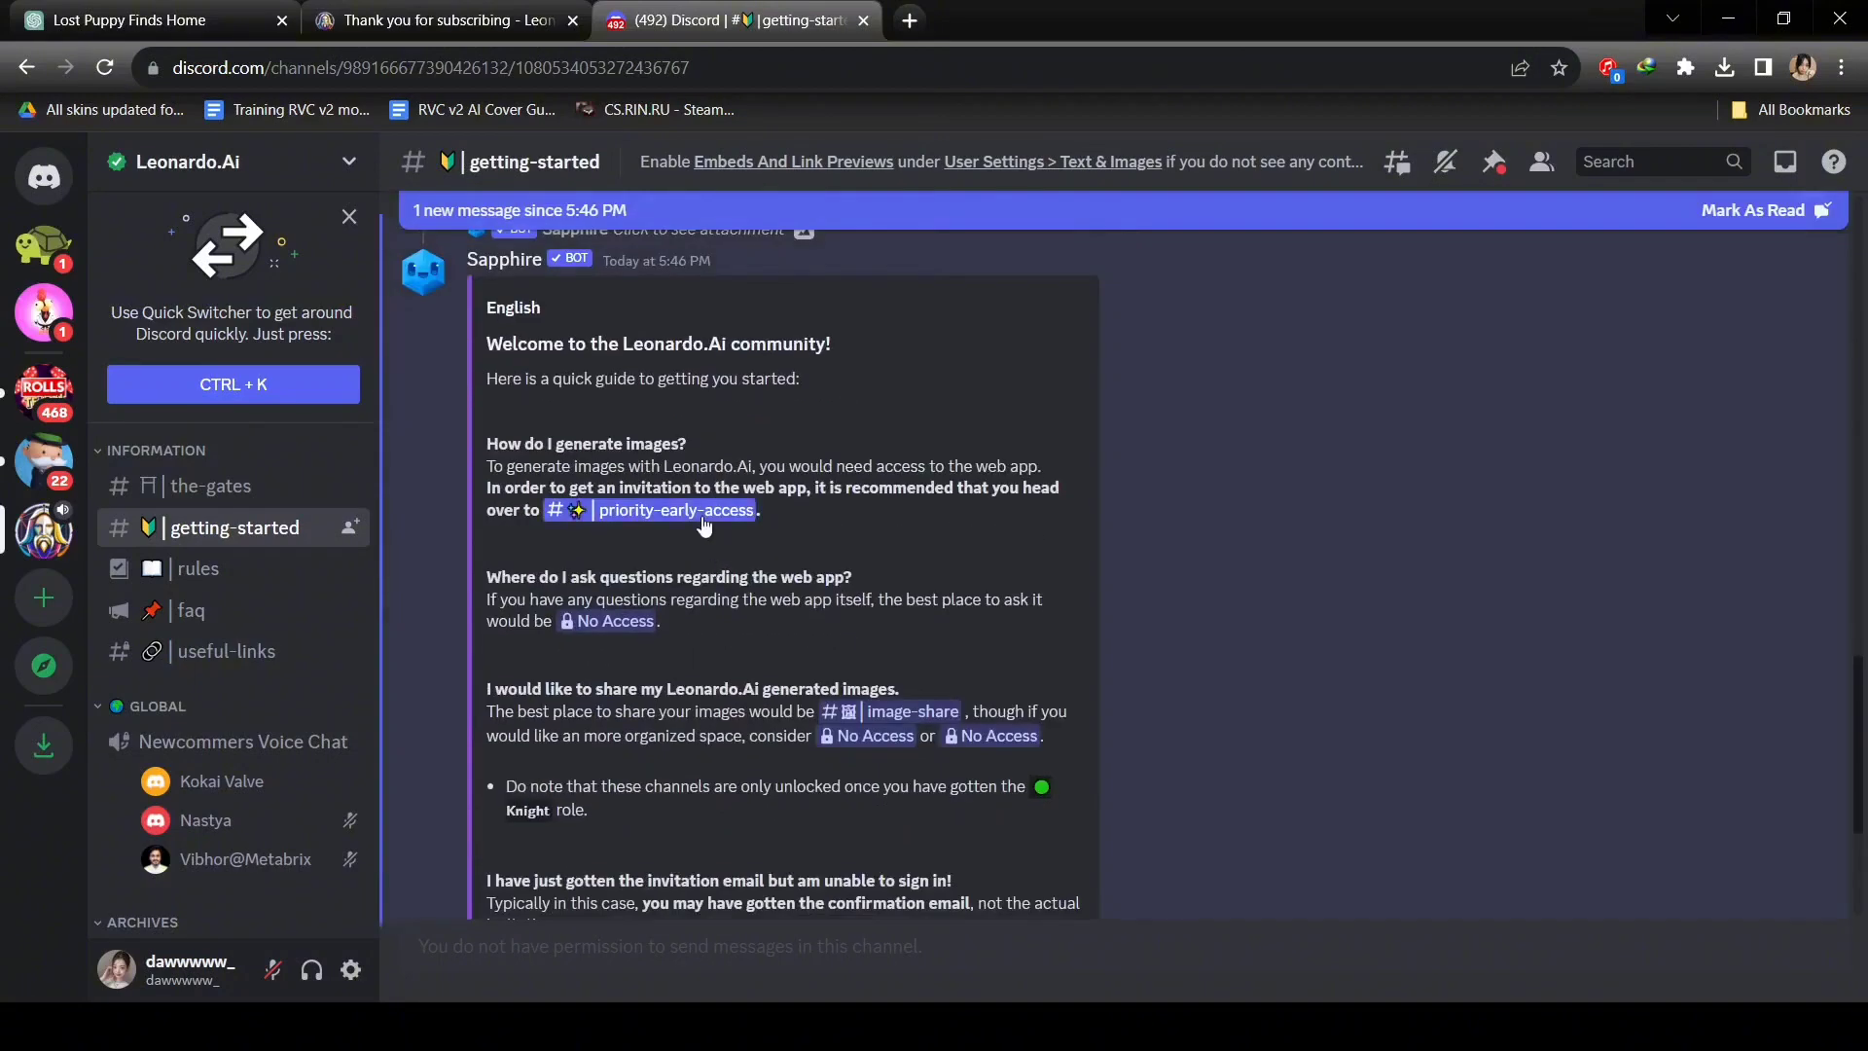
pyautogui.click(703, 515)
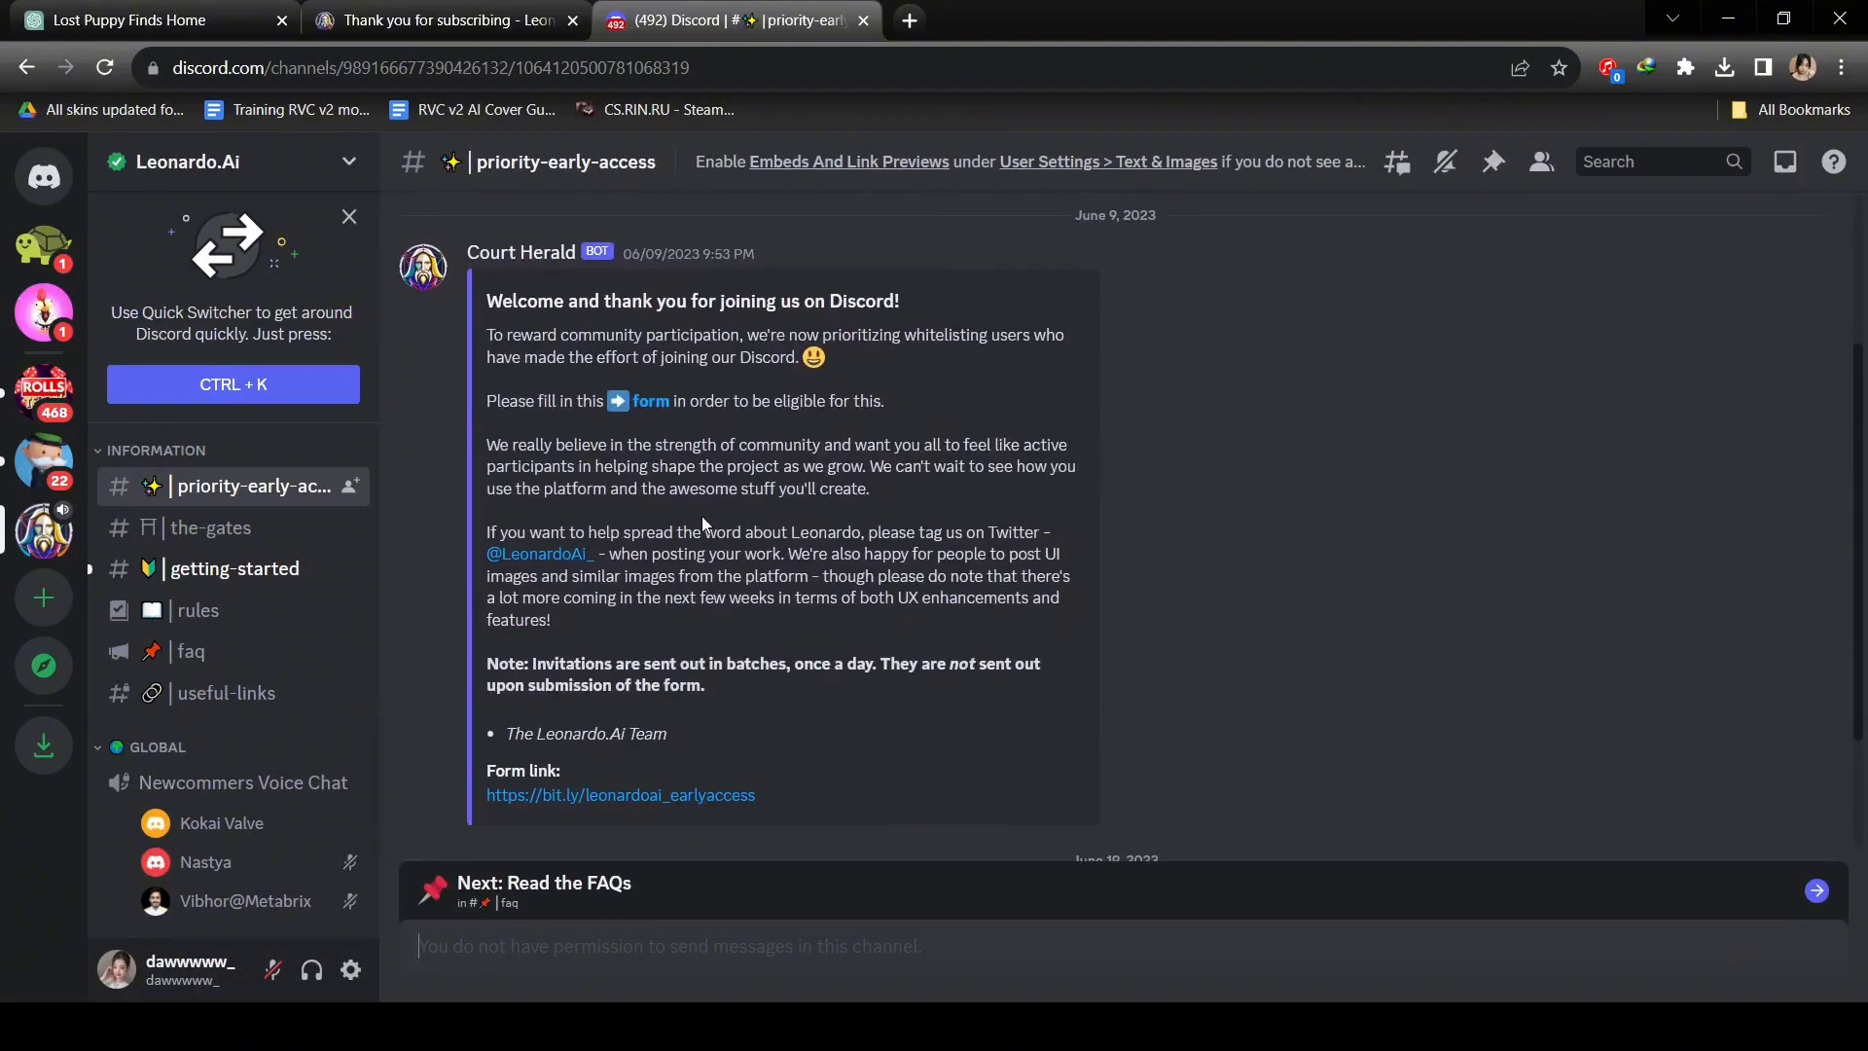
pyautogui.click(650, 400)
pyautogui.click(1124, 699)
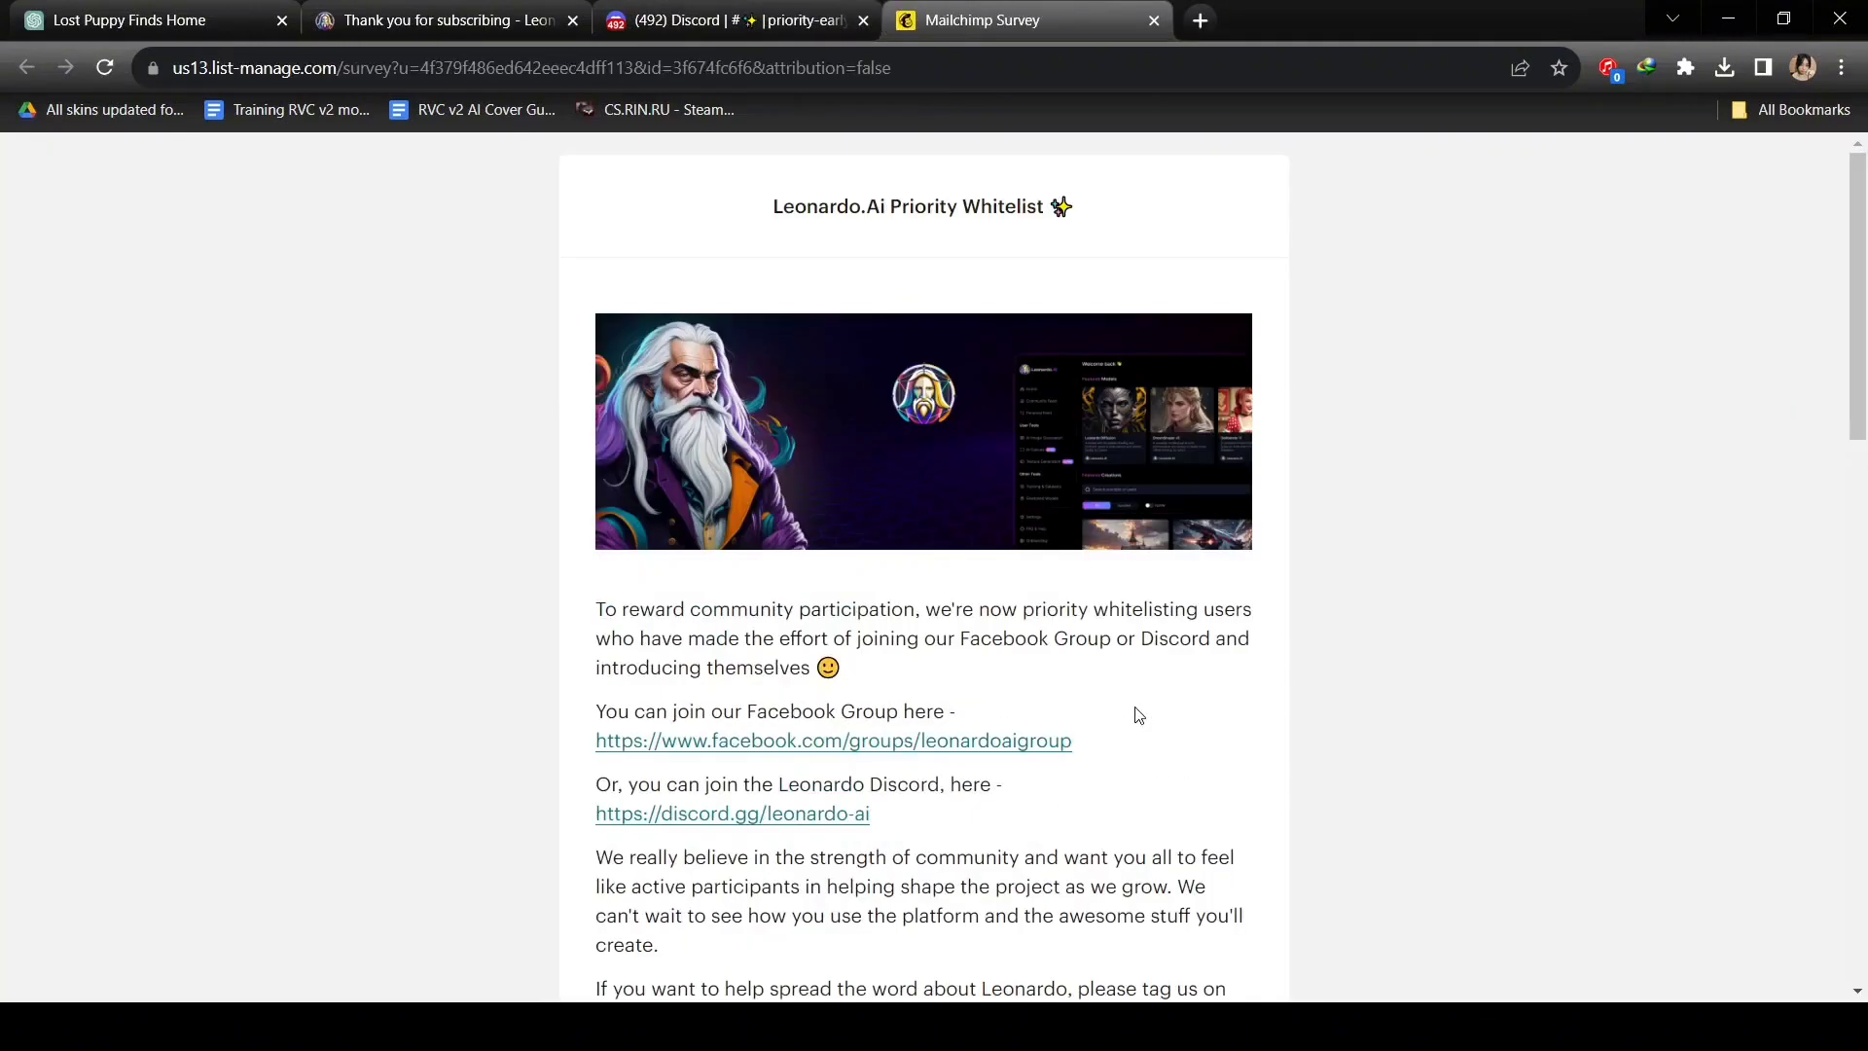
# Fill the whitelist form with Discord username, first name and e-mail, then open the Leonardo.Ai login.
pyautogui.scroll(-10, 1138, 715)
pyautogui.click(675, 655)
pyautogui.write('dawwwww_')
pyautogui.click(730, 804)
pyautogui.write('dawon')
pyautogui.scroll(-3, 729, 805)
pyautogui.click(604, 701)
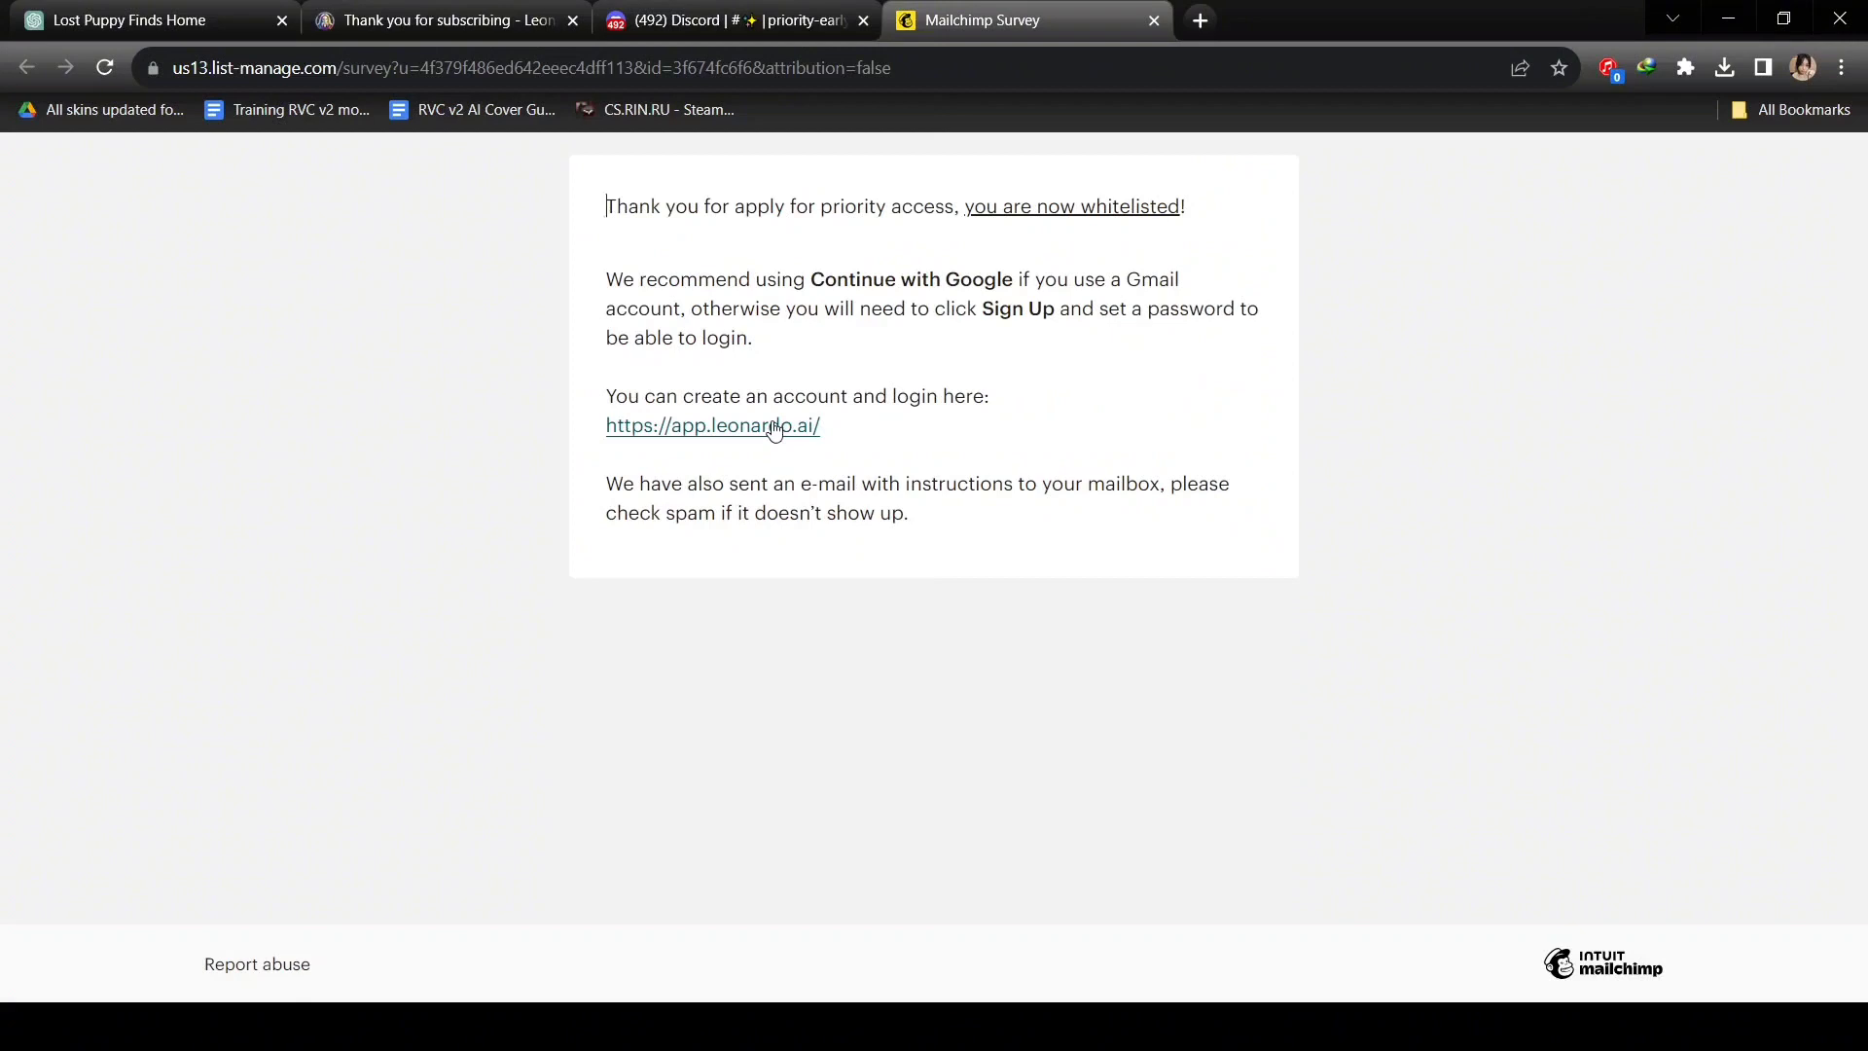
pyautogui.click(774, 426)
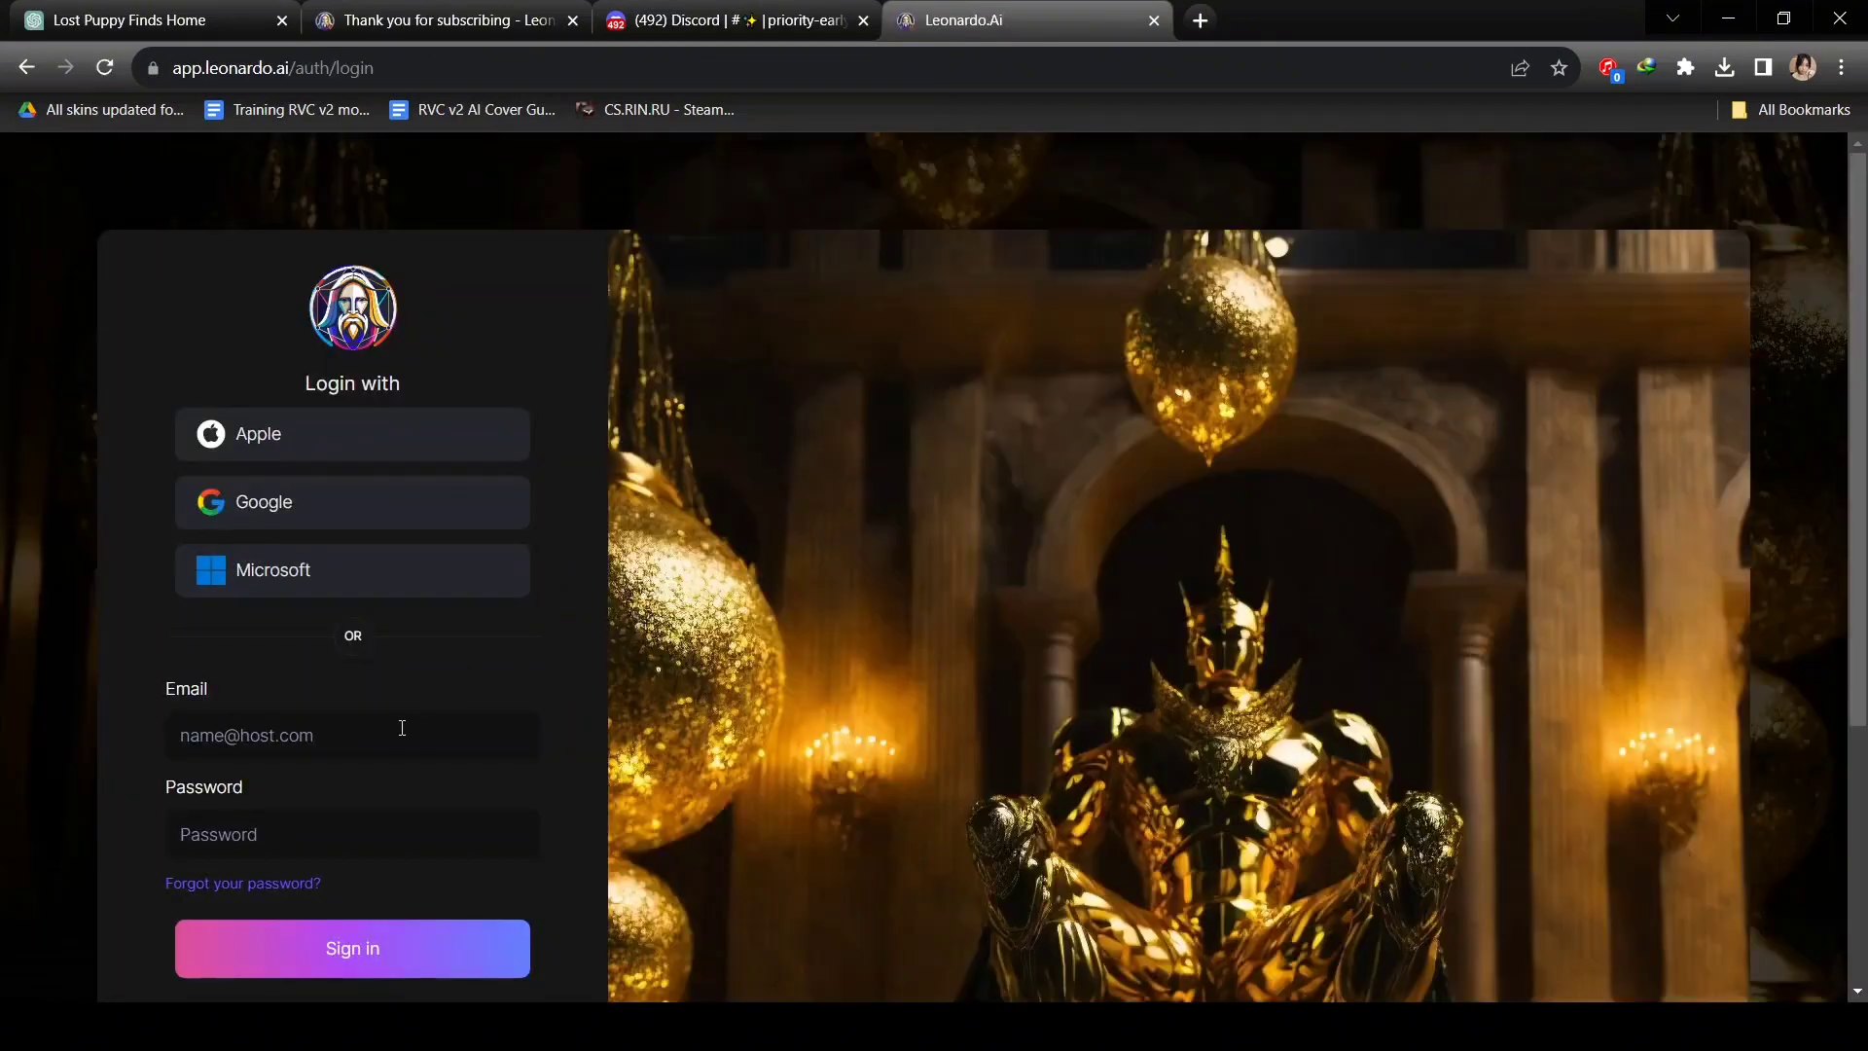
# Sign in with Google and page through the featured models to DreamShaper v7.
pyautogui.click(404, 510)
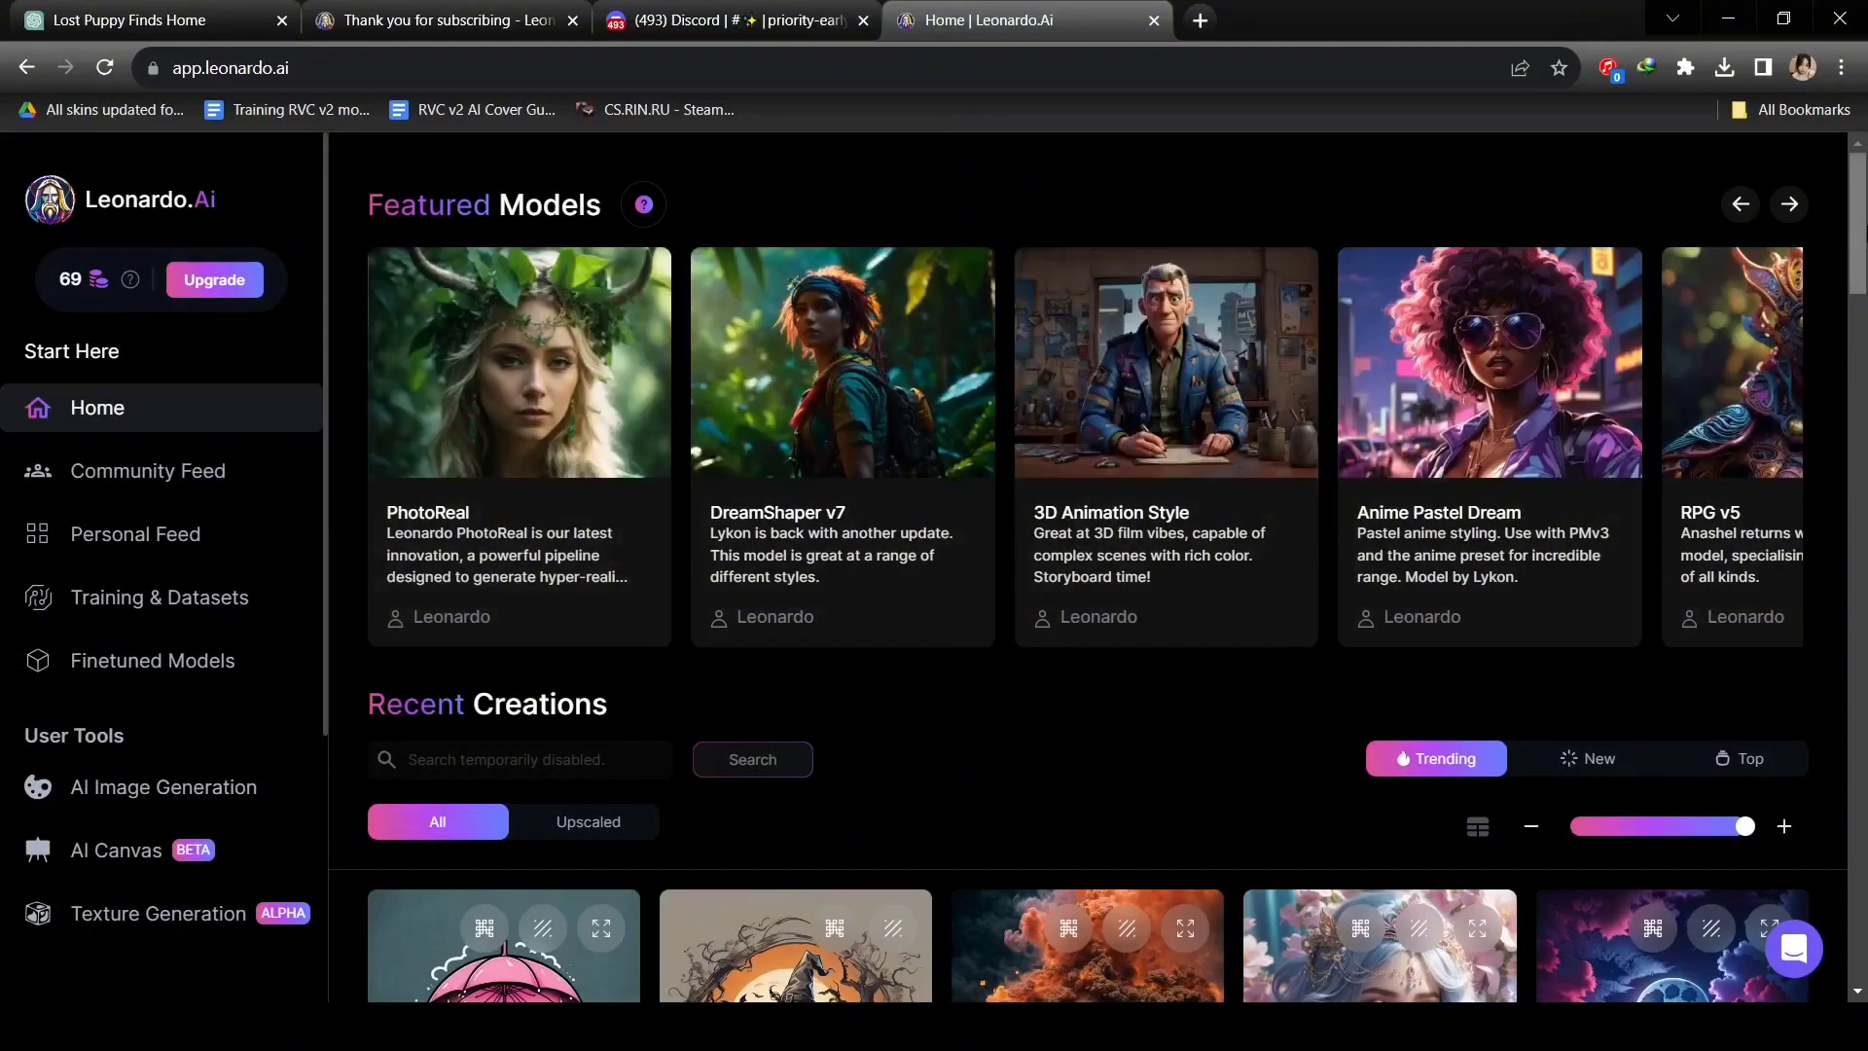
pyautogui.click(1799, 216)
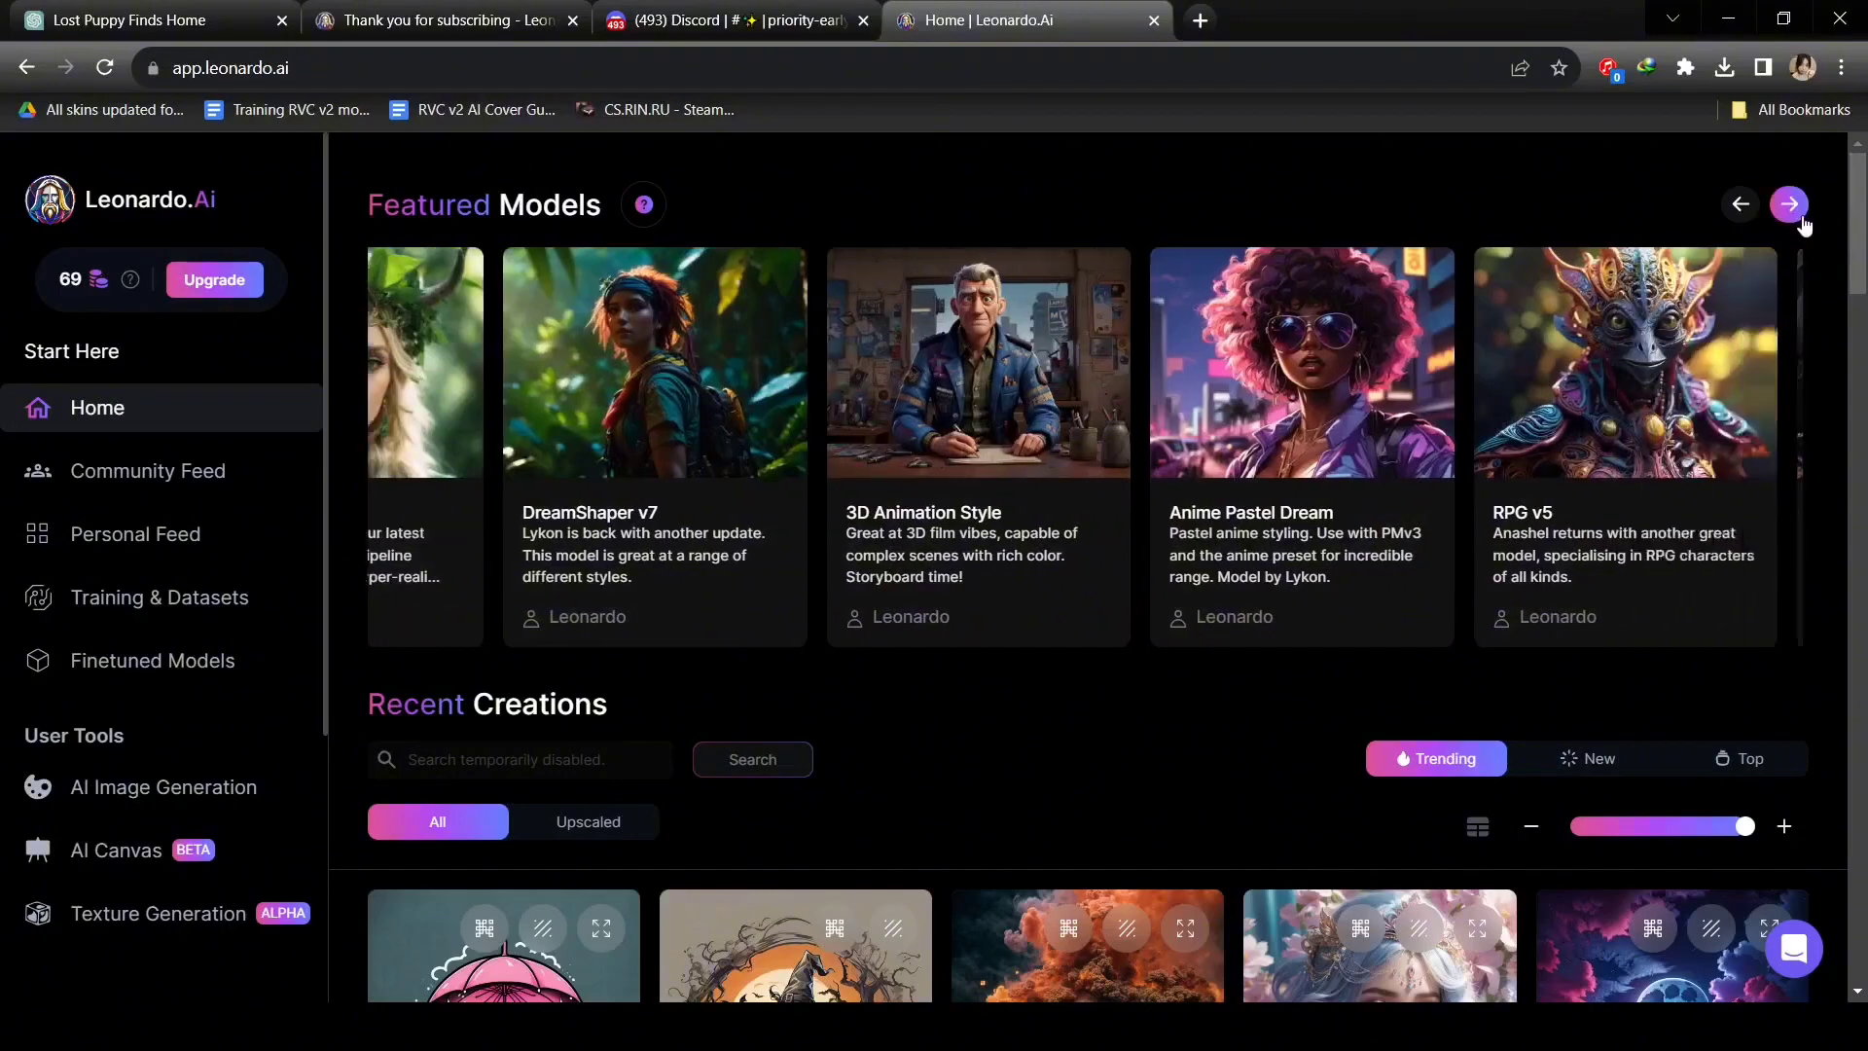
pyautogui.click(1799, 219)
pyautogui.click(1799, 219)
pyautogui.click(1800, 219)
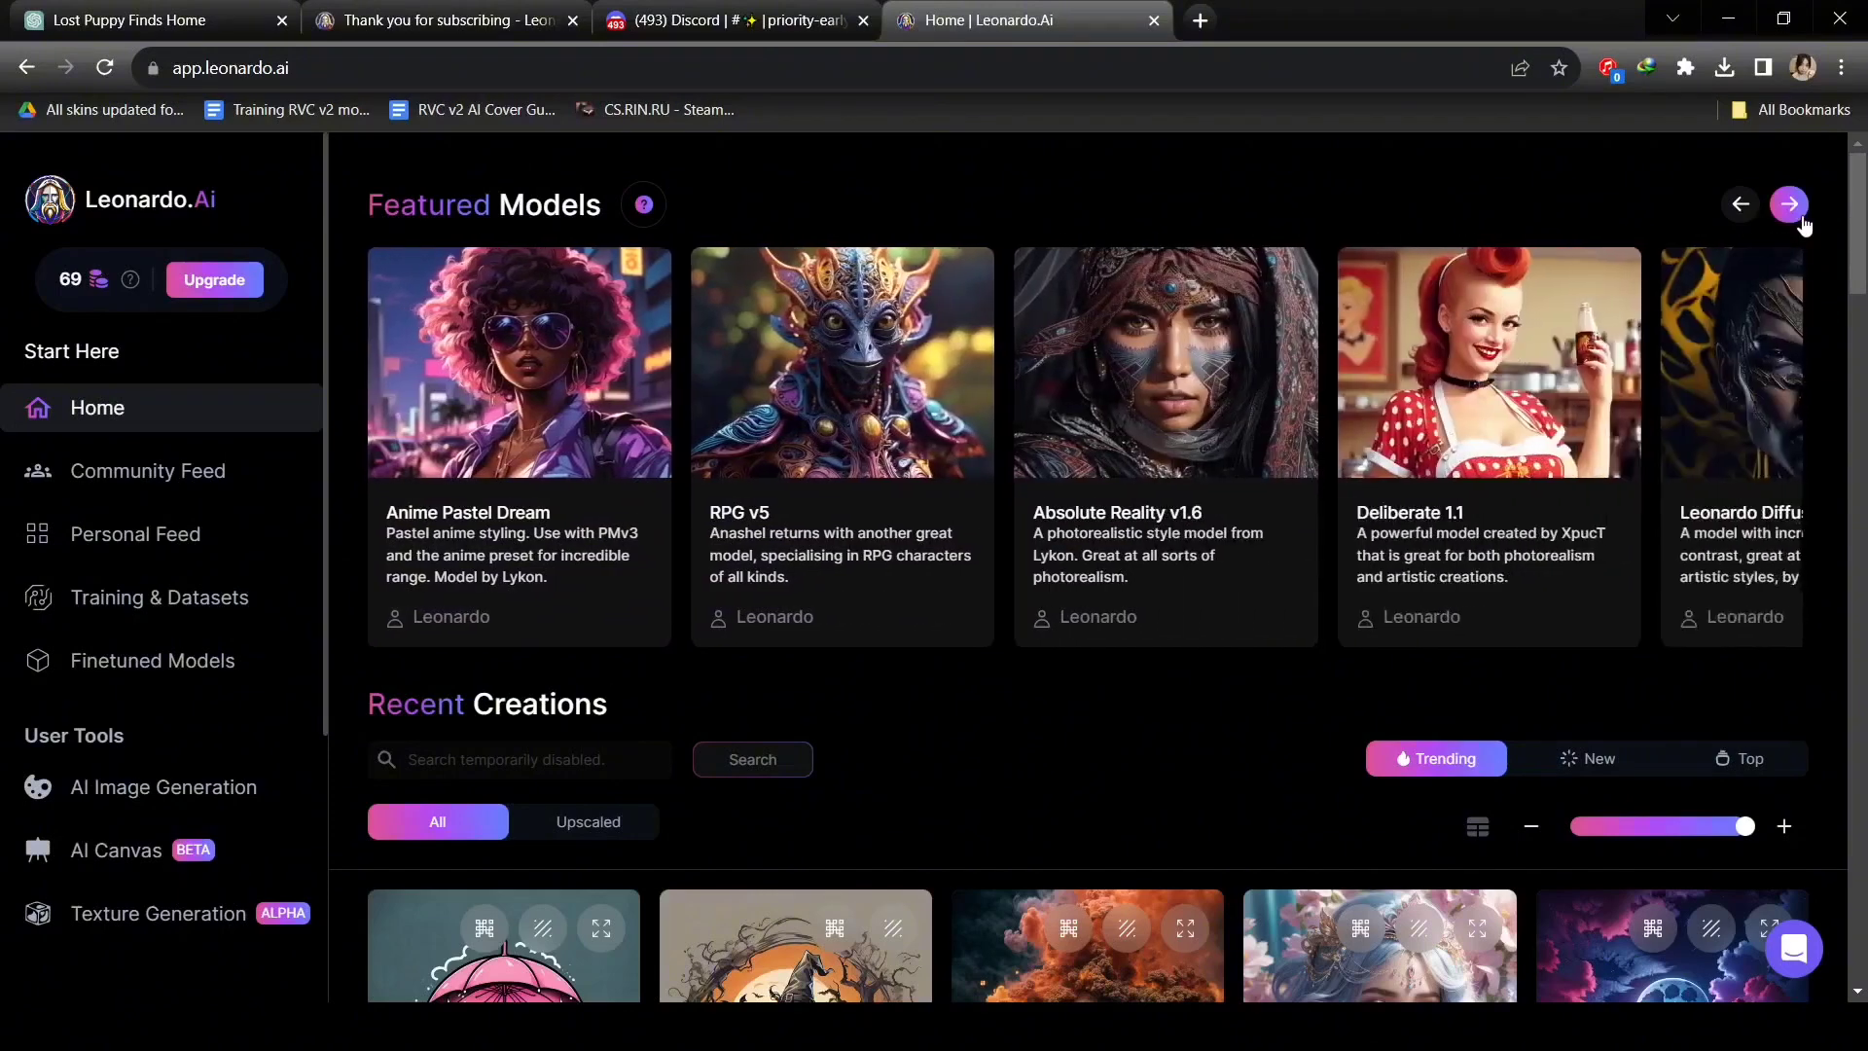
pyautogui.click(1800, 218)
pyautogui.click(1795, 214)
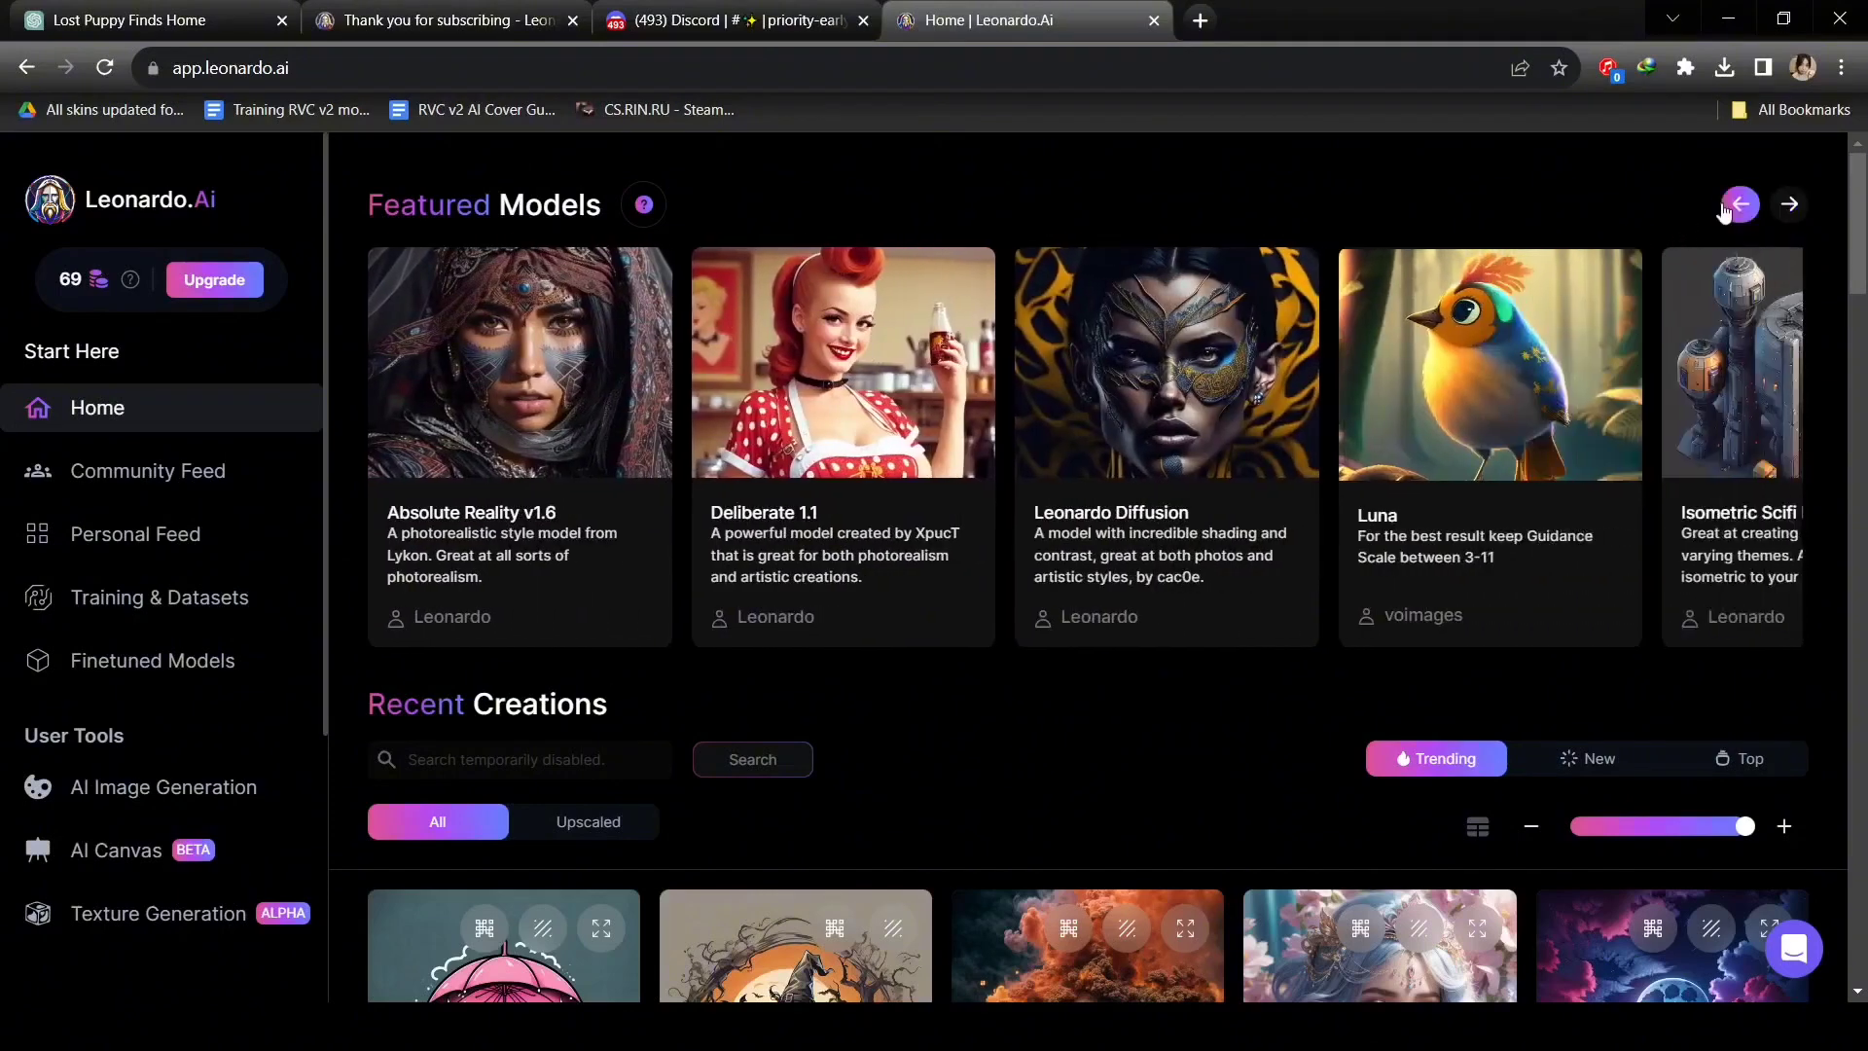
pyautogui.click(1737, 204)
pyautogui.click(1740, 205)
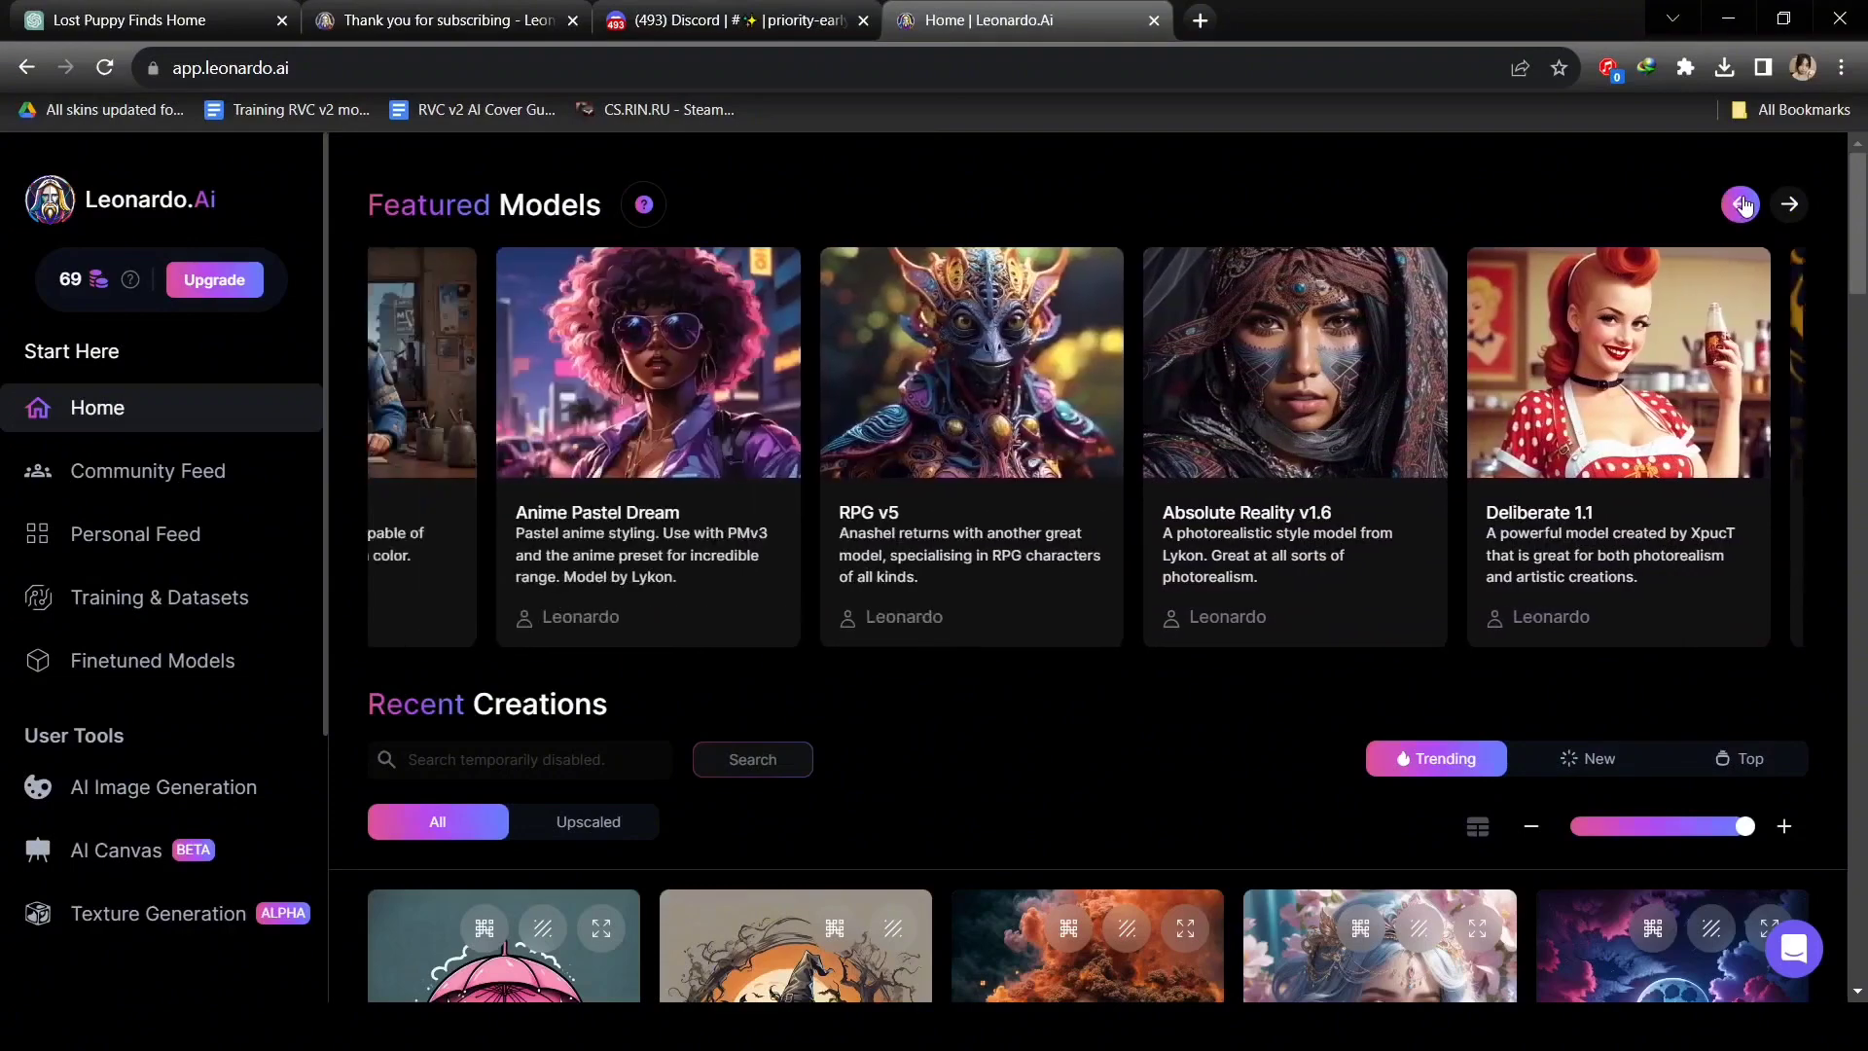
pyautogui.click(1740, 204)
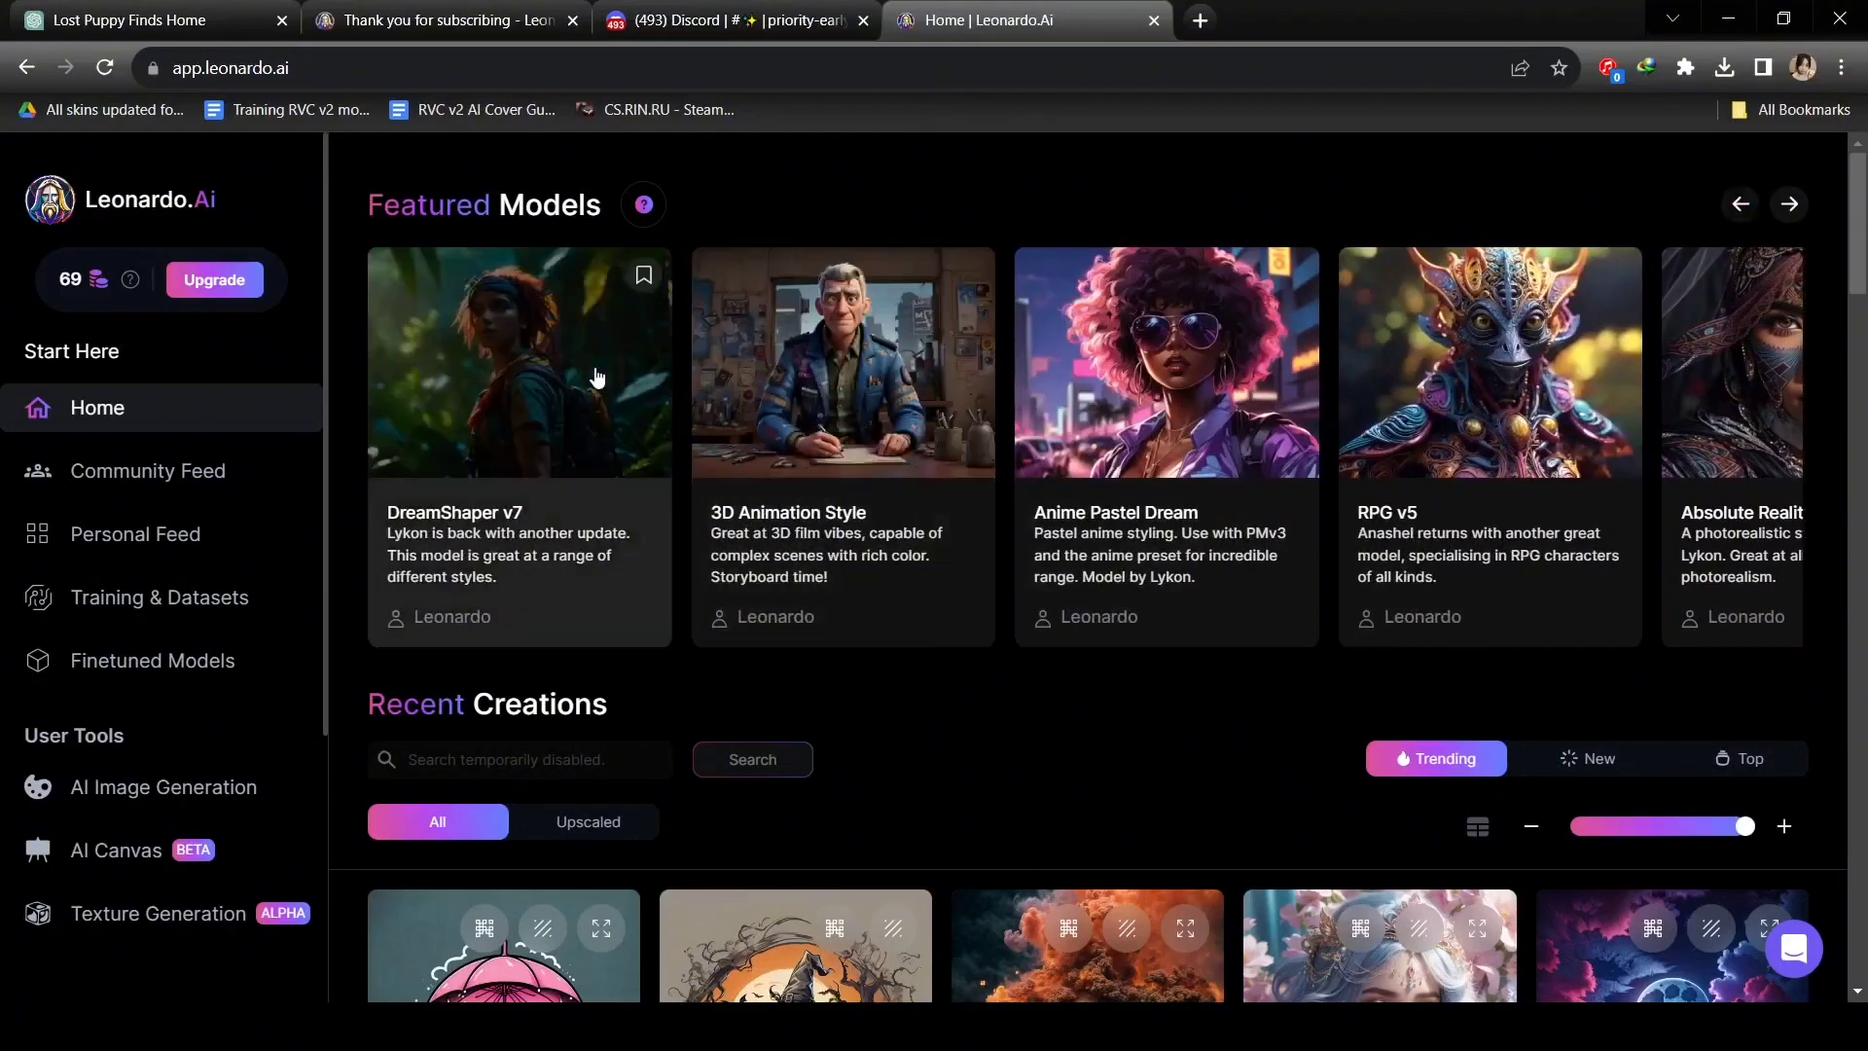
# Open the DreamShaper v7 model details and generate with this model.
pyautogui.click(596, 377)
pyautogui.scroll(-6, 1044, 504)
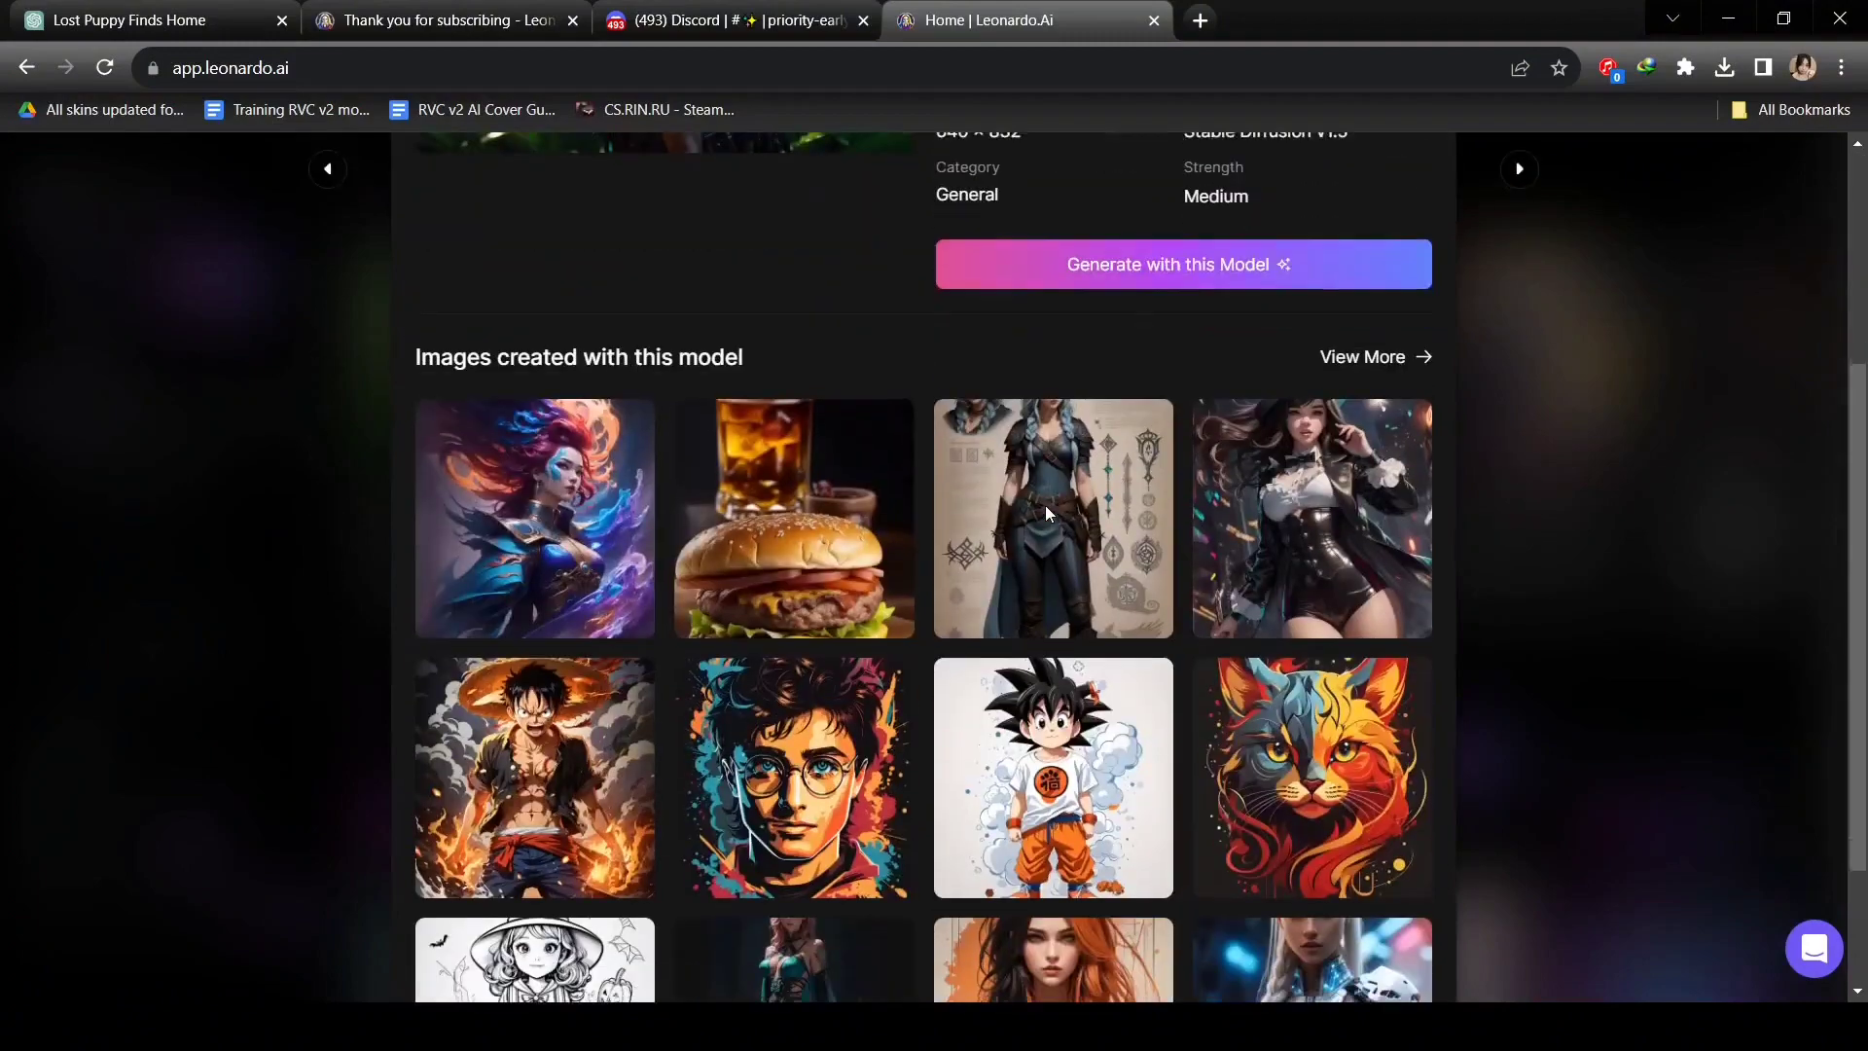
pyautogui.scroll(5, 1045, 505)
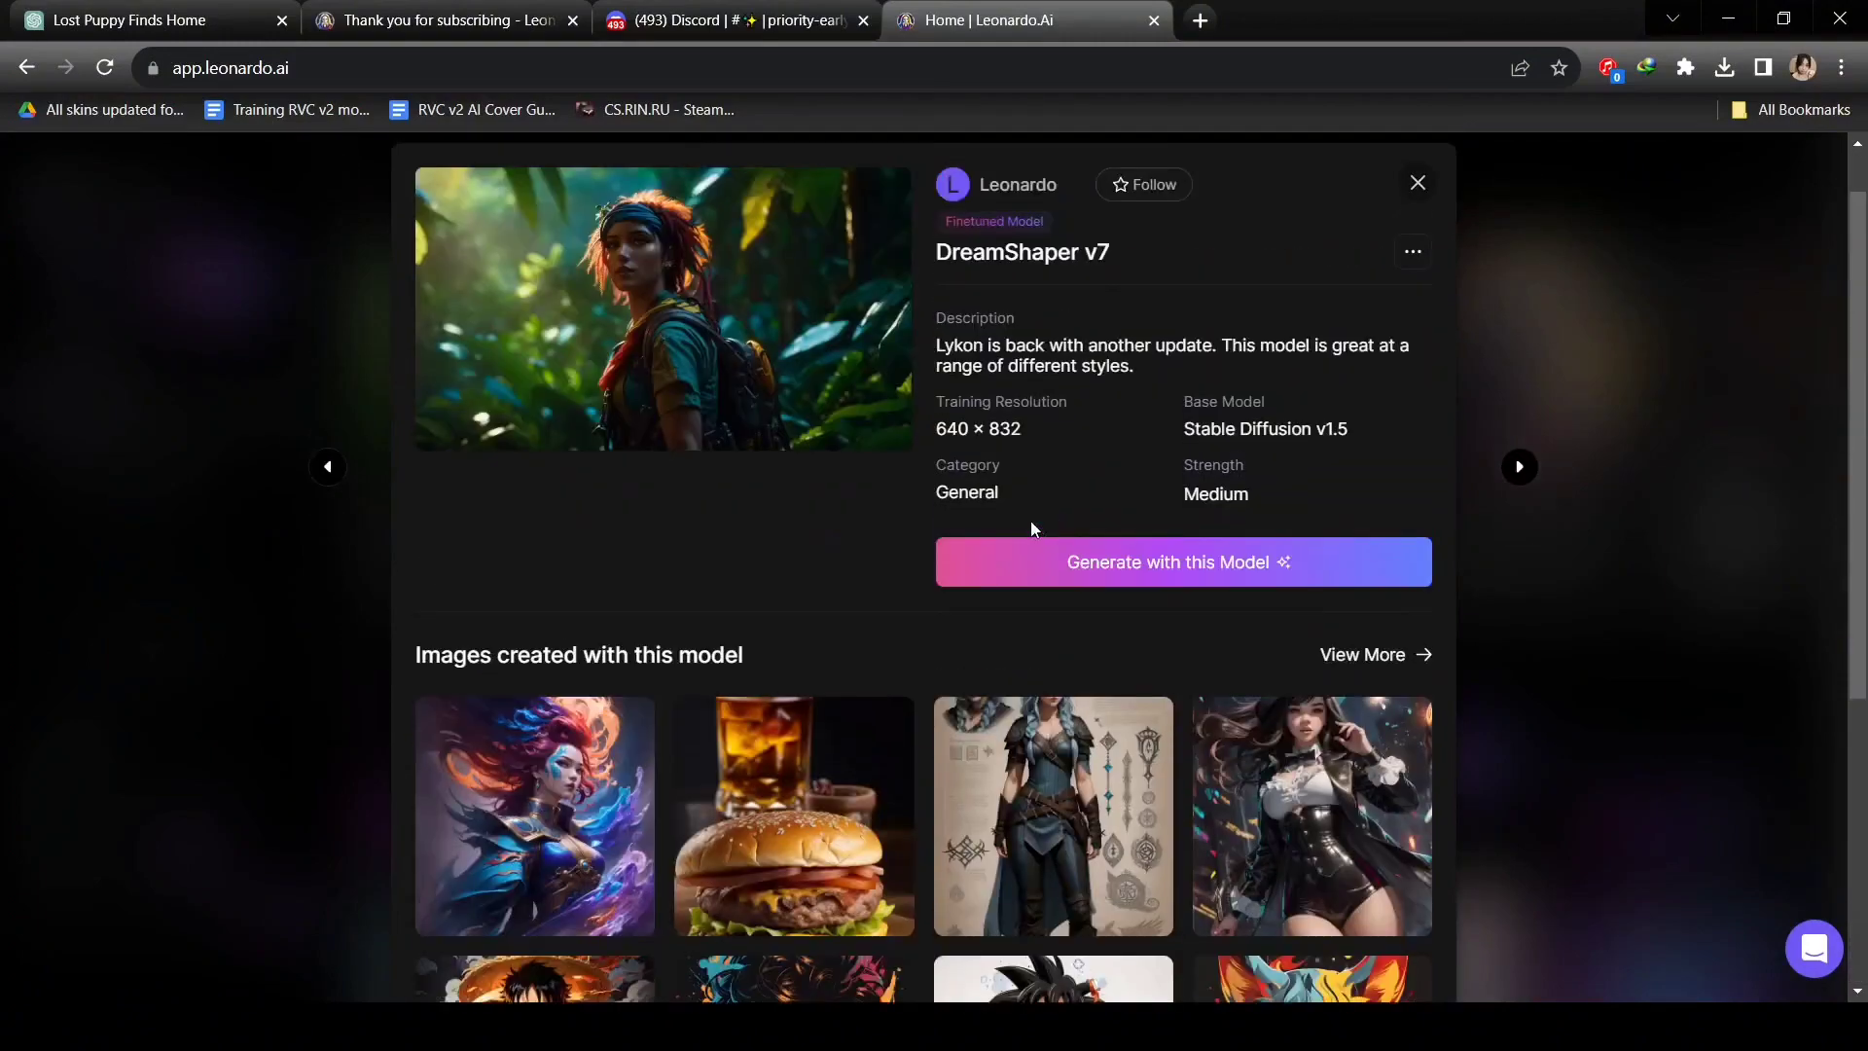
pyautogui.scroll(-5, 924, 584)
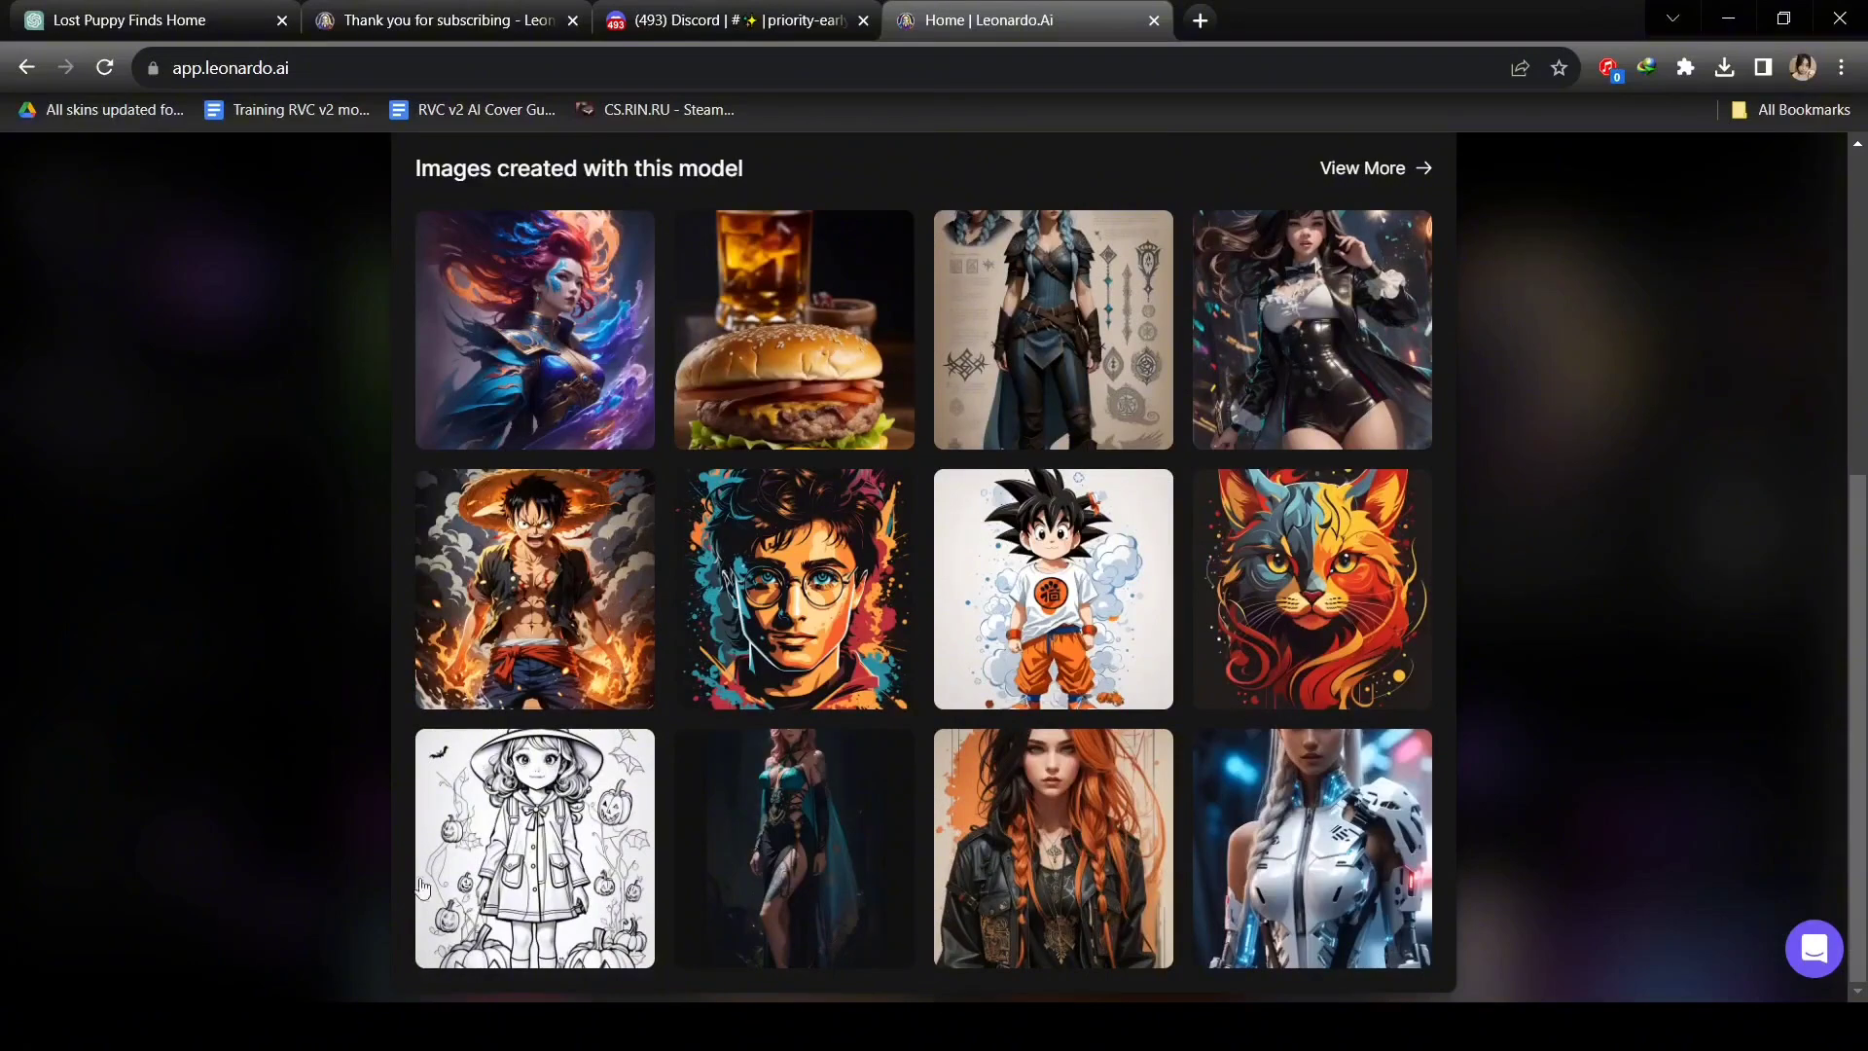
pyautogui.scroll(6, 1012, 939)
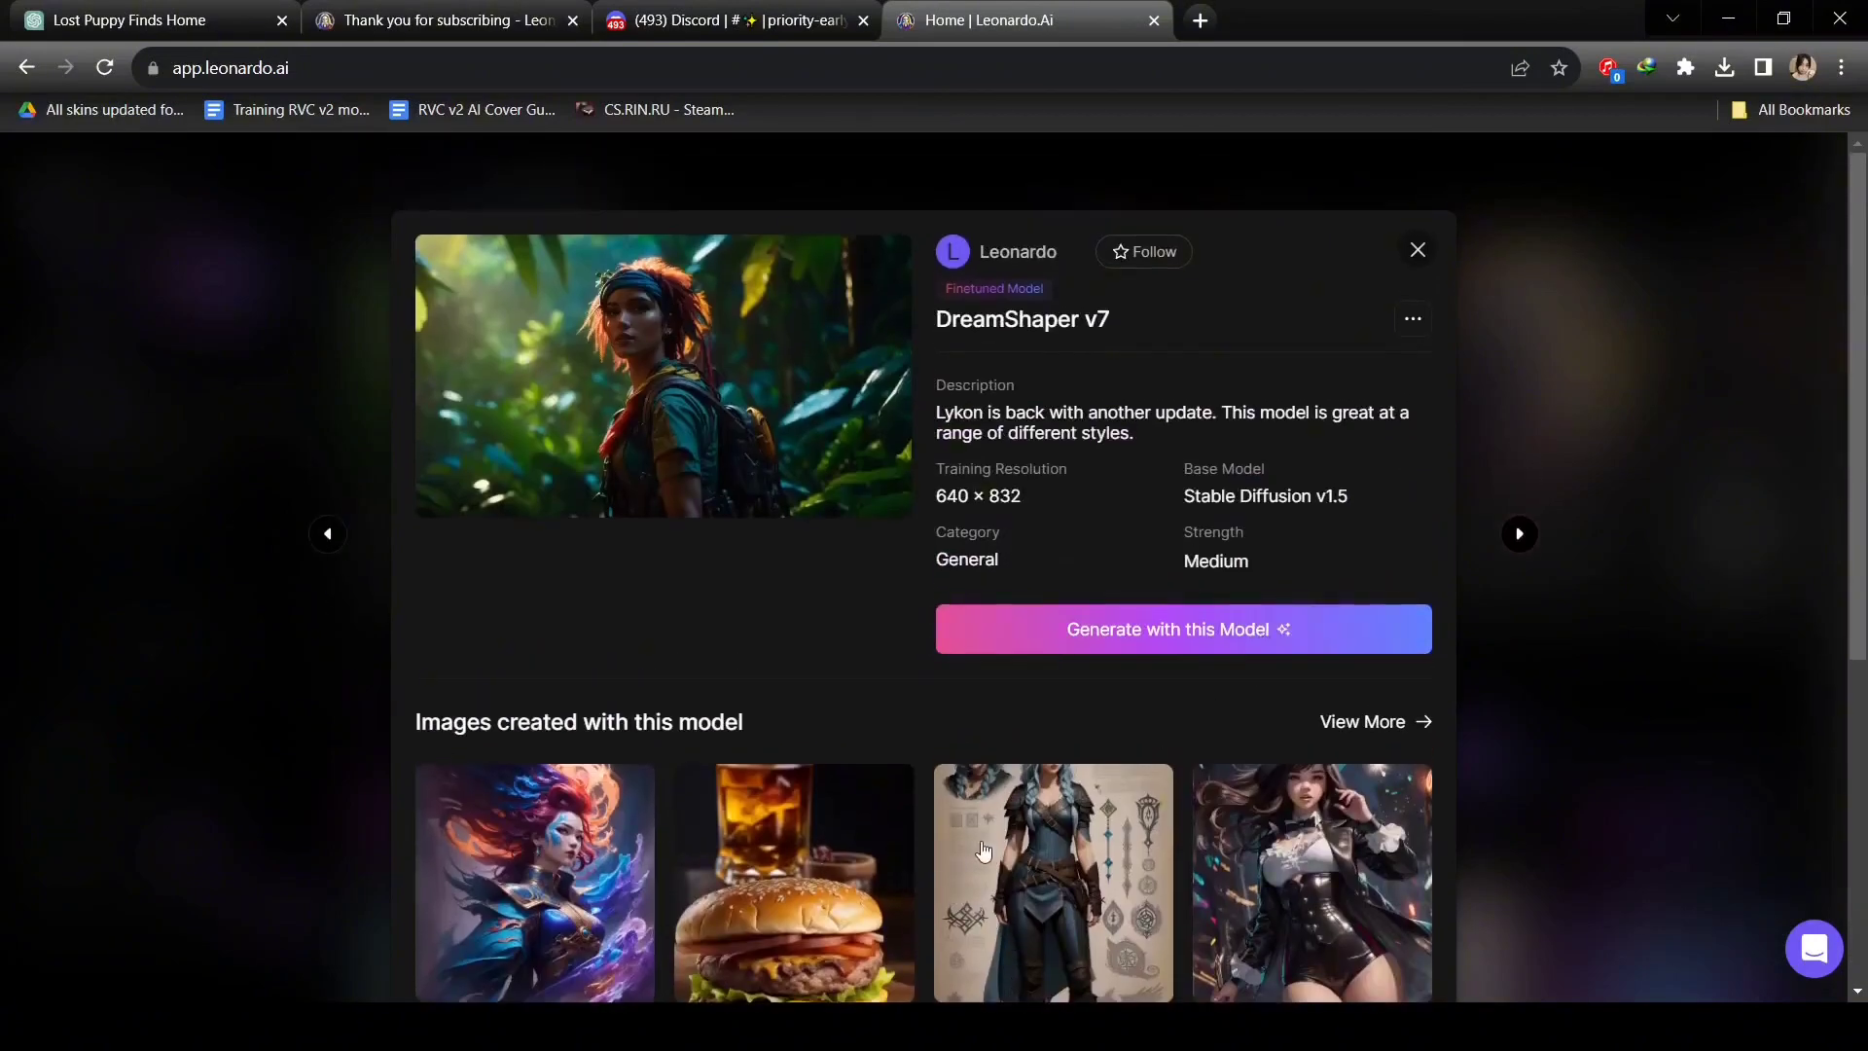
pyautogui.click(1062, 640)
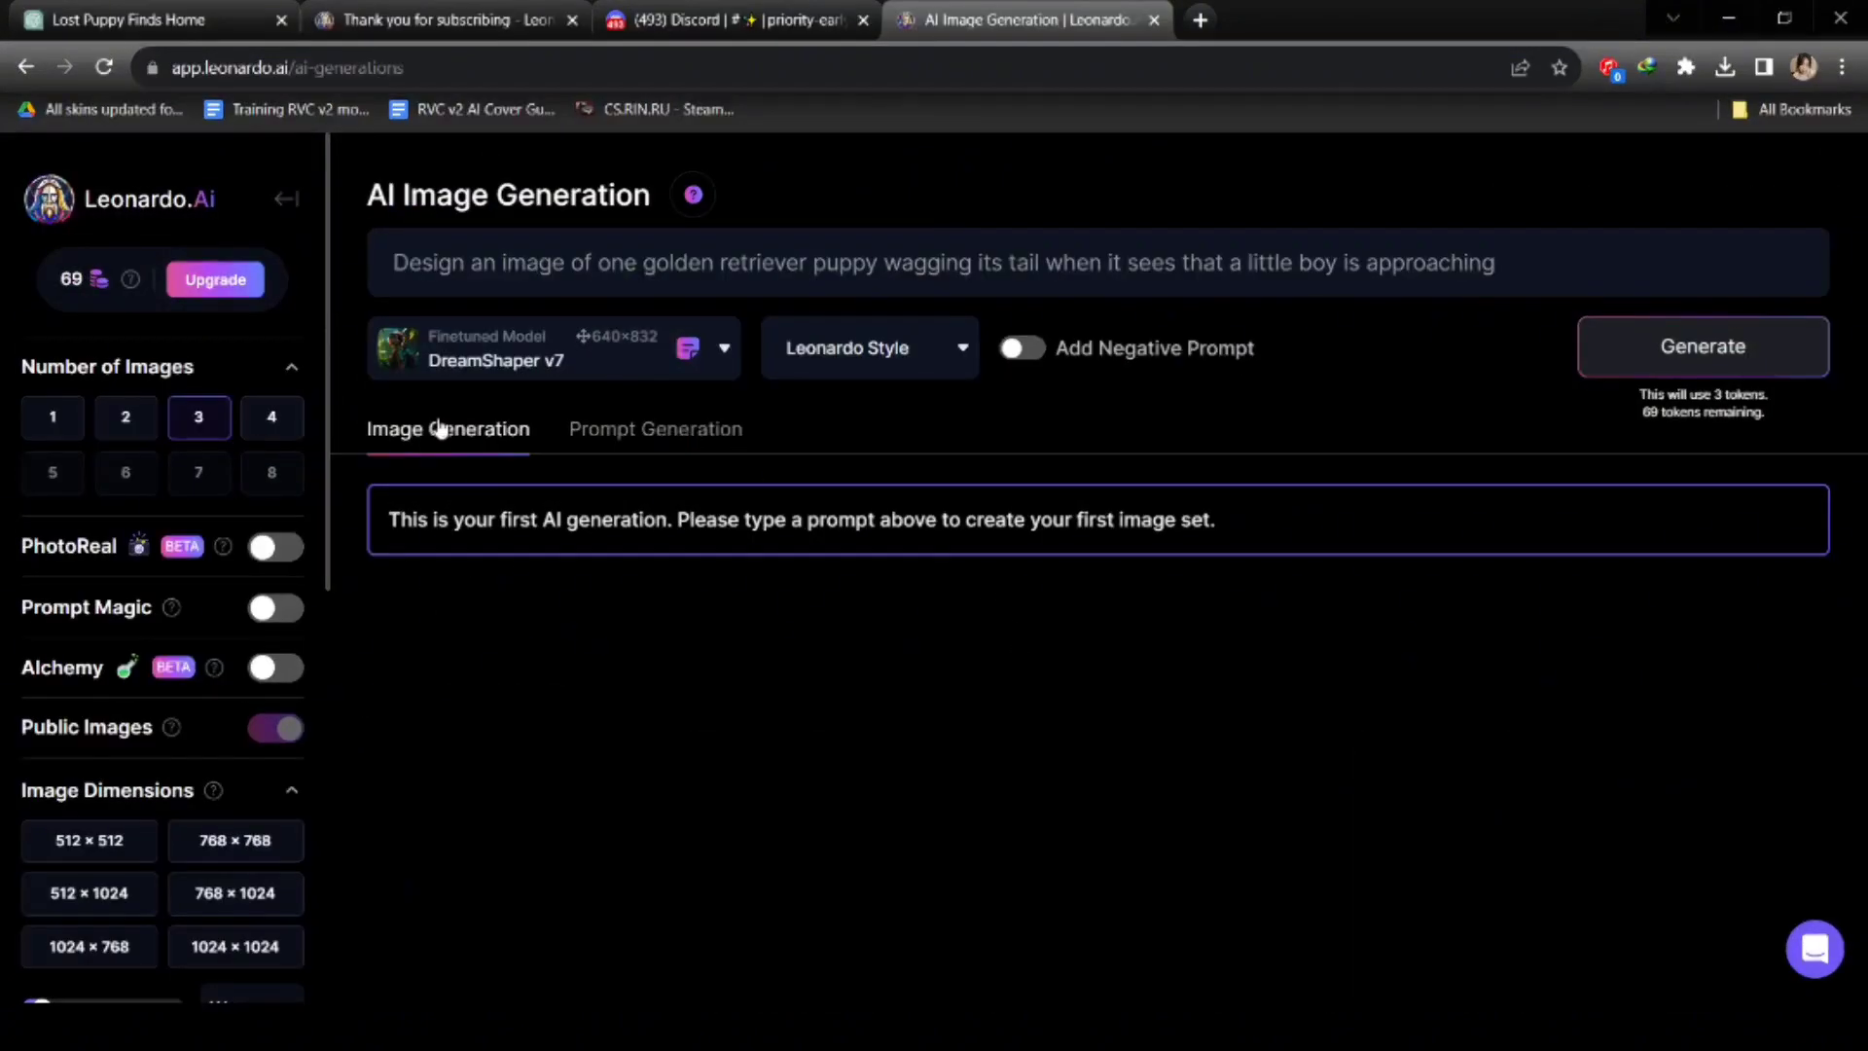
# Copy ChatGPT's first scene prompt into Leonardo.Ai's prompt box, replacing the old text.
pyautogui.click(153, 18)
pyautogui.moveTo(442, 440); pyautogui.dragTo(833, 476)
pyautogui.hotkey('ctrl', 'c')
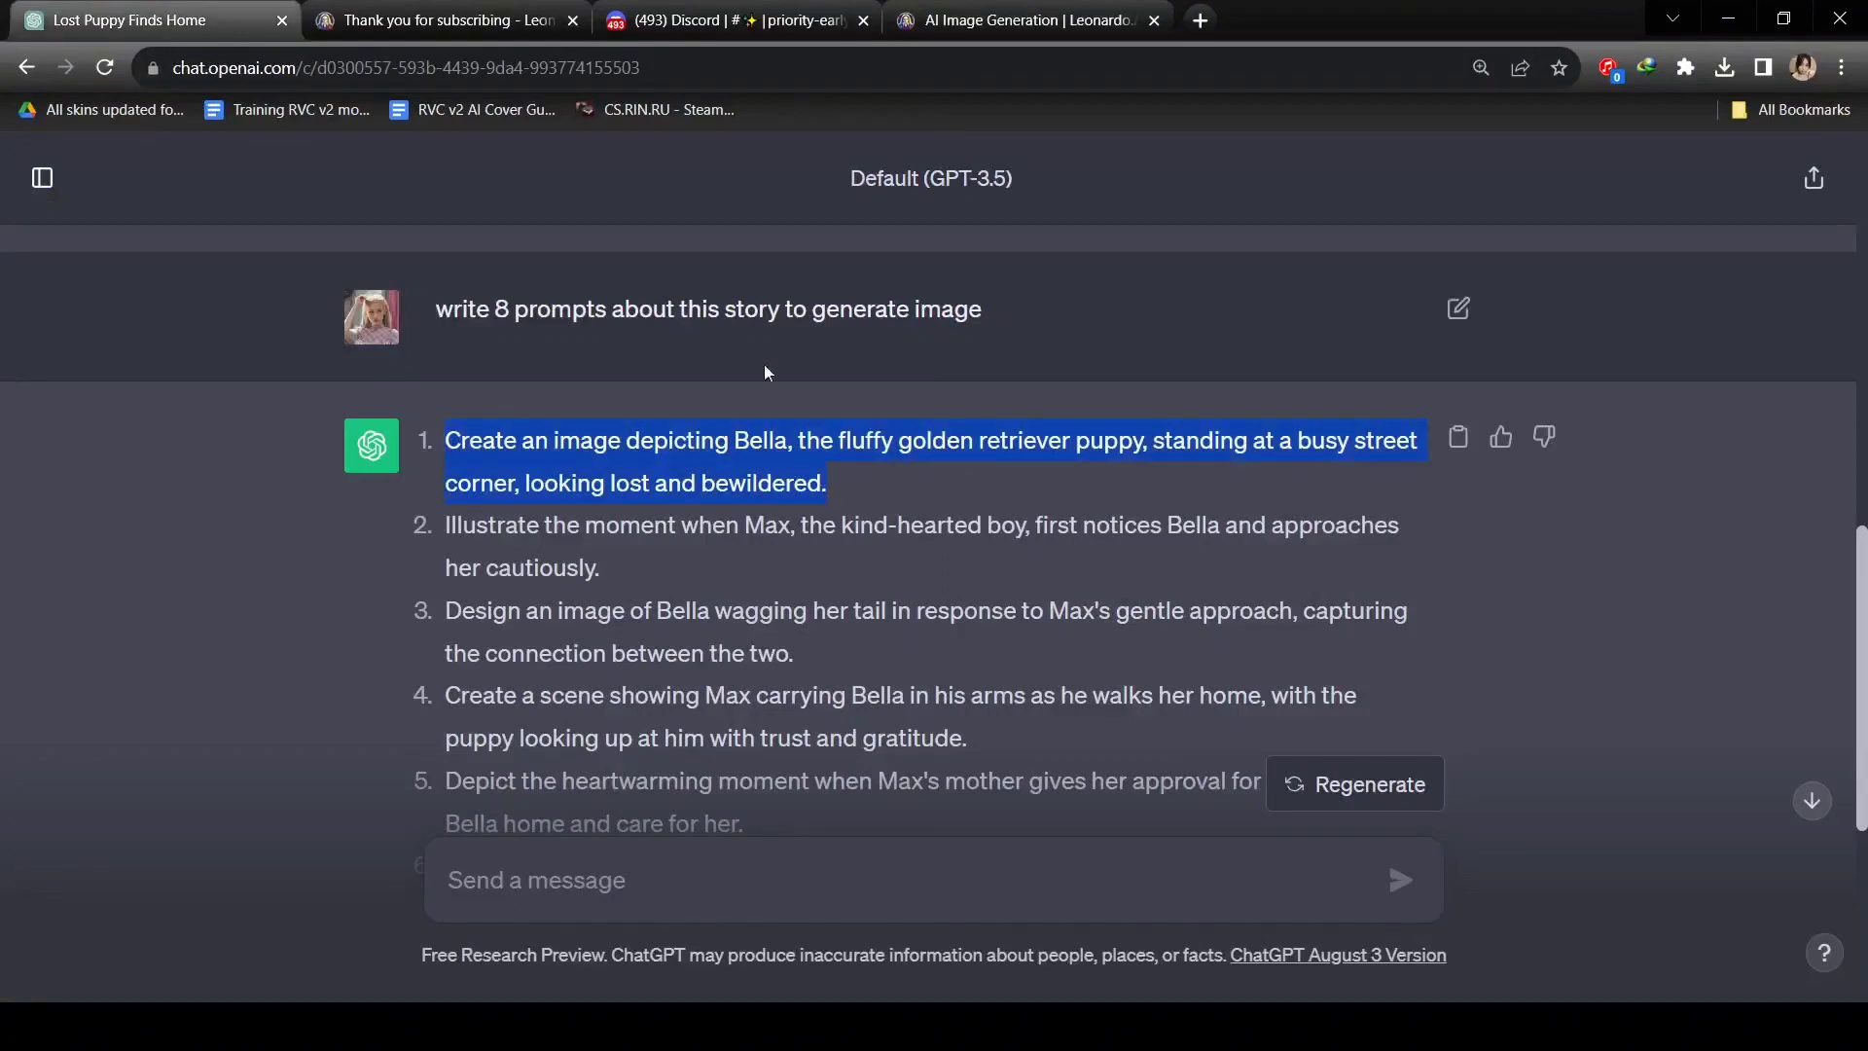
pyautogui.click(1021, 19)
pyautogui.tripleClick(839, 271)
pyautogui.hotkey('ctrl', 'v')
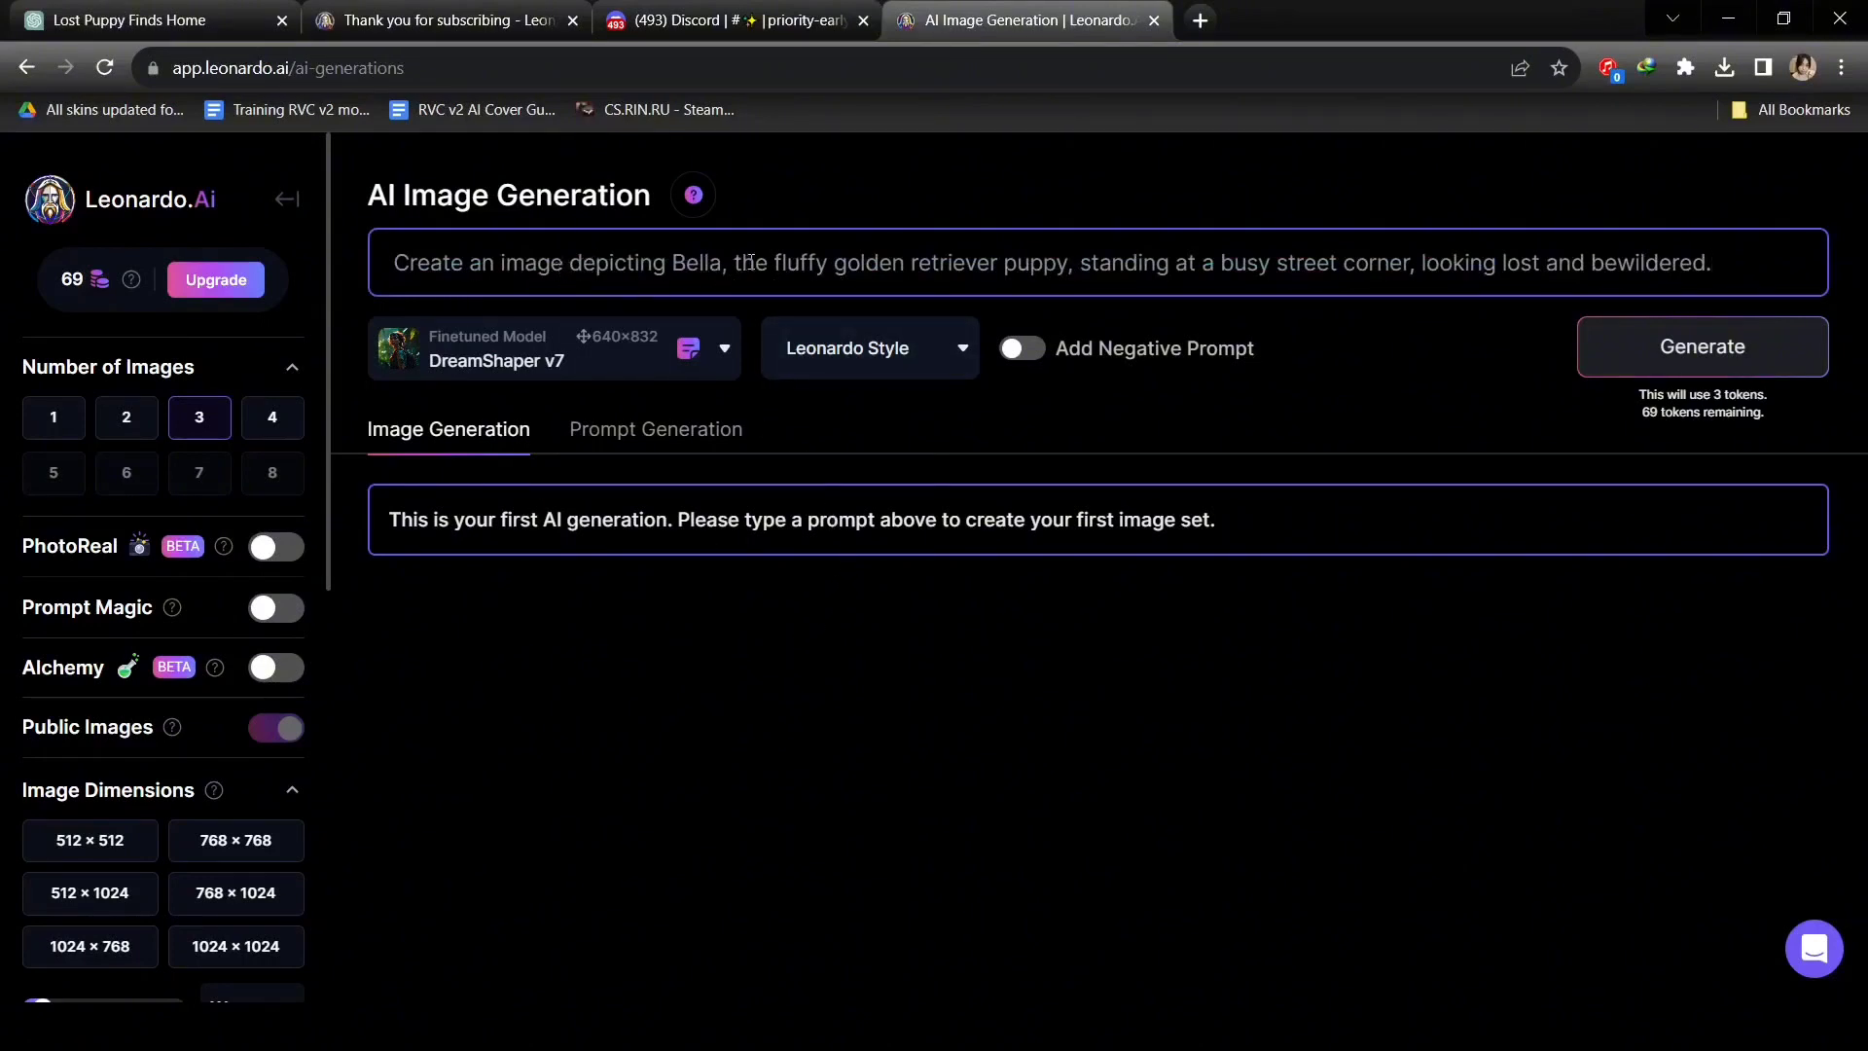
# Change 'the' to 'a' and delete the name 'Bella' from the prompt.
pyautogui.moveTo(770, 263); pyautogui.dragTo(736, 267)
pyautogui.press('BackSpace')
pyautogui.write('a')
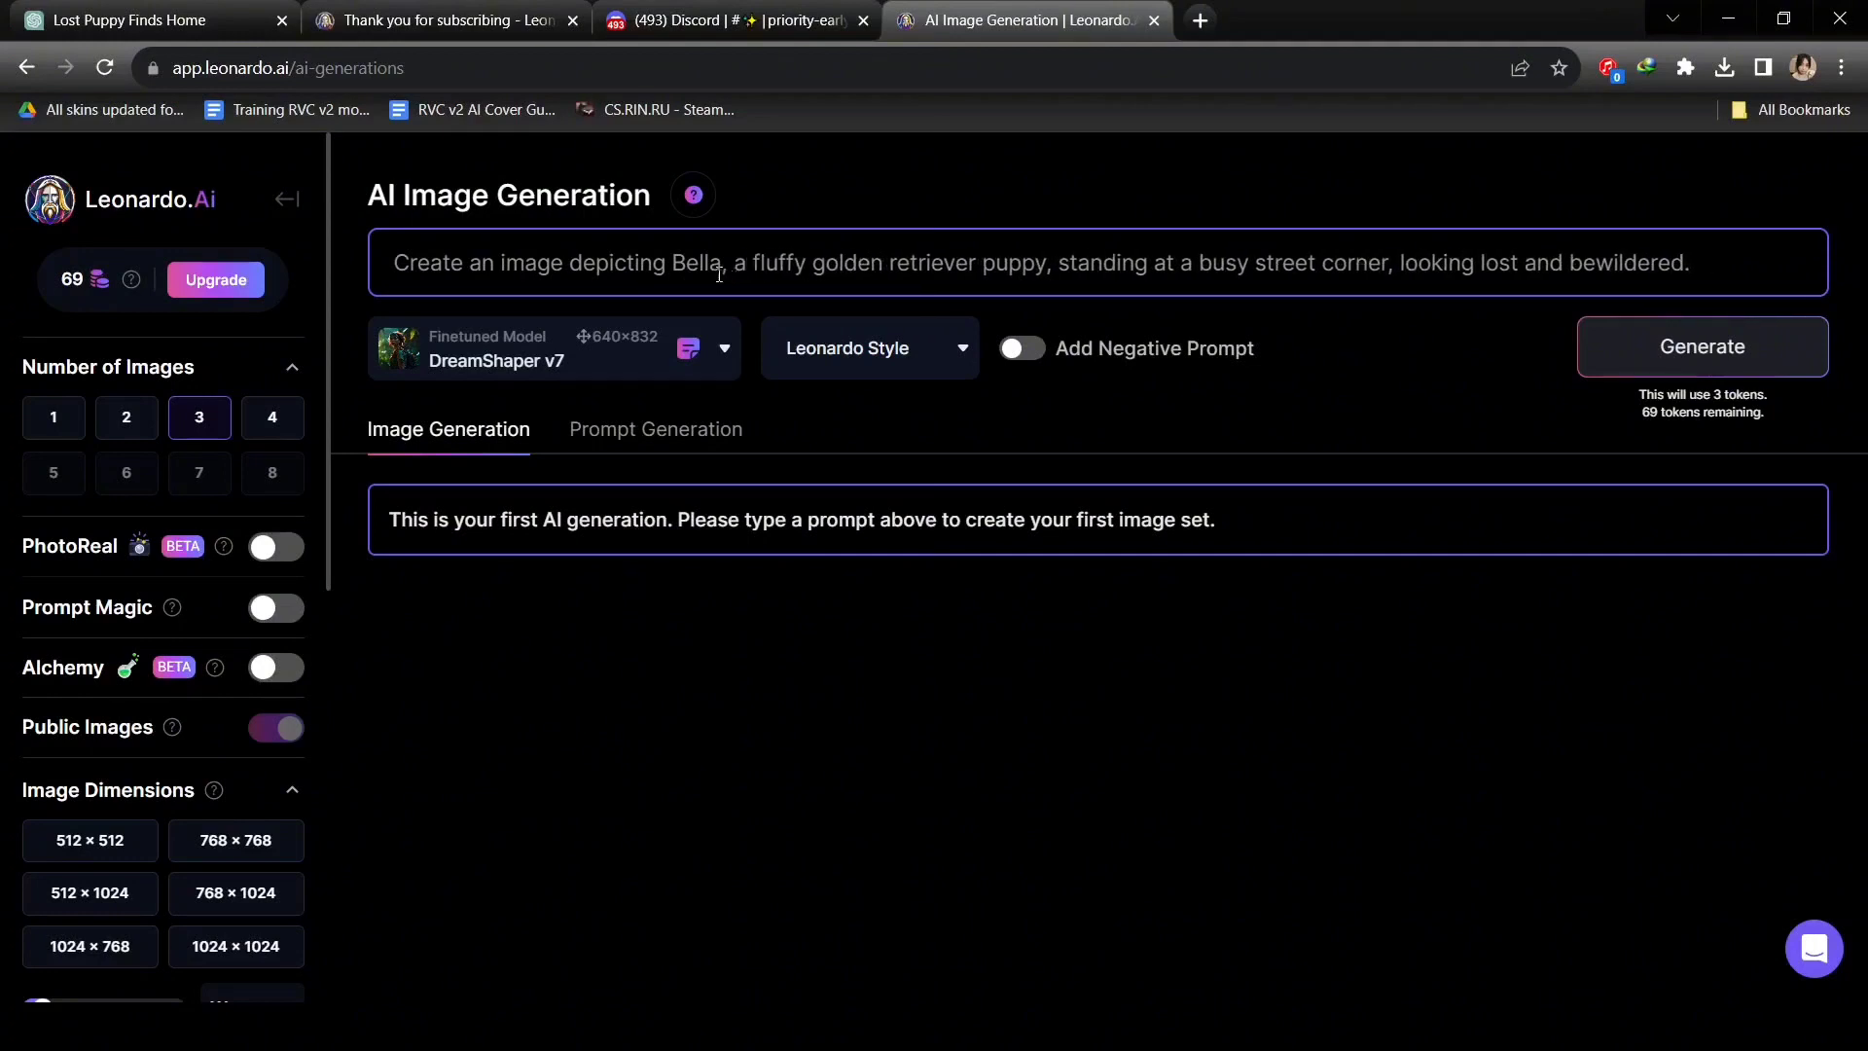
pyautogui.moveTo(737, 265); pyautogui.dragTo(669, 265)
pyautogui.press('BackSpace')
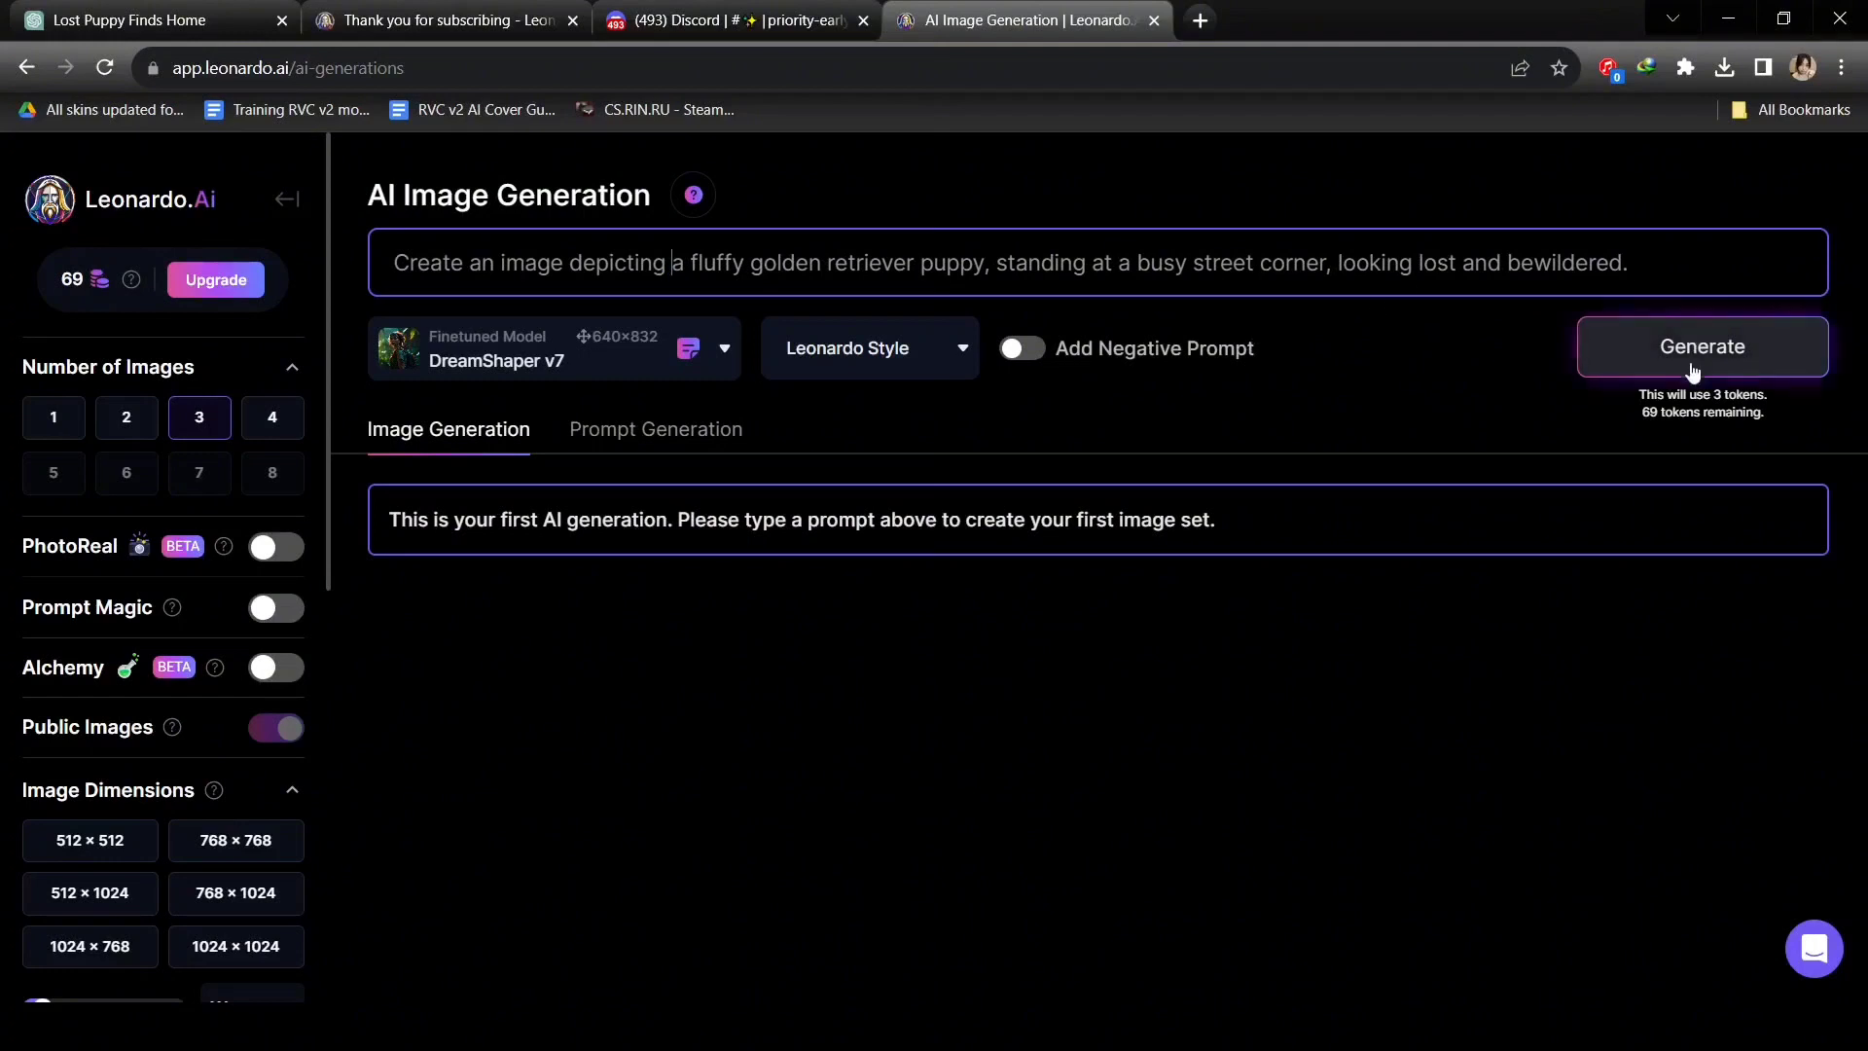
# Set the image aspect ratio to 16:9.
pyautogui.scroll(-5, 5, 500)
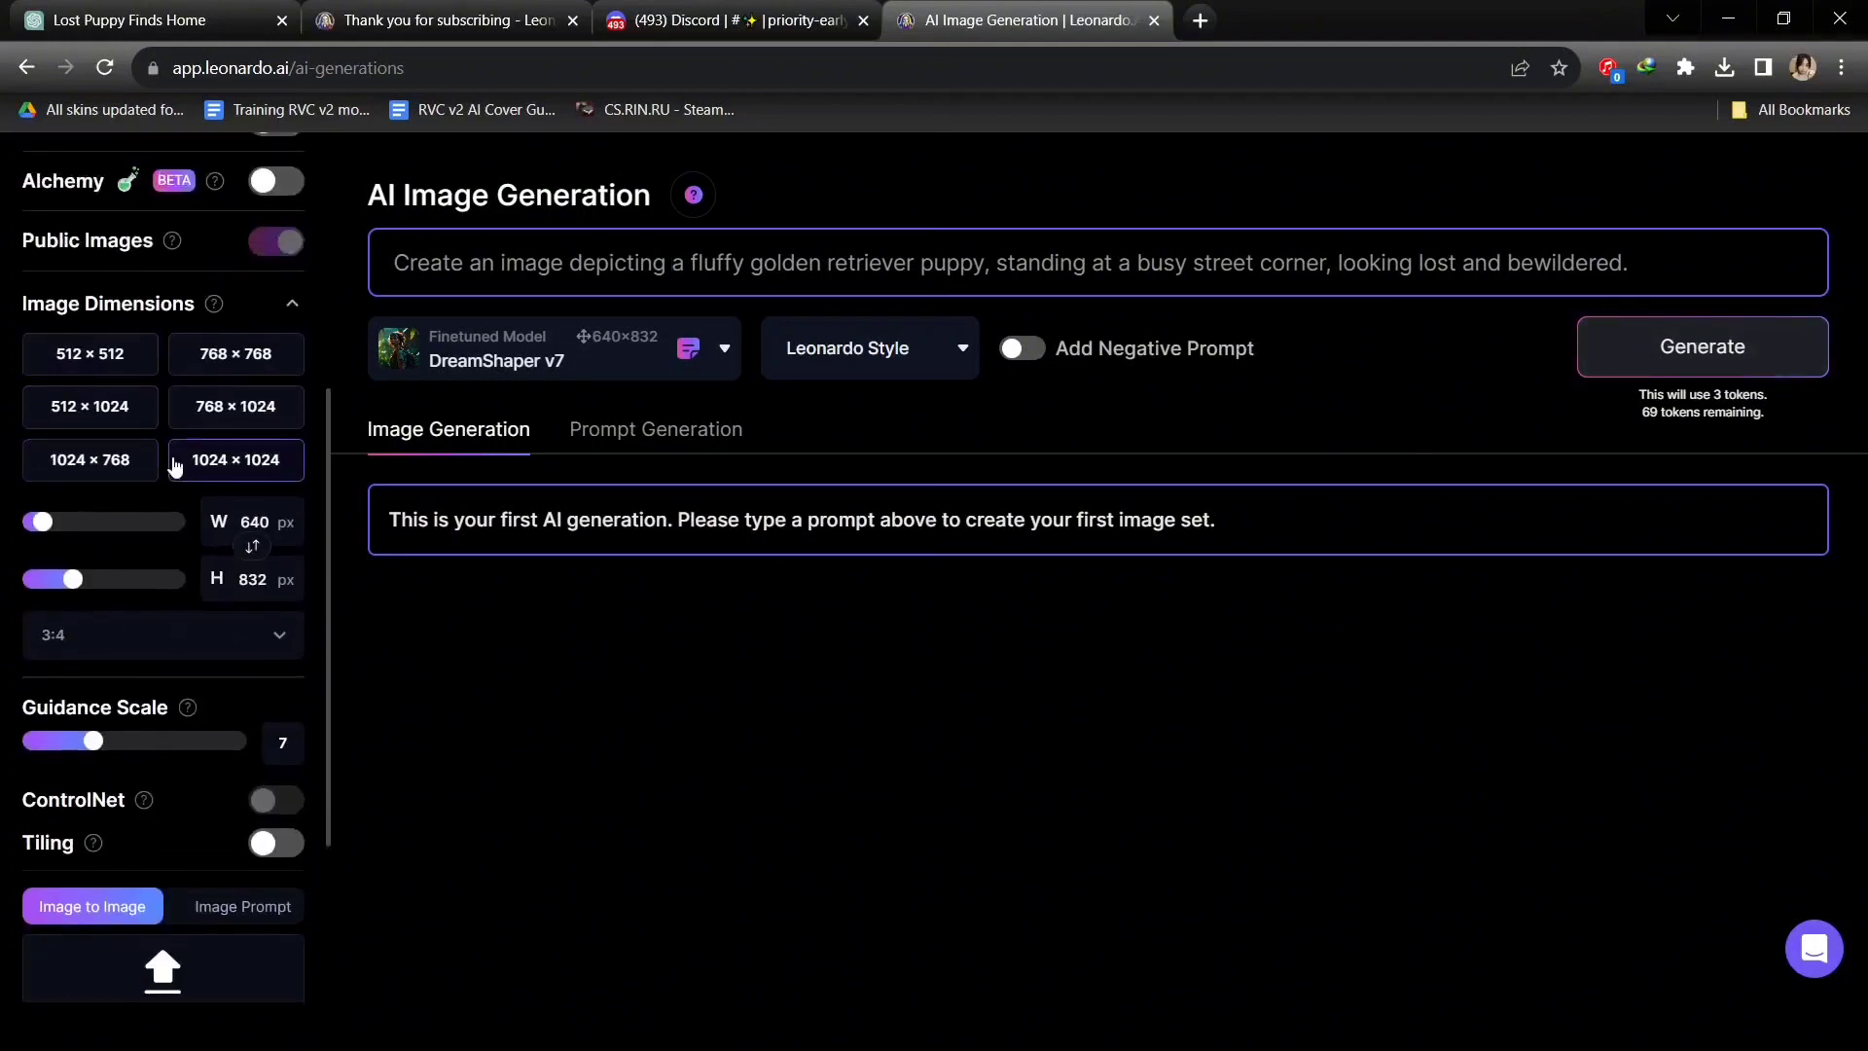
pyautogui.click(201, 657)
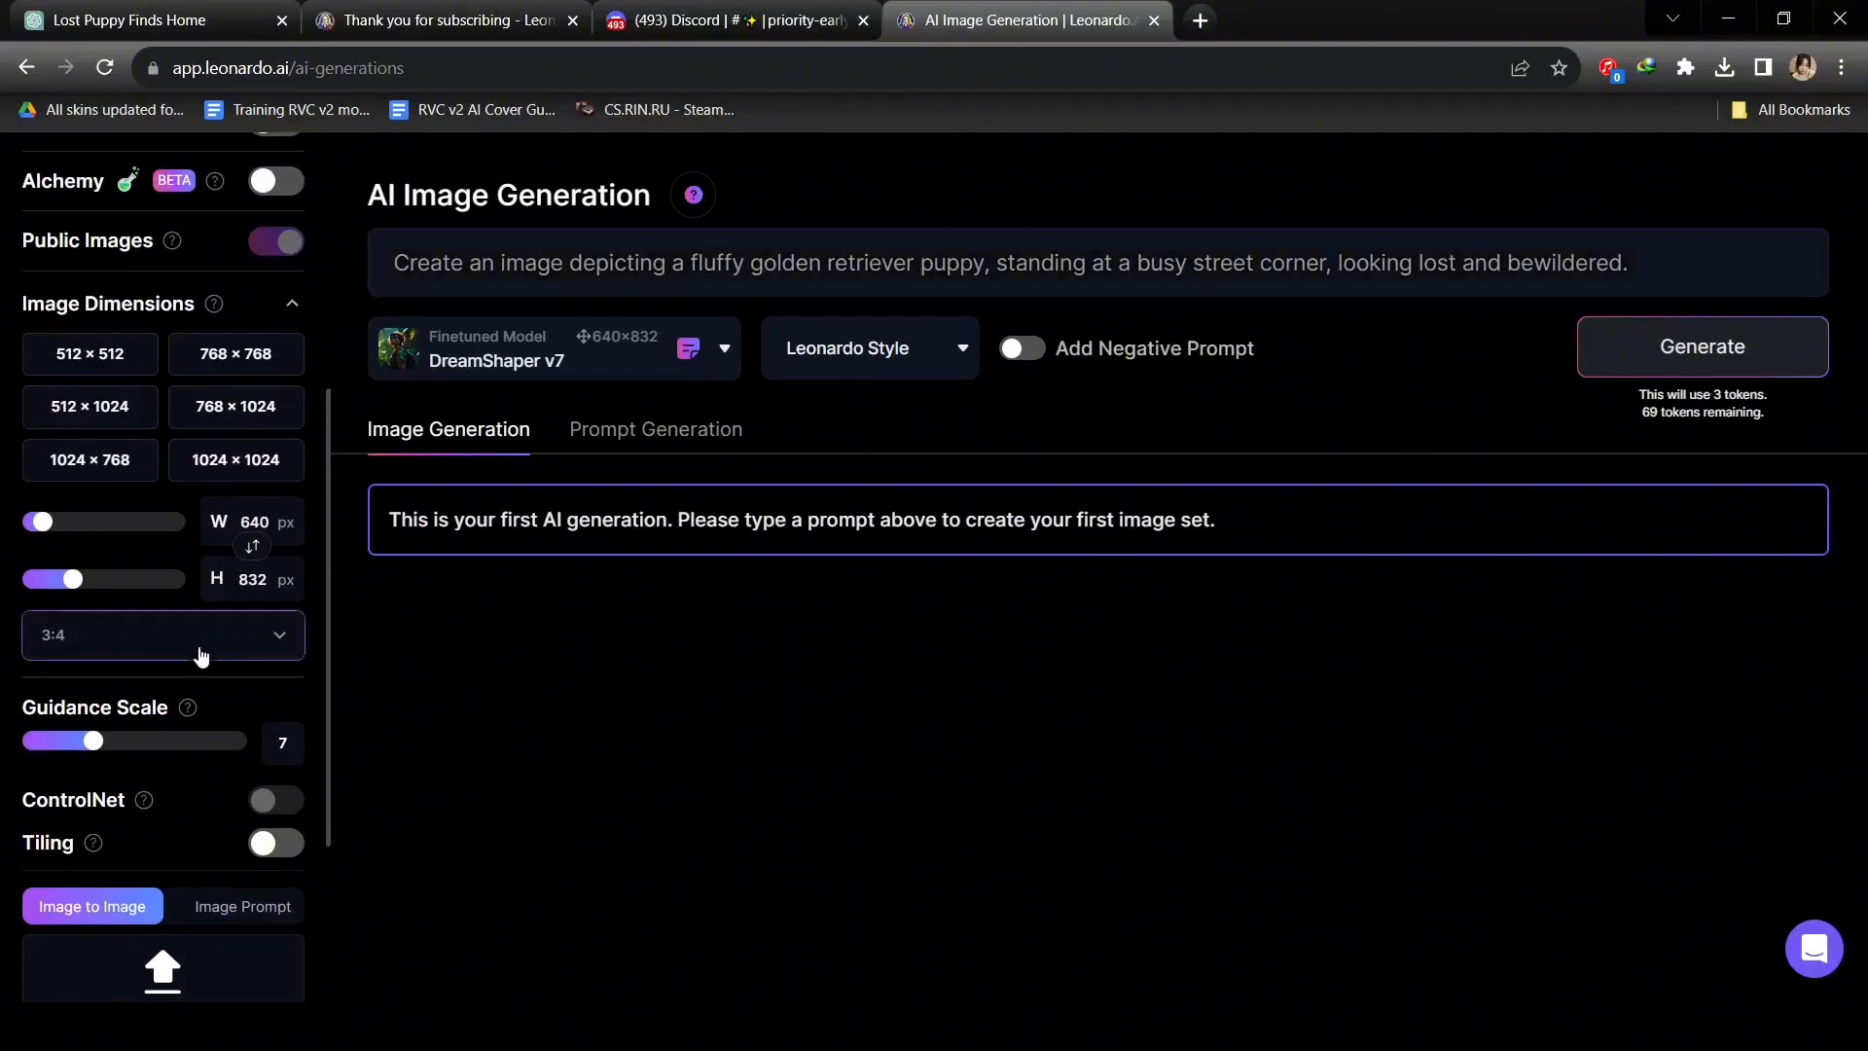
pyautogui.click(154, 807)
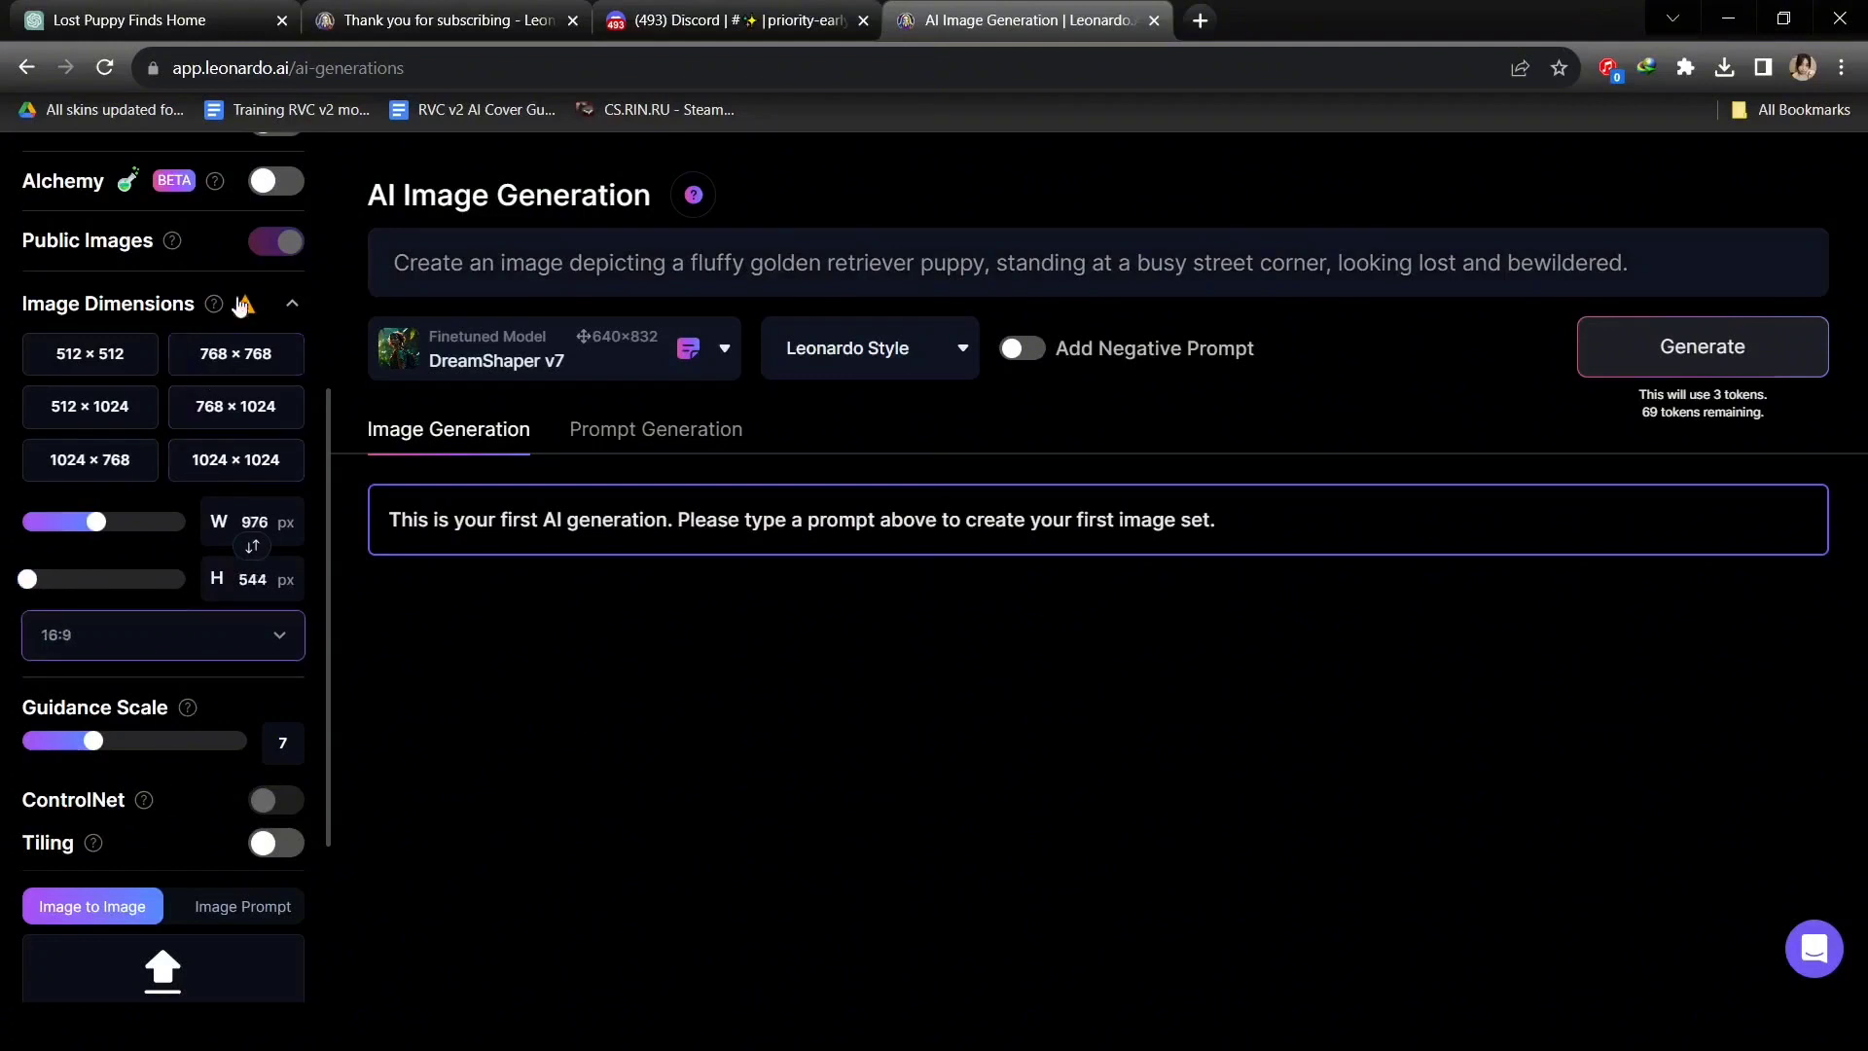
pyautogui.moveTo(244, 305)
pyautogui.scroll(5, 242, 622)
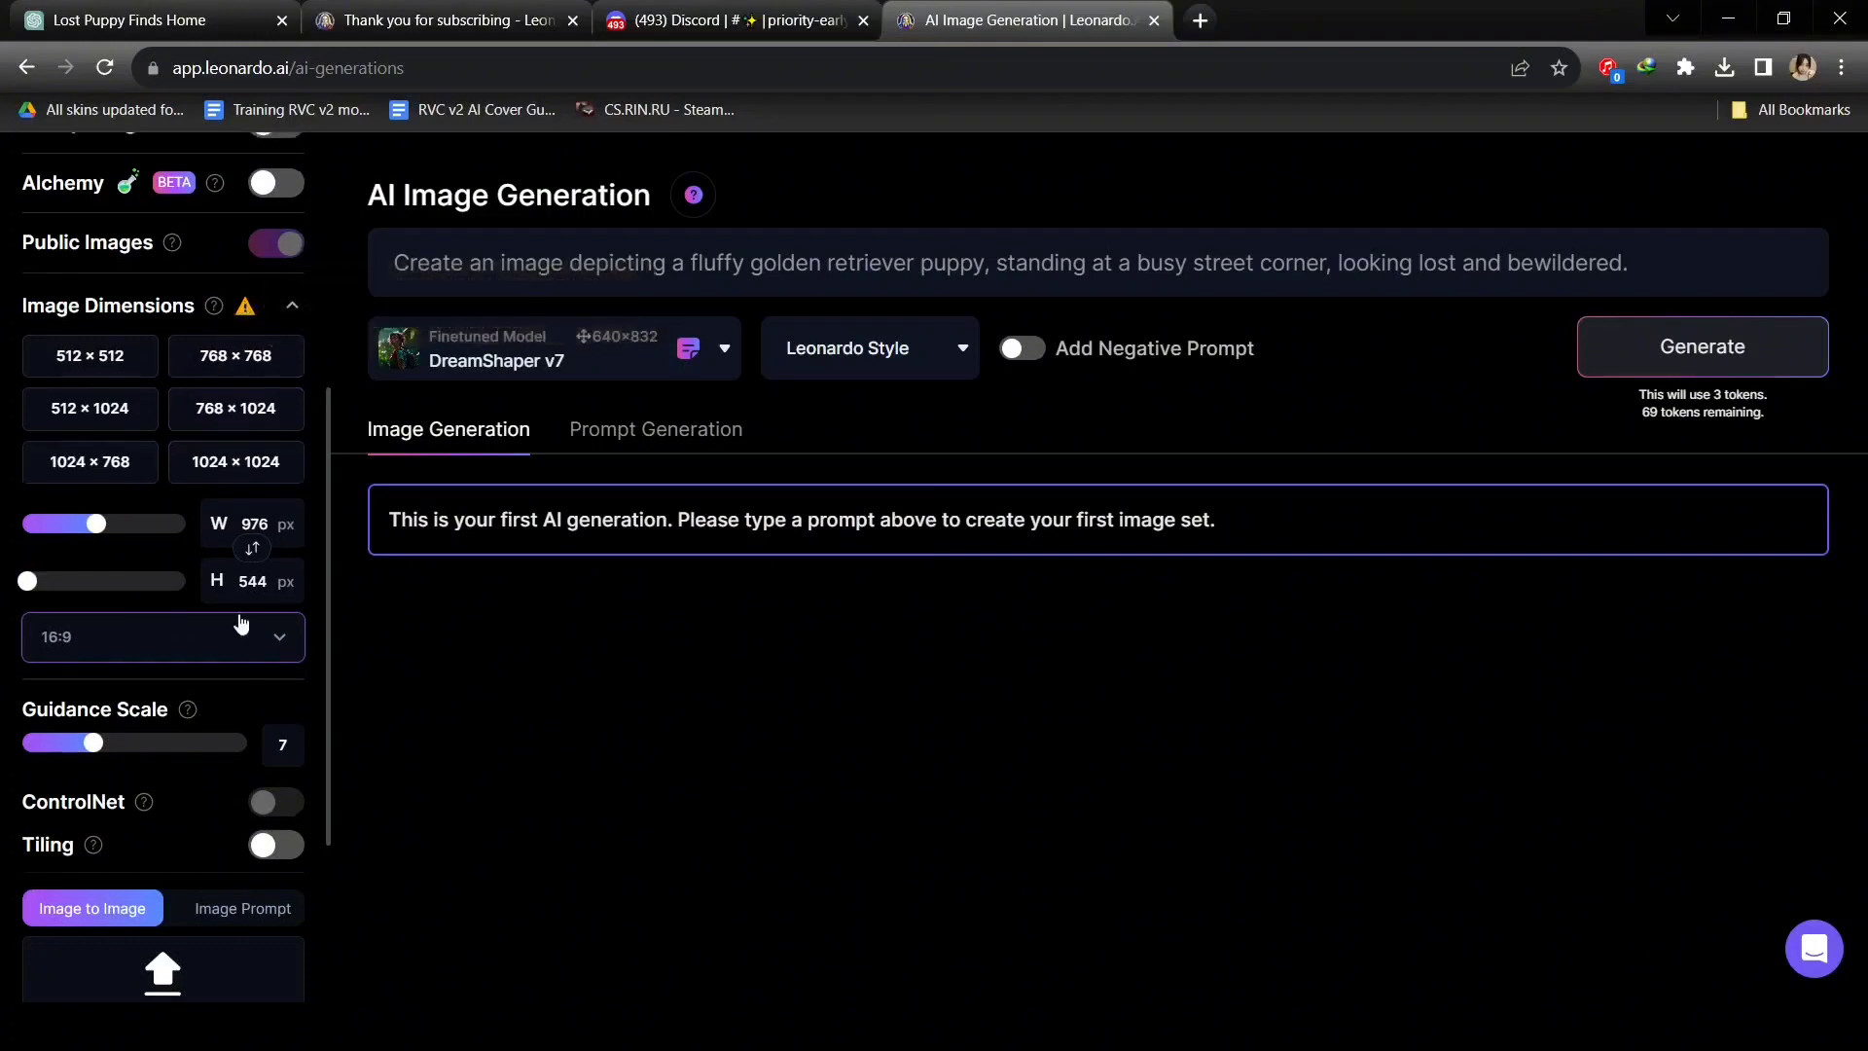
# Generate the street-corner puppy images and reveal the NSFW-flagged one.
pyautogui.click(1736, 349)
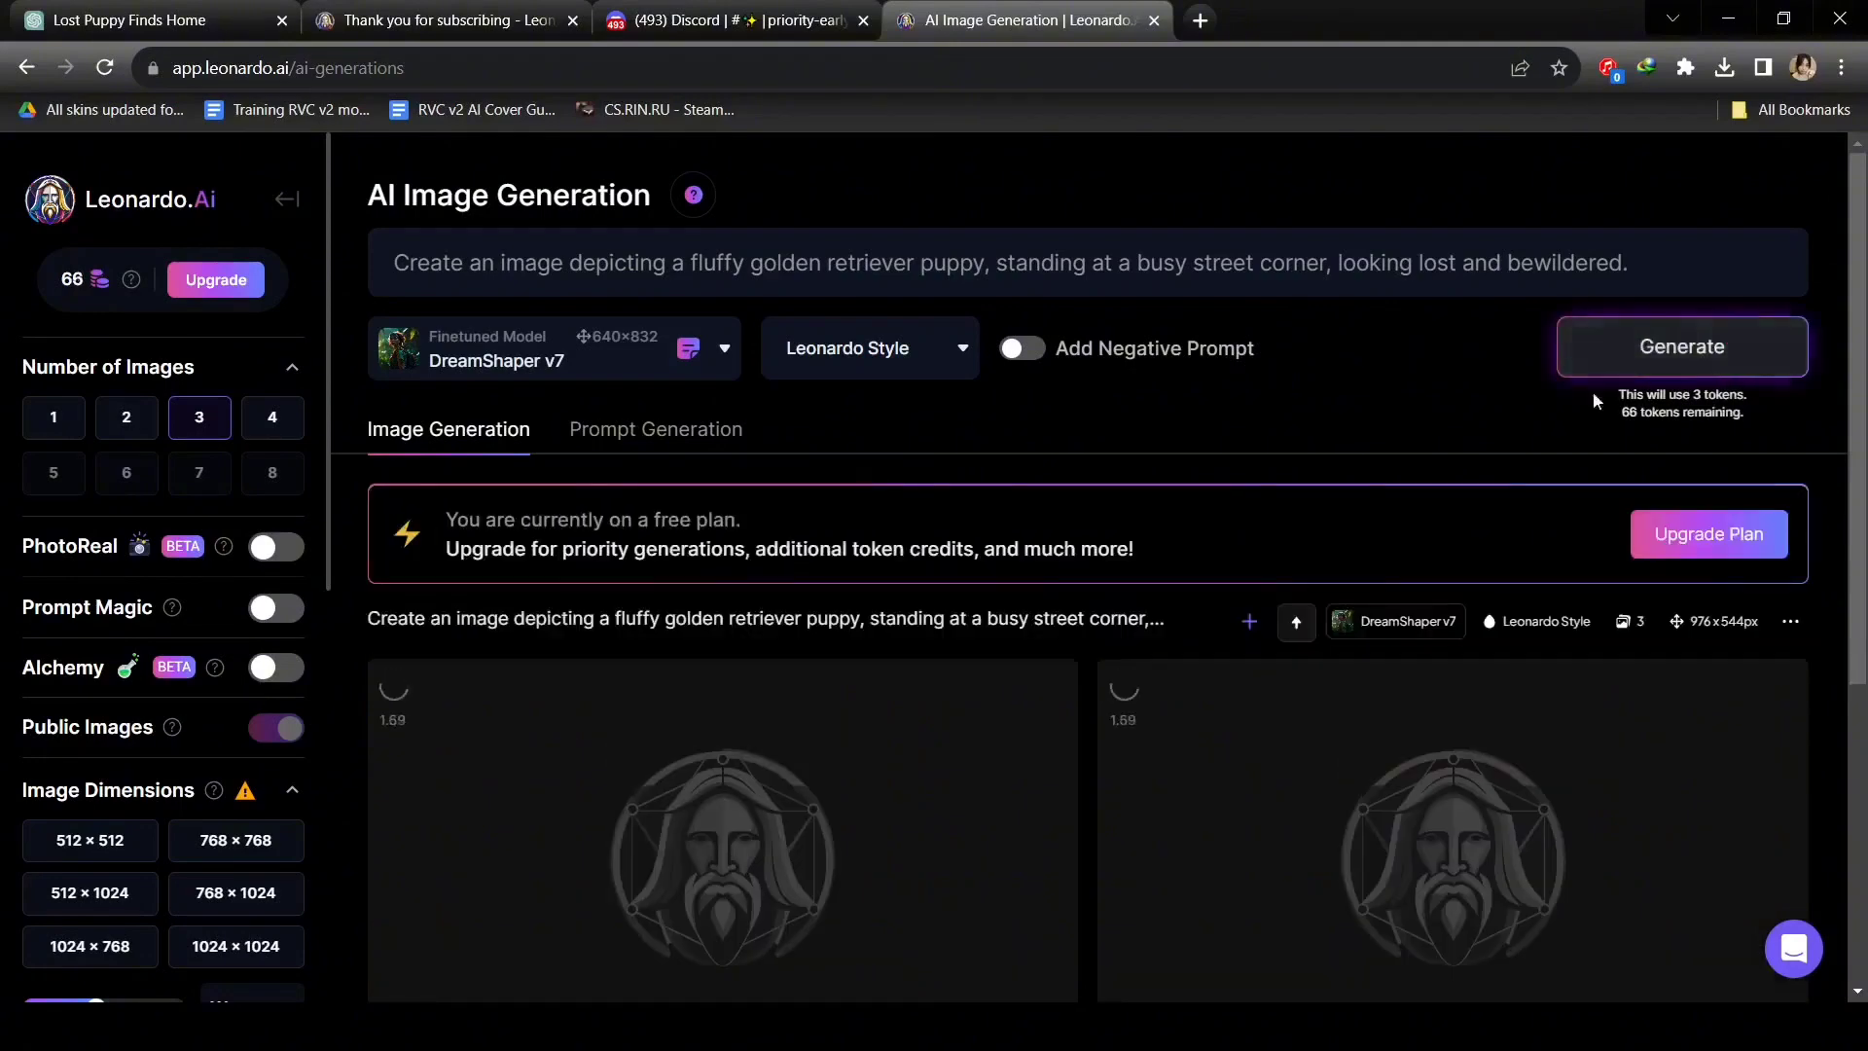
pyautogui.scroll(-3, 1387, 426)
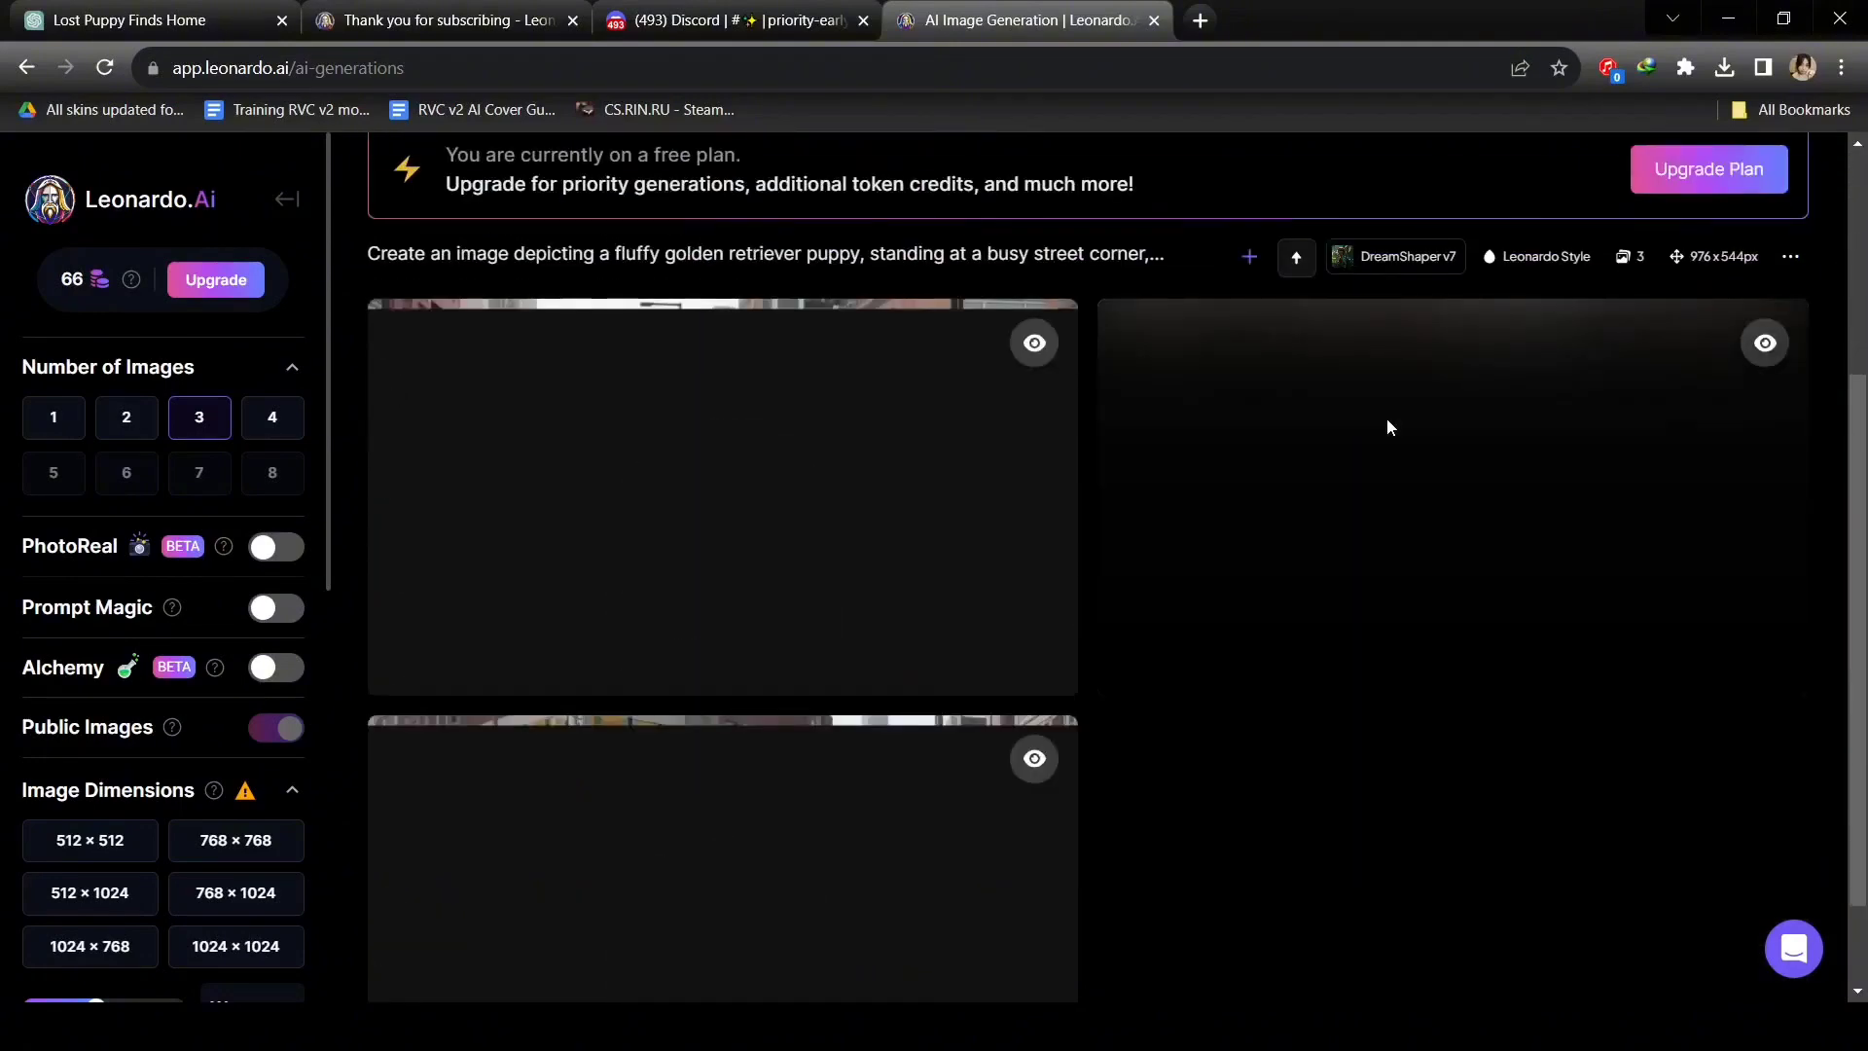
pyautogui.scroll(-1, 1386, 426)
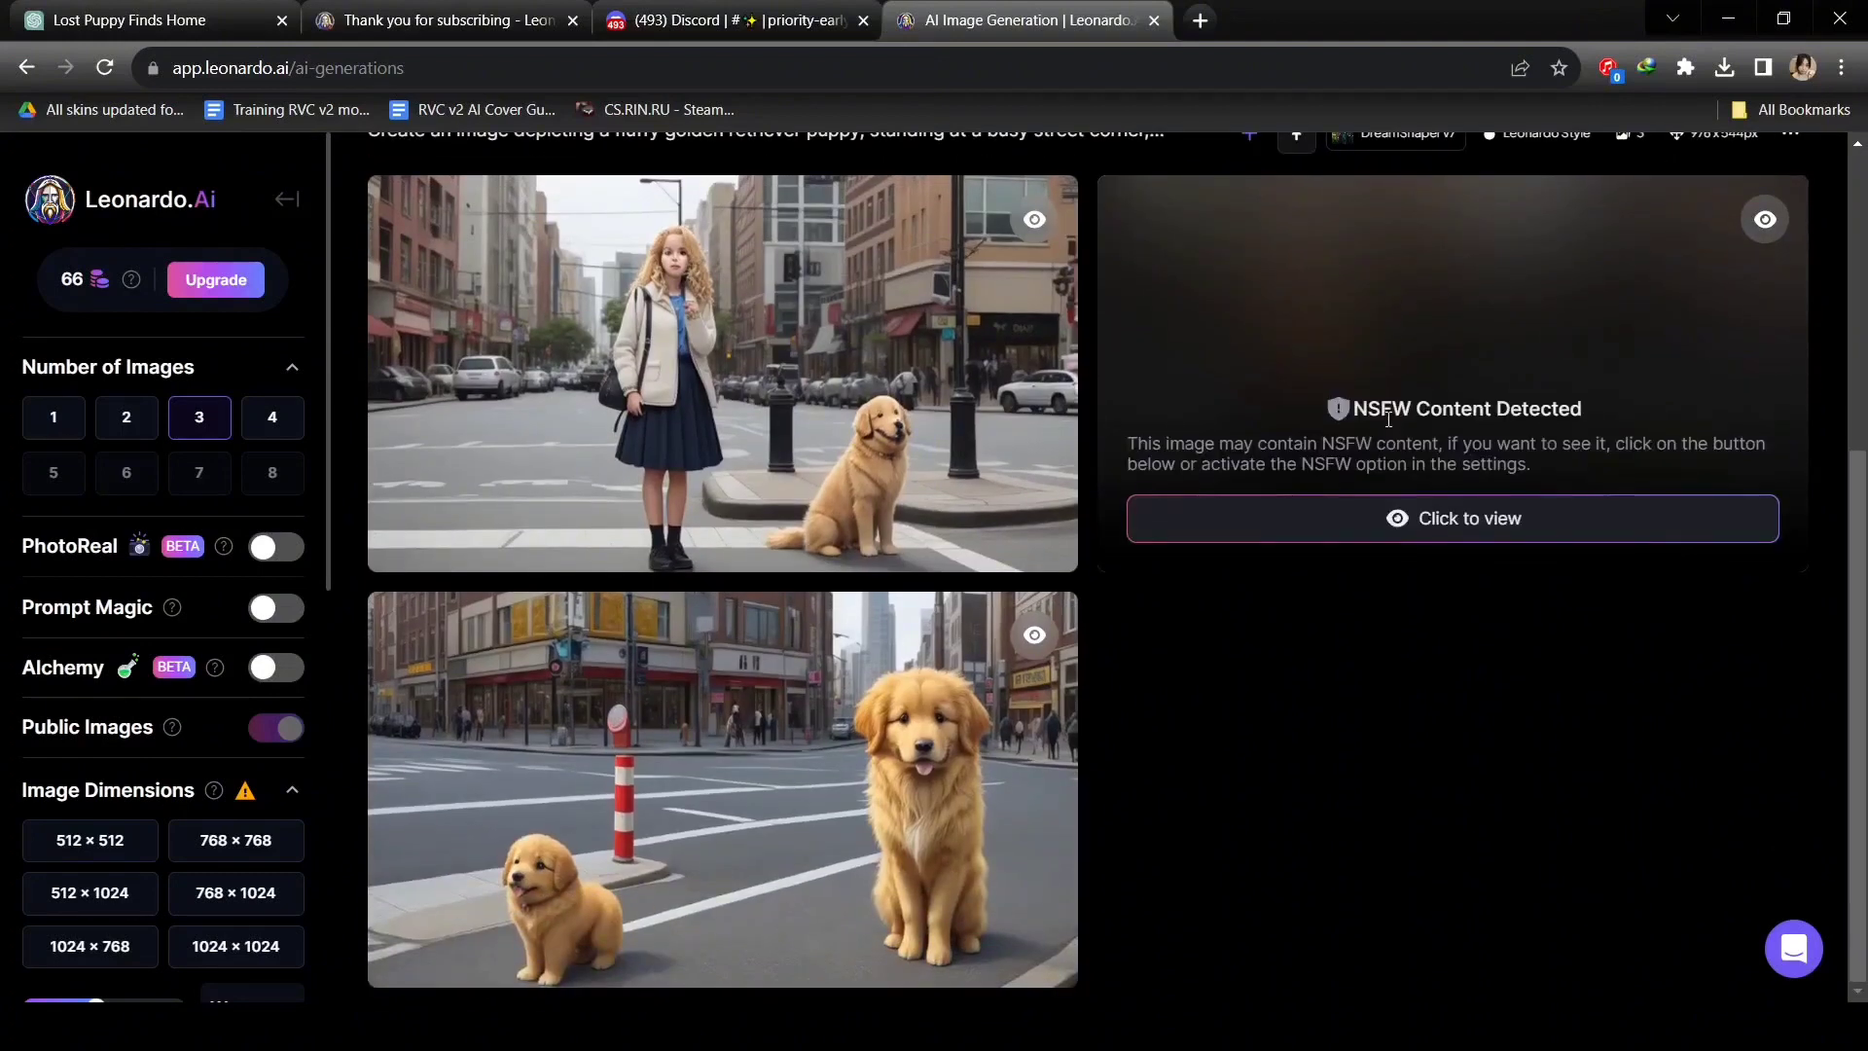
pyautogui.click(1401, 518)
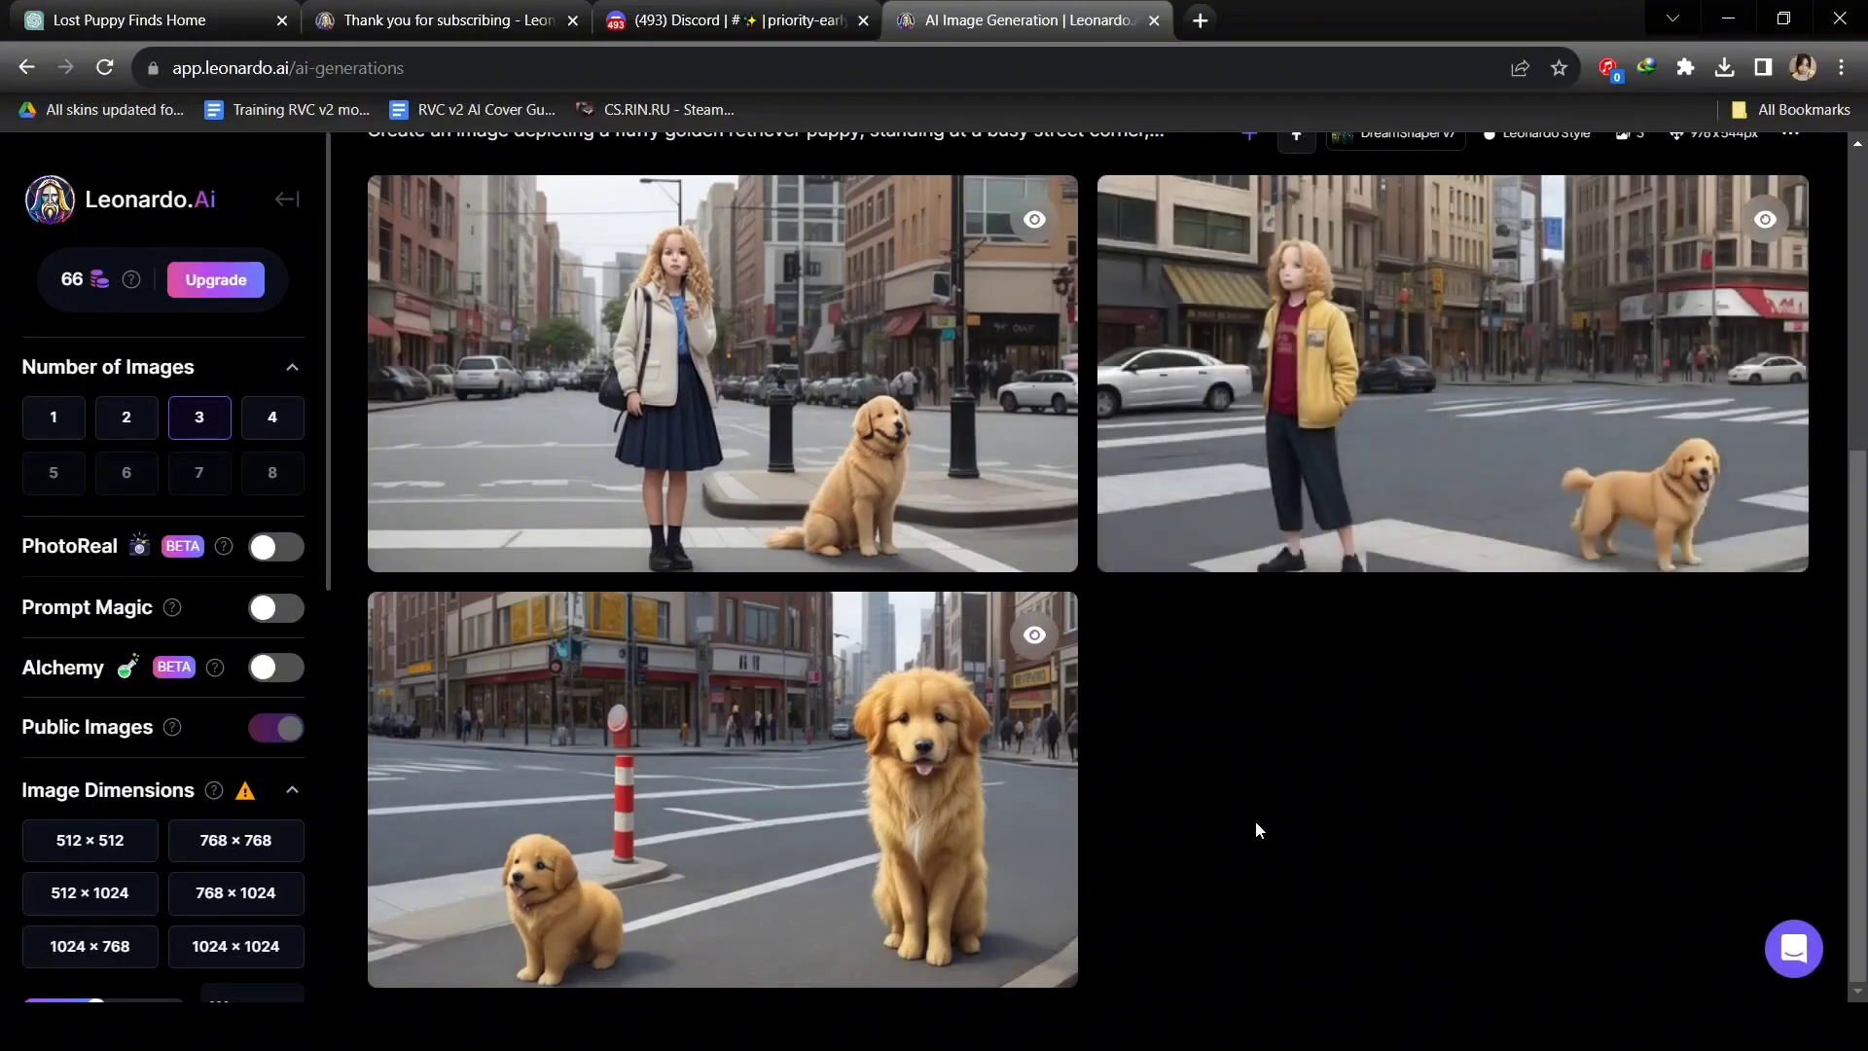
pyautogui.scroll(4, 1256, 830)
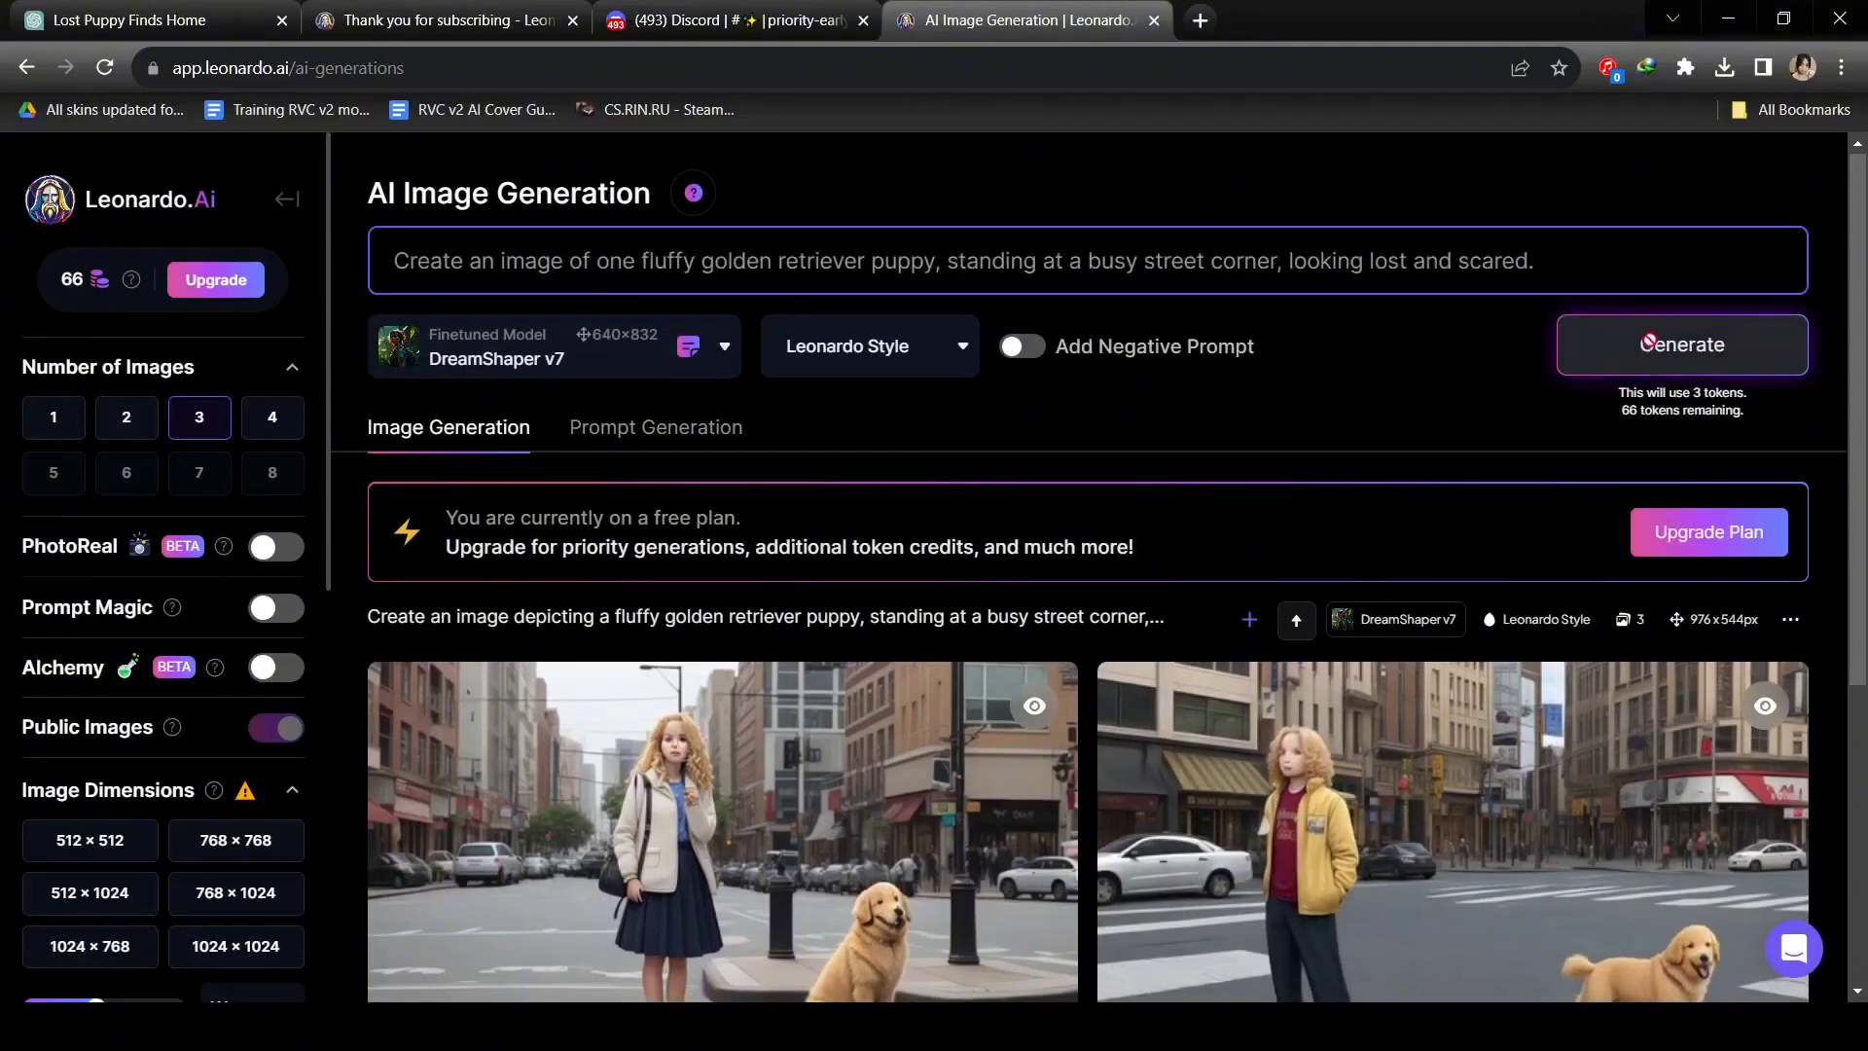
# Generate images for the revised scared-puppy prompt and download the puppy-by-the-bollards image.
pyautogui.click(1654, 342)
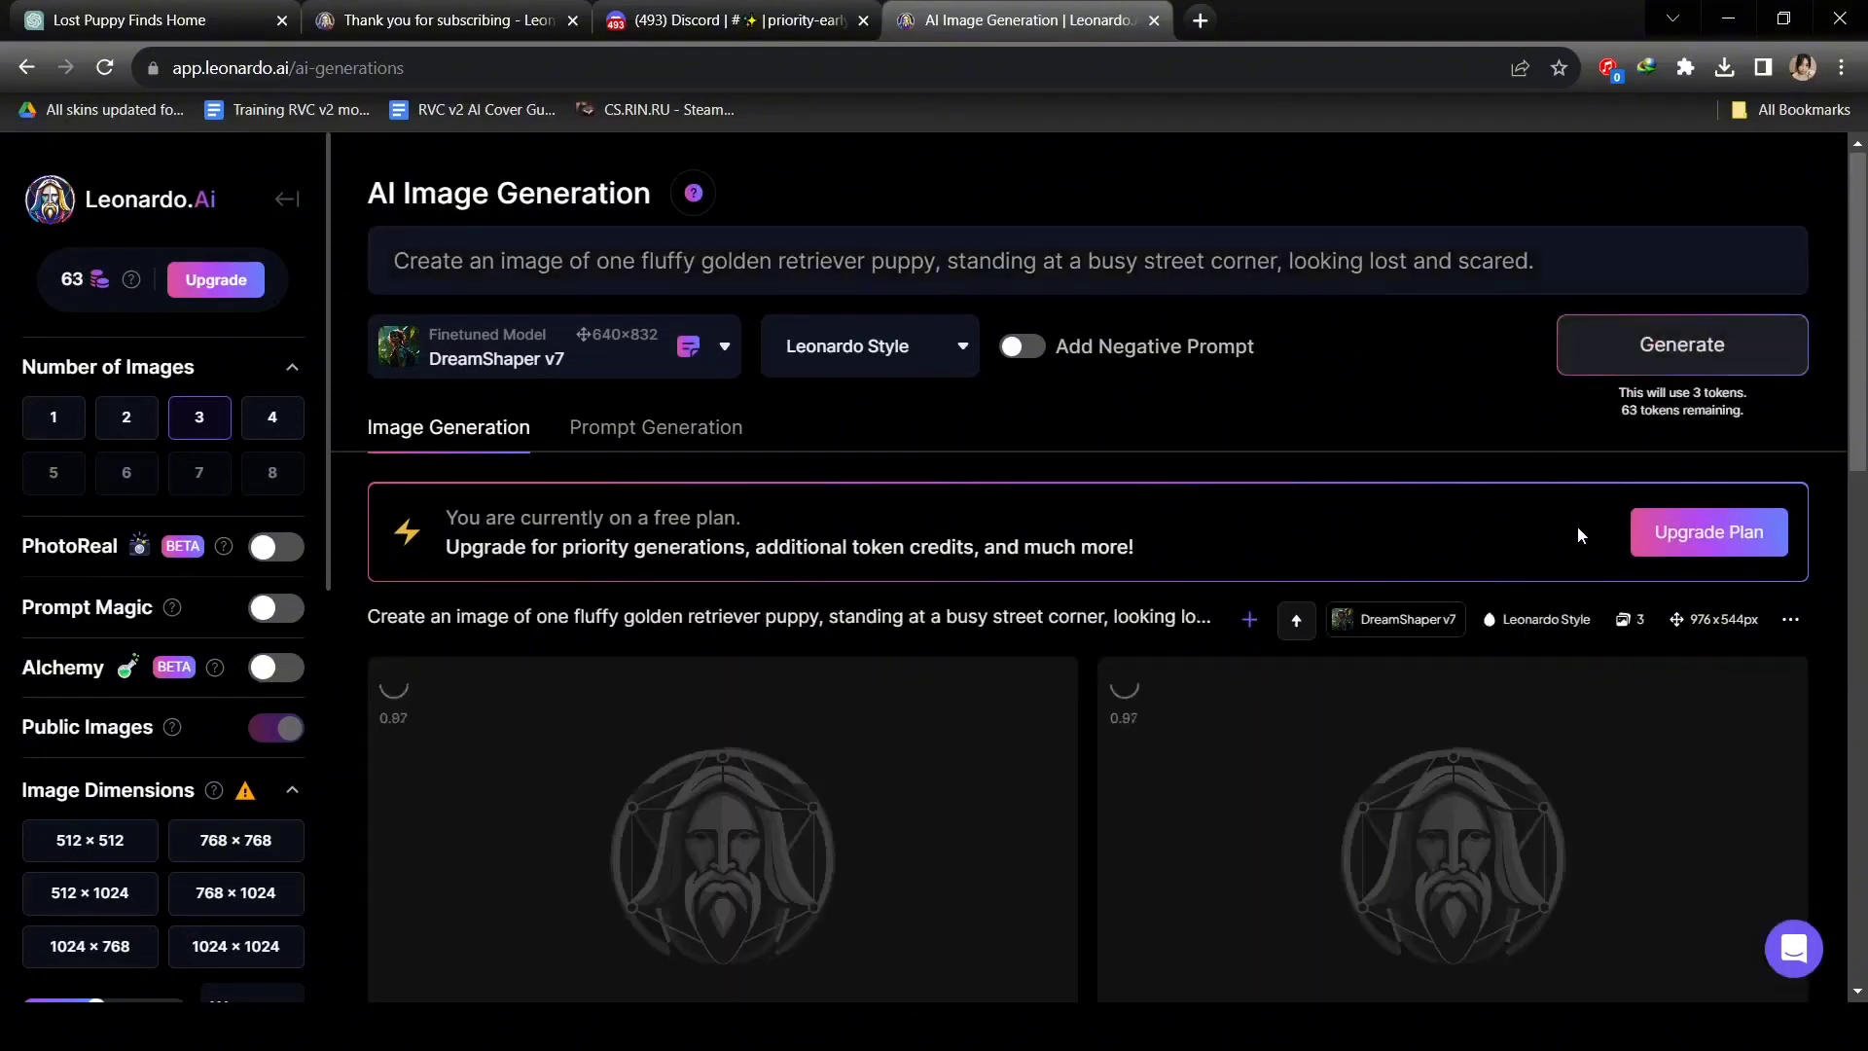
pyautogui.scroll(-1, 1578, 533)
pyautogui.scroll(-2, 1578, 533)
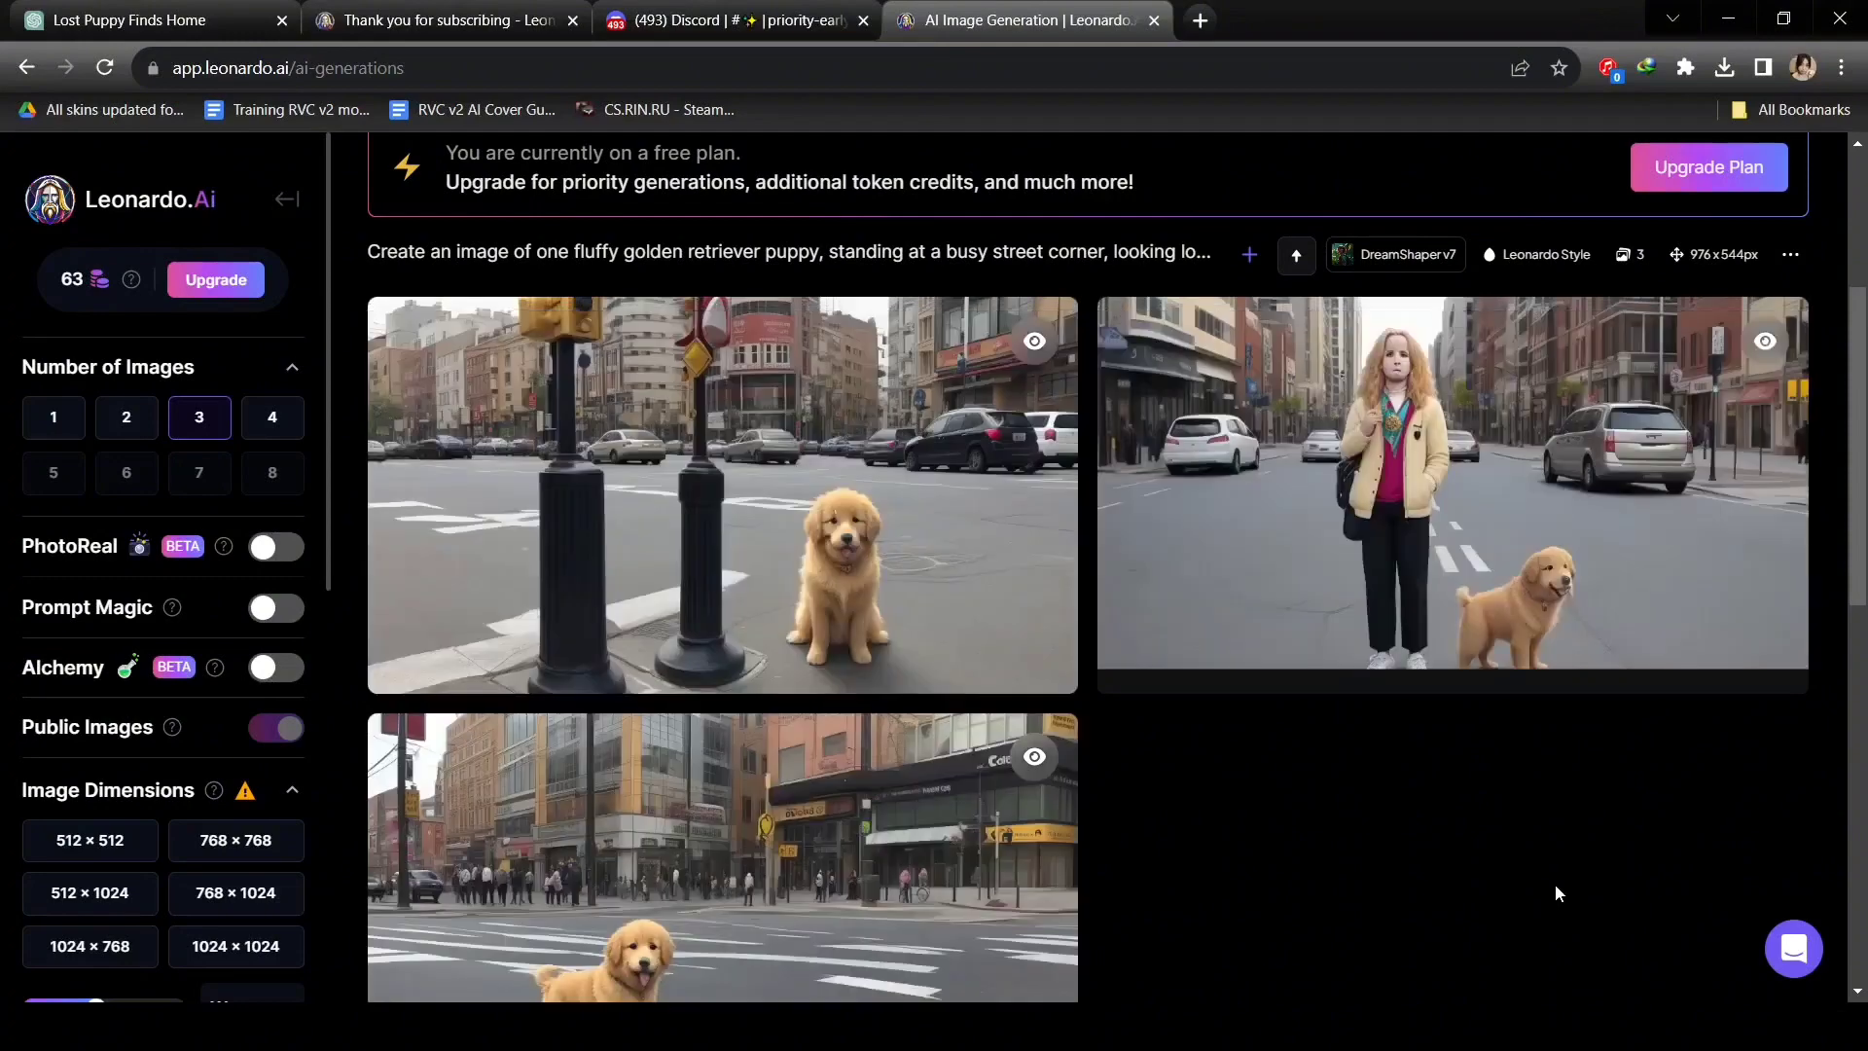
pyautogui.scroll(-1, 1554, 886)
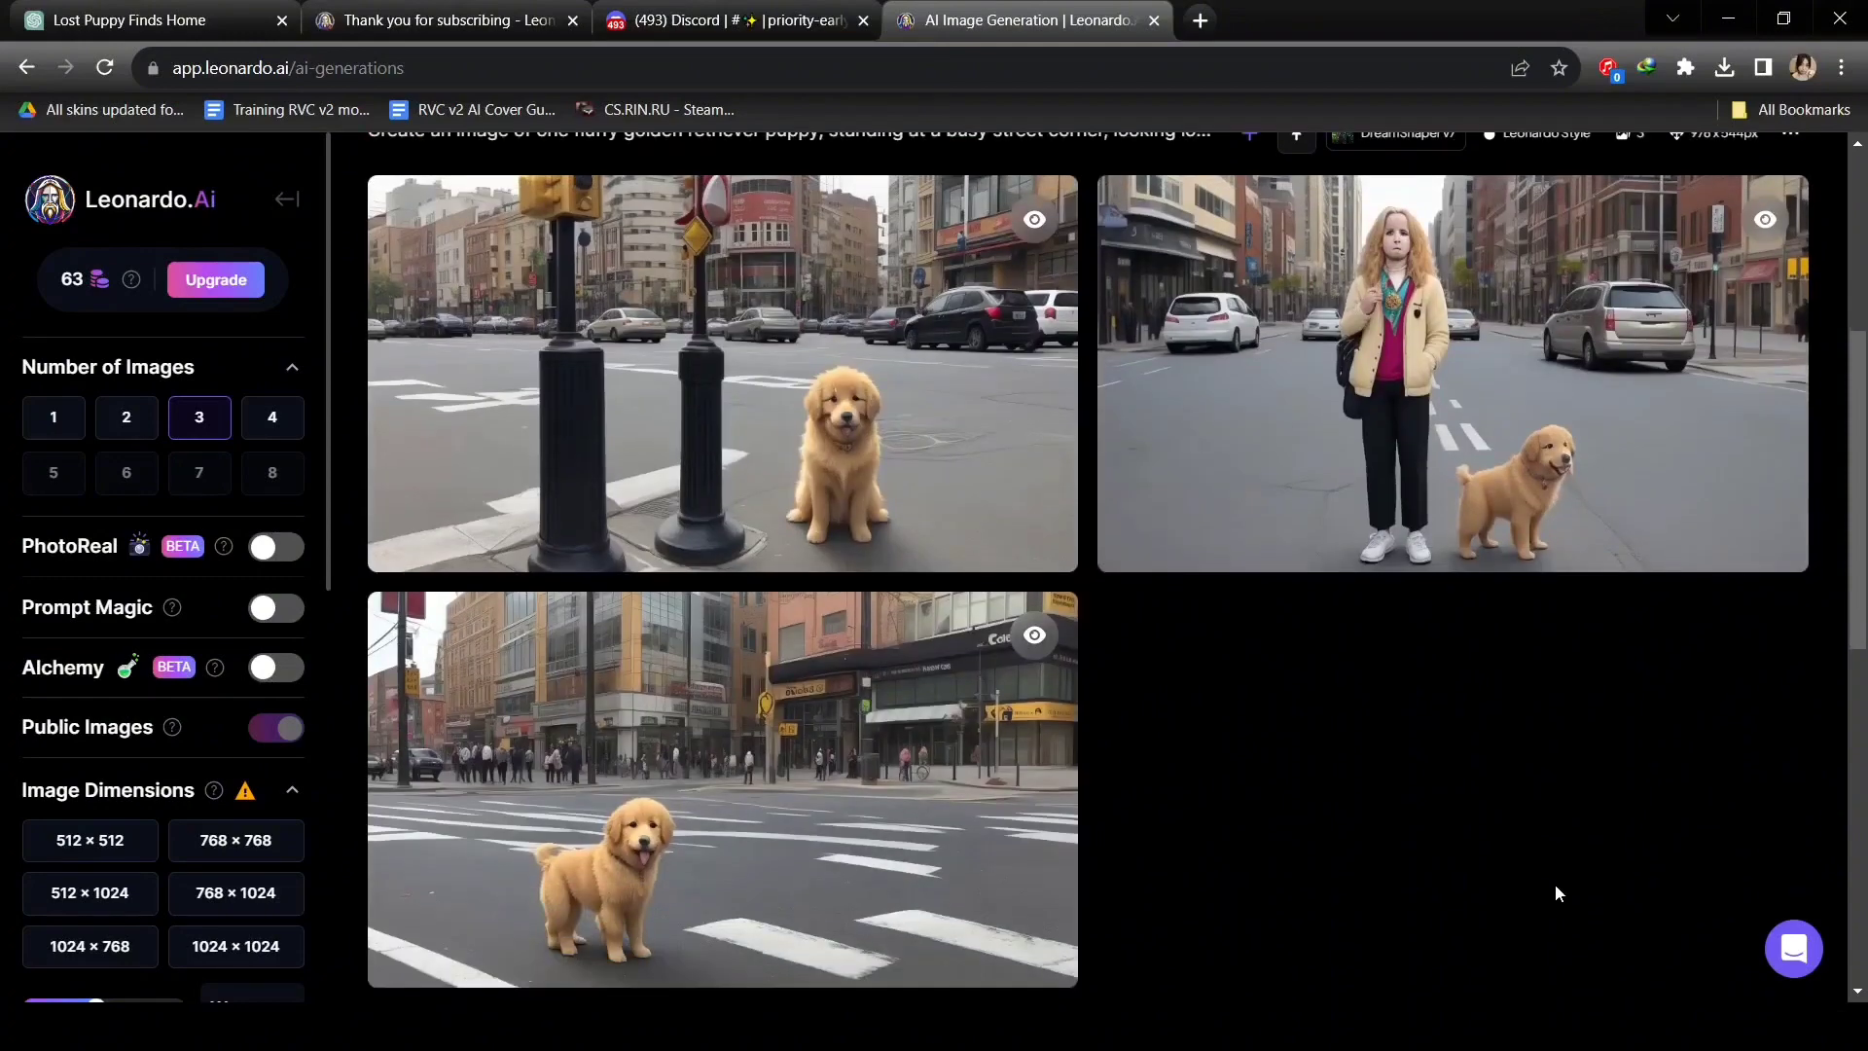
pyautogui.scroll(-1, 1555, 893)
pyautogui.scroll(2, 1548, 865)
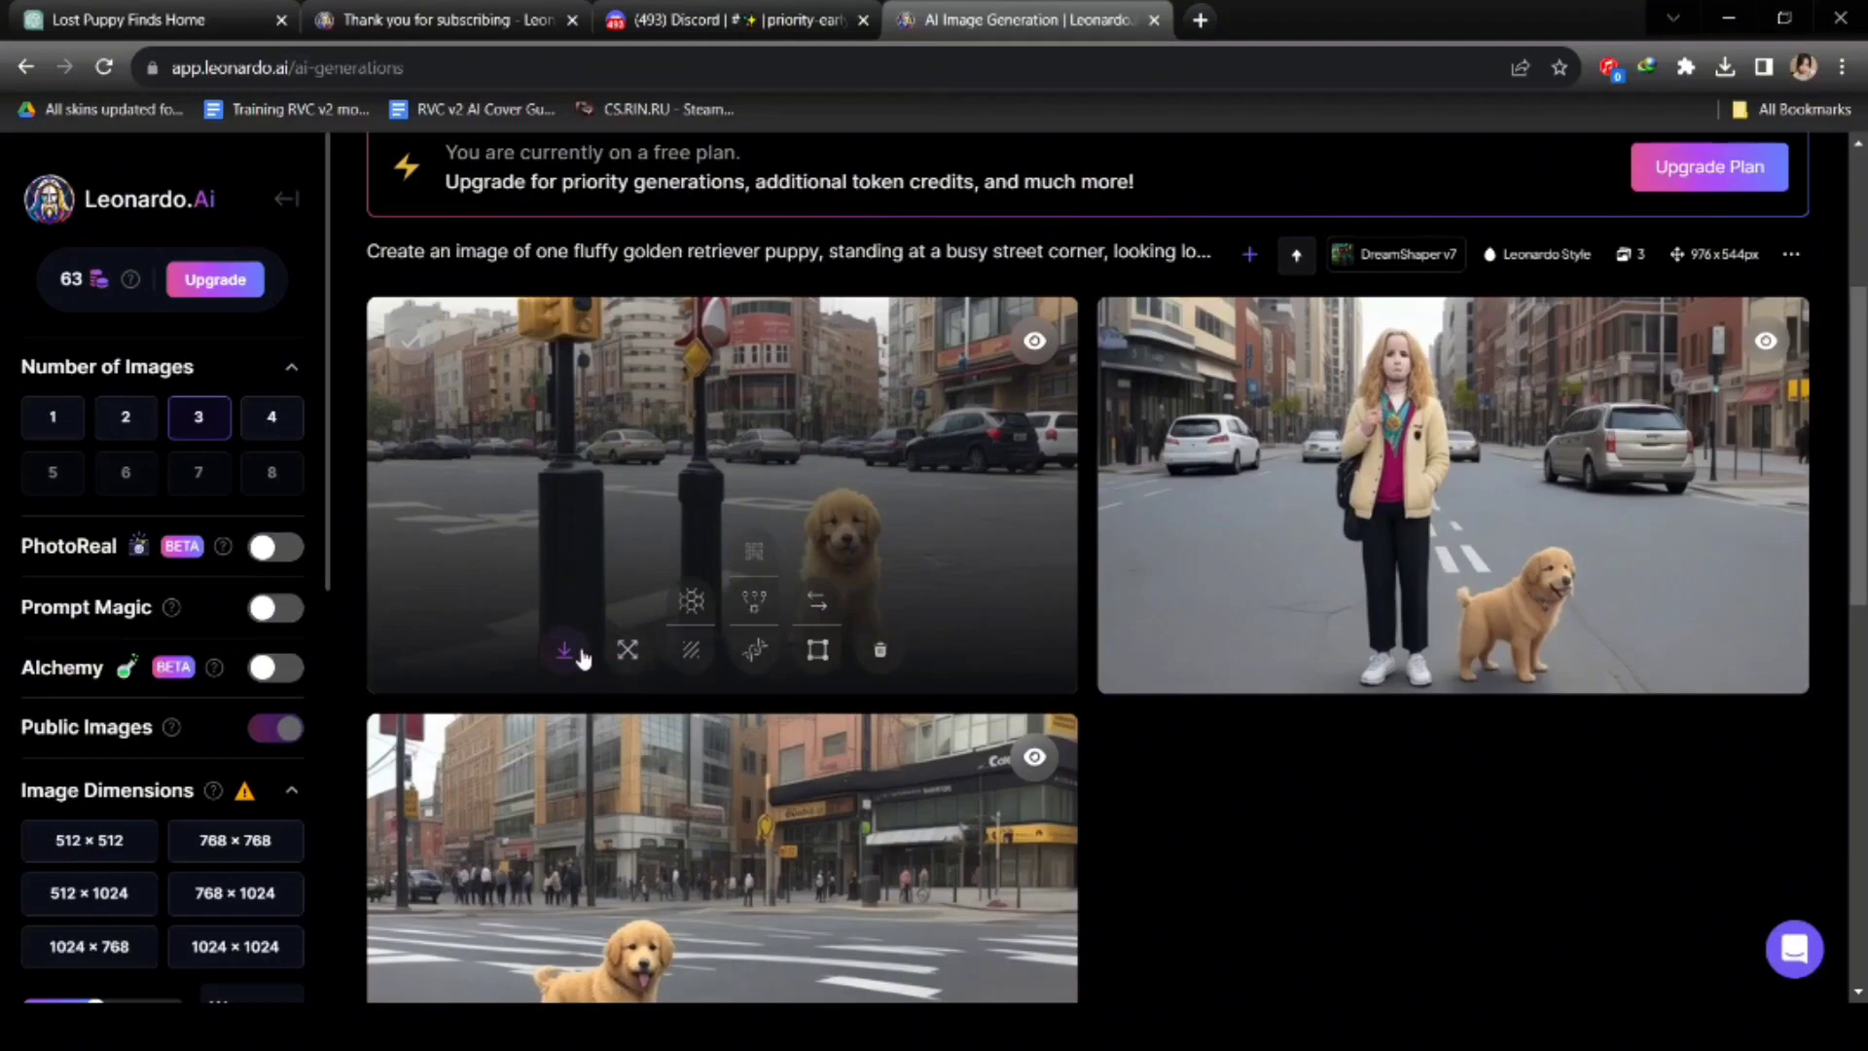
pyautogui.click(582, 655)
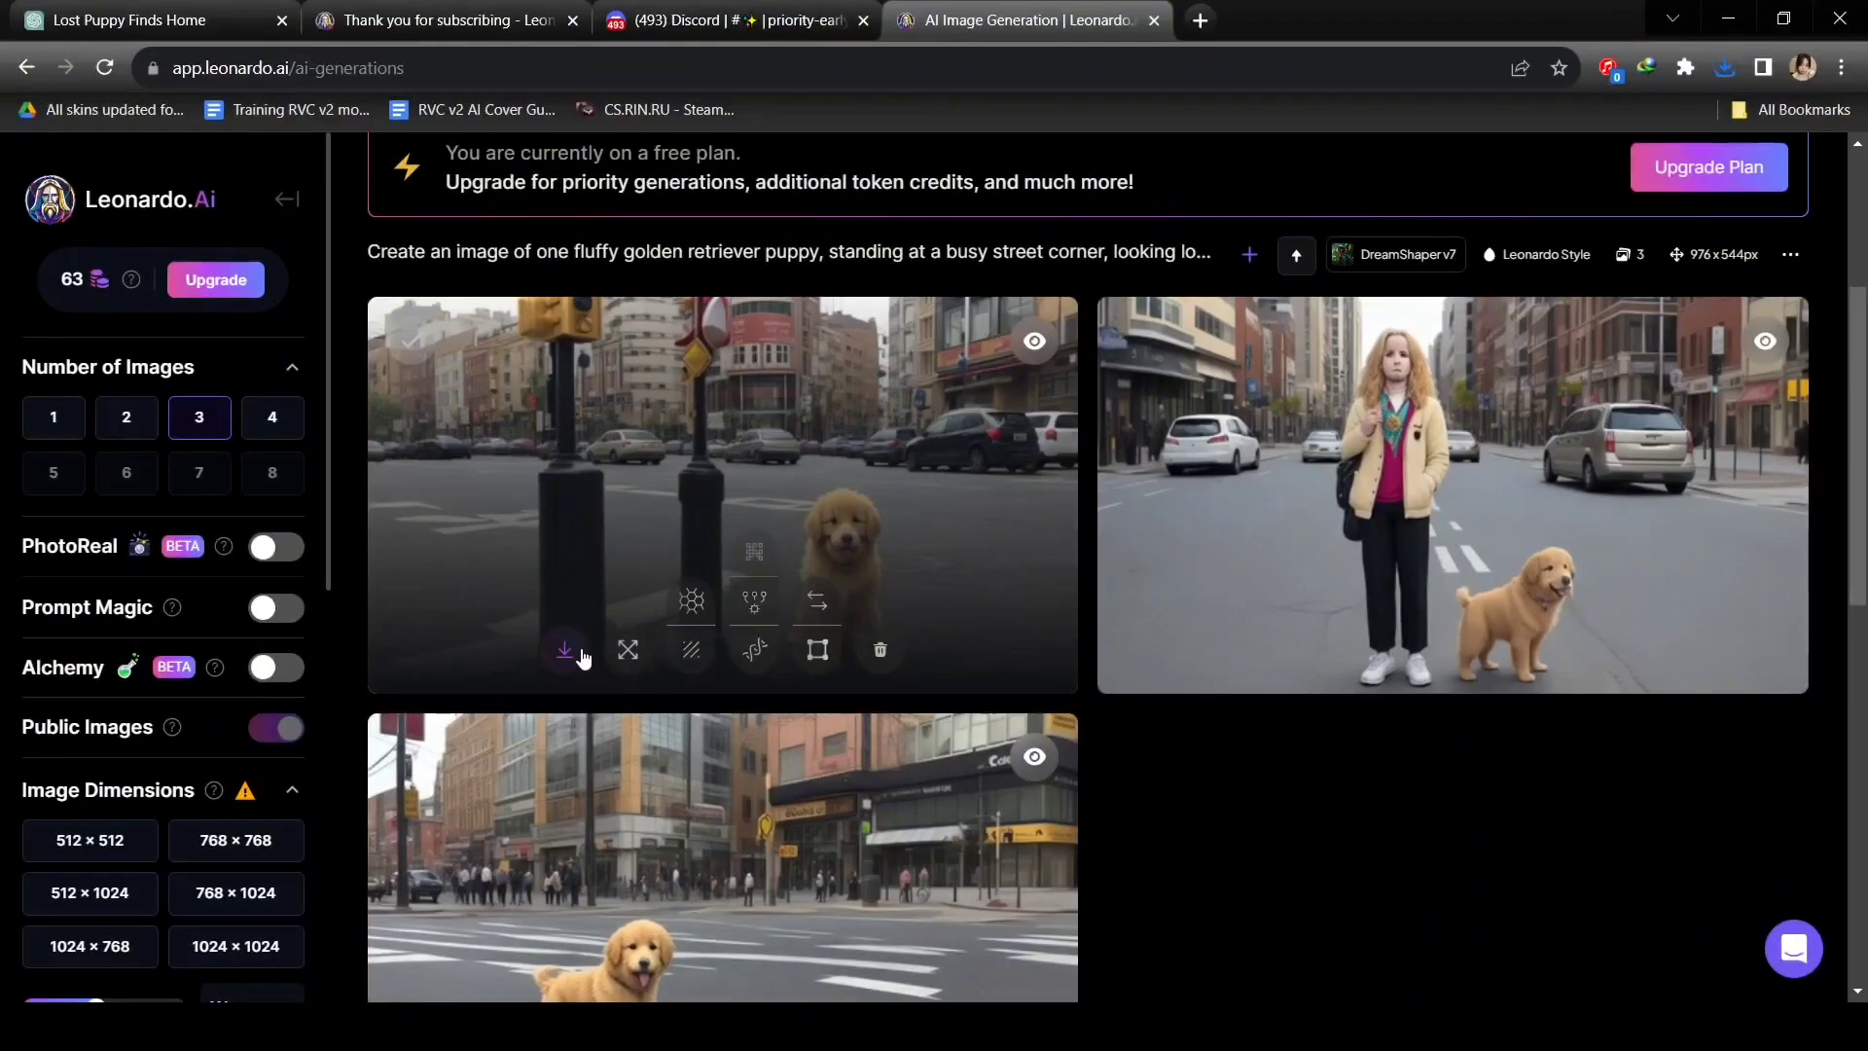
pyautogui.click(130, 19)
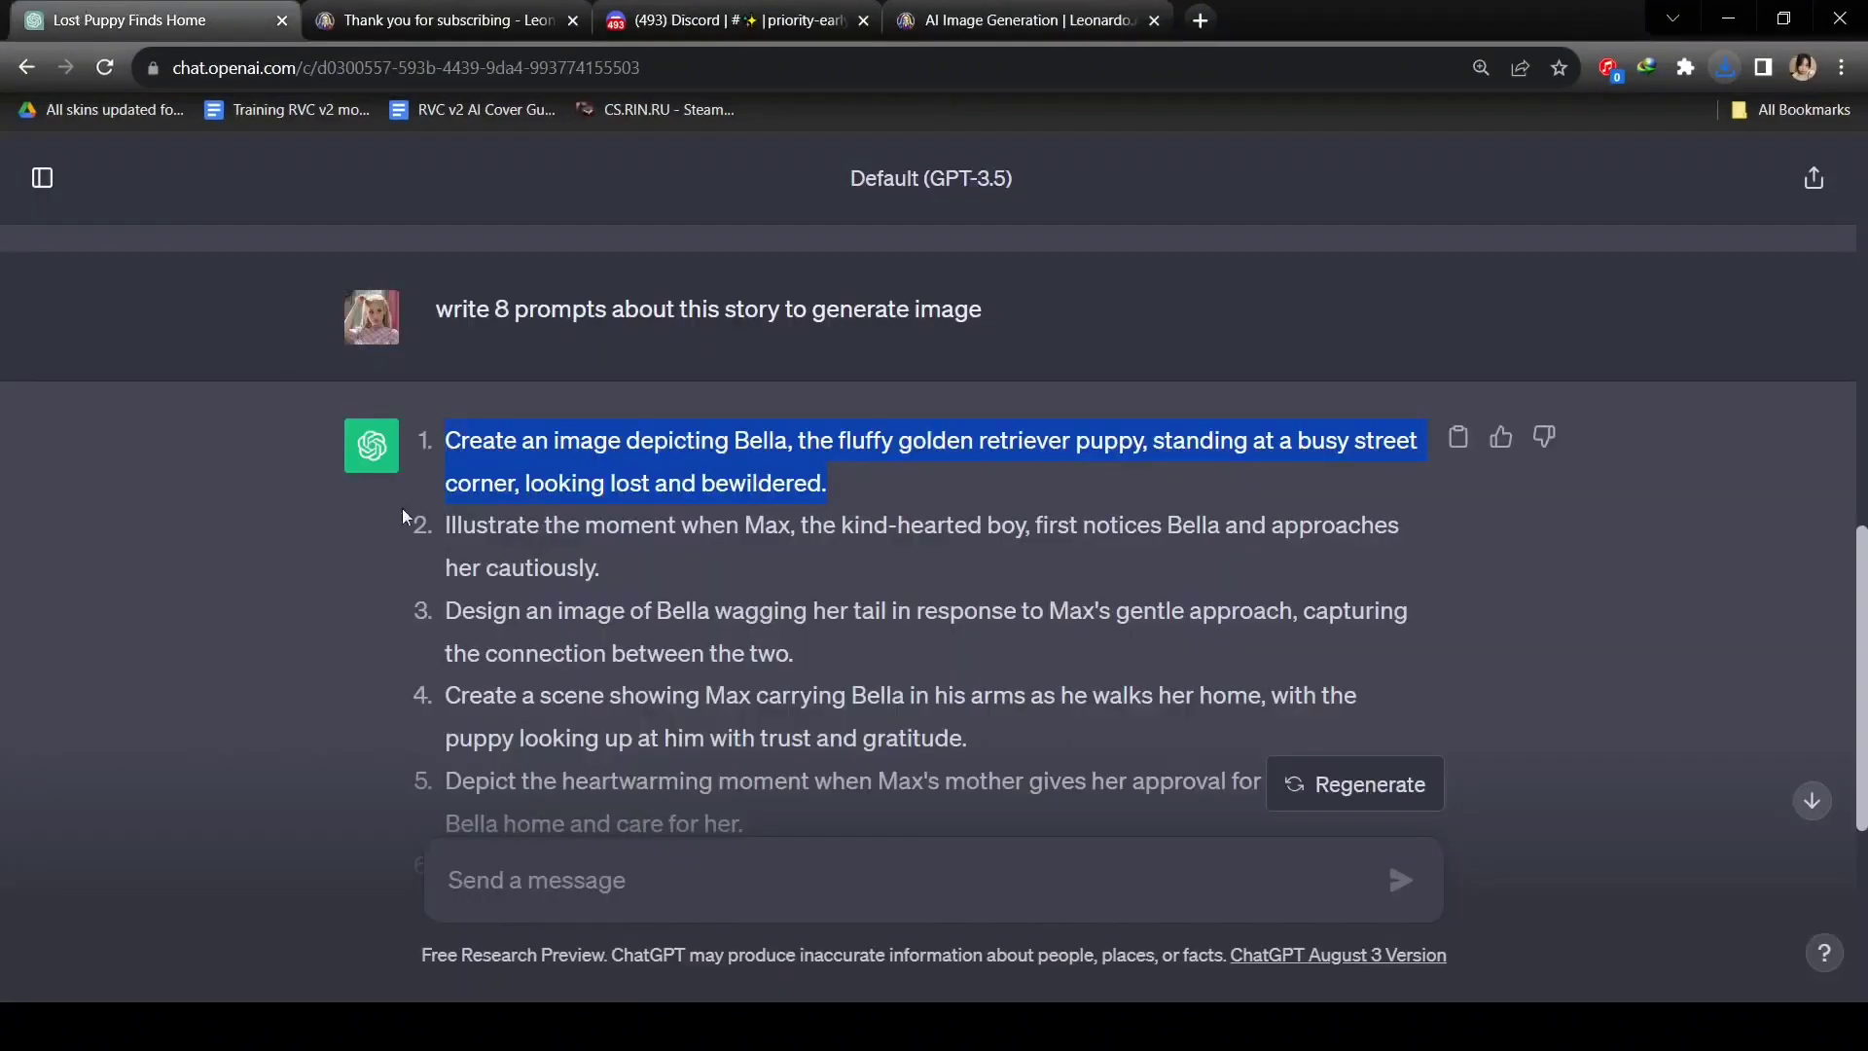
# Select the second scene prompt in ChatGPT's list.
pyautogui.moveTo(447, 530); pyautogui.dragTo(600, 569)
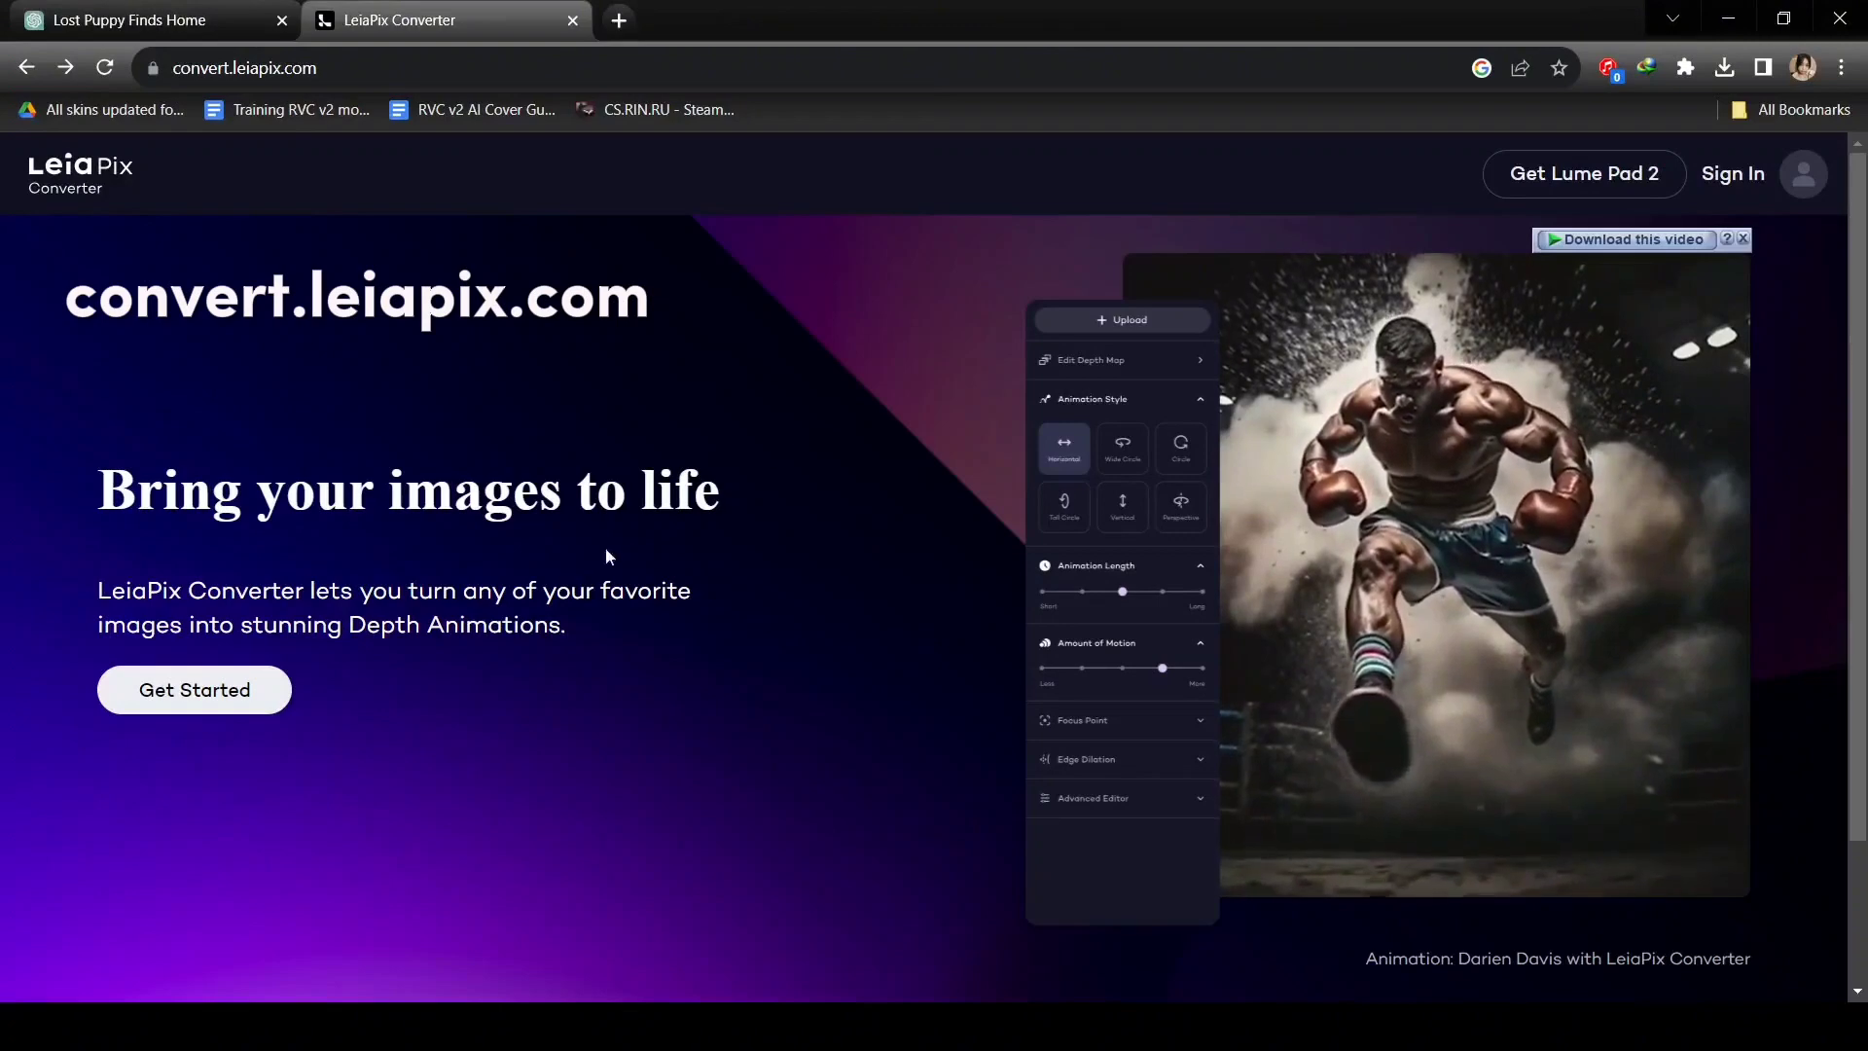
# Register a new Leia account, close the verification mail tabs, and begin an image upload.
pyautogui.click(278, 690)
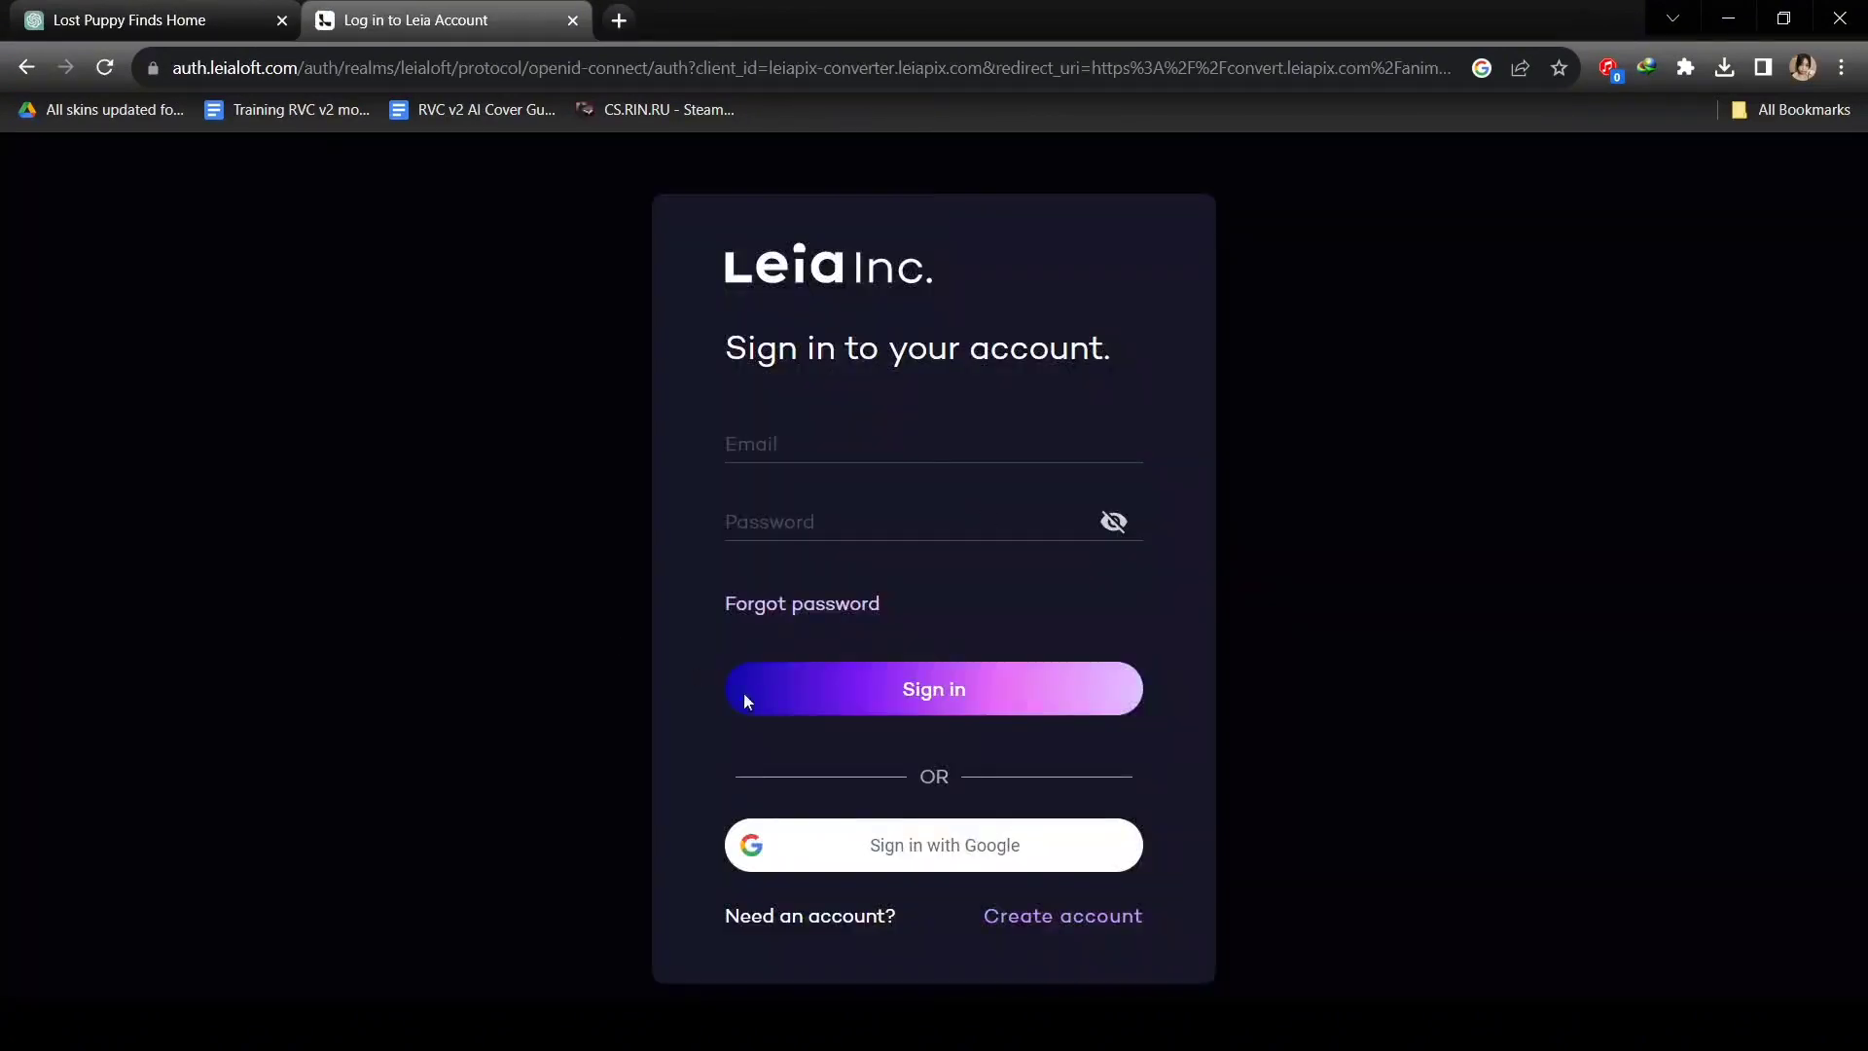
pyautogui.click(1100, 919)
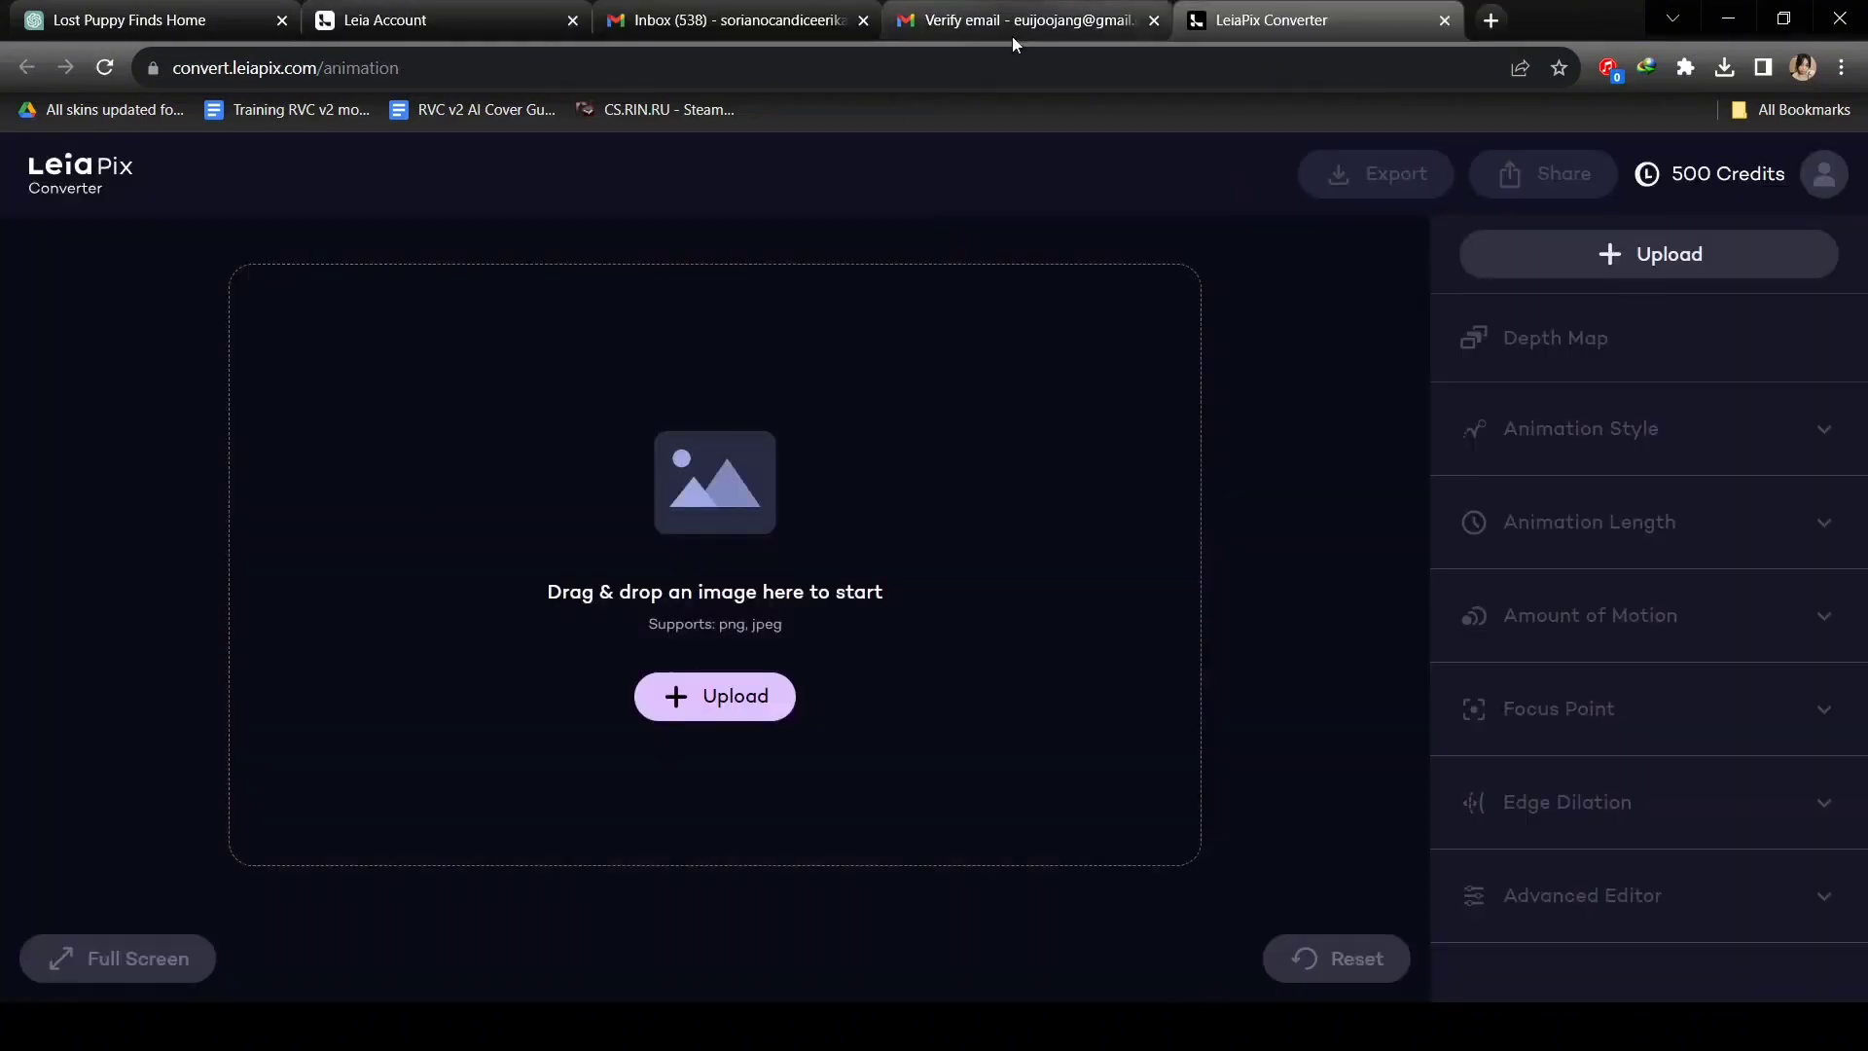
pyautogui.click(1158, 20)
pyautogui.click(863, 19)
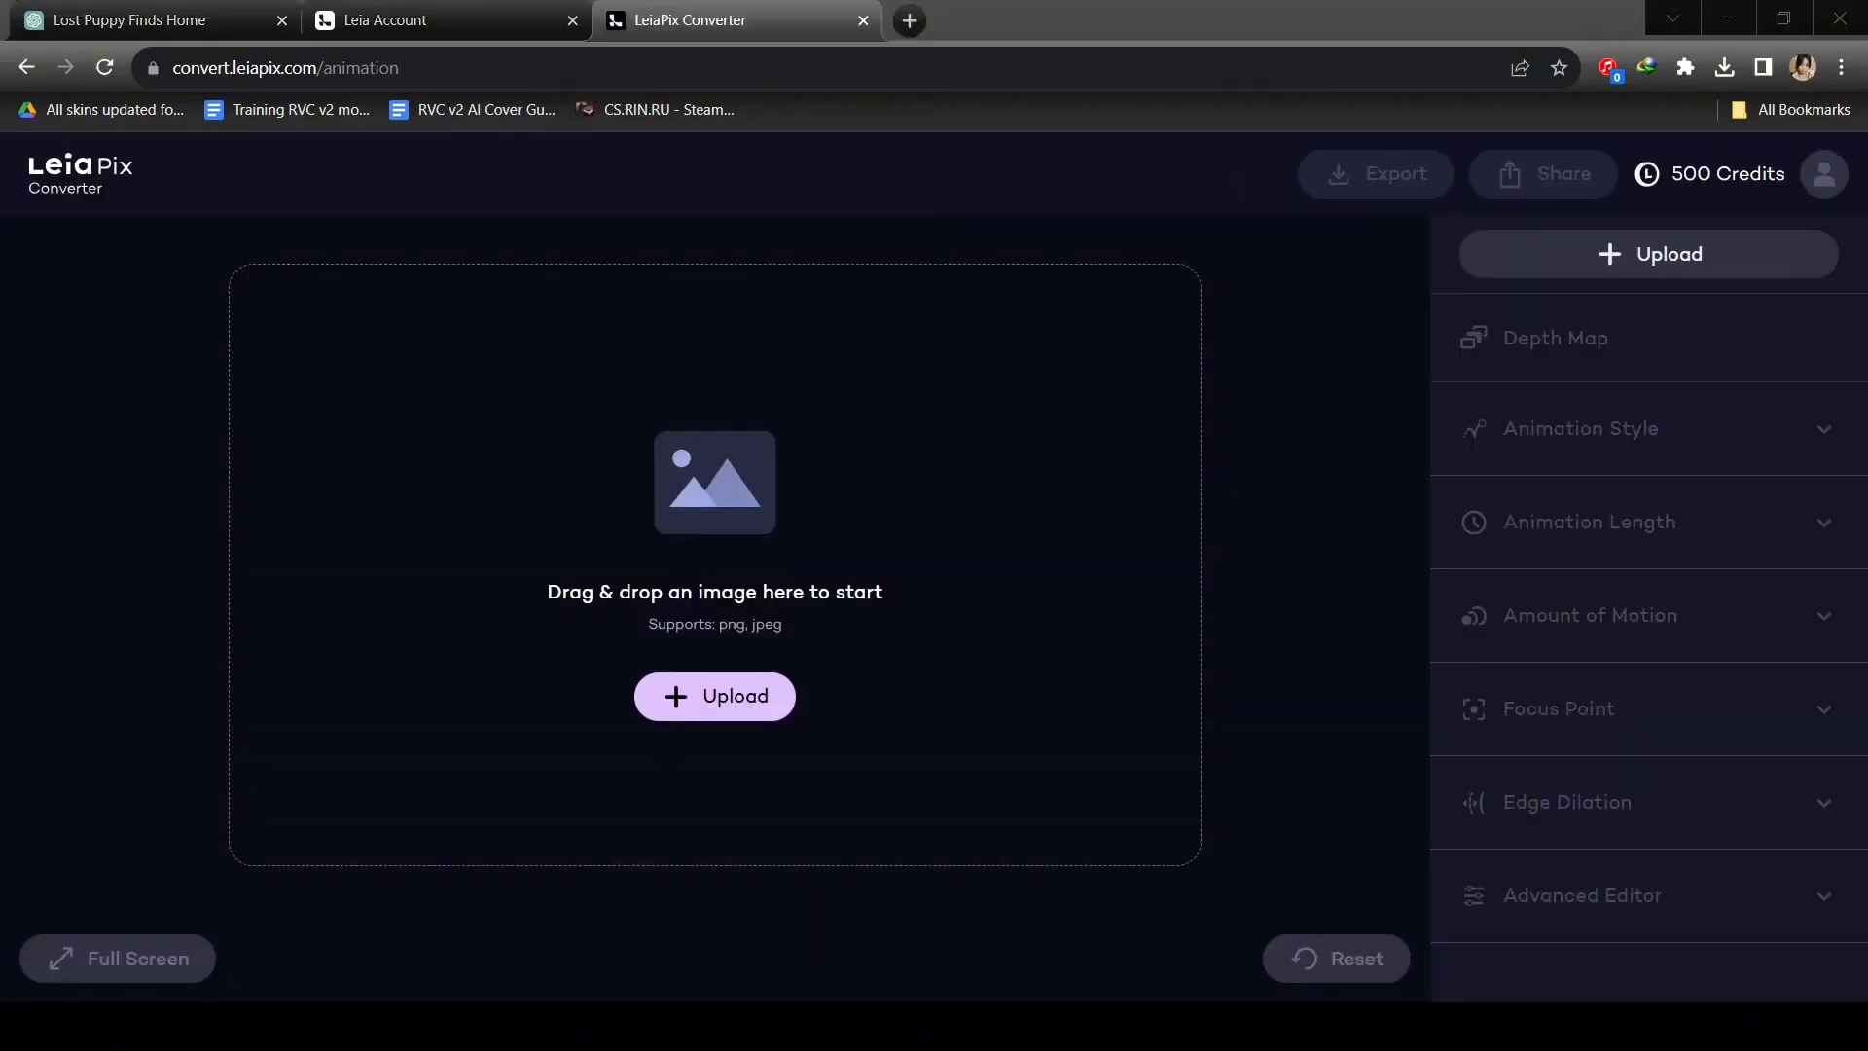
pyautogui.click(143, 669)
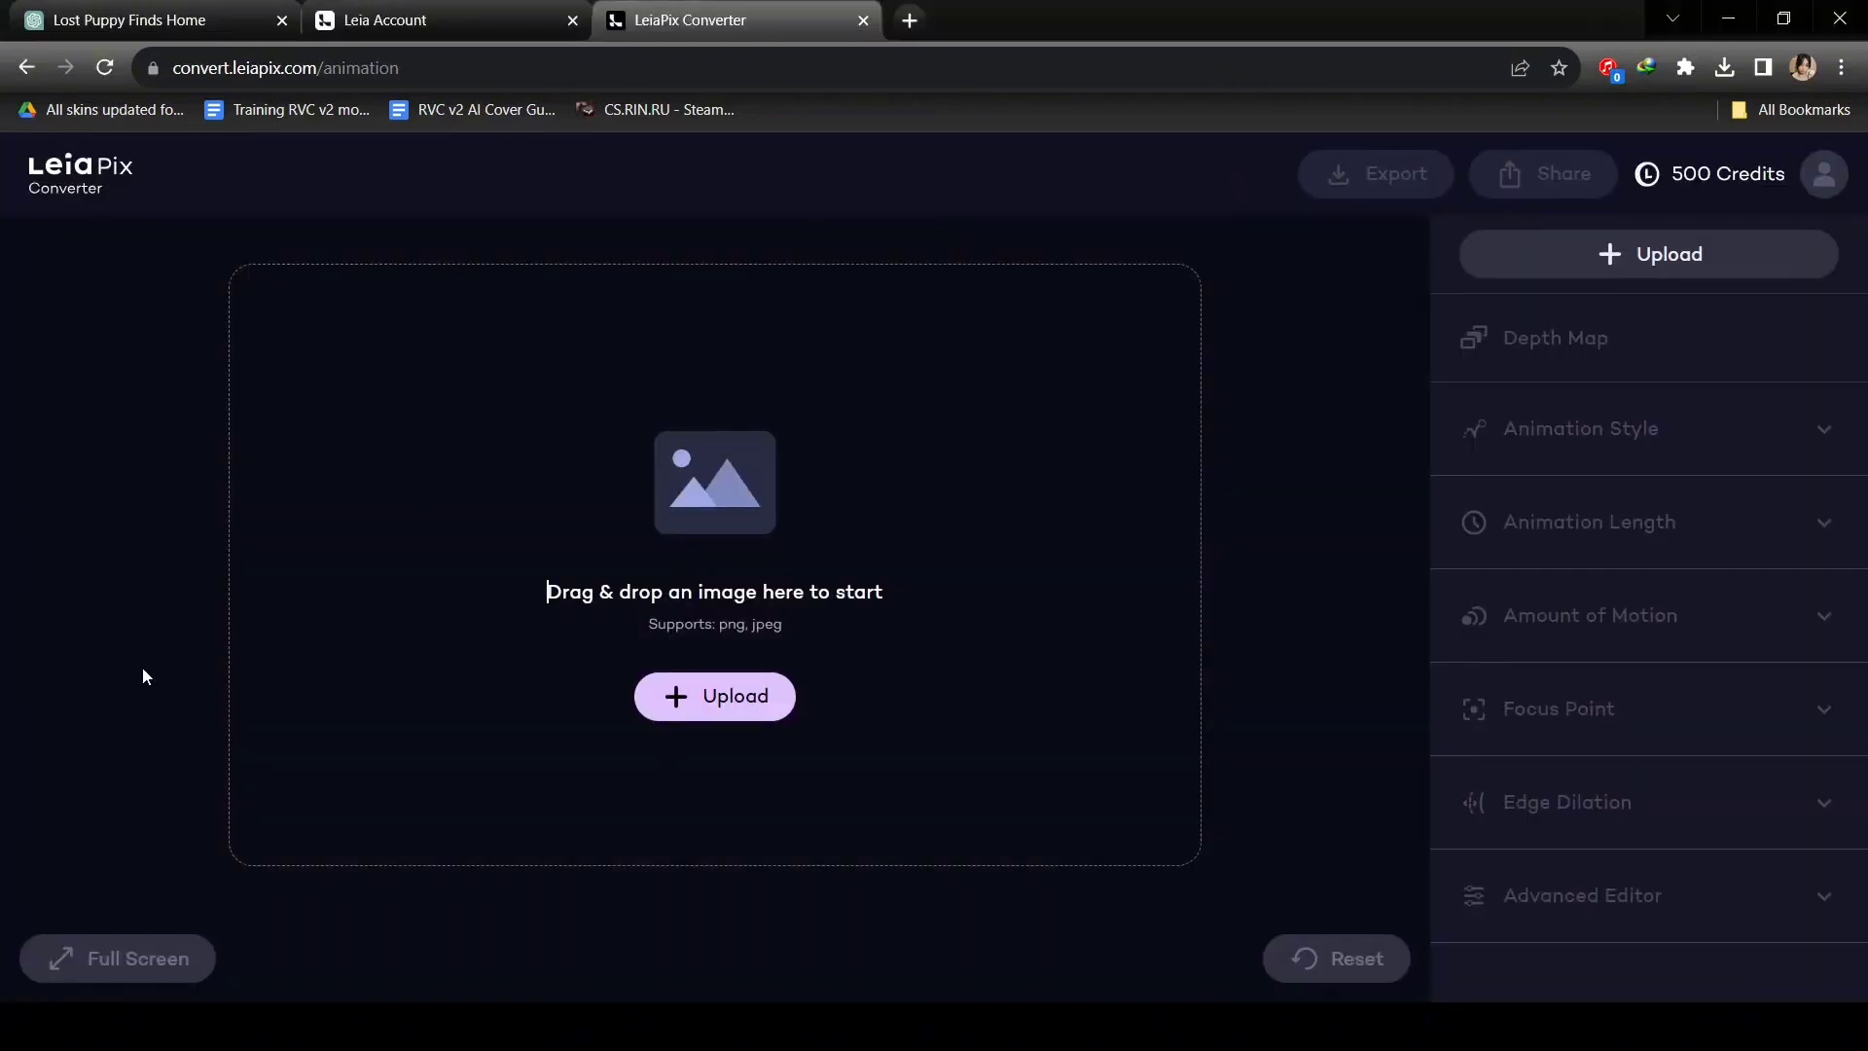
pyautogui.click(715, 696)
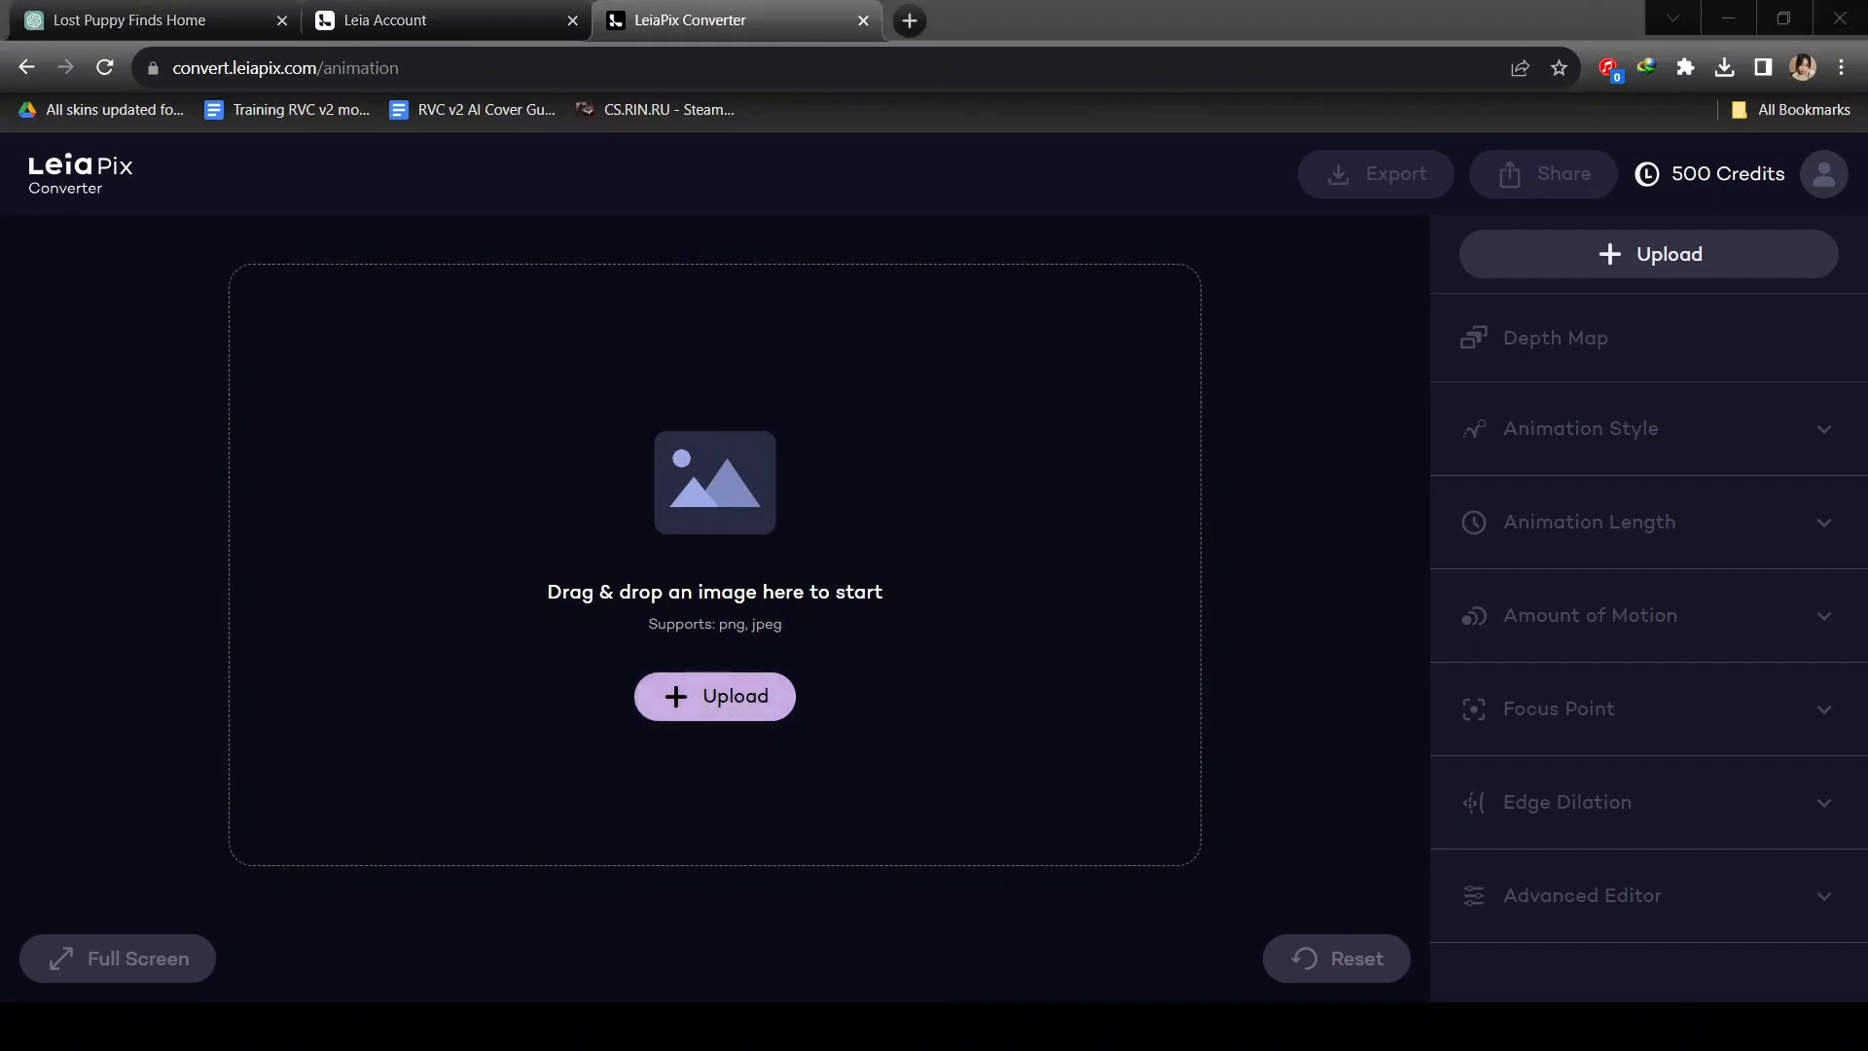
# Animate the street-corner puppy image in LeiaPix and save it as an MP4 (720p).
pyautogui.doubleClick(428, 534)
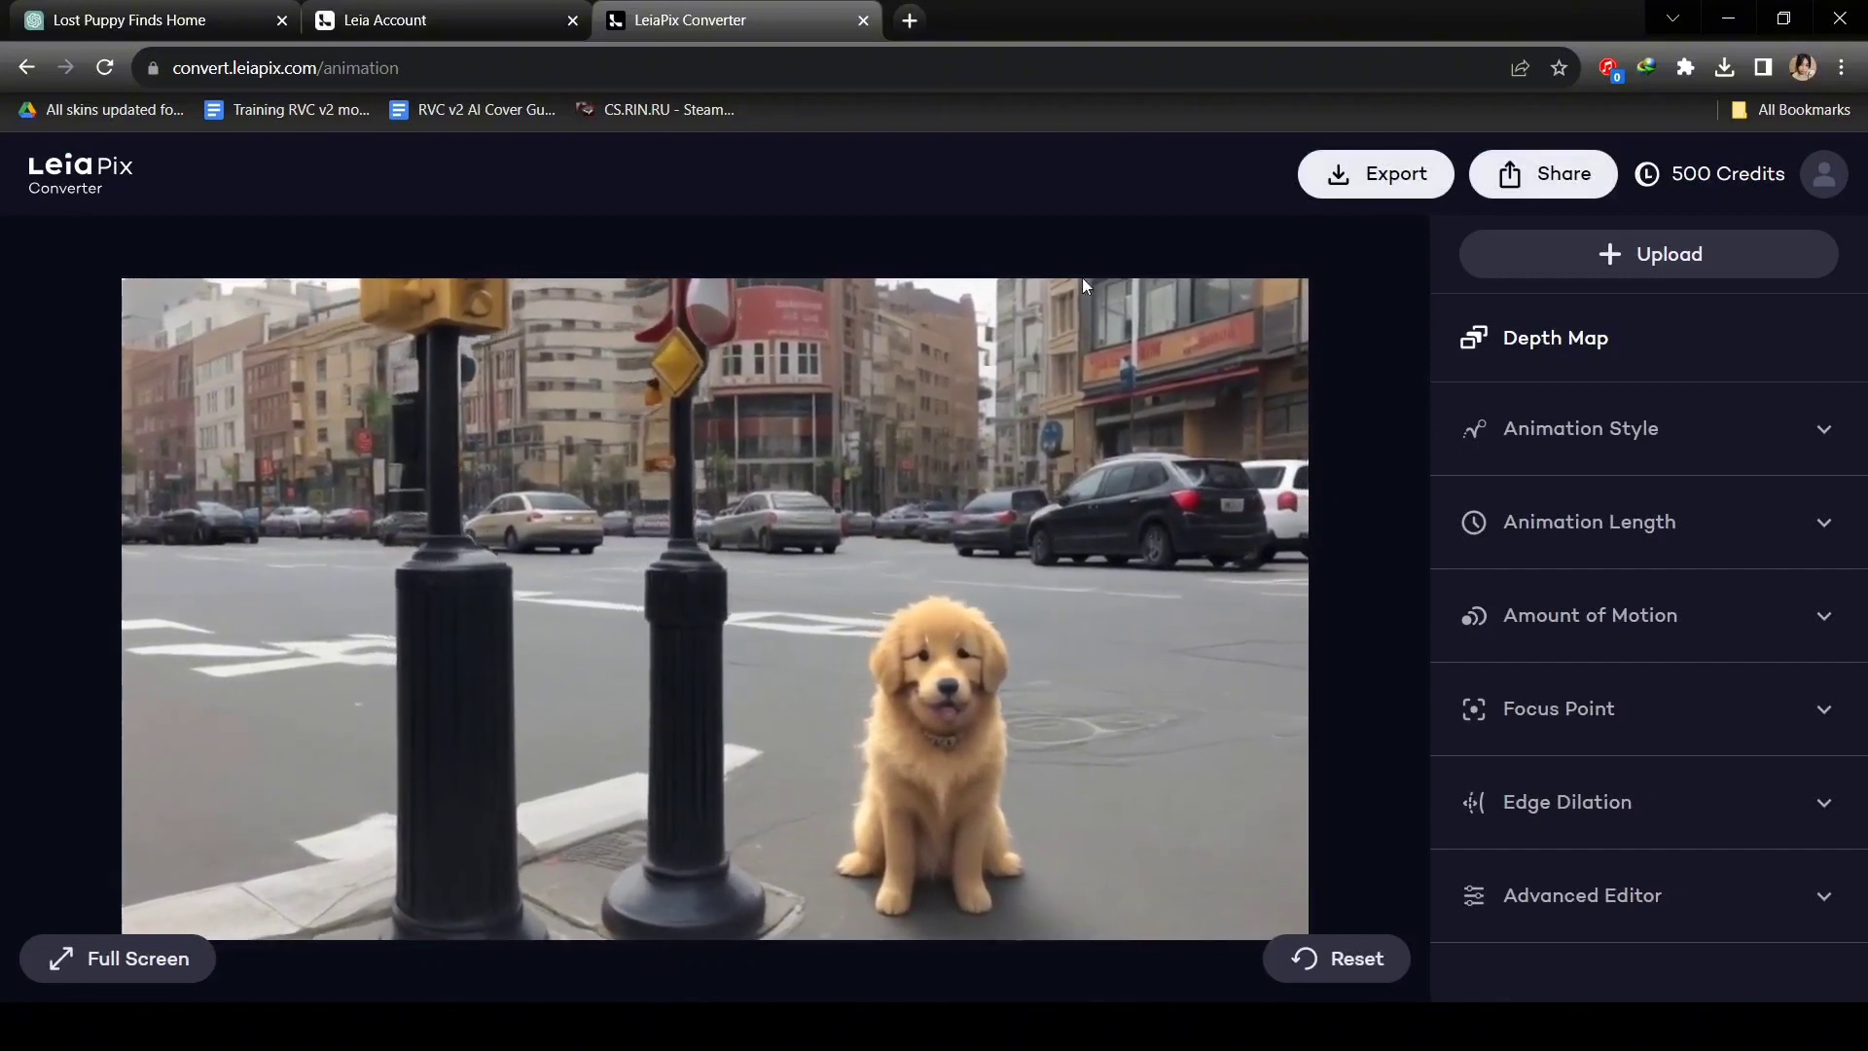
pyautogui.click(1318, 190)
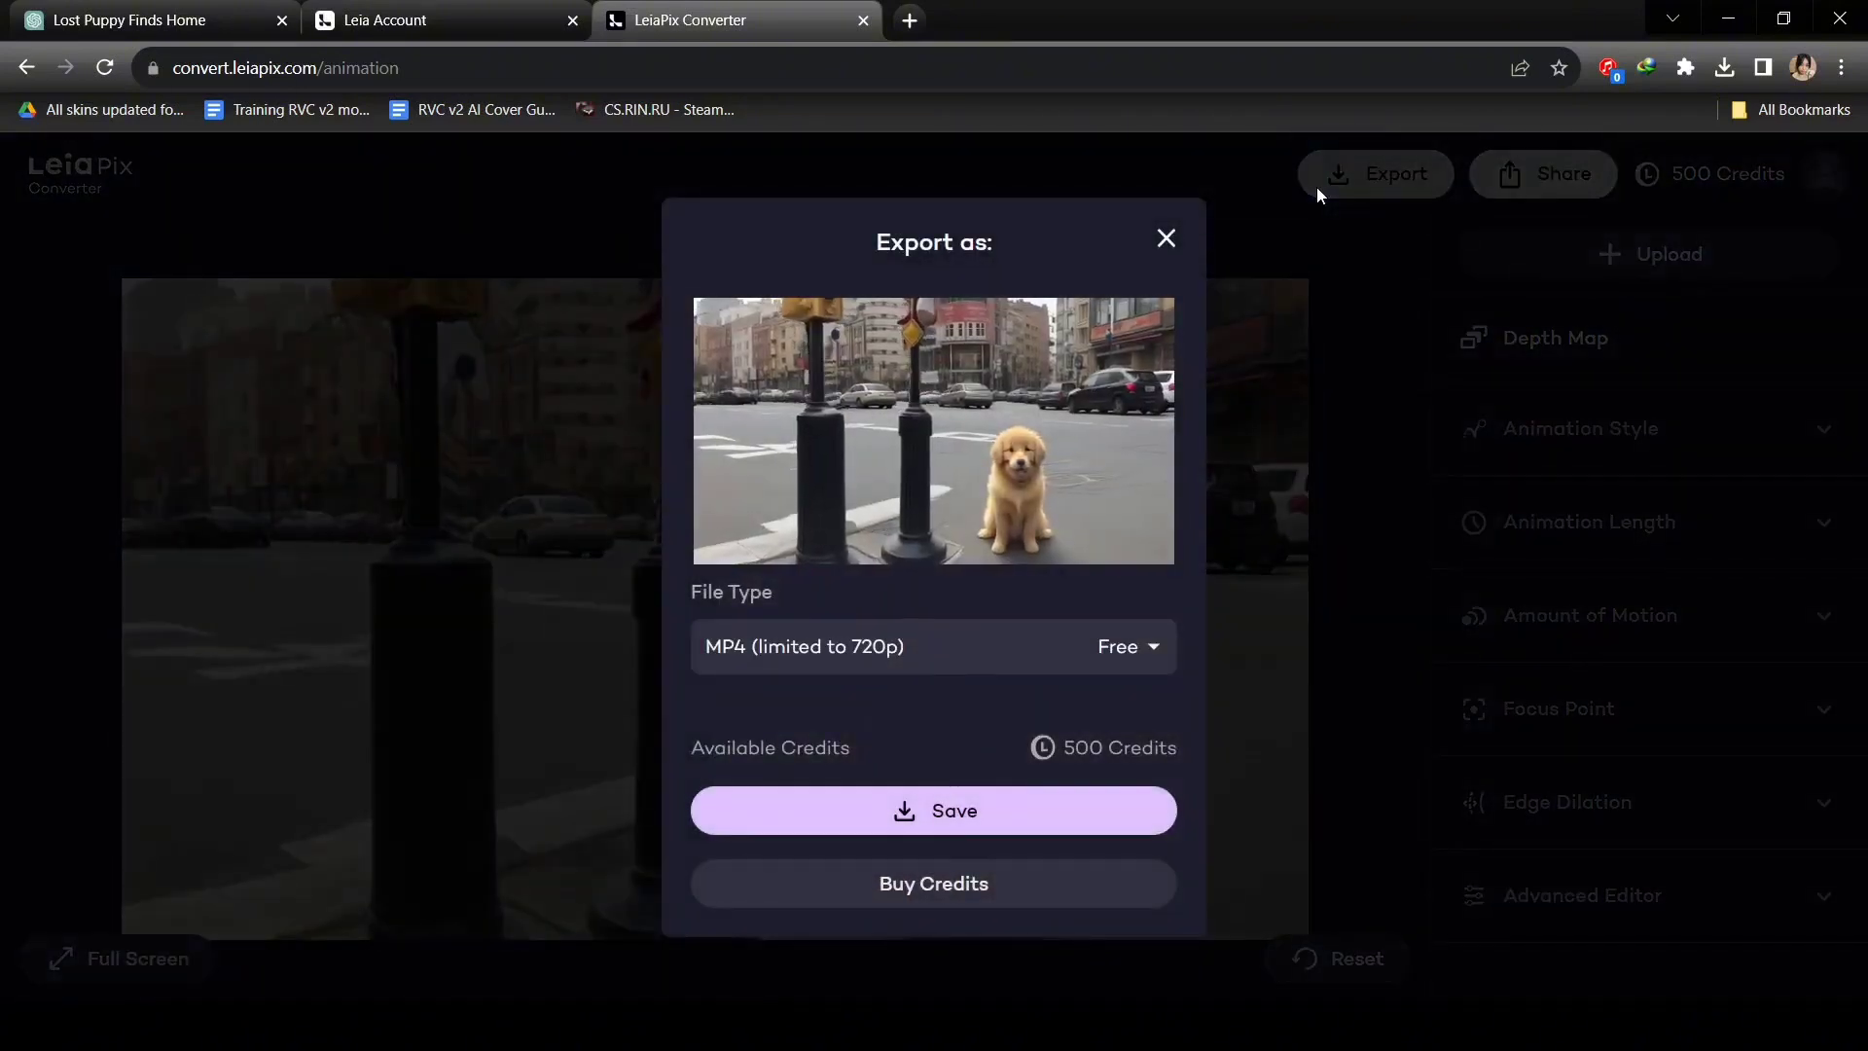
pyautogui.click(1020, 665)
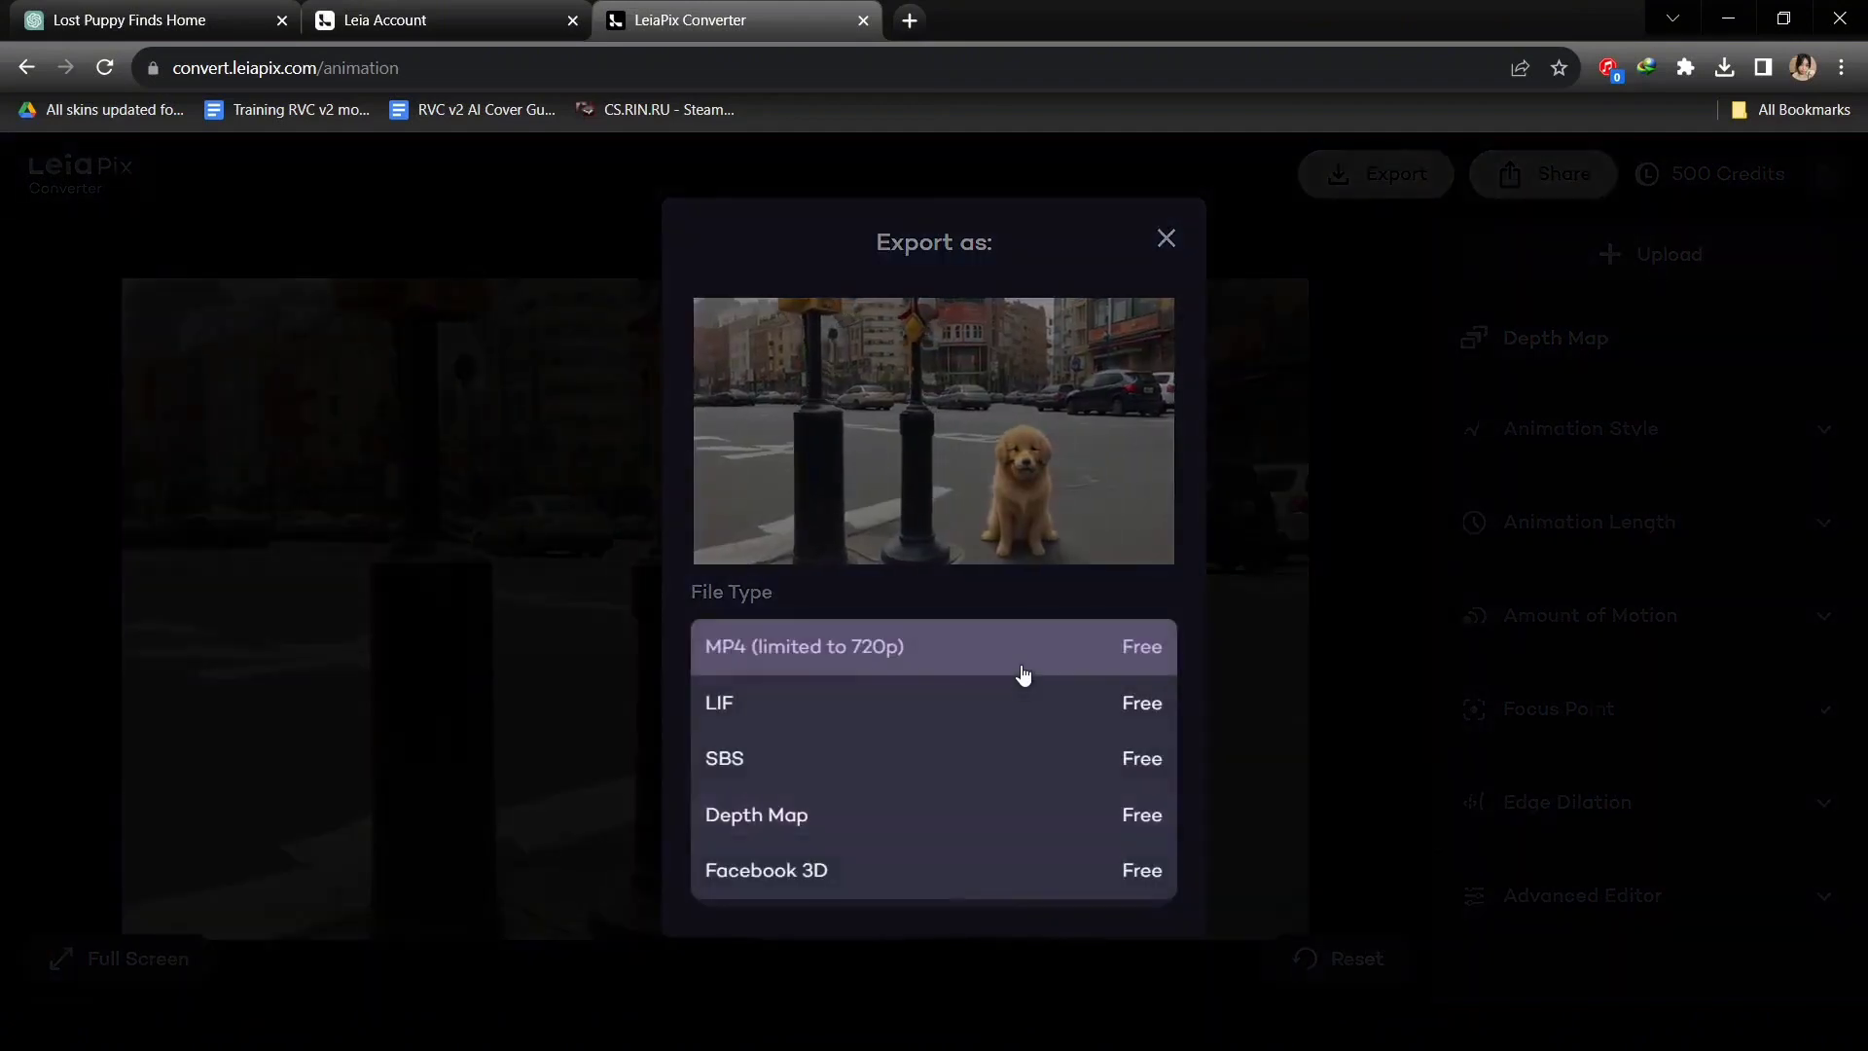
pyautogui.click(978, 531)
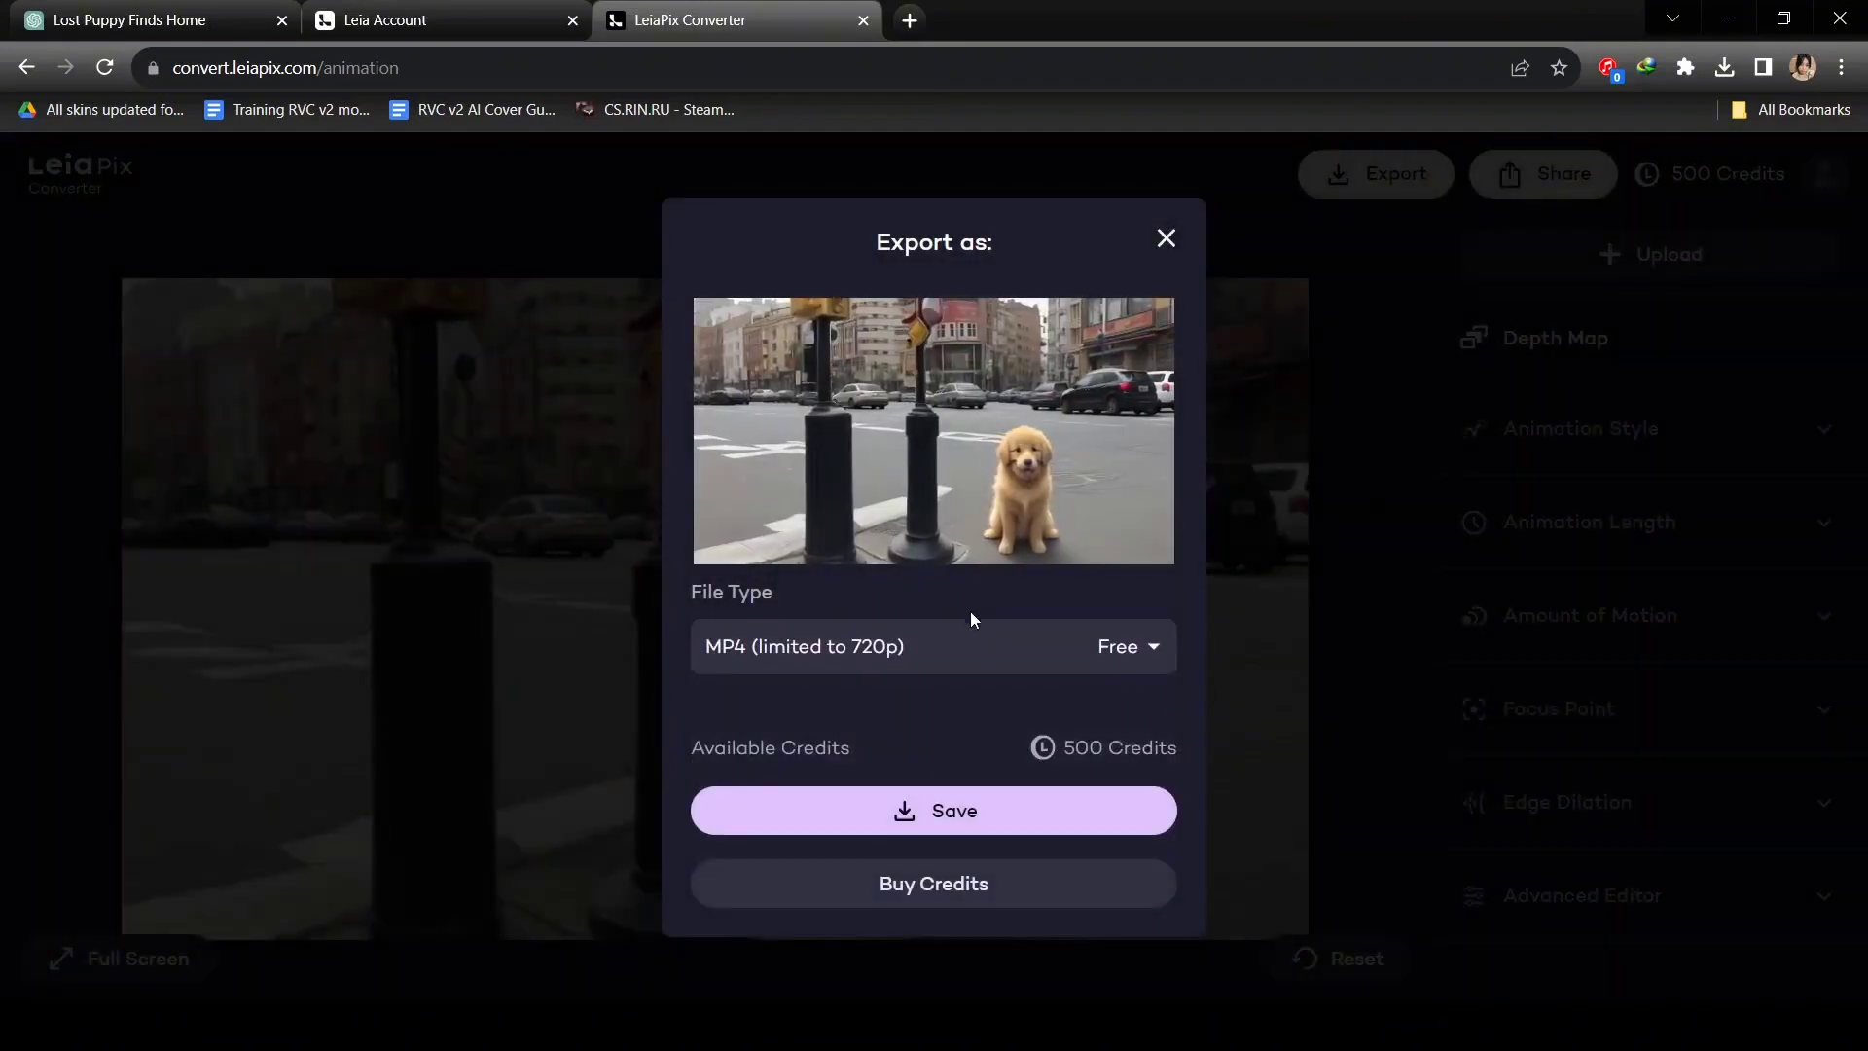
pyautogui.click(973, 811)
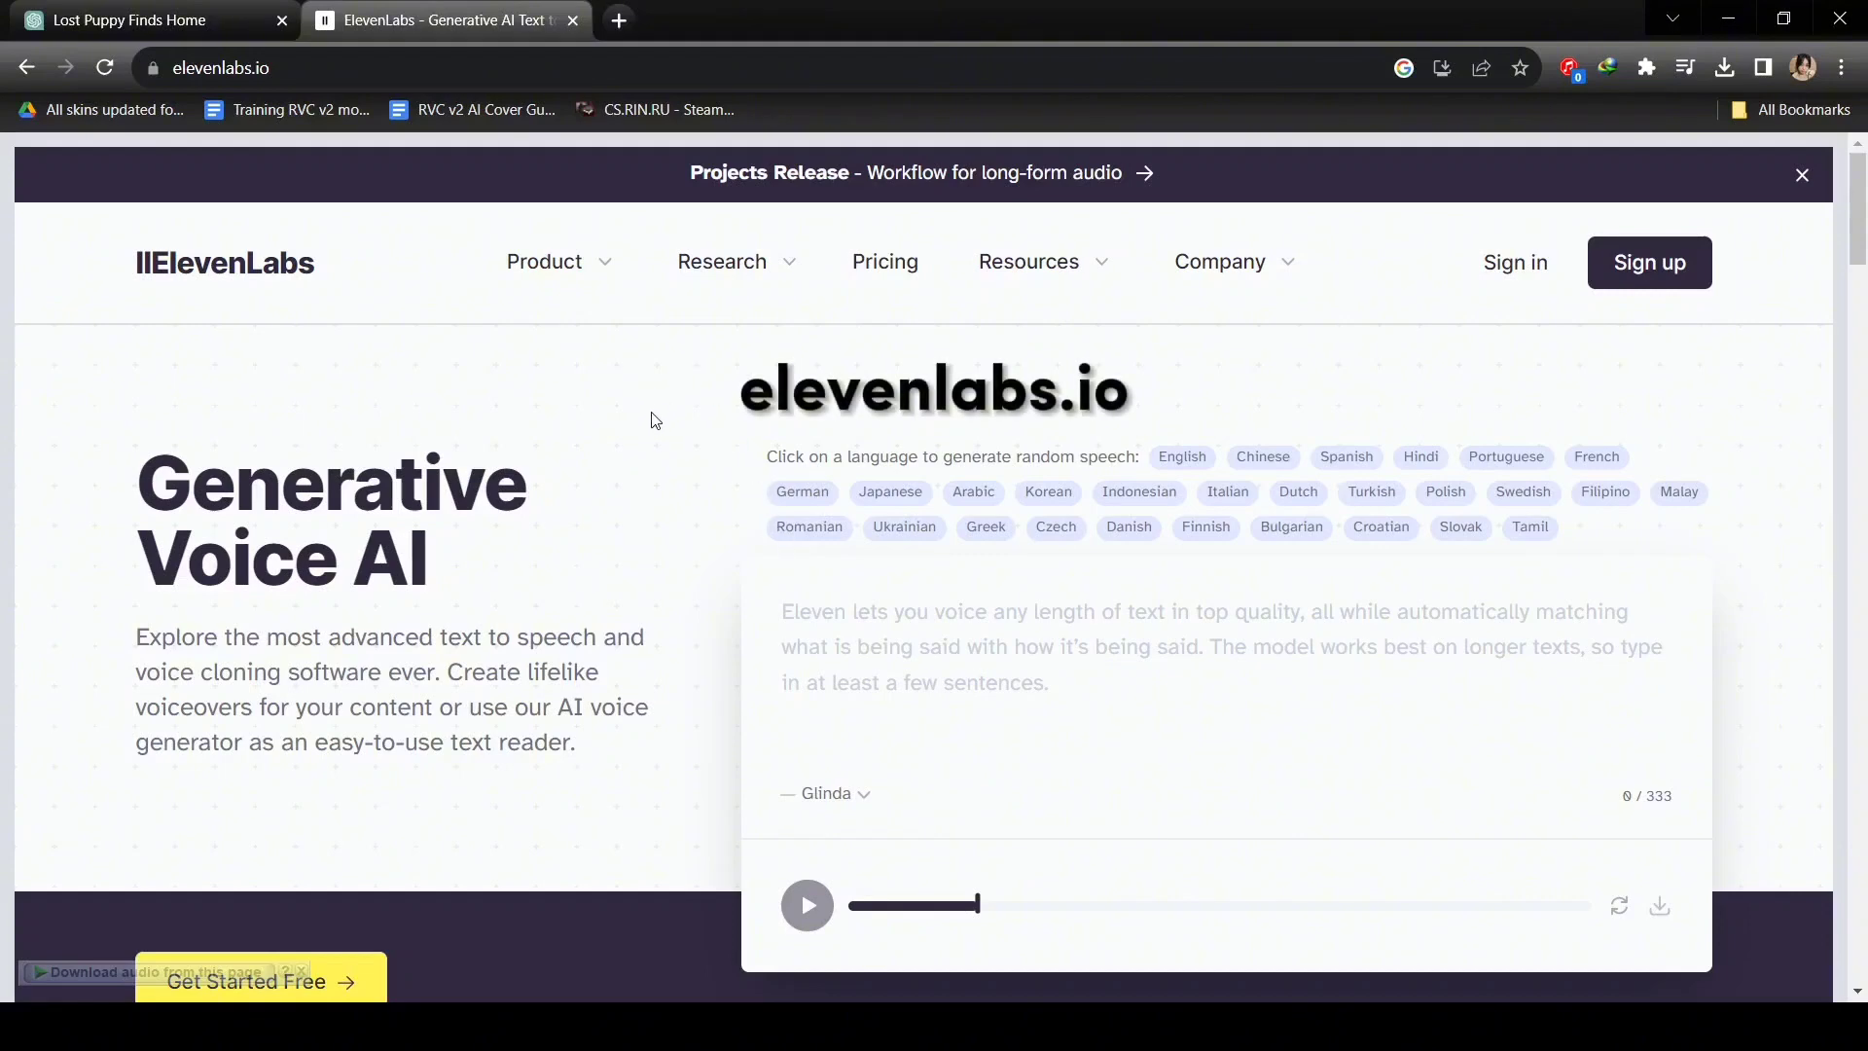
# Choose Glinda as the narration voice on the Speech Synthesis page.
pyautogui.click(1705, 282)
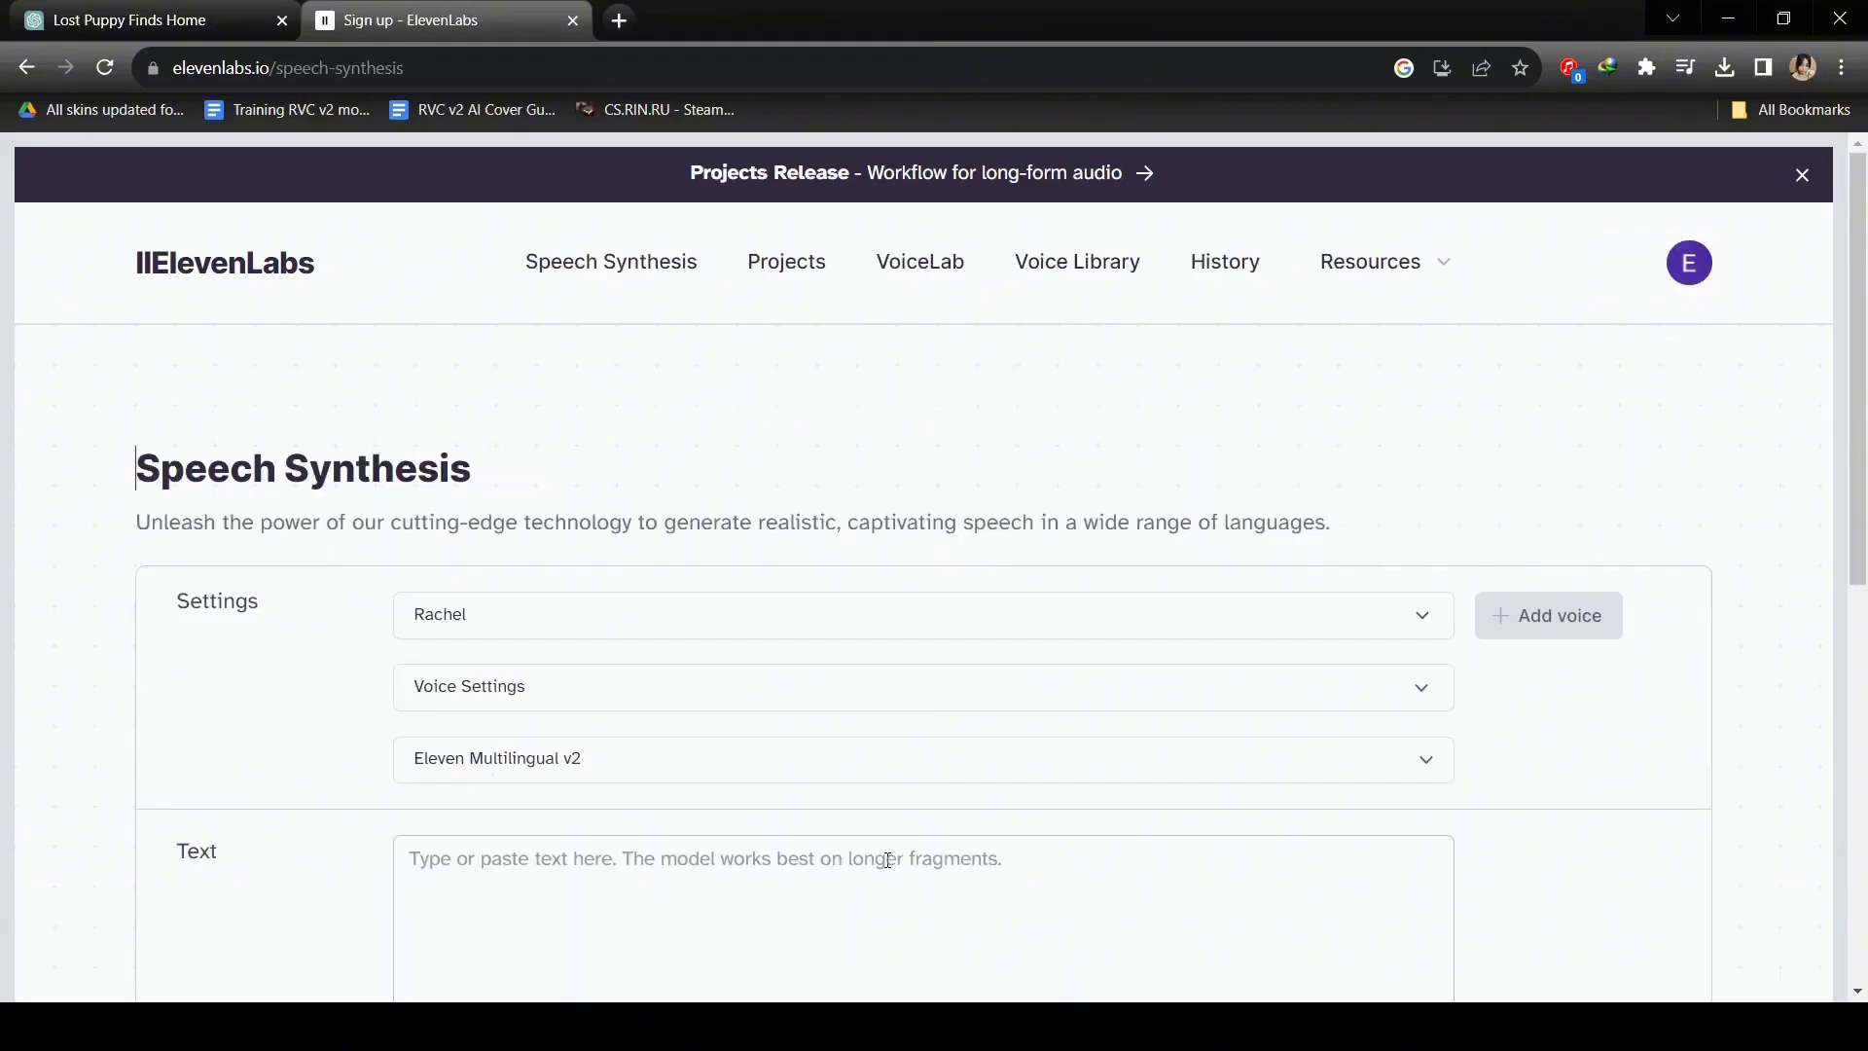
pyautogui.scroll(-3, 887, 860)
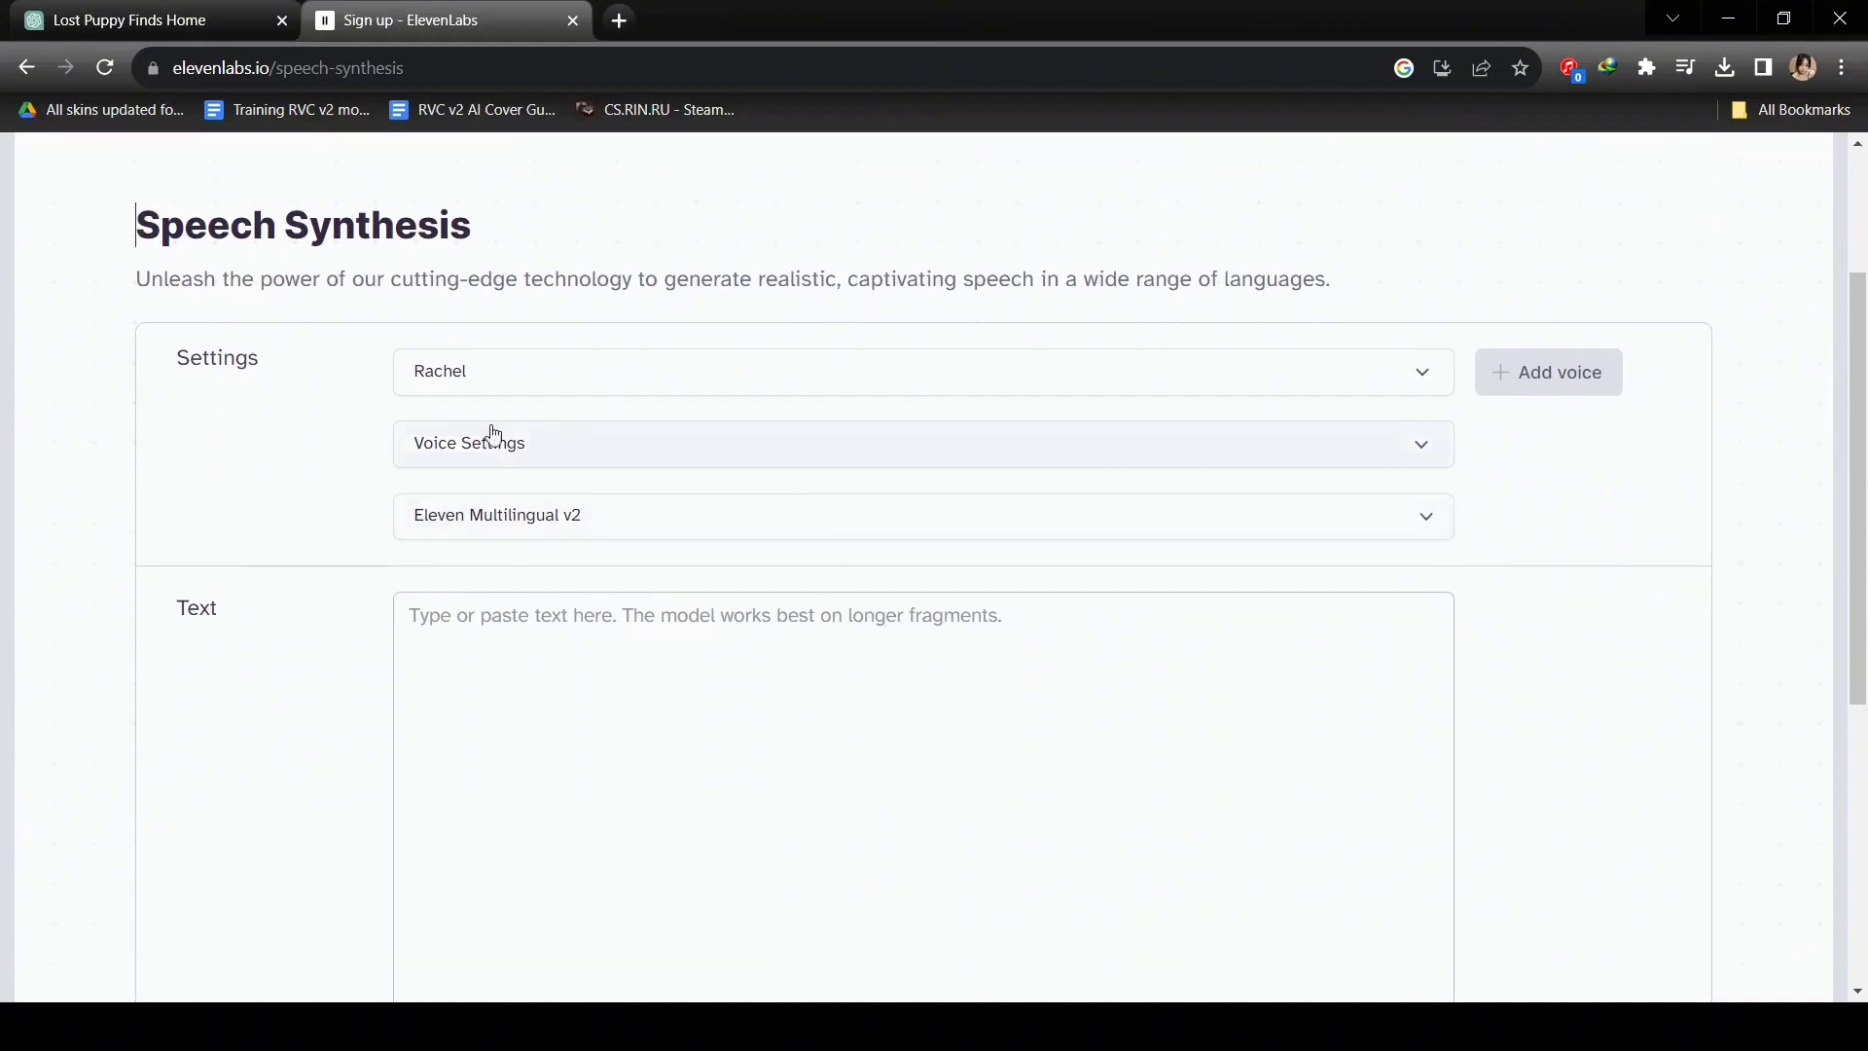
pyautogui.click(515, 391)
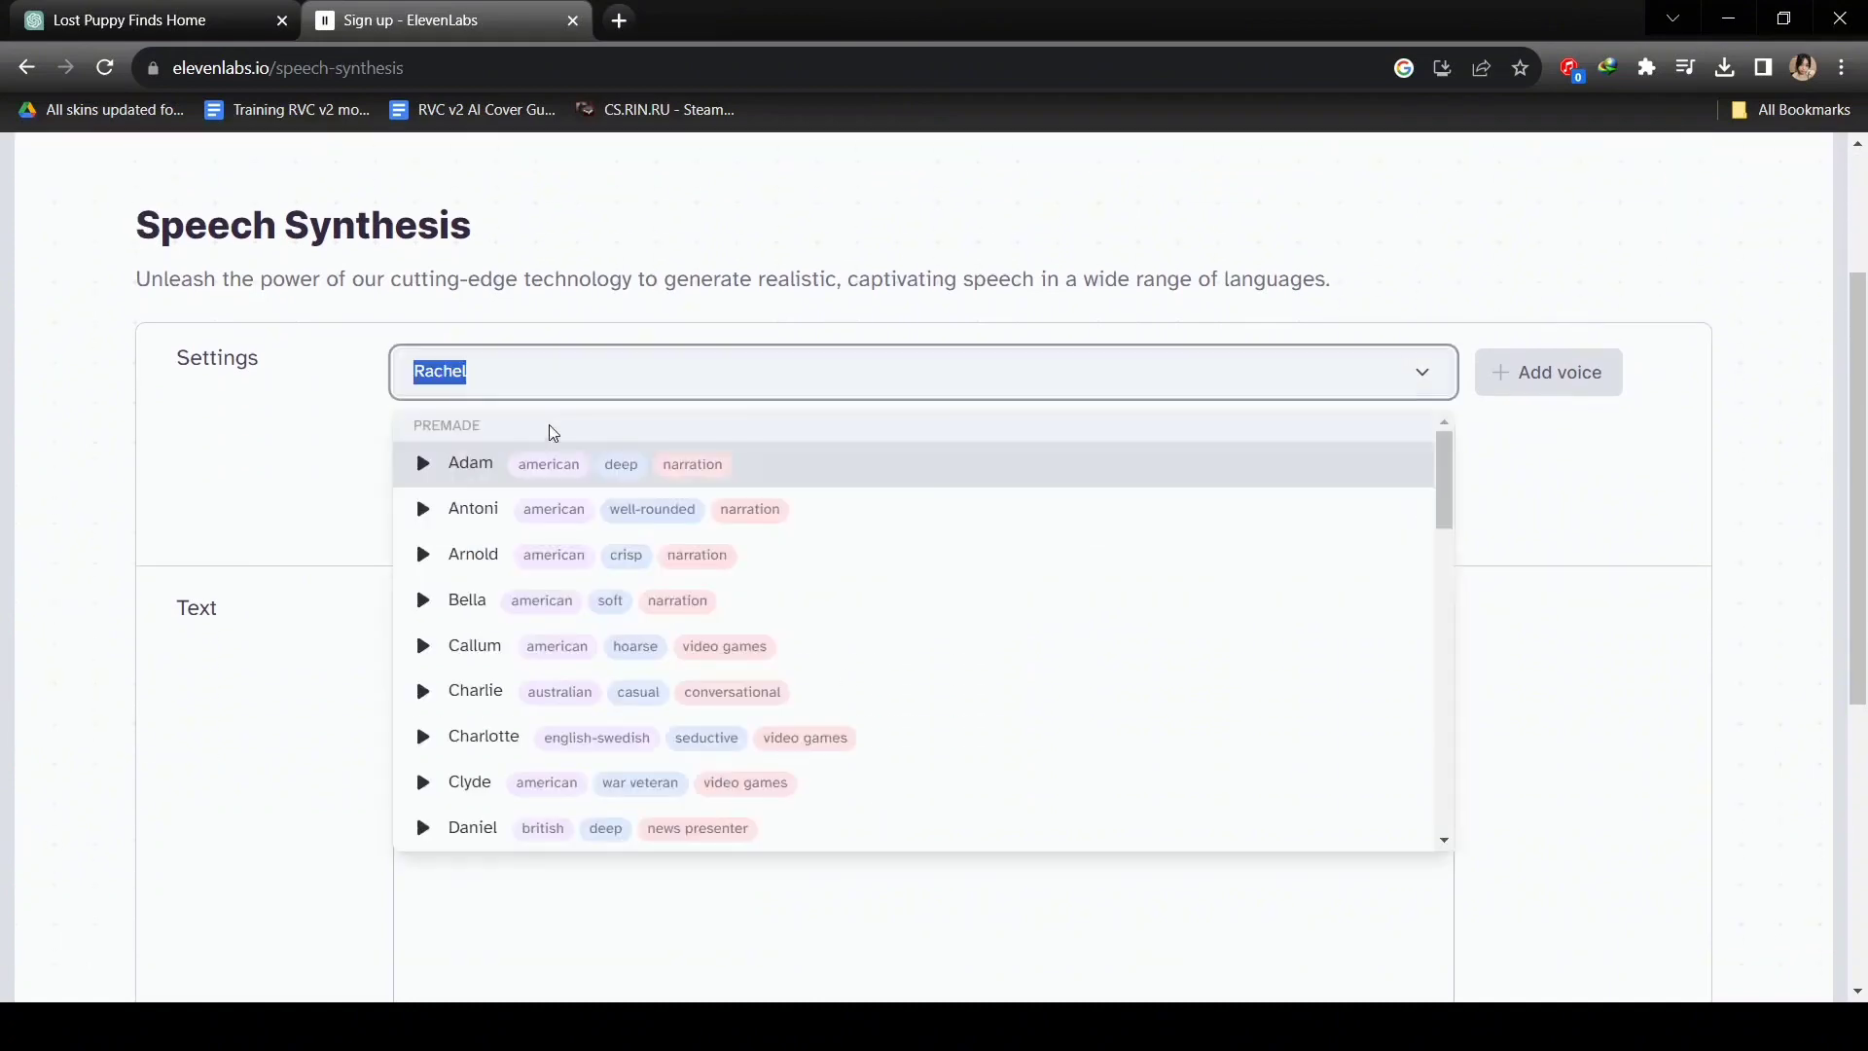
pyautogui.scroll(-3, 549, 584)
pyautogui.scroll(-5, 557, 603)
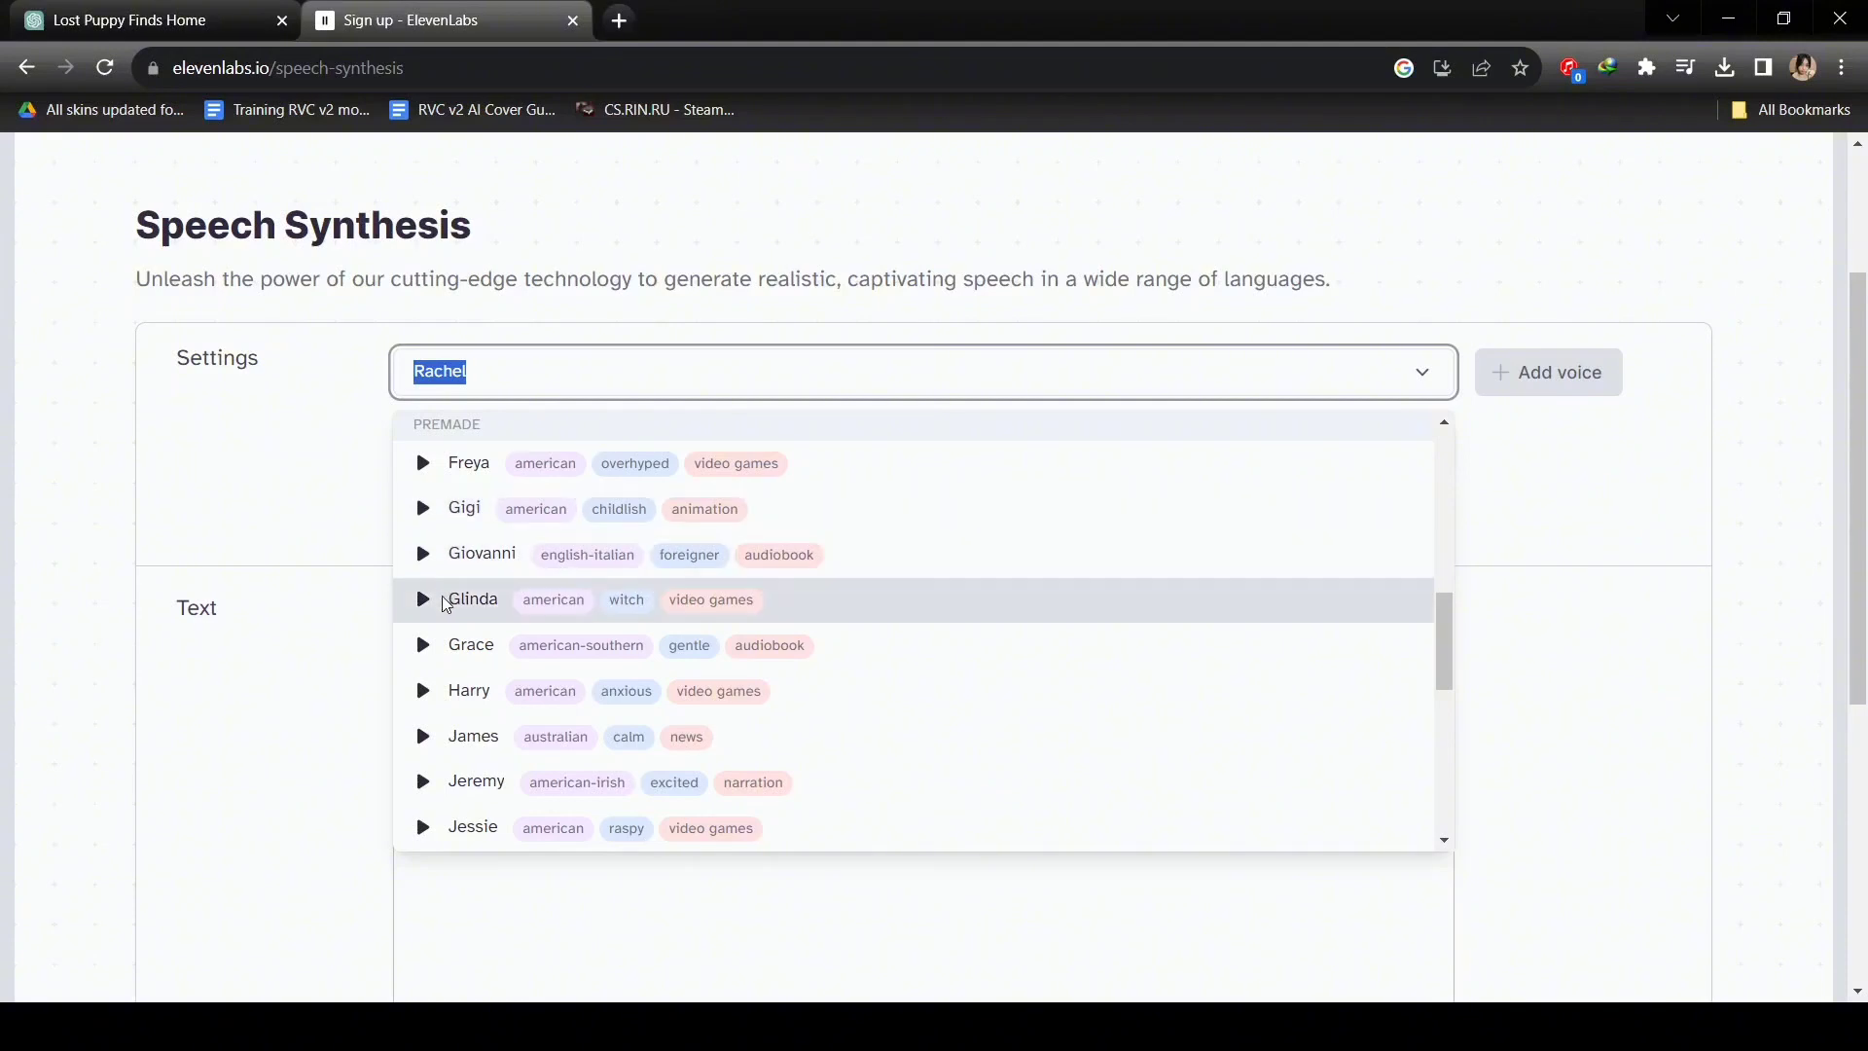
pyautogui.click(473, 599)
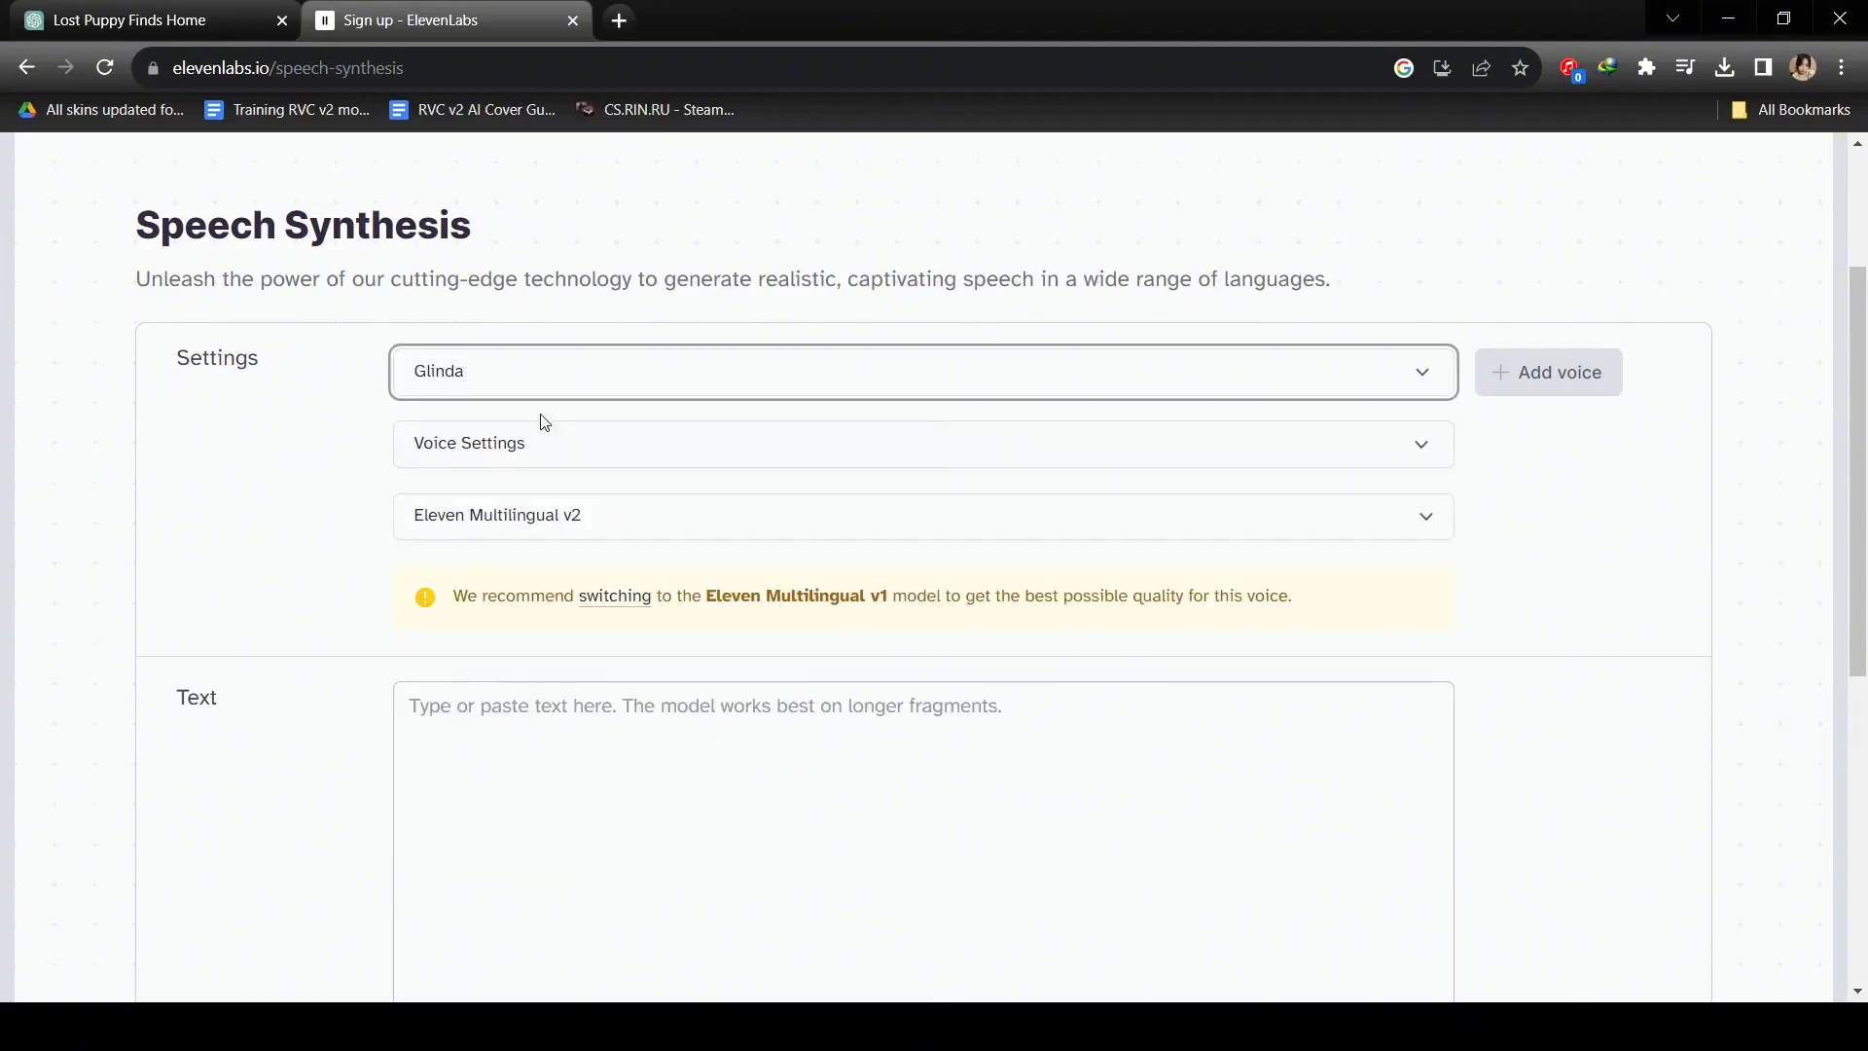
# Review the voice settings, then bring up the Eleven Multilingual speech model choice.
pyautogui.click(542, 449)
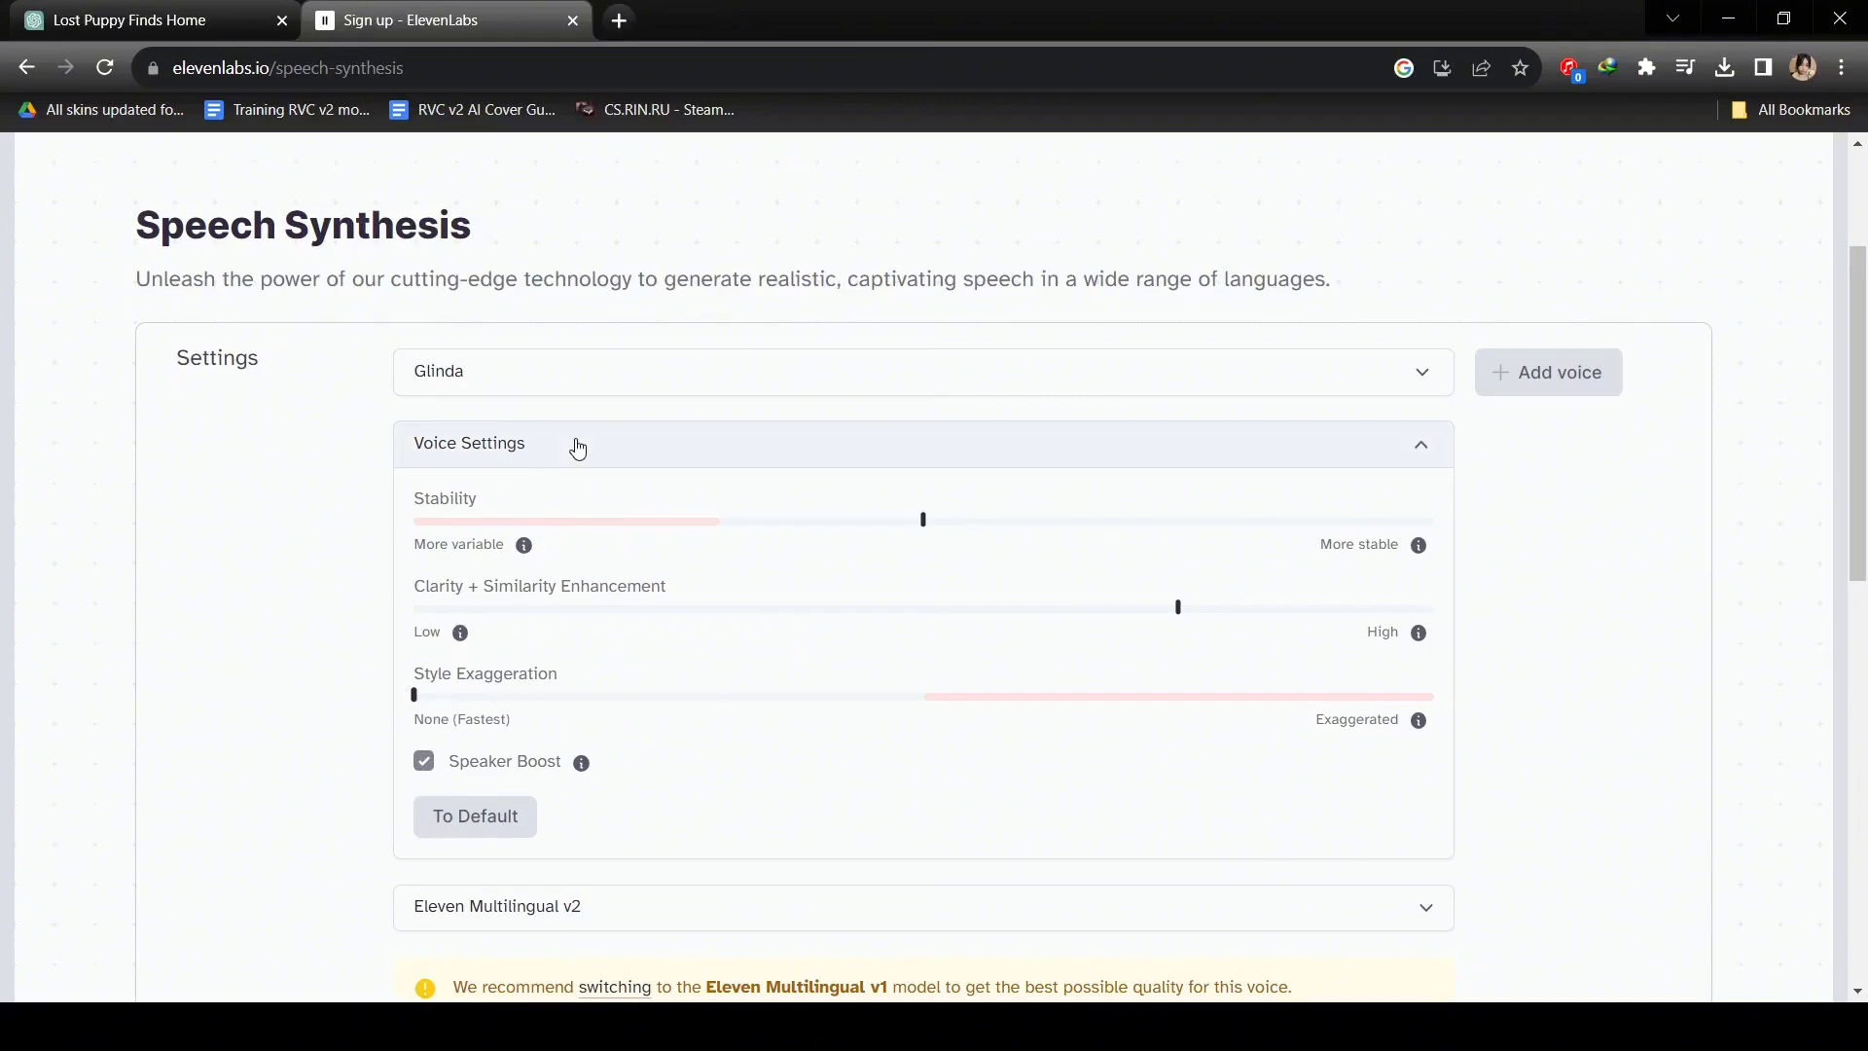
pyautogui.click(887, 457)
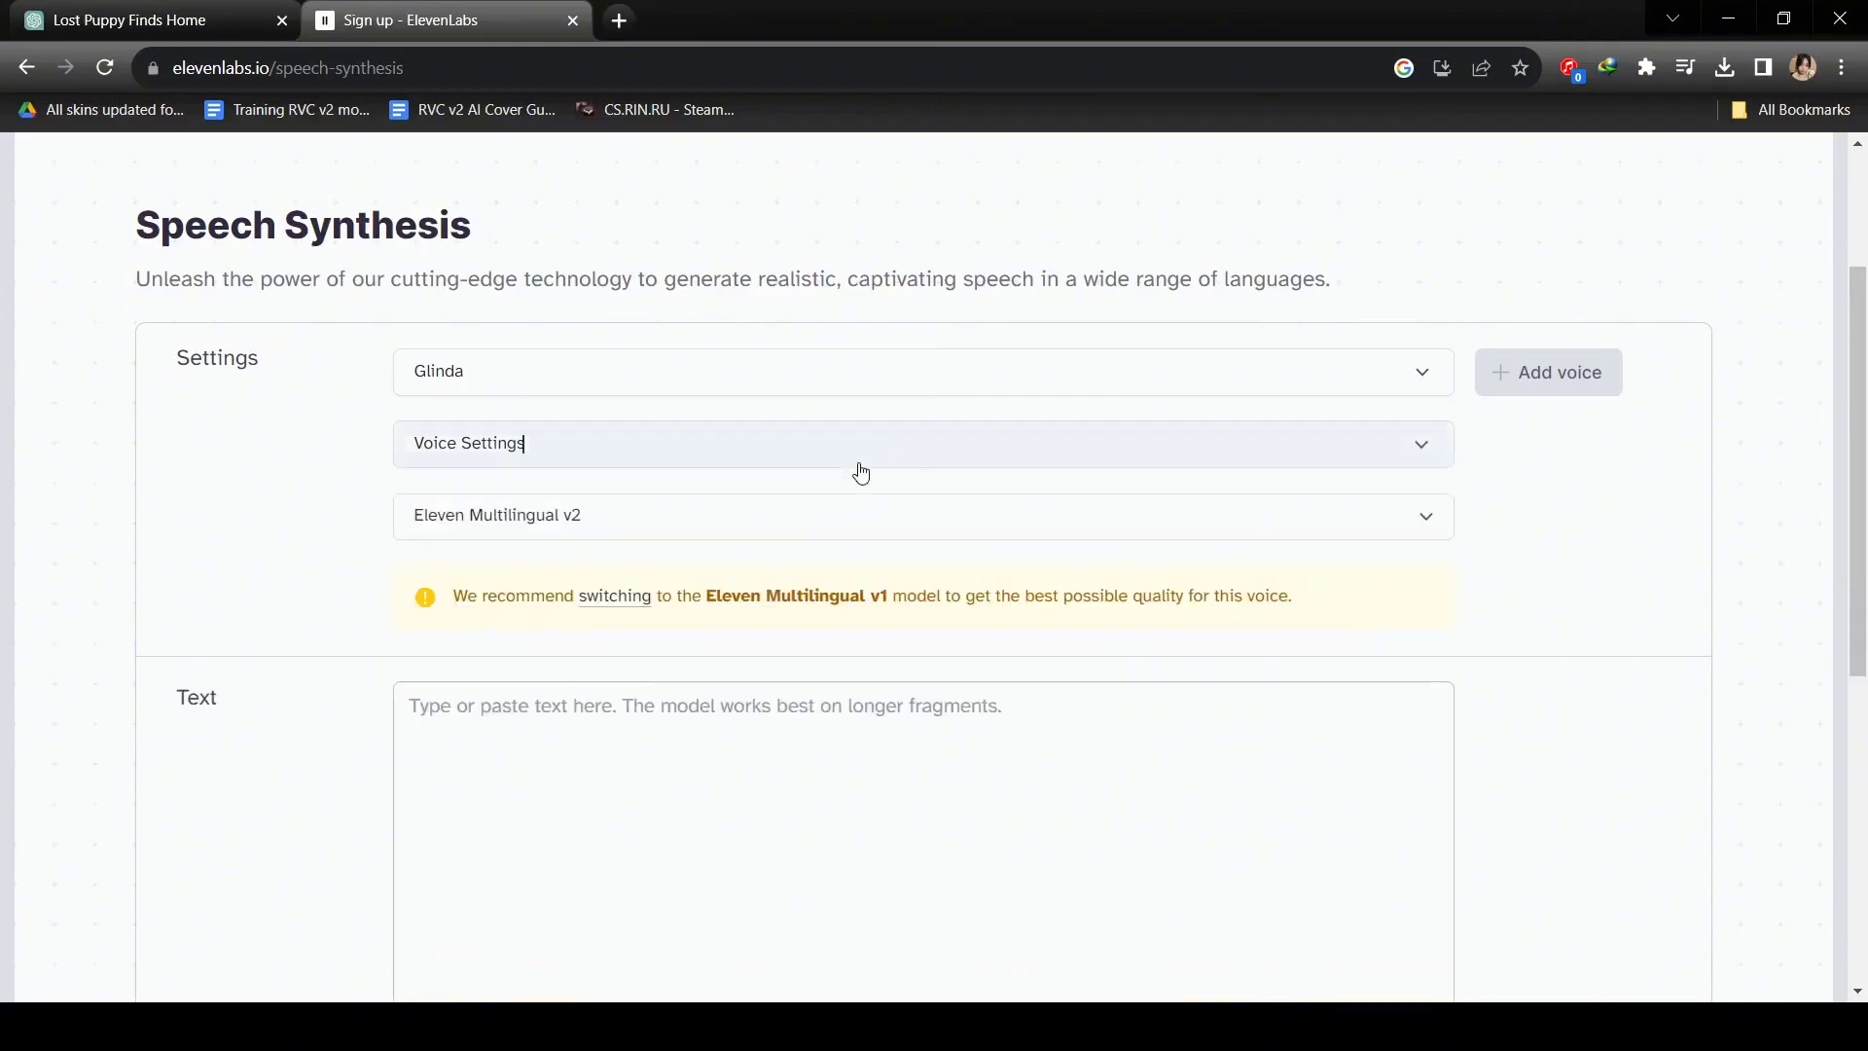
pyautogui.click(821, 530)
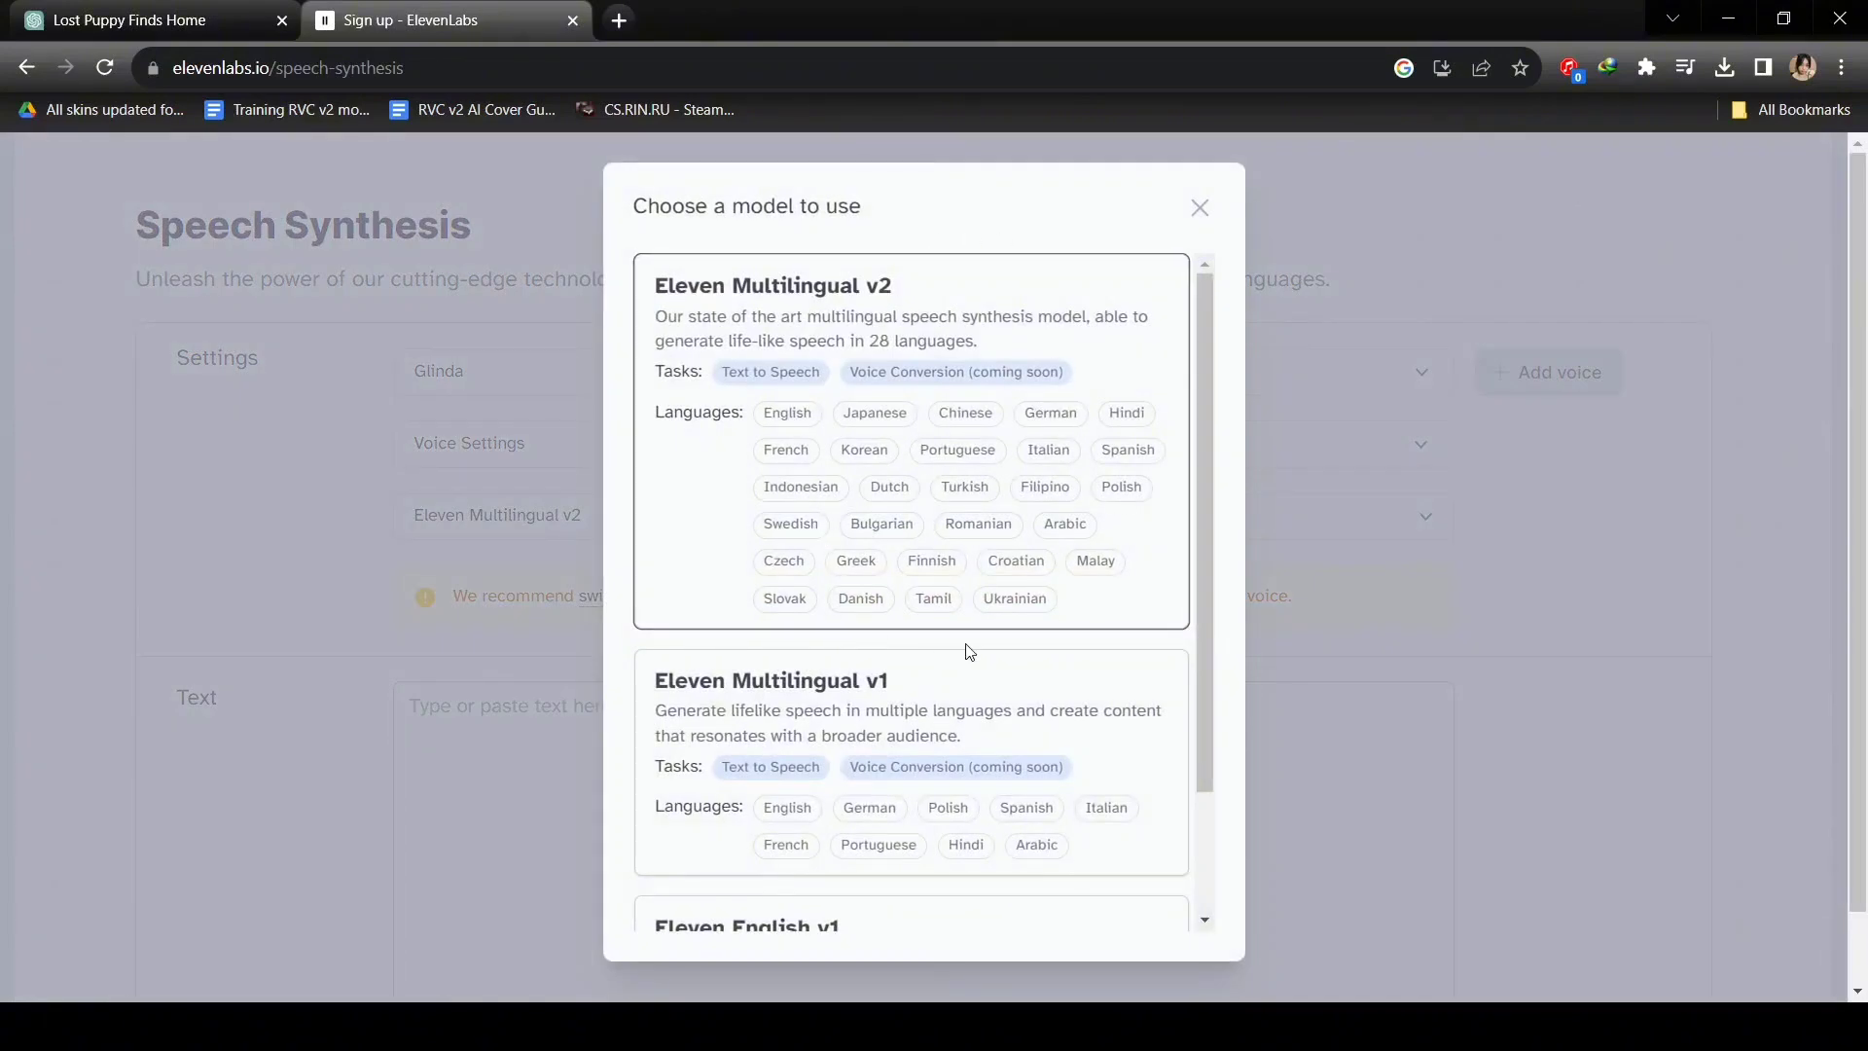
# Keep Eleven Multilingual v2 and paste the lost-puppy story into the Text box.
pyautogui.scroll(-2, 959, 574)
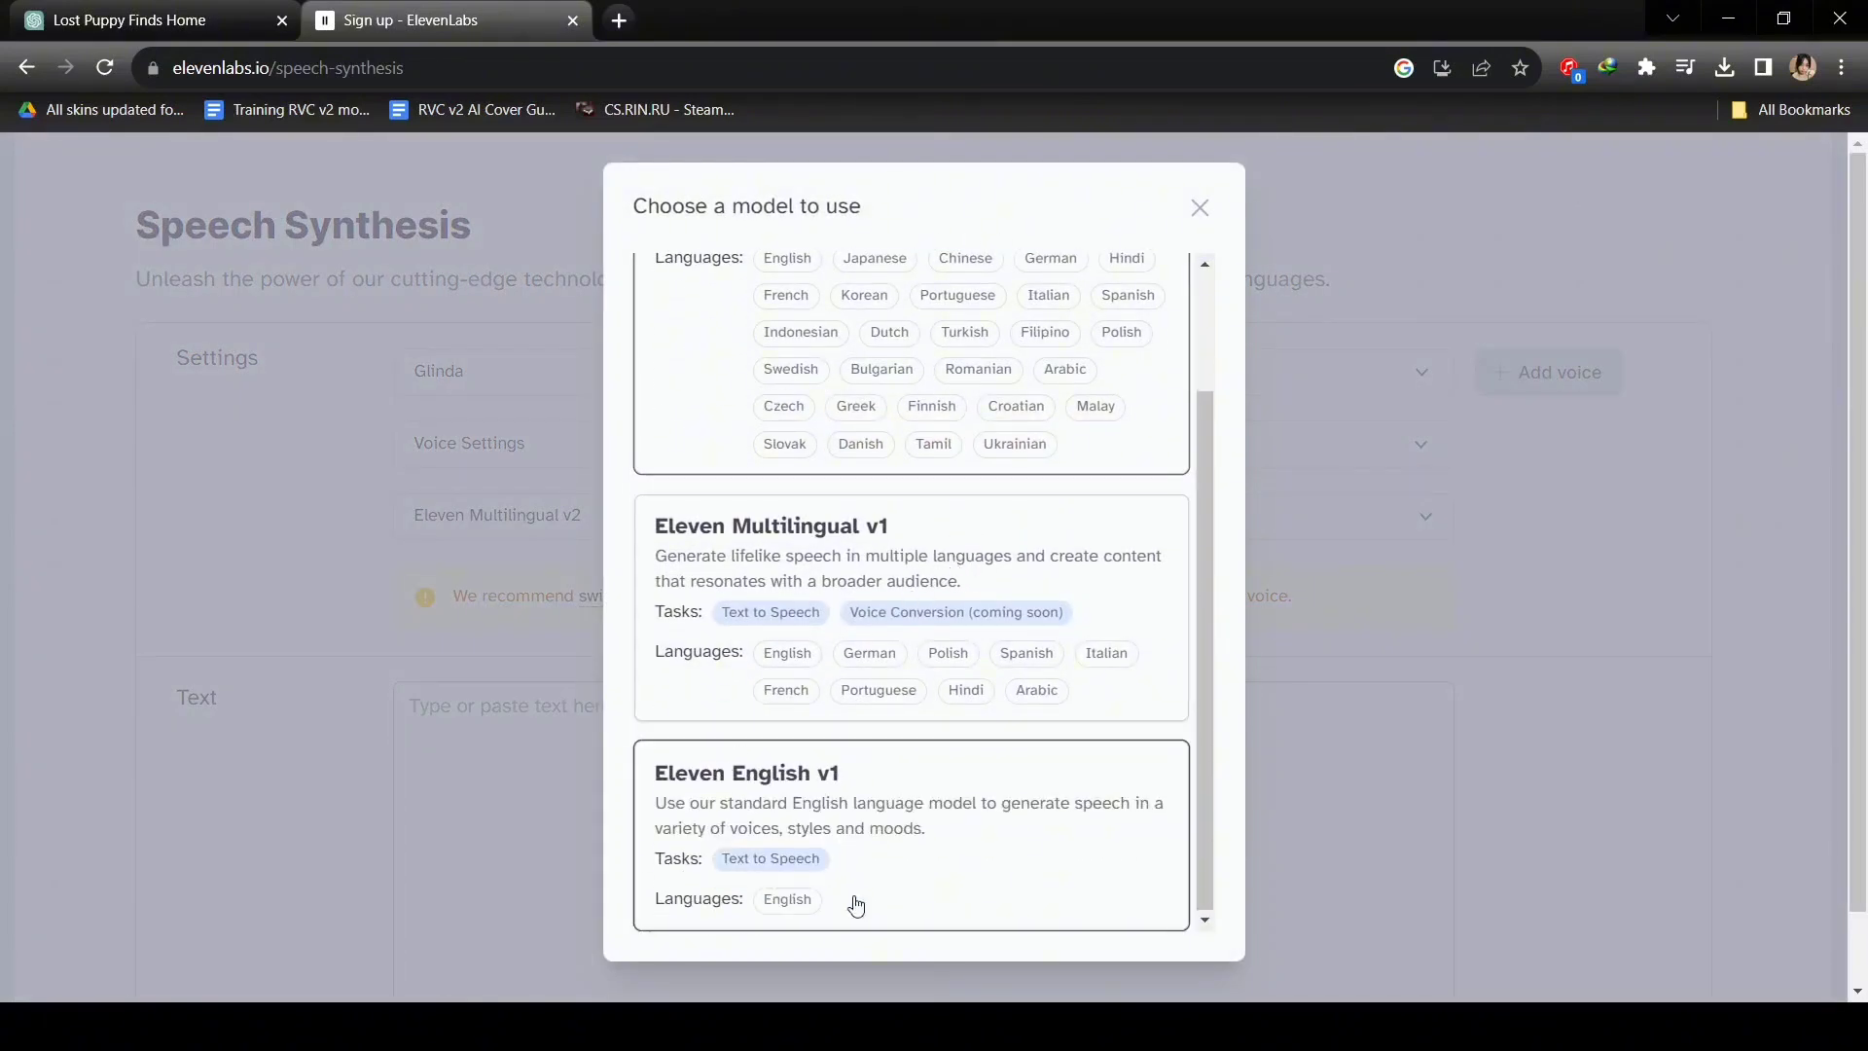
pyautogui.scroll(2, 772, 488)
pyautogui.scroll(-2, 706, 658)
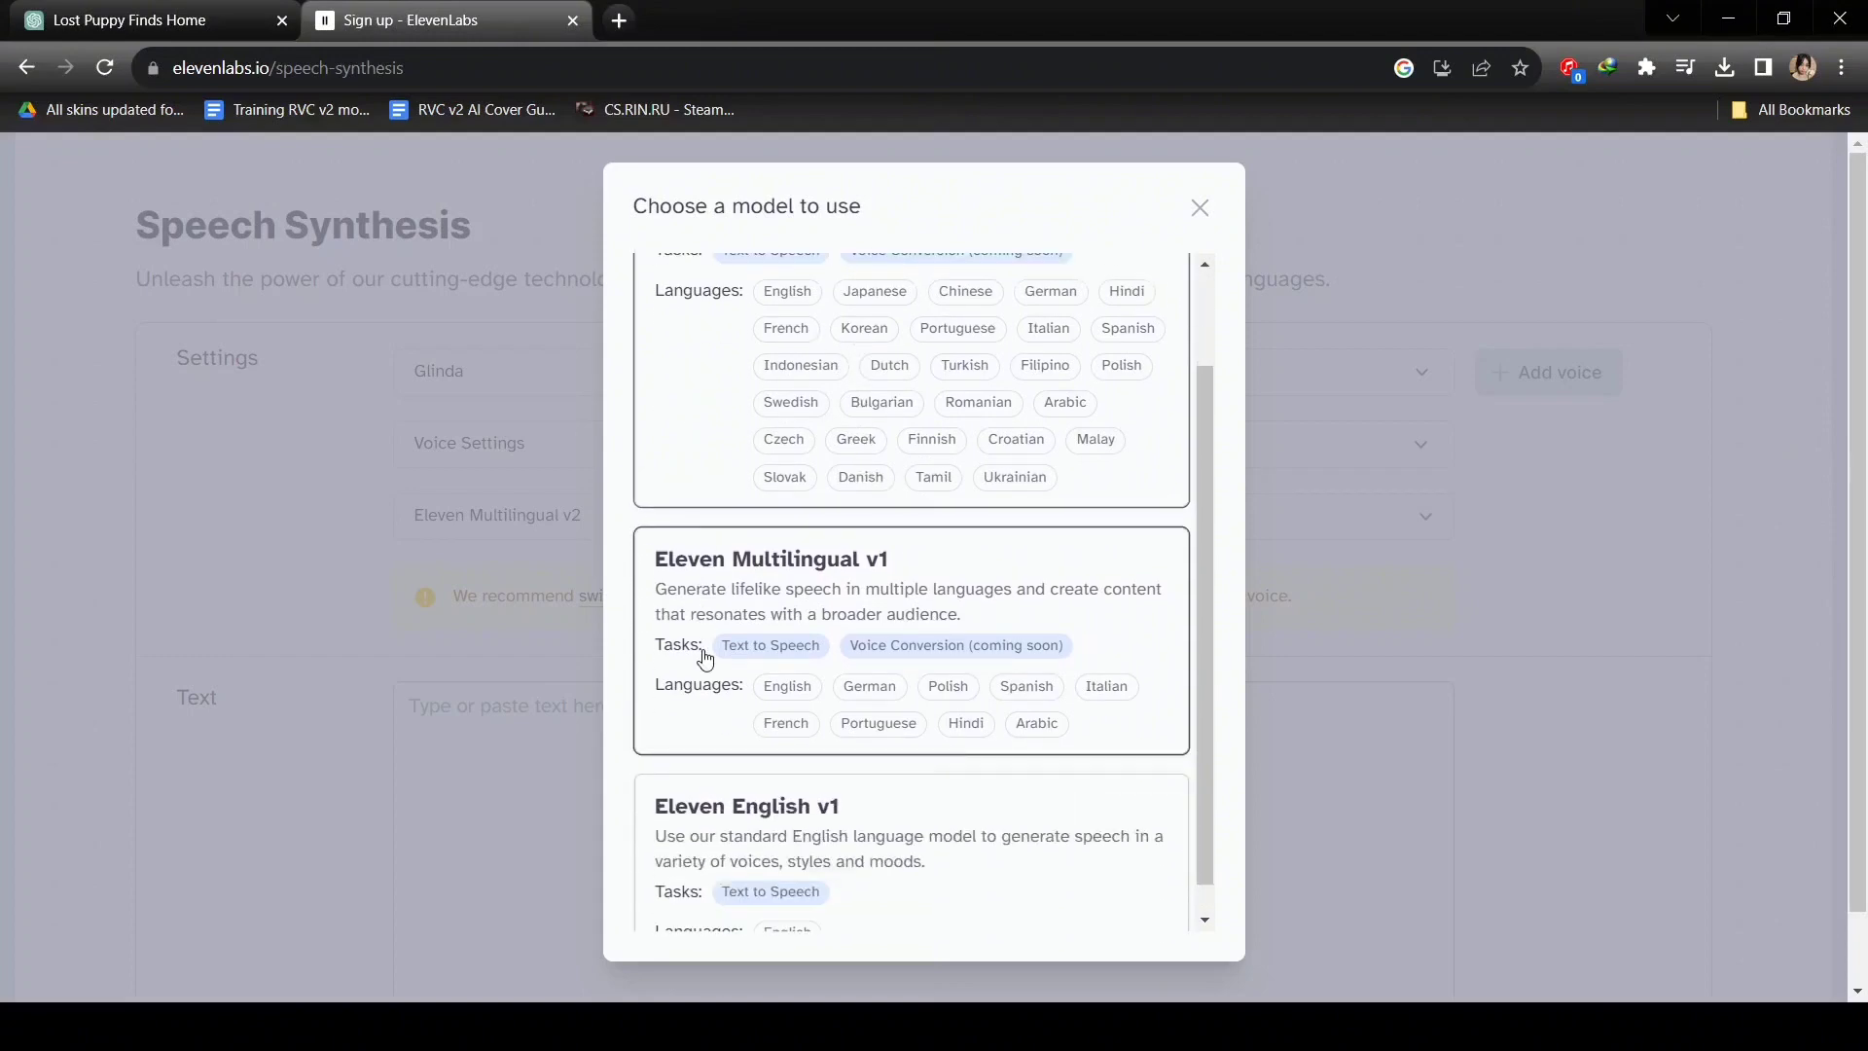
pyautogui.scroll(2, 706, 658)
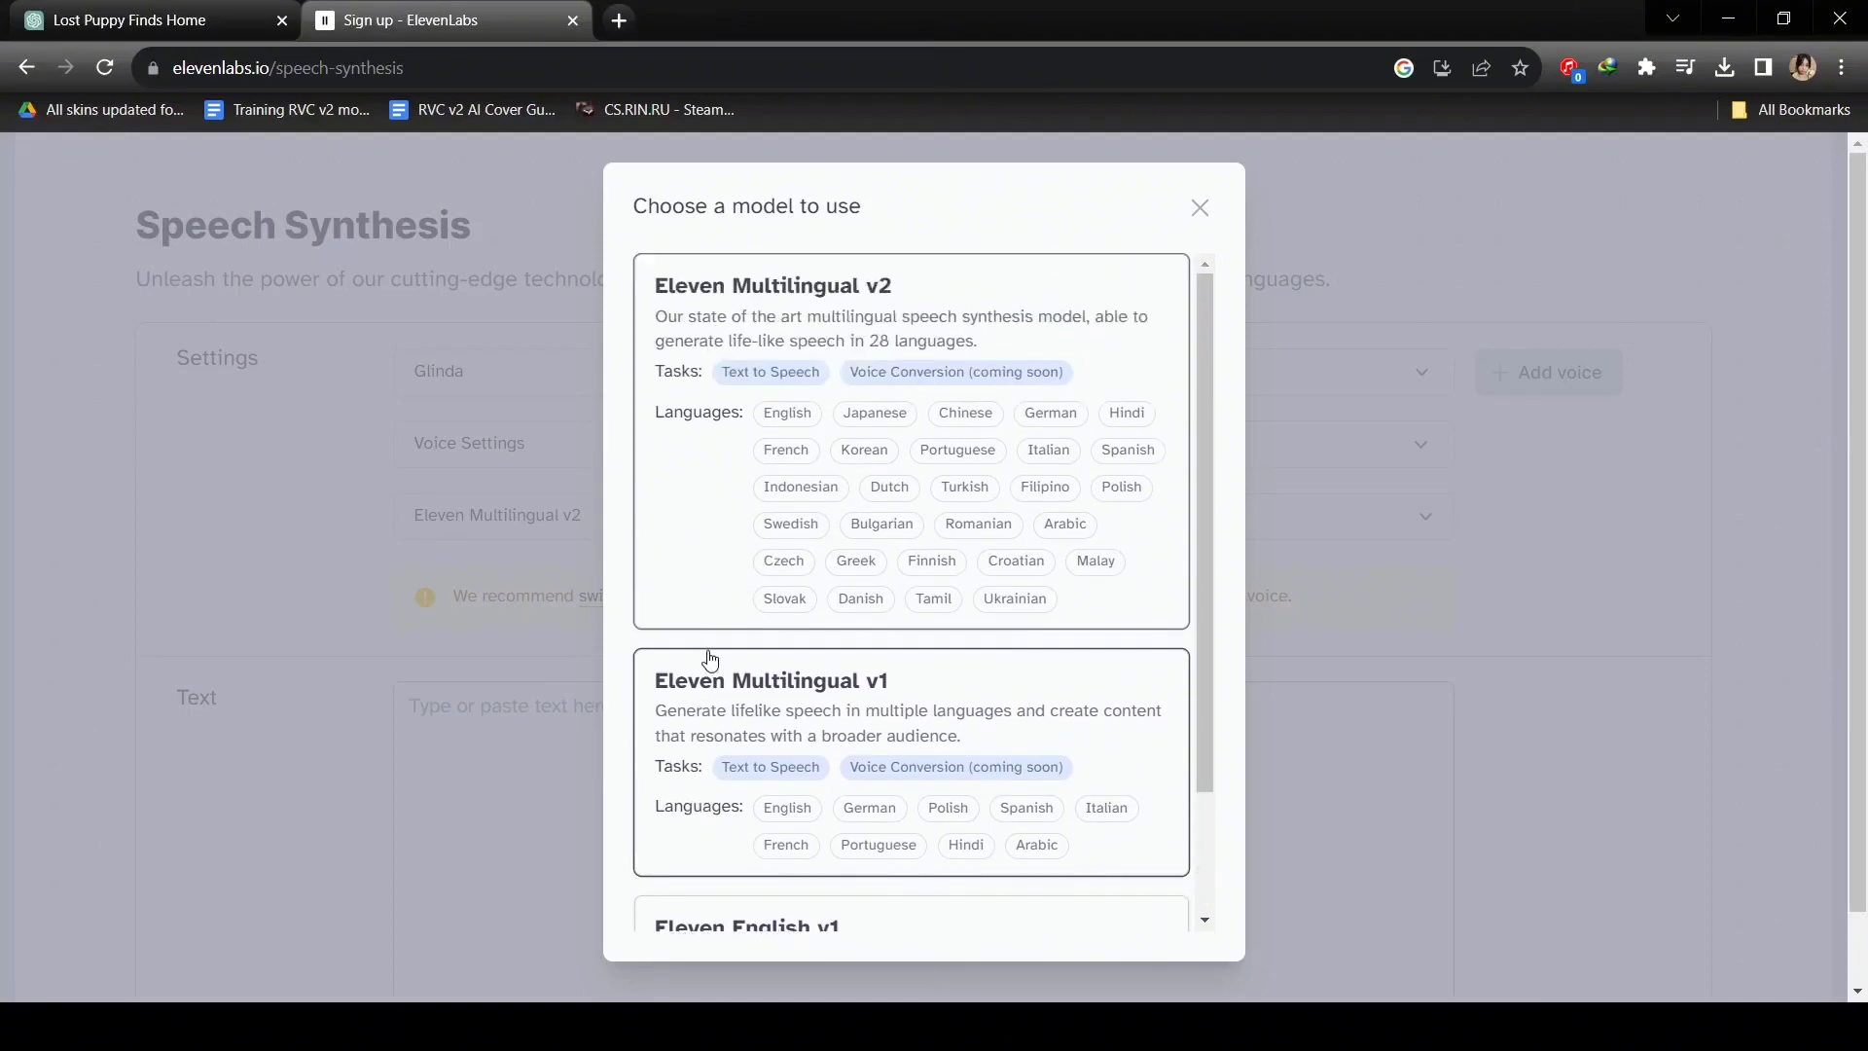
pyautogui.click(1199, 207)
pyautogui.scroll(-1, 874, 643)
pyautogui.click(874, 643)
pyautogui.hotkey('ctrl', 'v')
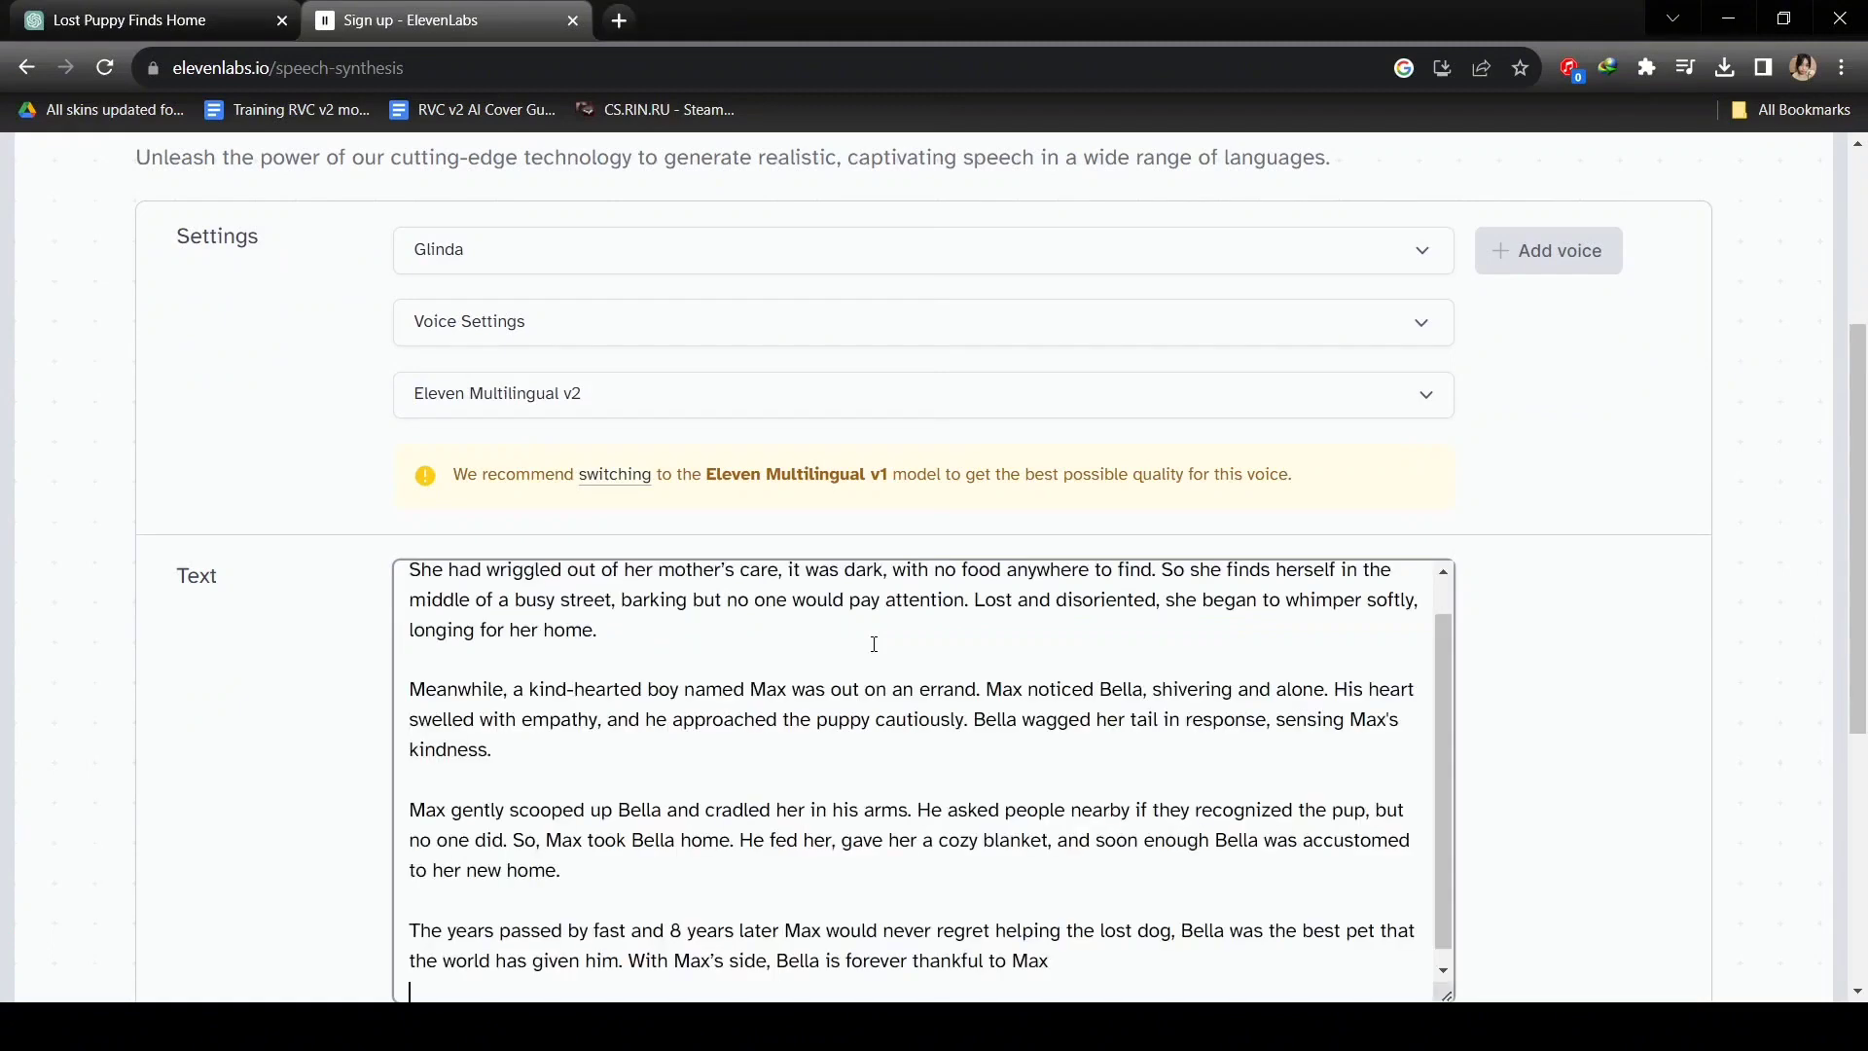
# Generate the story narration in Glinda's voice.
pyautogui.scroll(2, 873, 643)
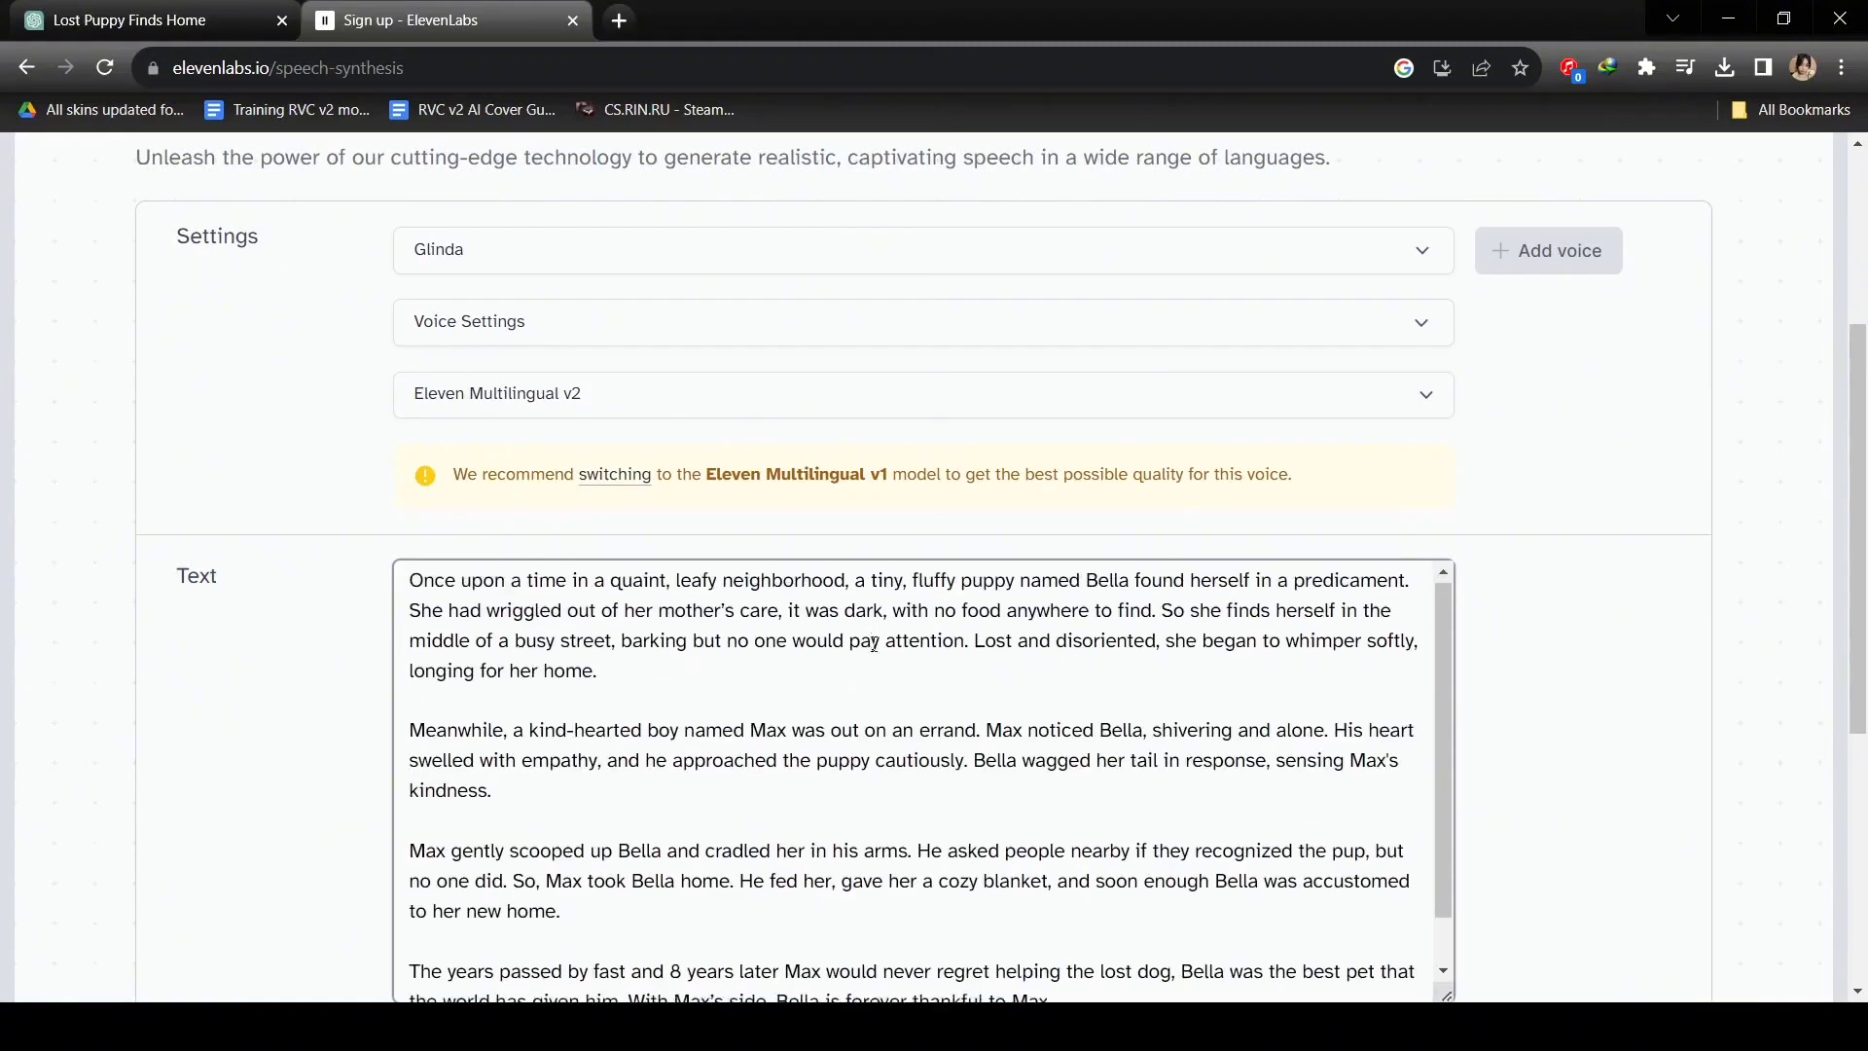
pyautogui.scroll(-3, 873, 643)
pyautogui.scroll(-5, 1863, 459)
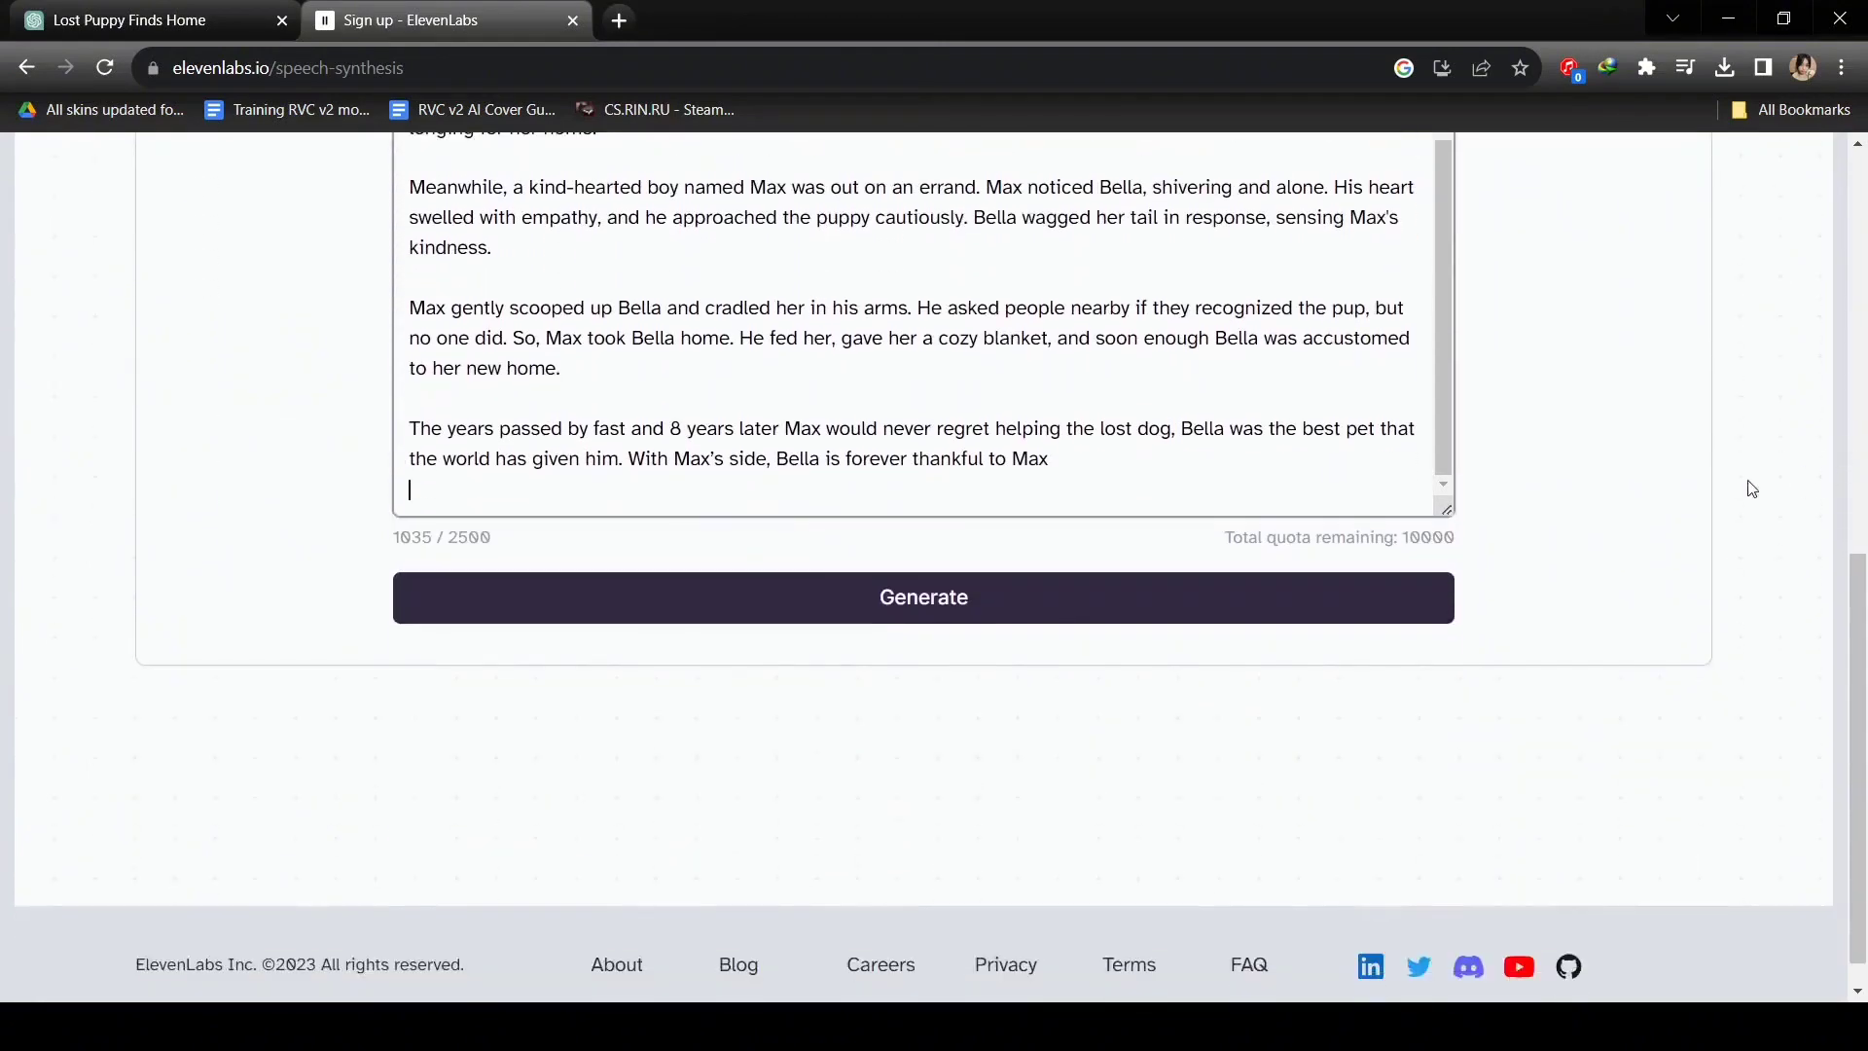
pyautogui.click(1035, 597)
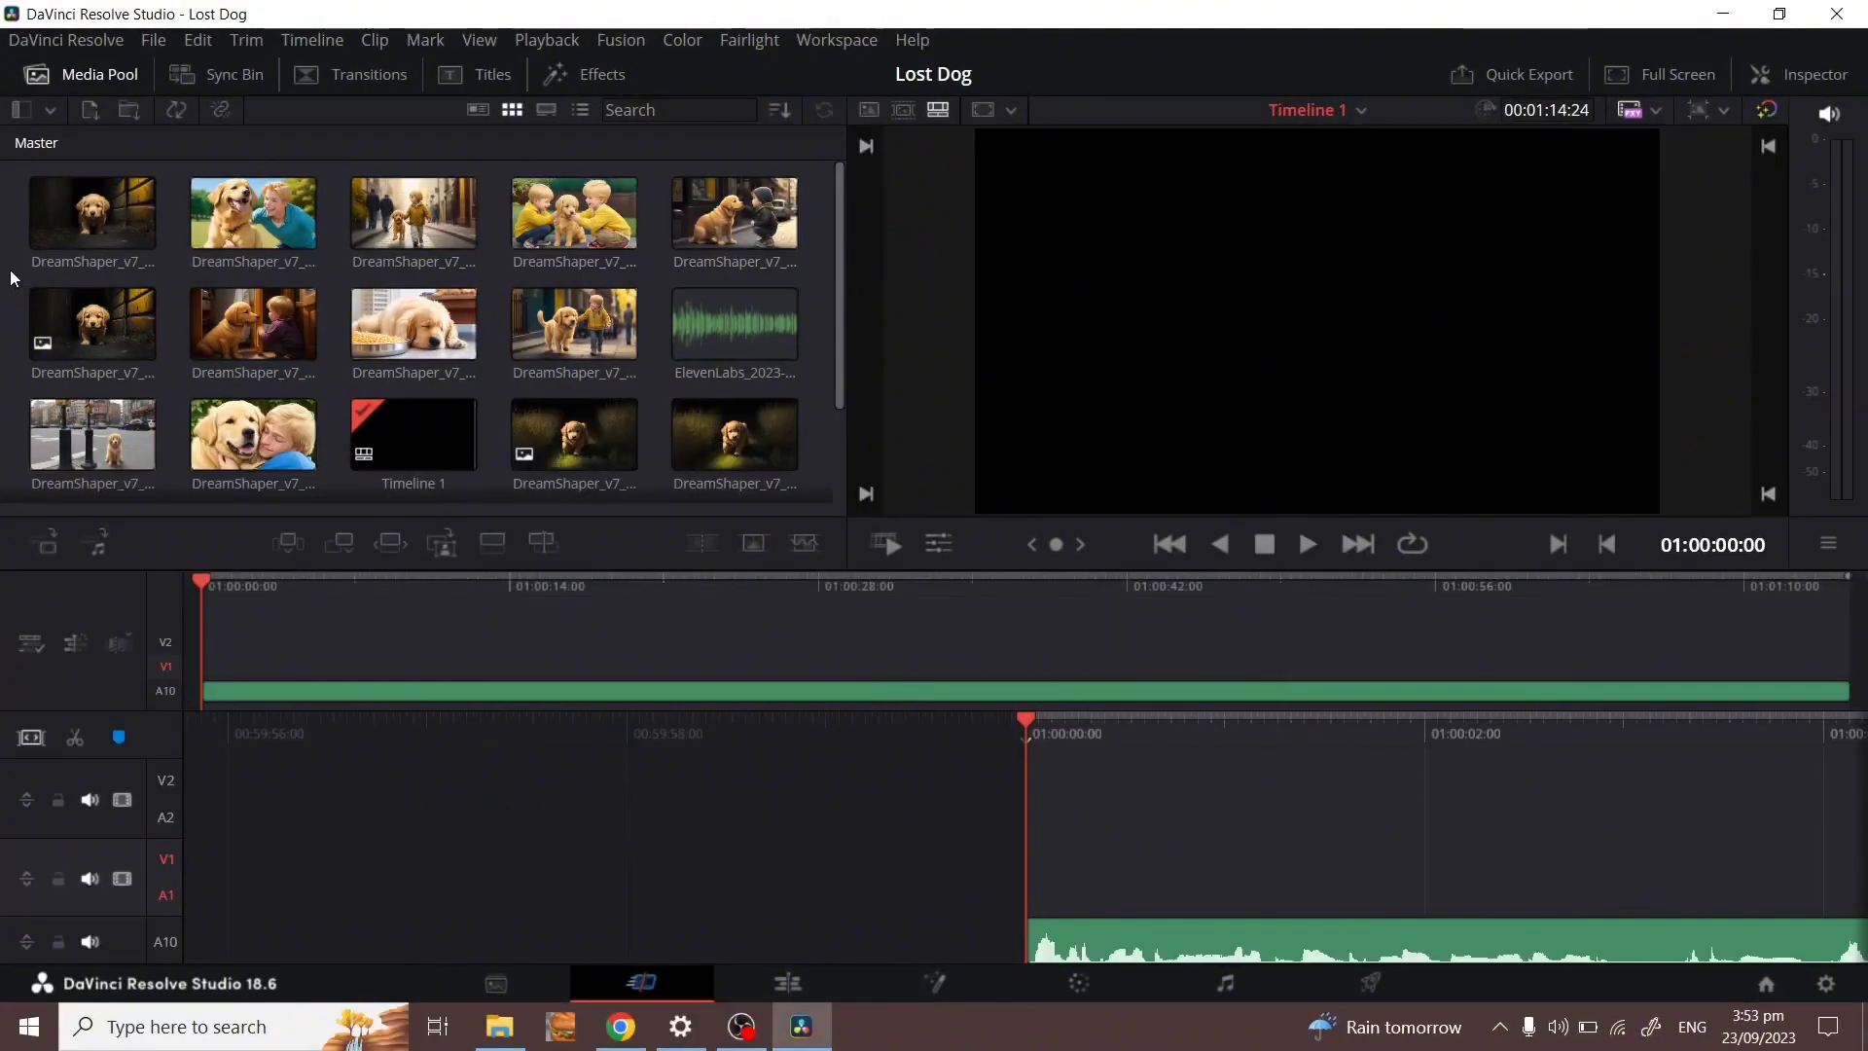
# Place the first puppy clip on Timeline 1 and preview it.
pyautogui.moveTo(89, 233); pyautogui.dragTo(1061, 854)
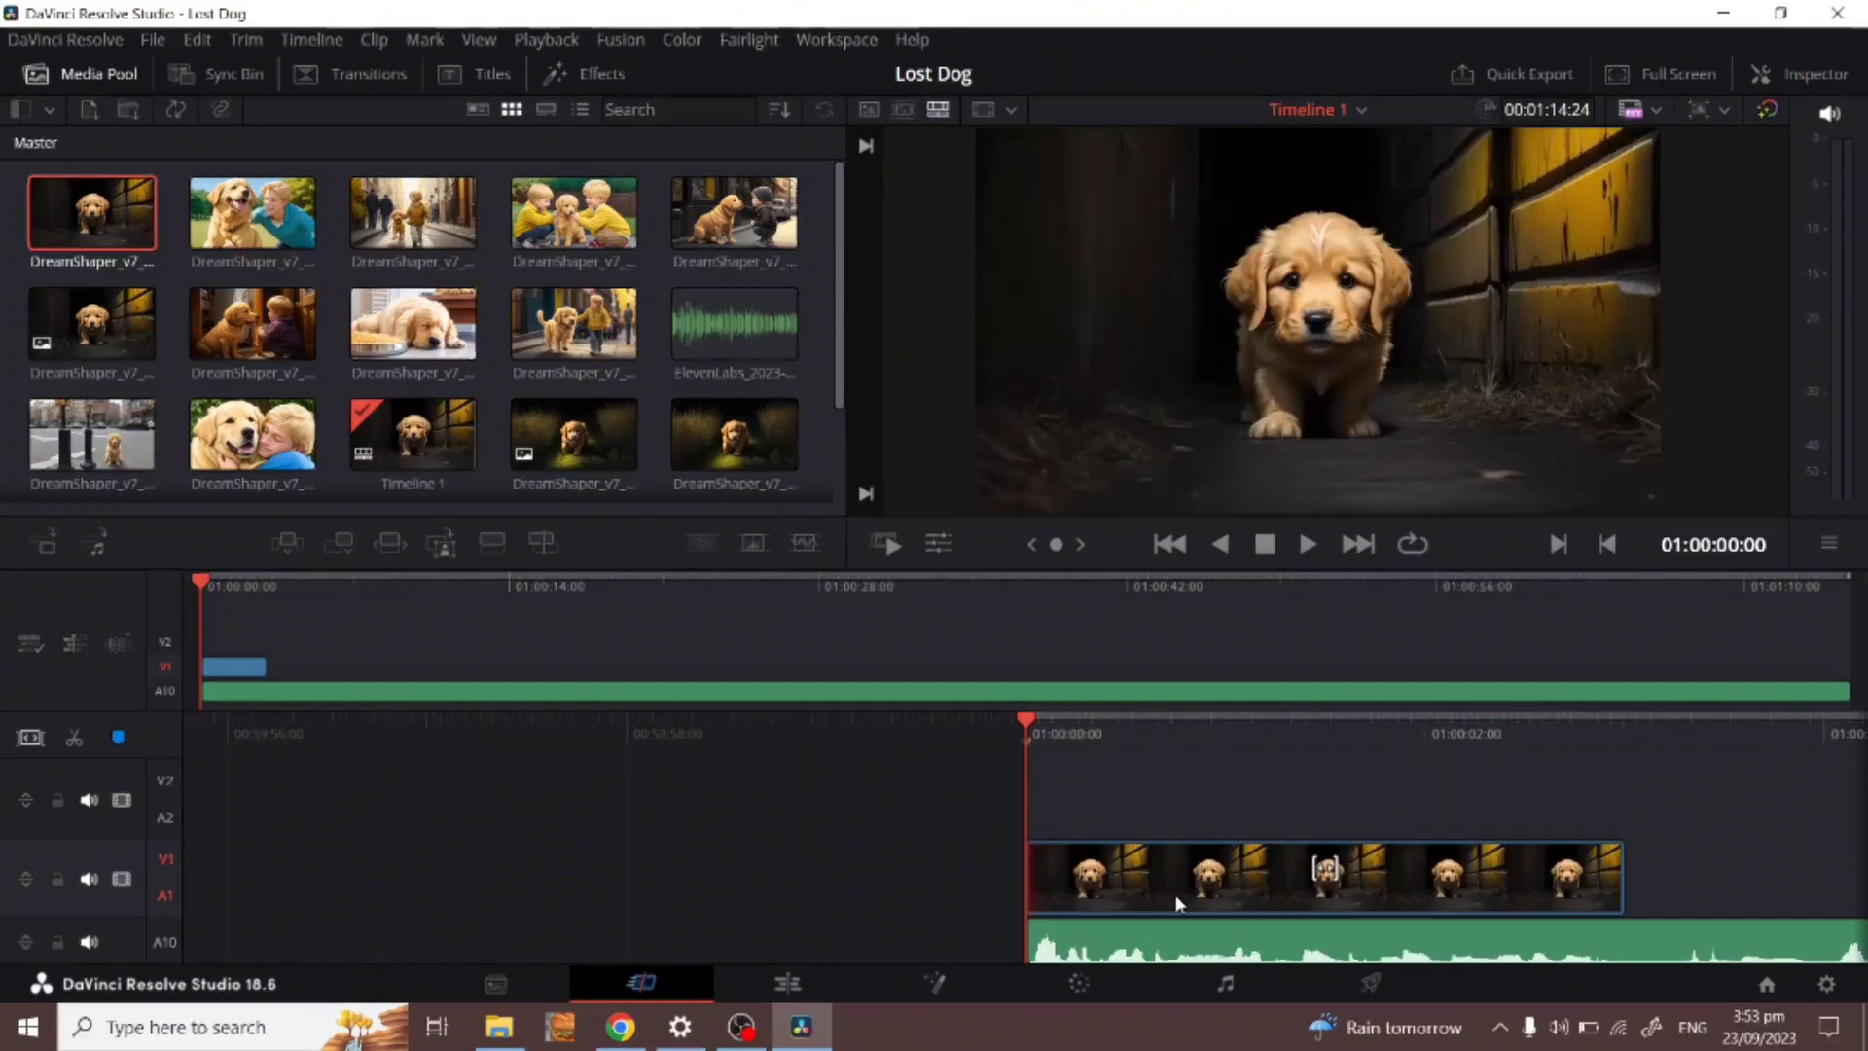
pyautogui.press('space')
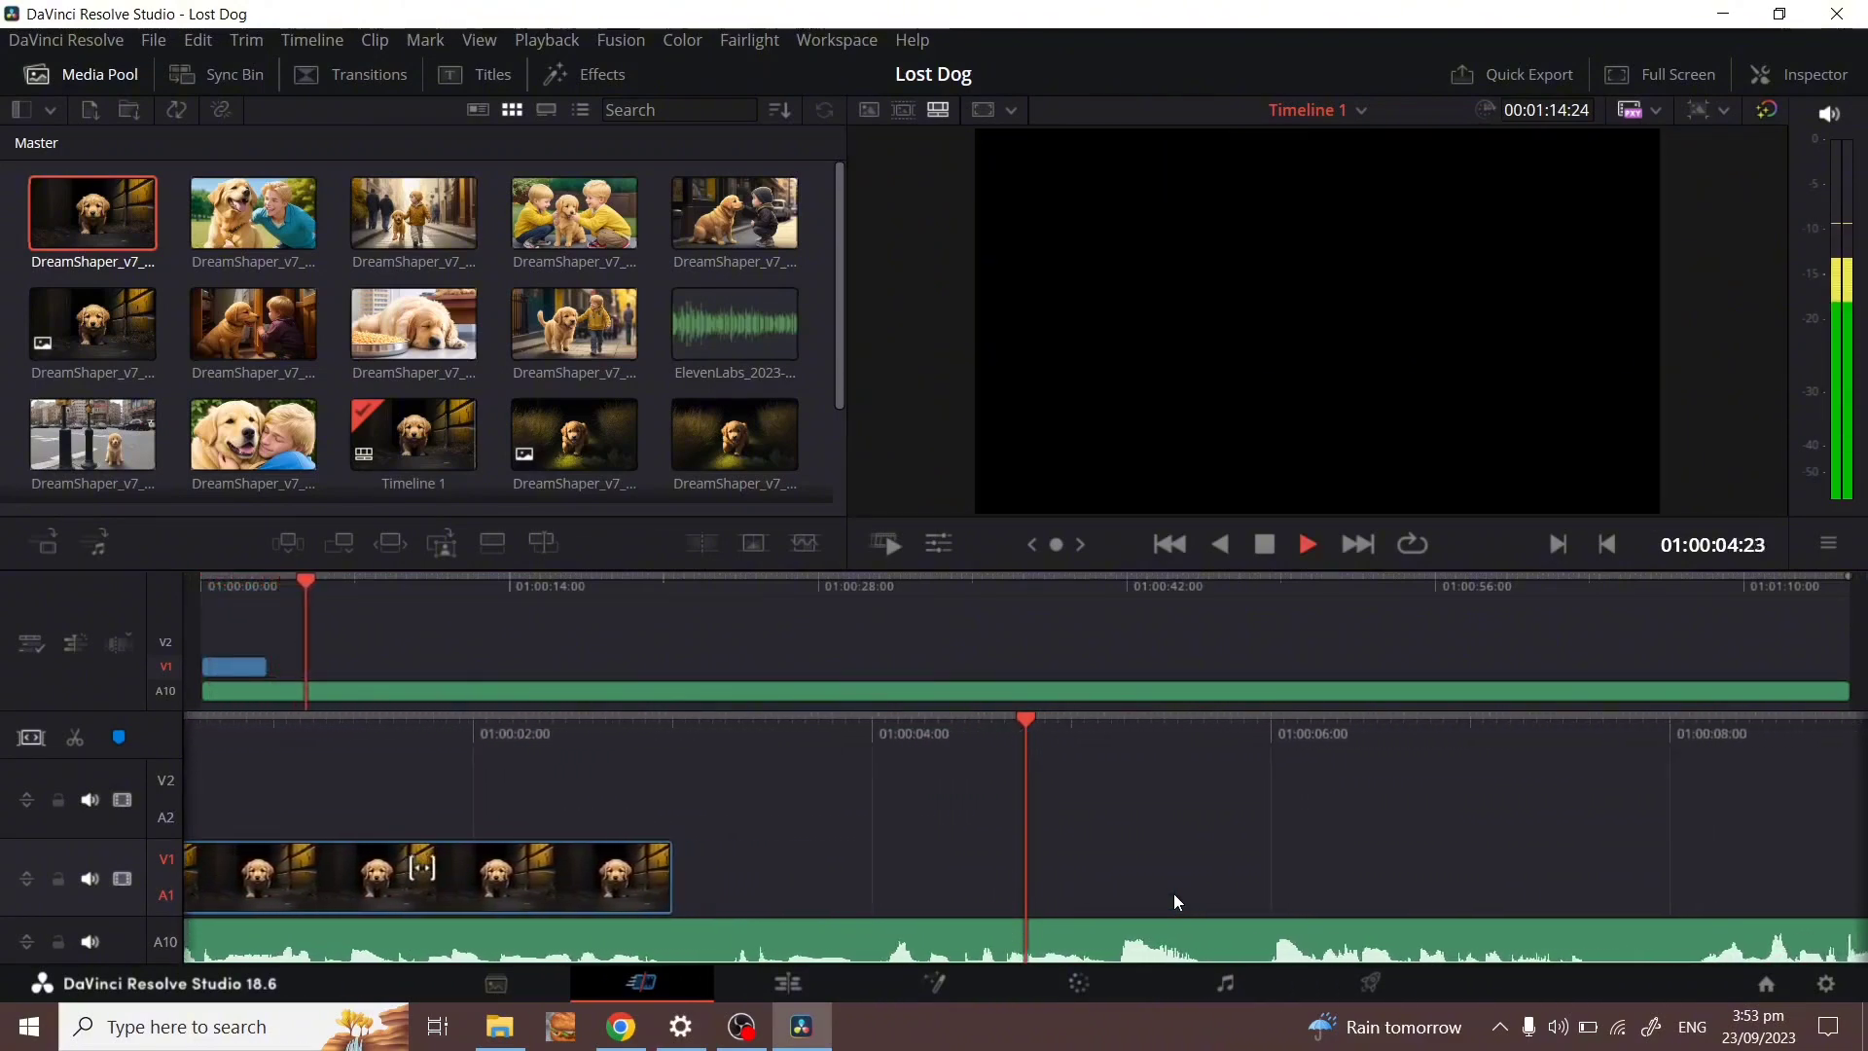
pyautogui.press('space')
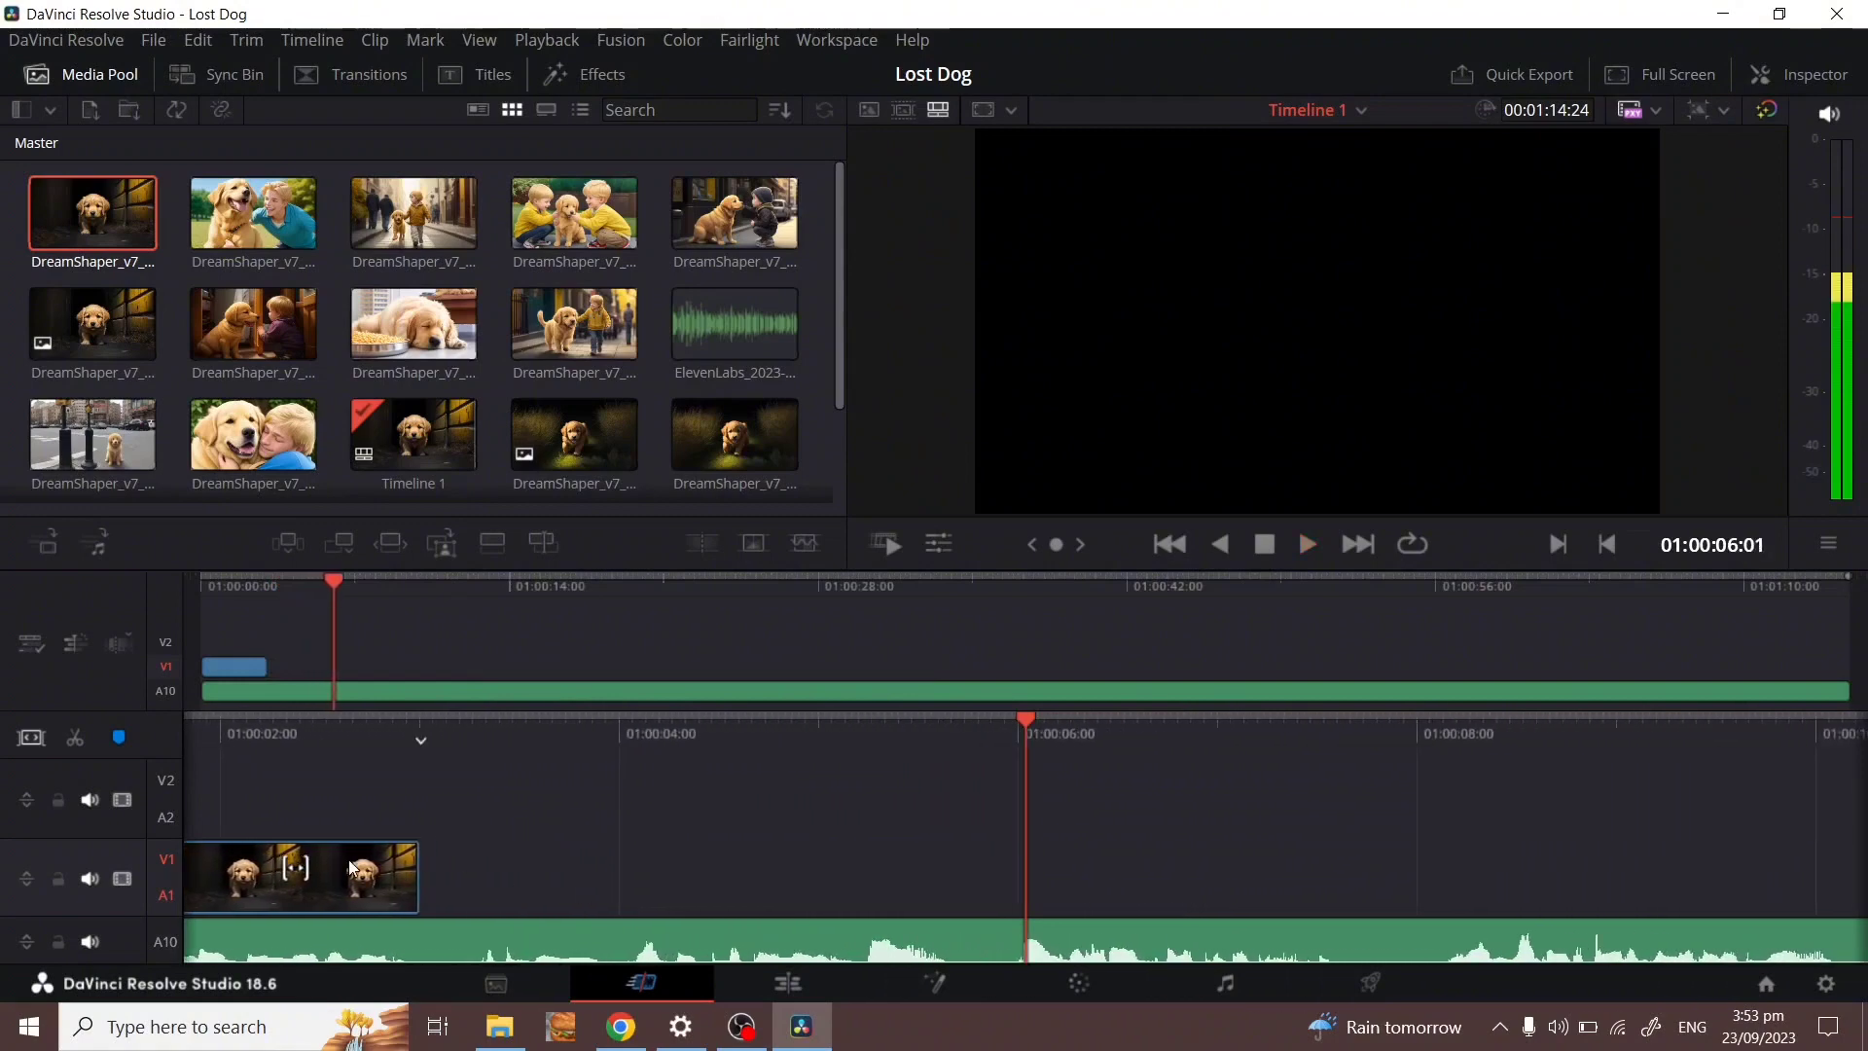
pyautogui.moveTo(516, 728); pyautogui.dragTo(657, 730)
# Duplicate the puppy clip right after itself and replay the timeline from the start.
pyautogui.click(498, 872)
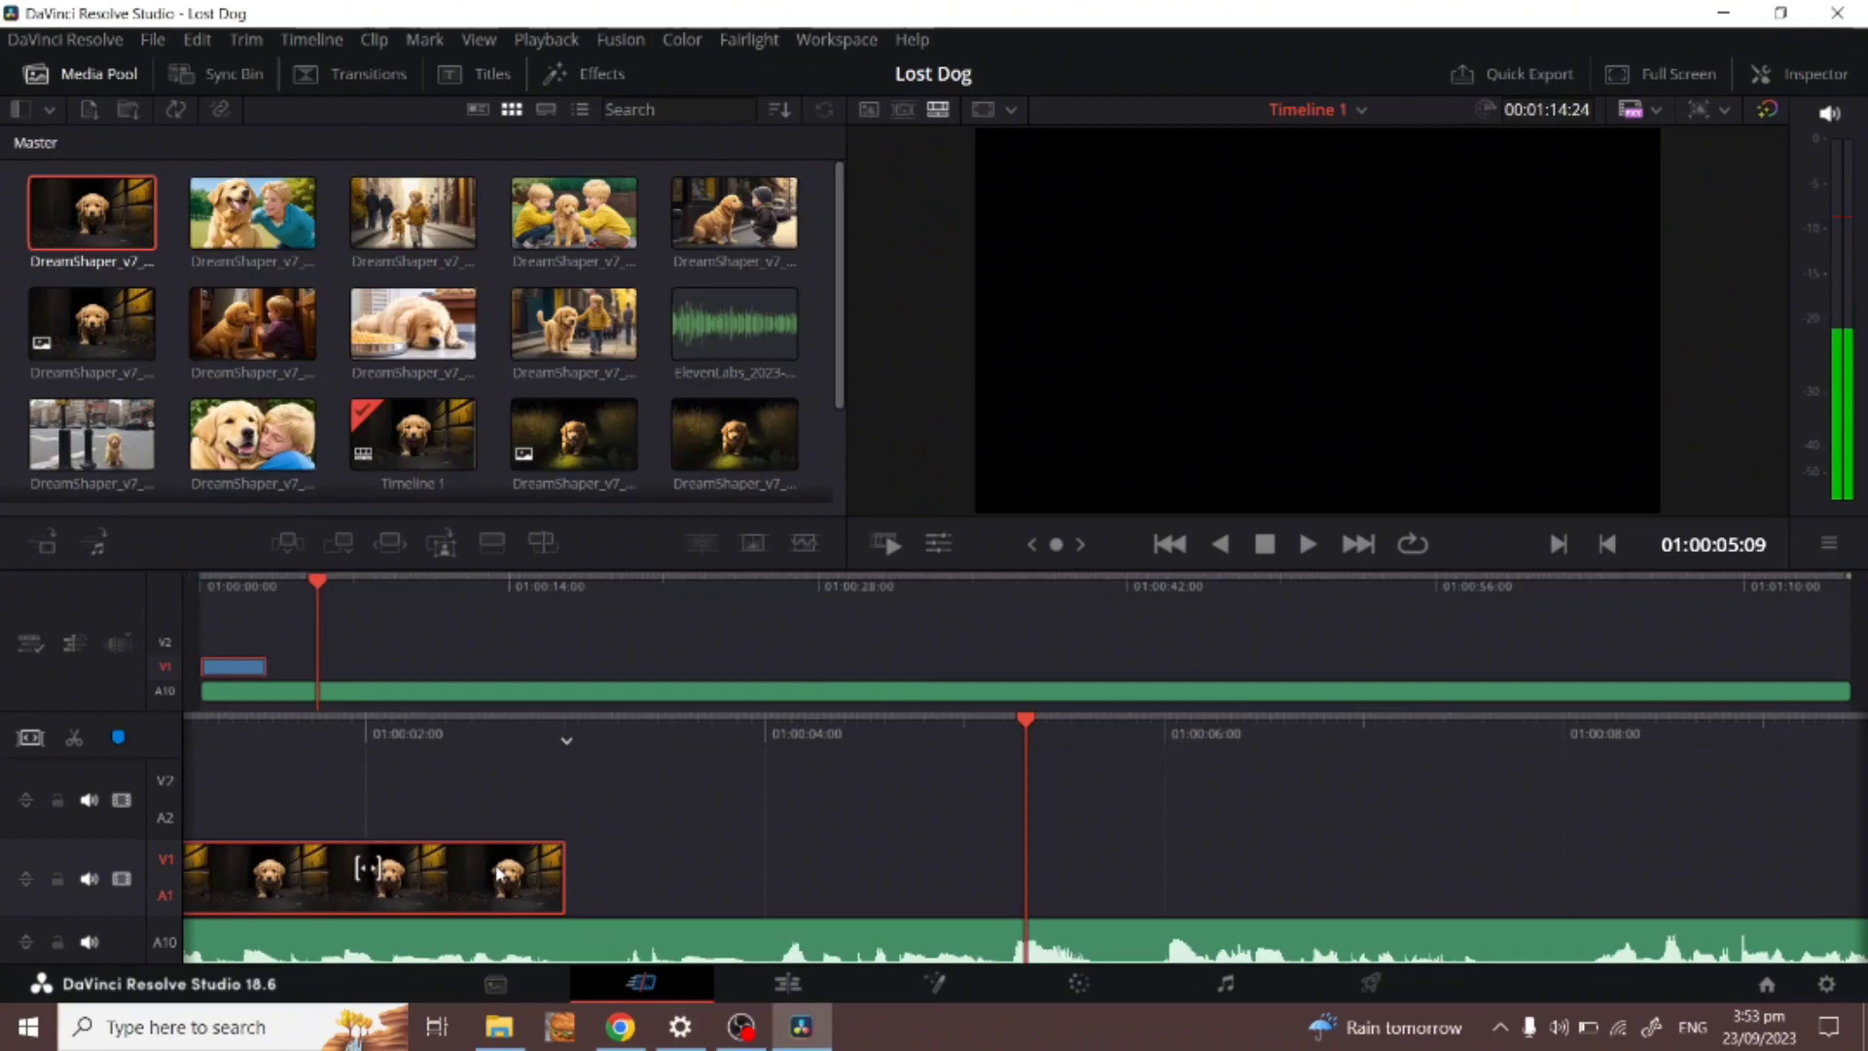
pyautogui.rightClick(499, 873)
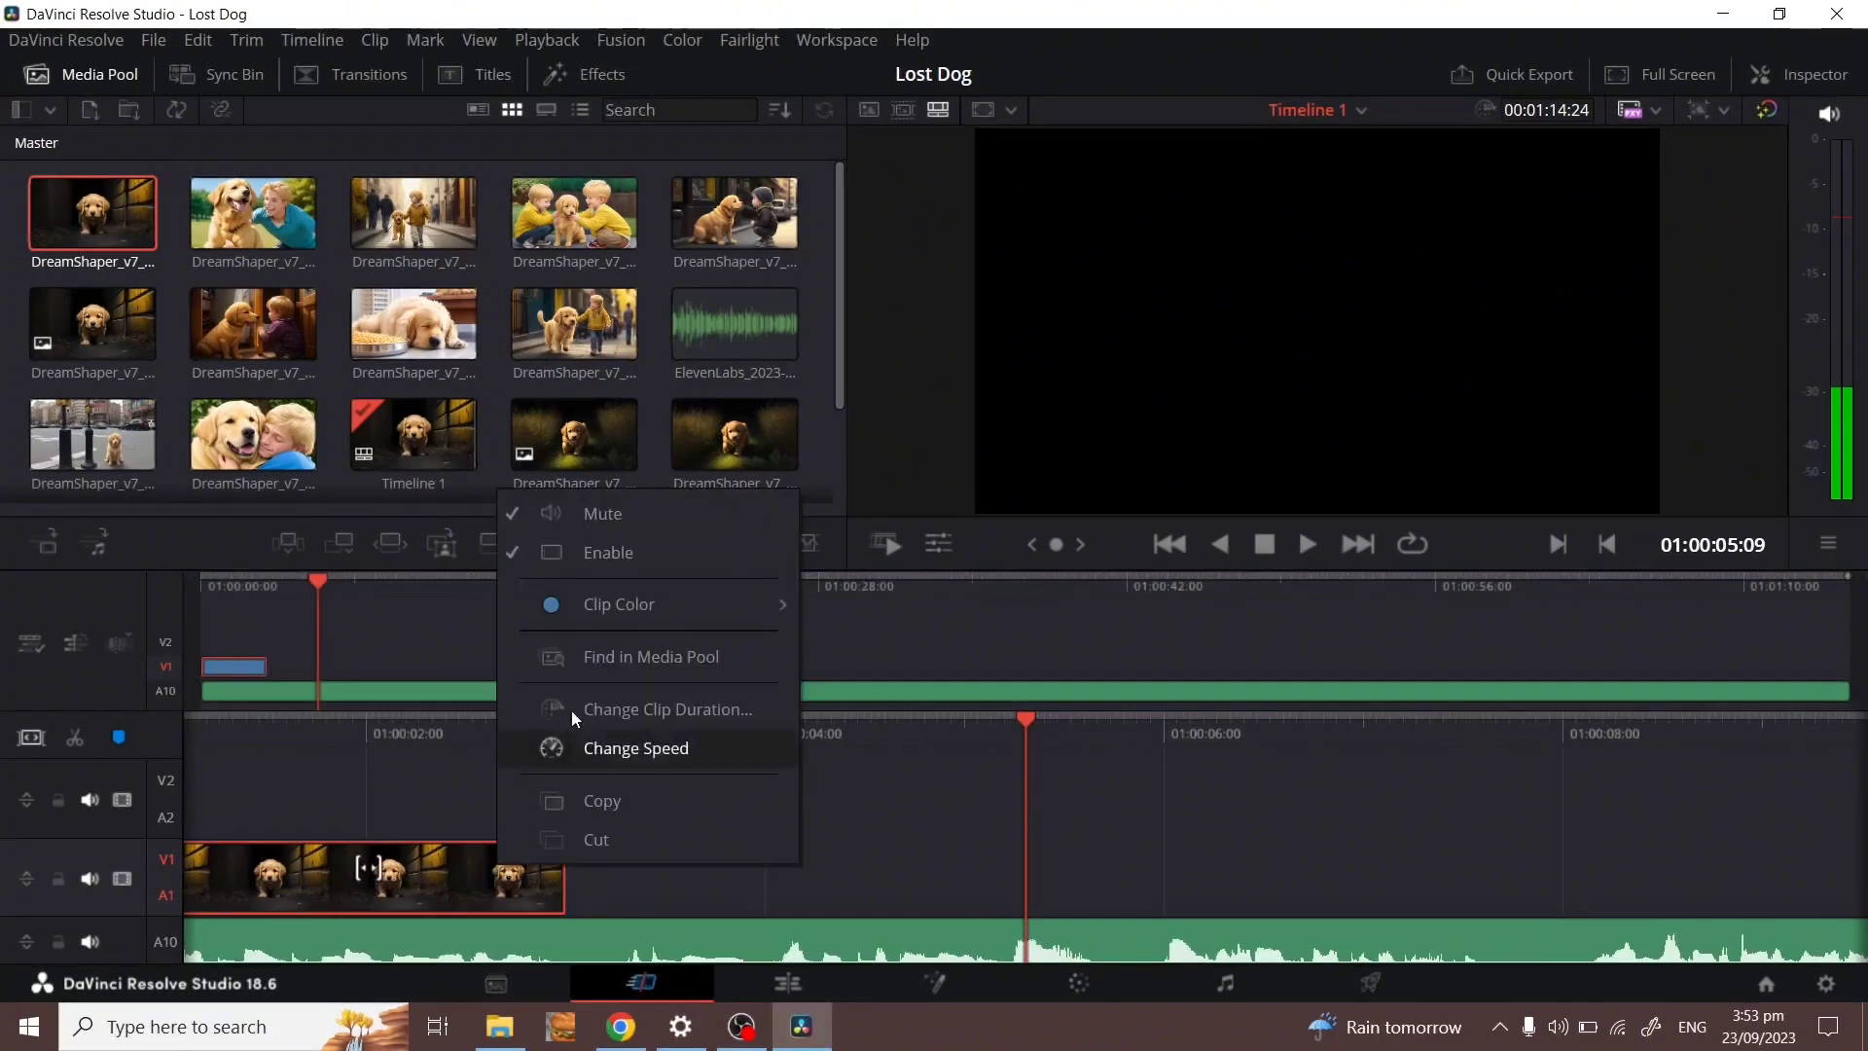
pyautogui.click(610, 805)
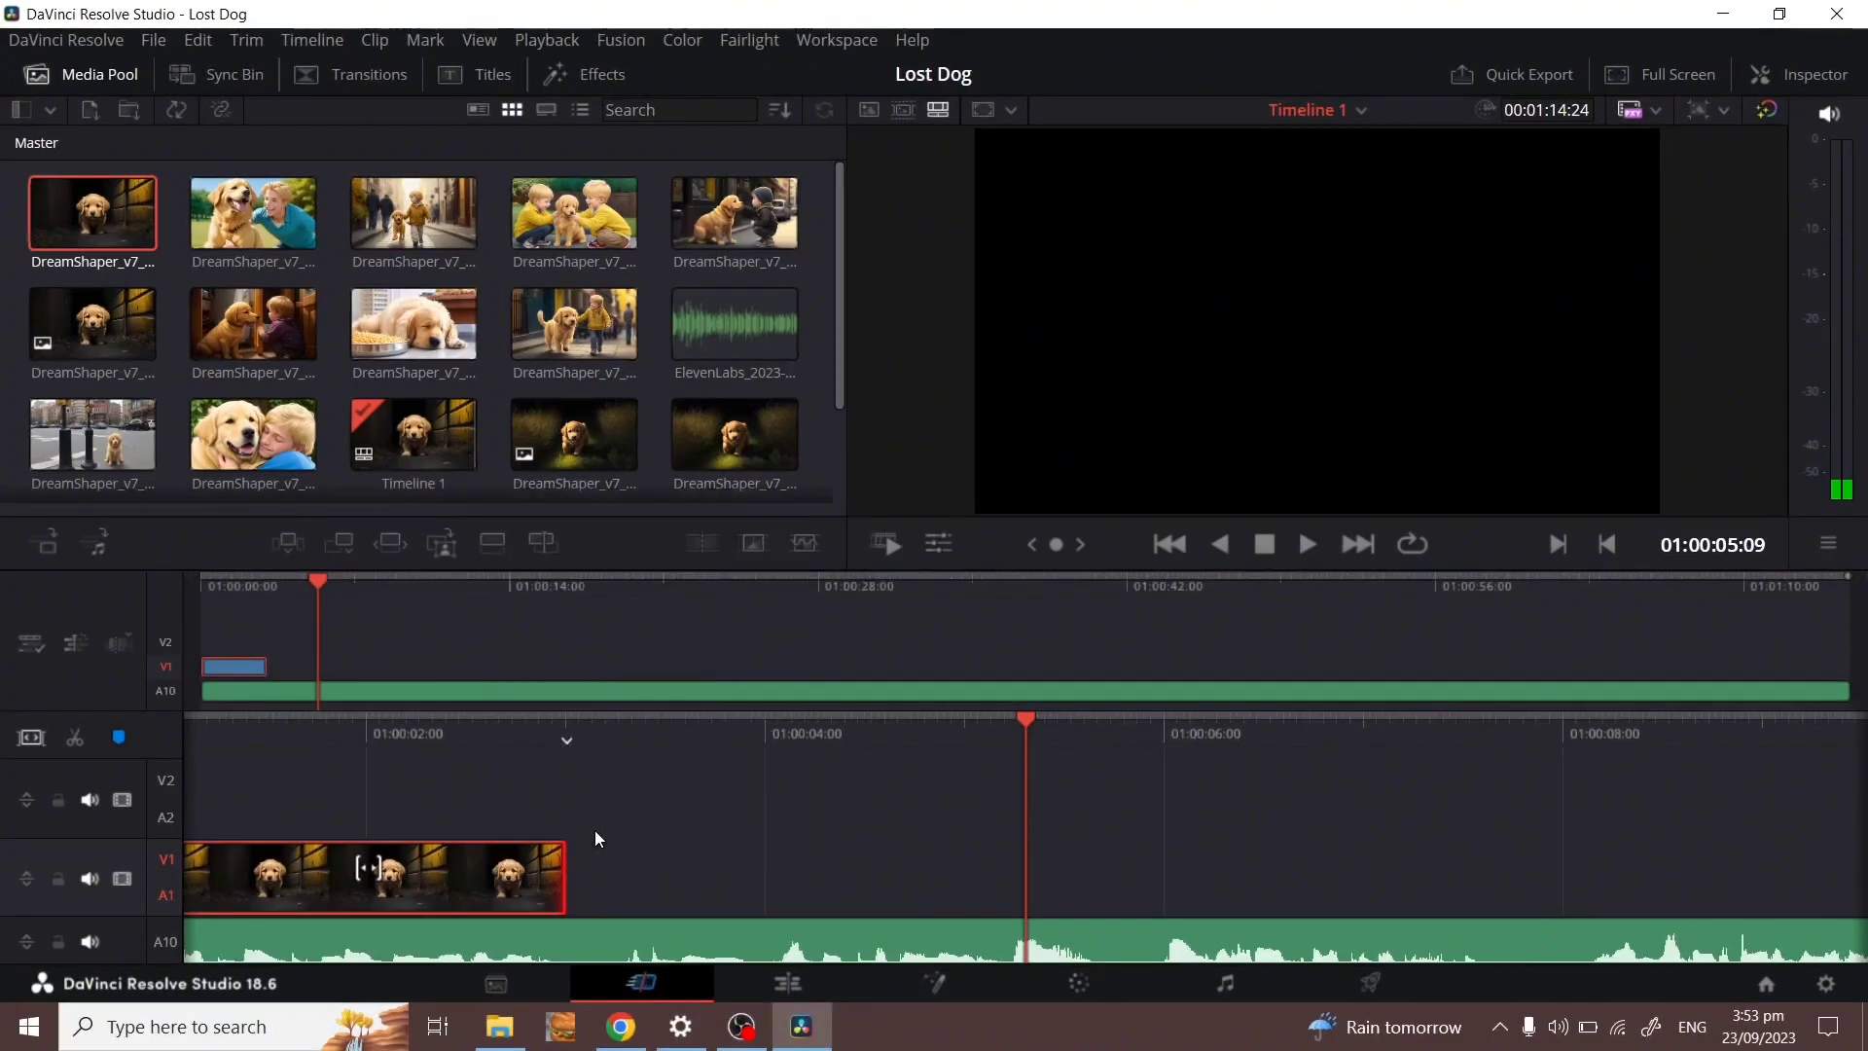
pyautogui.click(599, 877)
pyautogui.rightClick(616, 888)
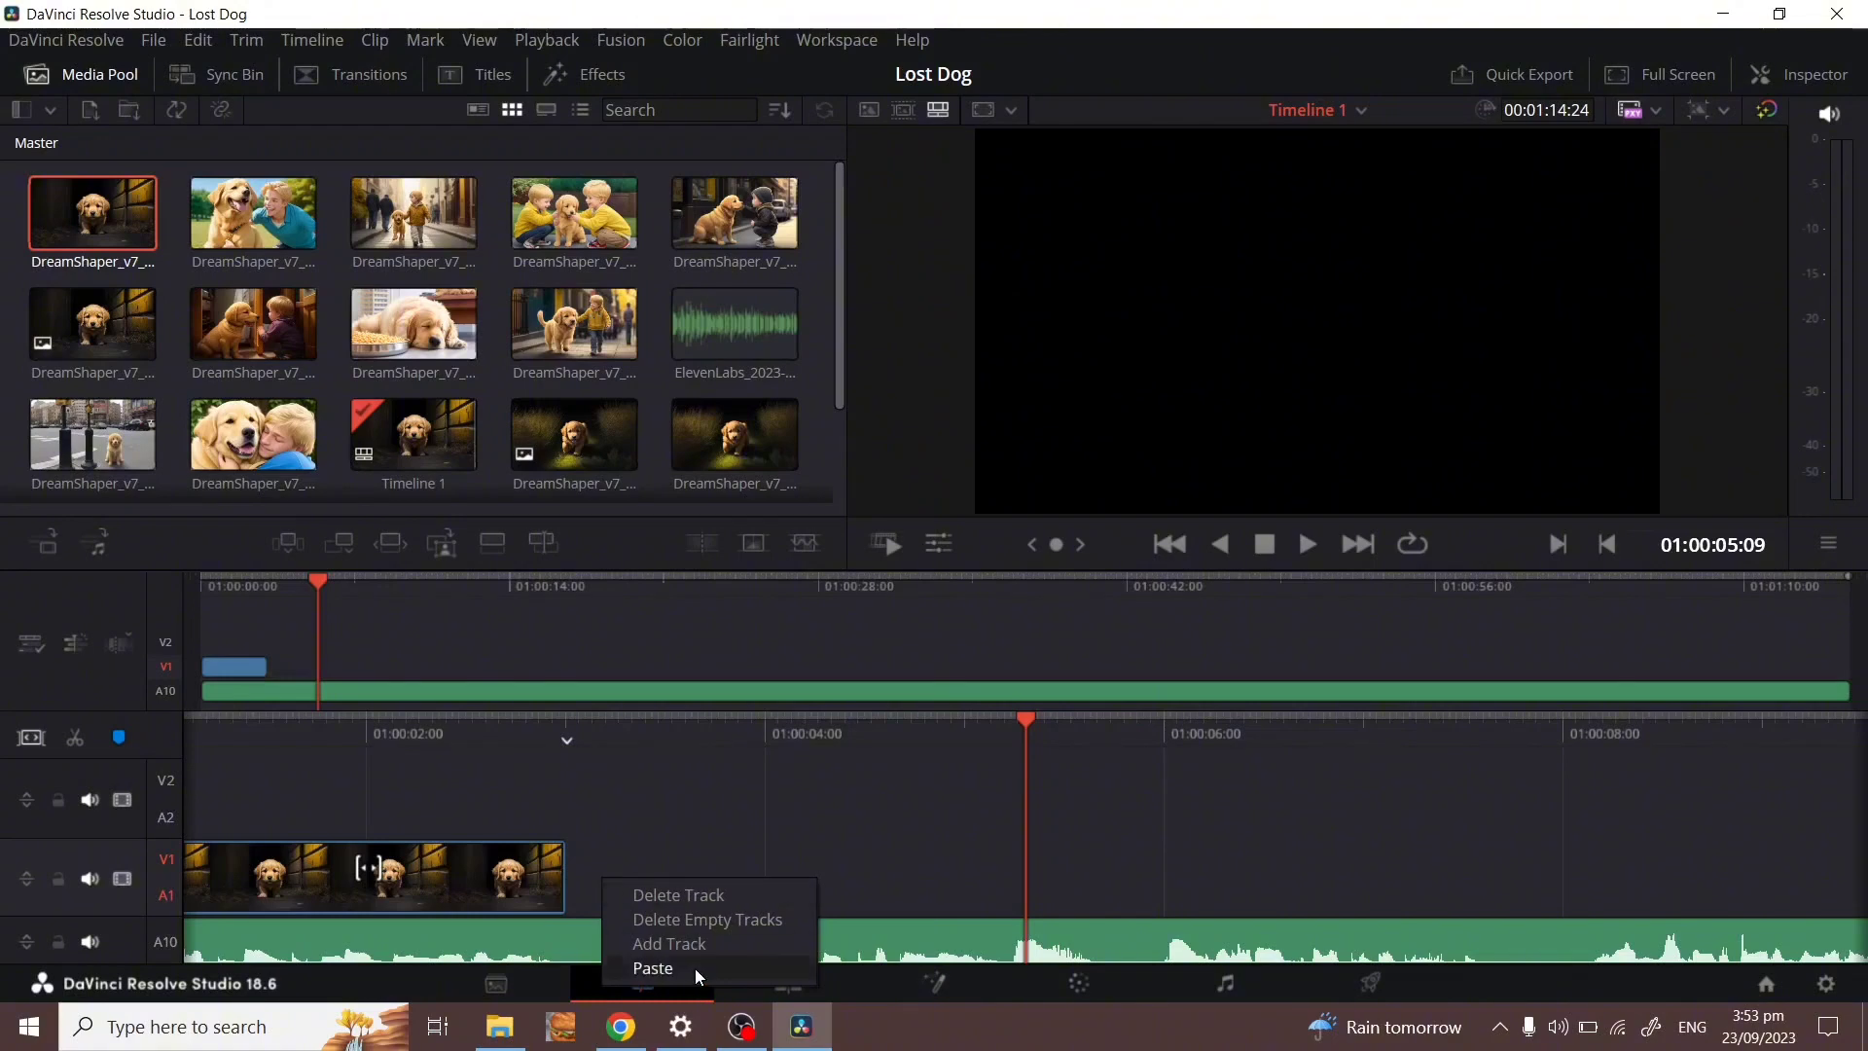
pyautogui.click(695, 967)
pyautogui.press('Home')
pyautogui.press('space')
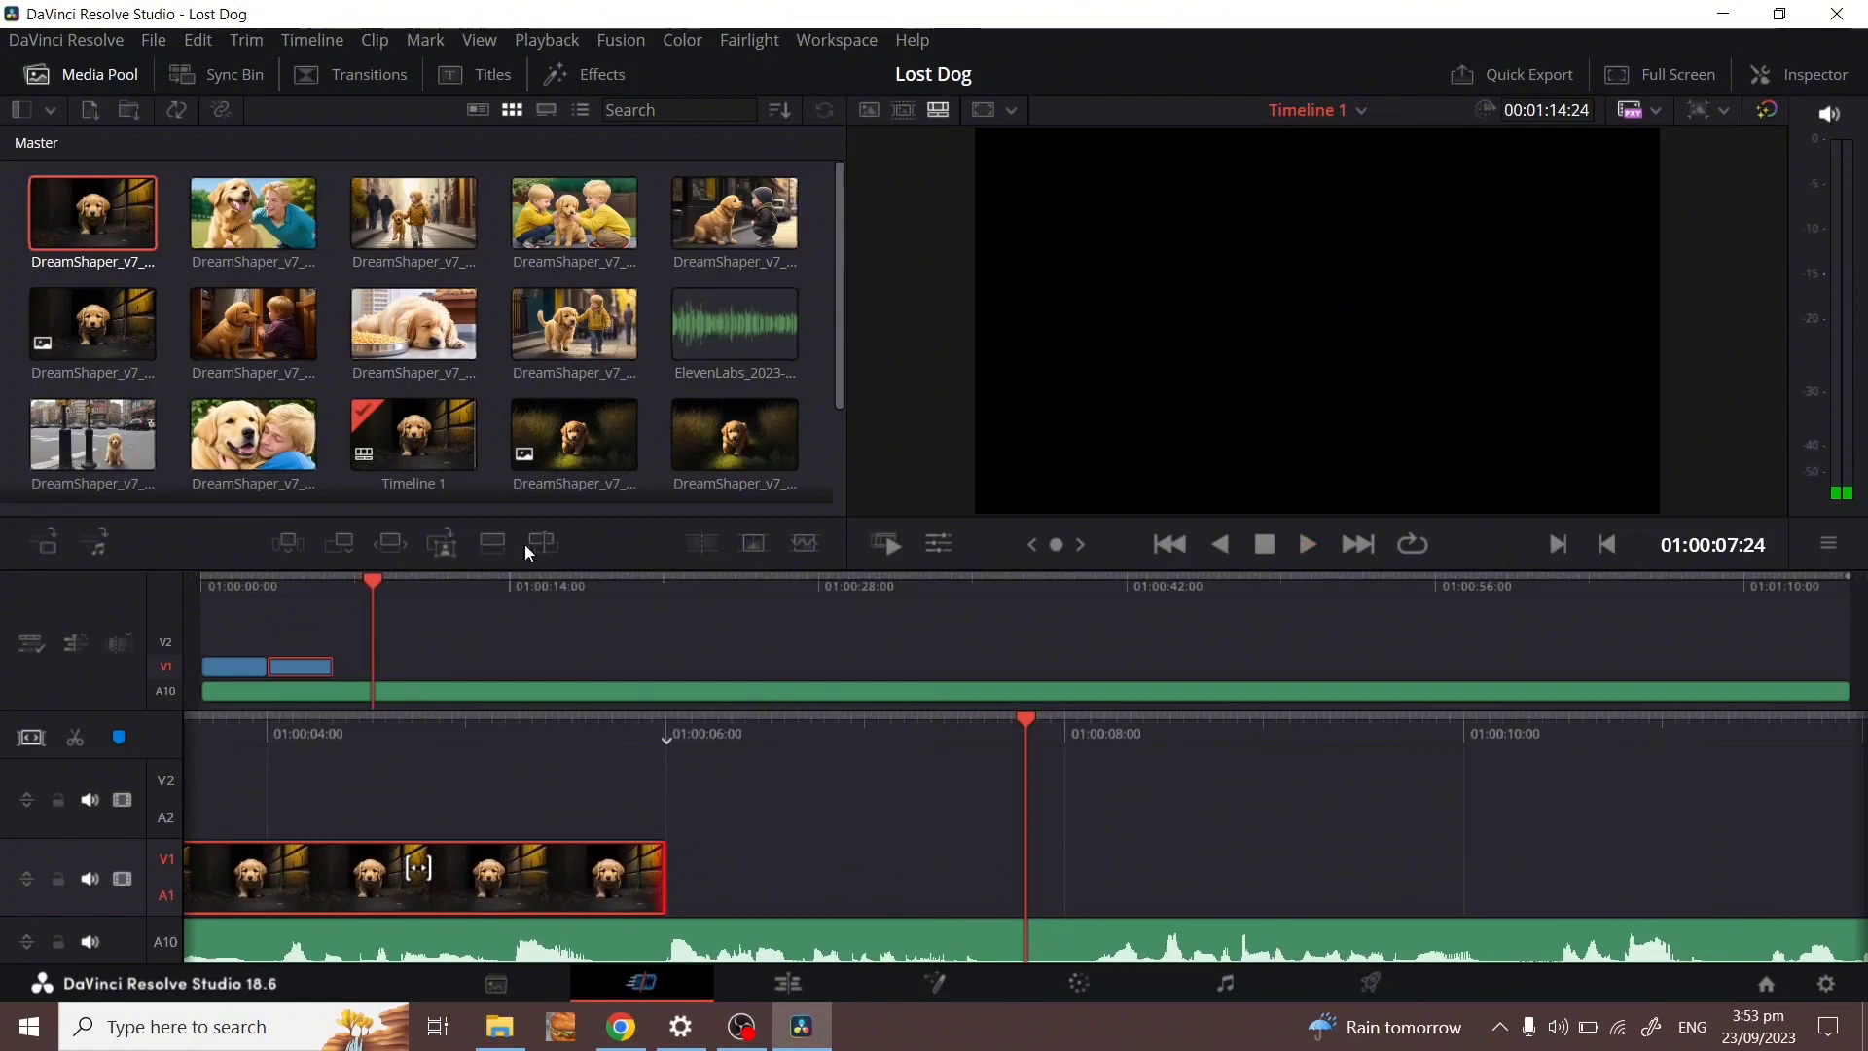
# Add another dog clip, trim the second clip by 25 frames, and append a DreamShaper clip.
pyautogui.moveTo(93, 326); pyautogui.dragTo(715, 855)
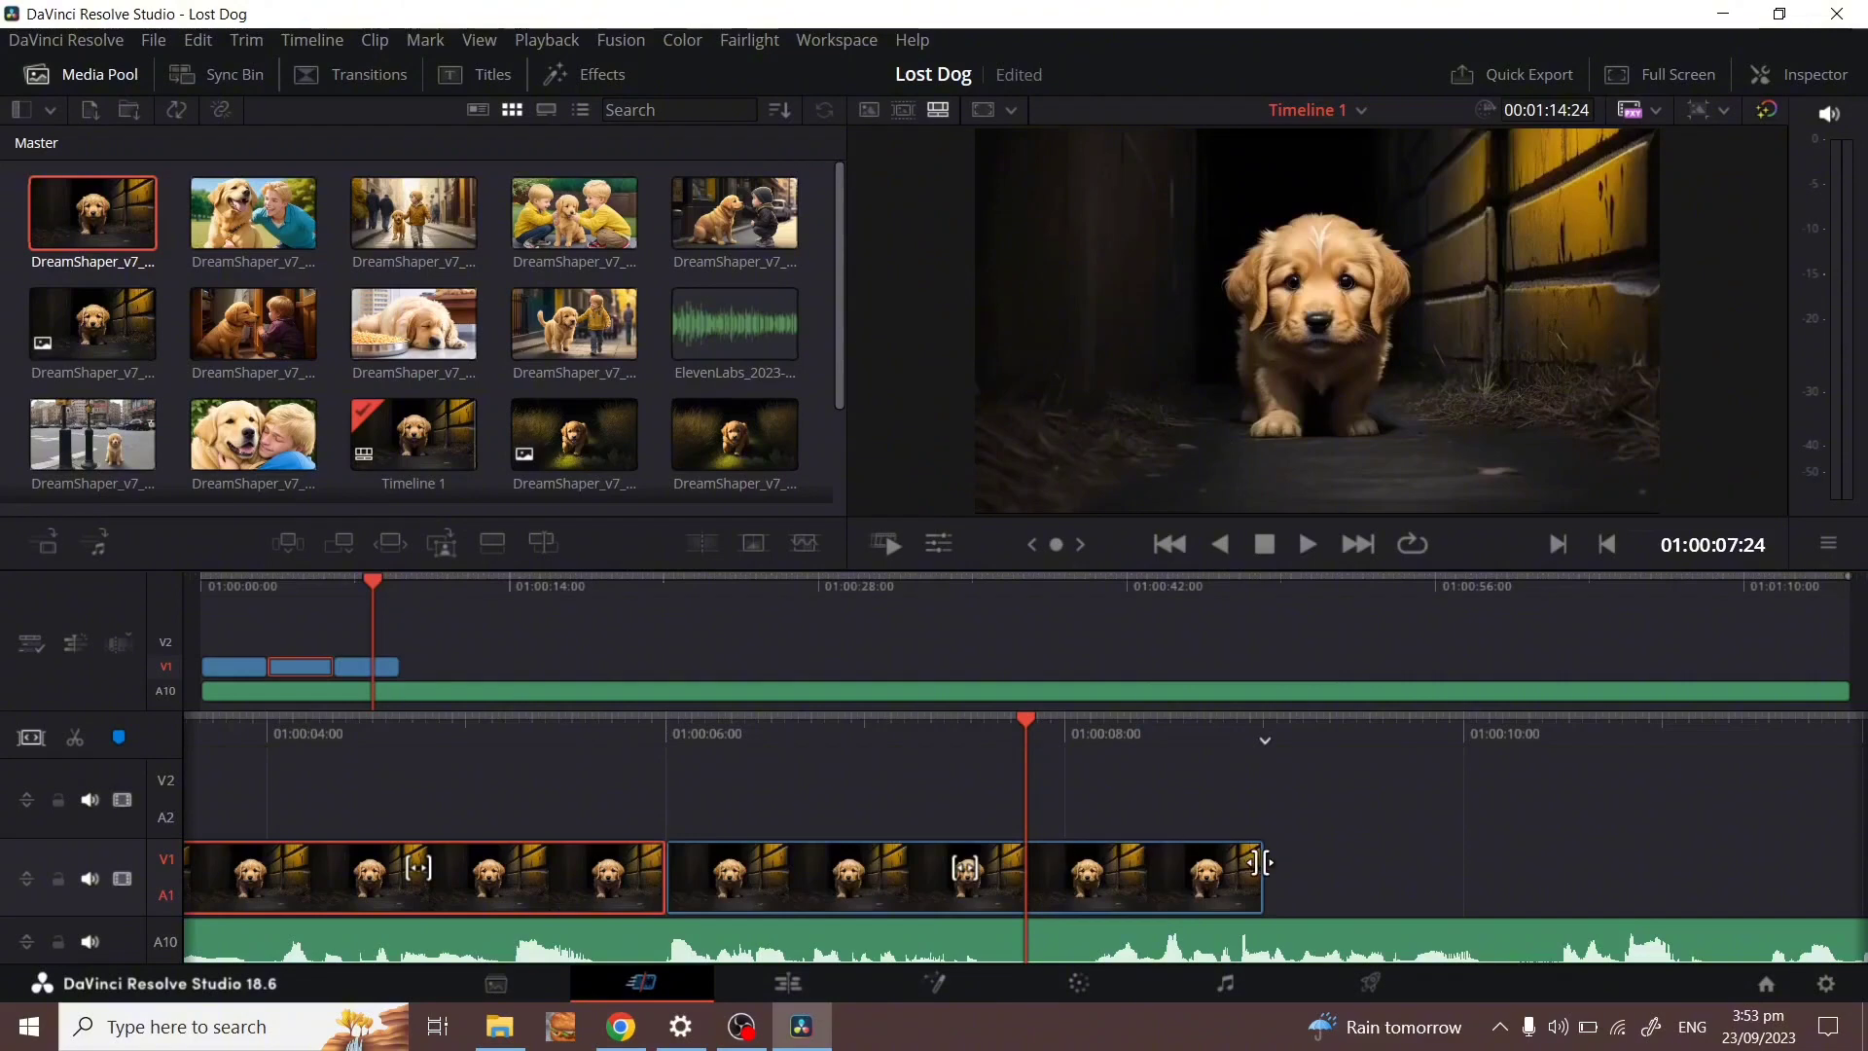
pyautogui.moveTo(1255, 863); pyautogui.dragTo(1081, 952)
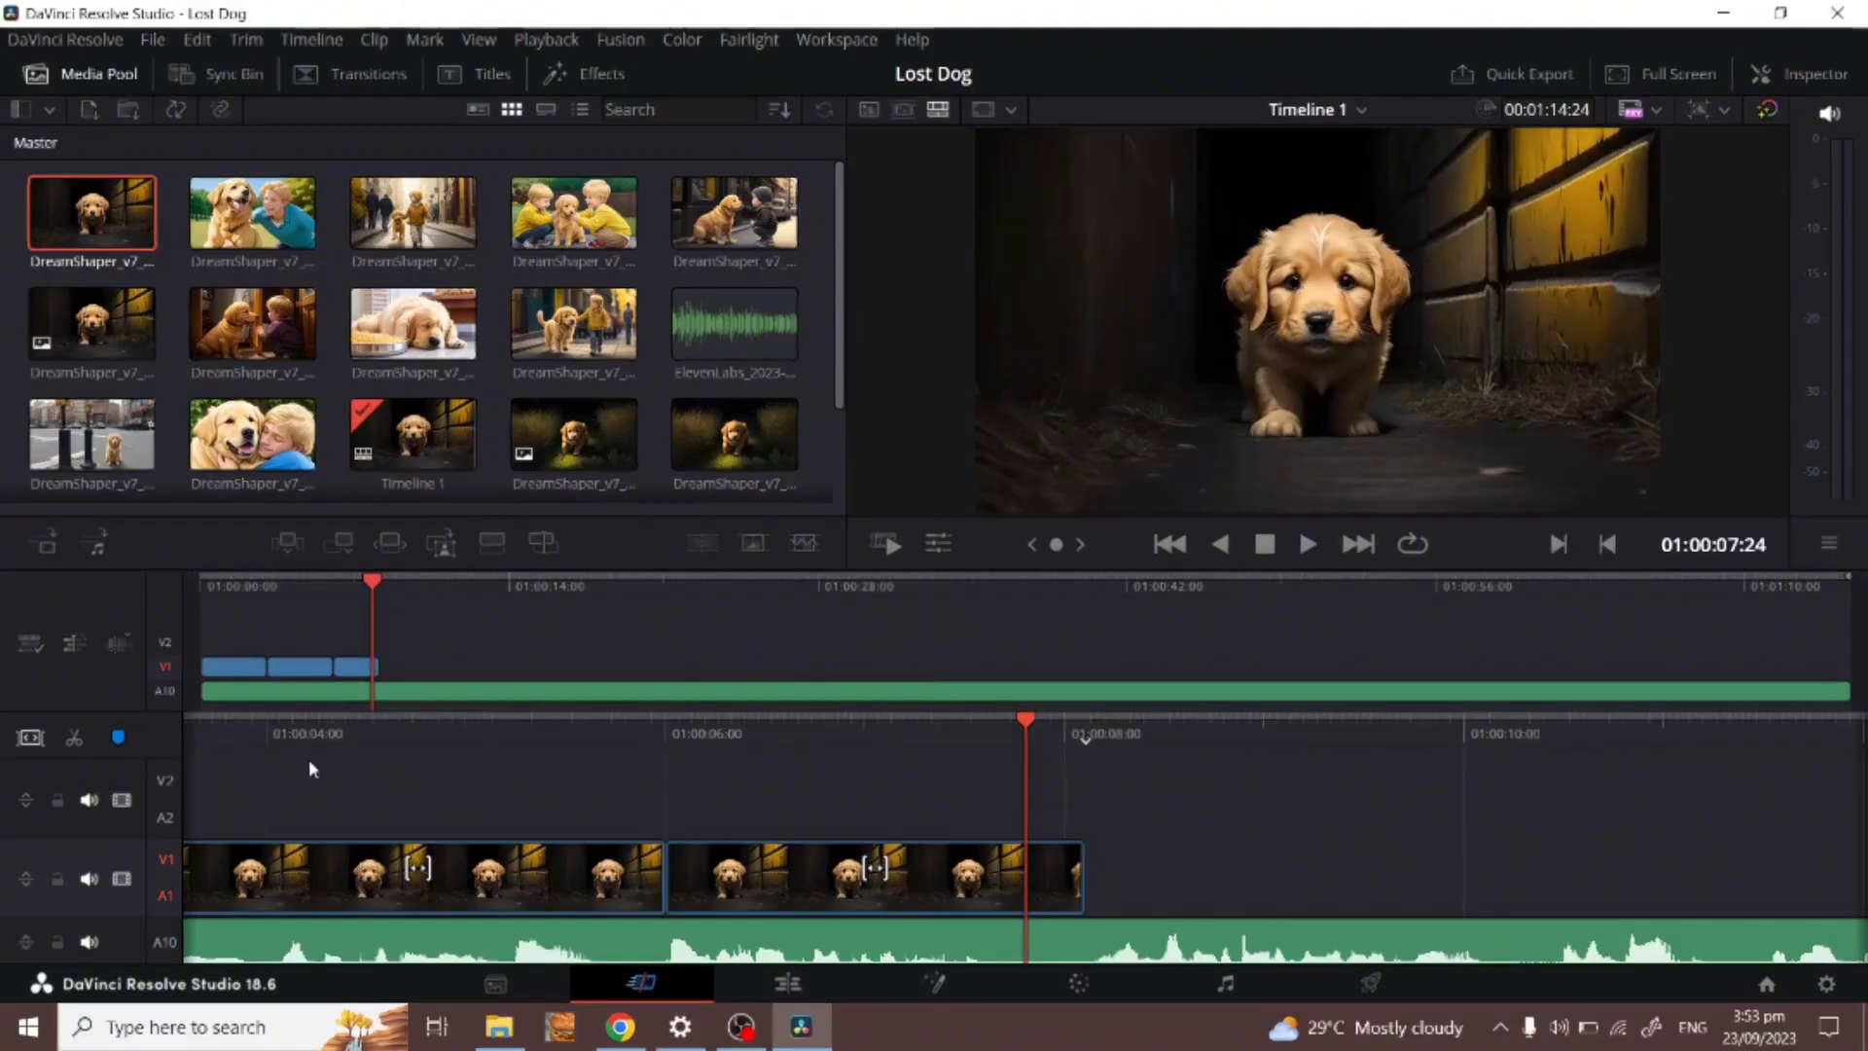
pyautogui.scroll(-2, 494, 257)
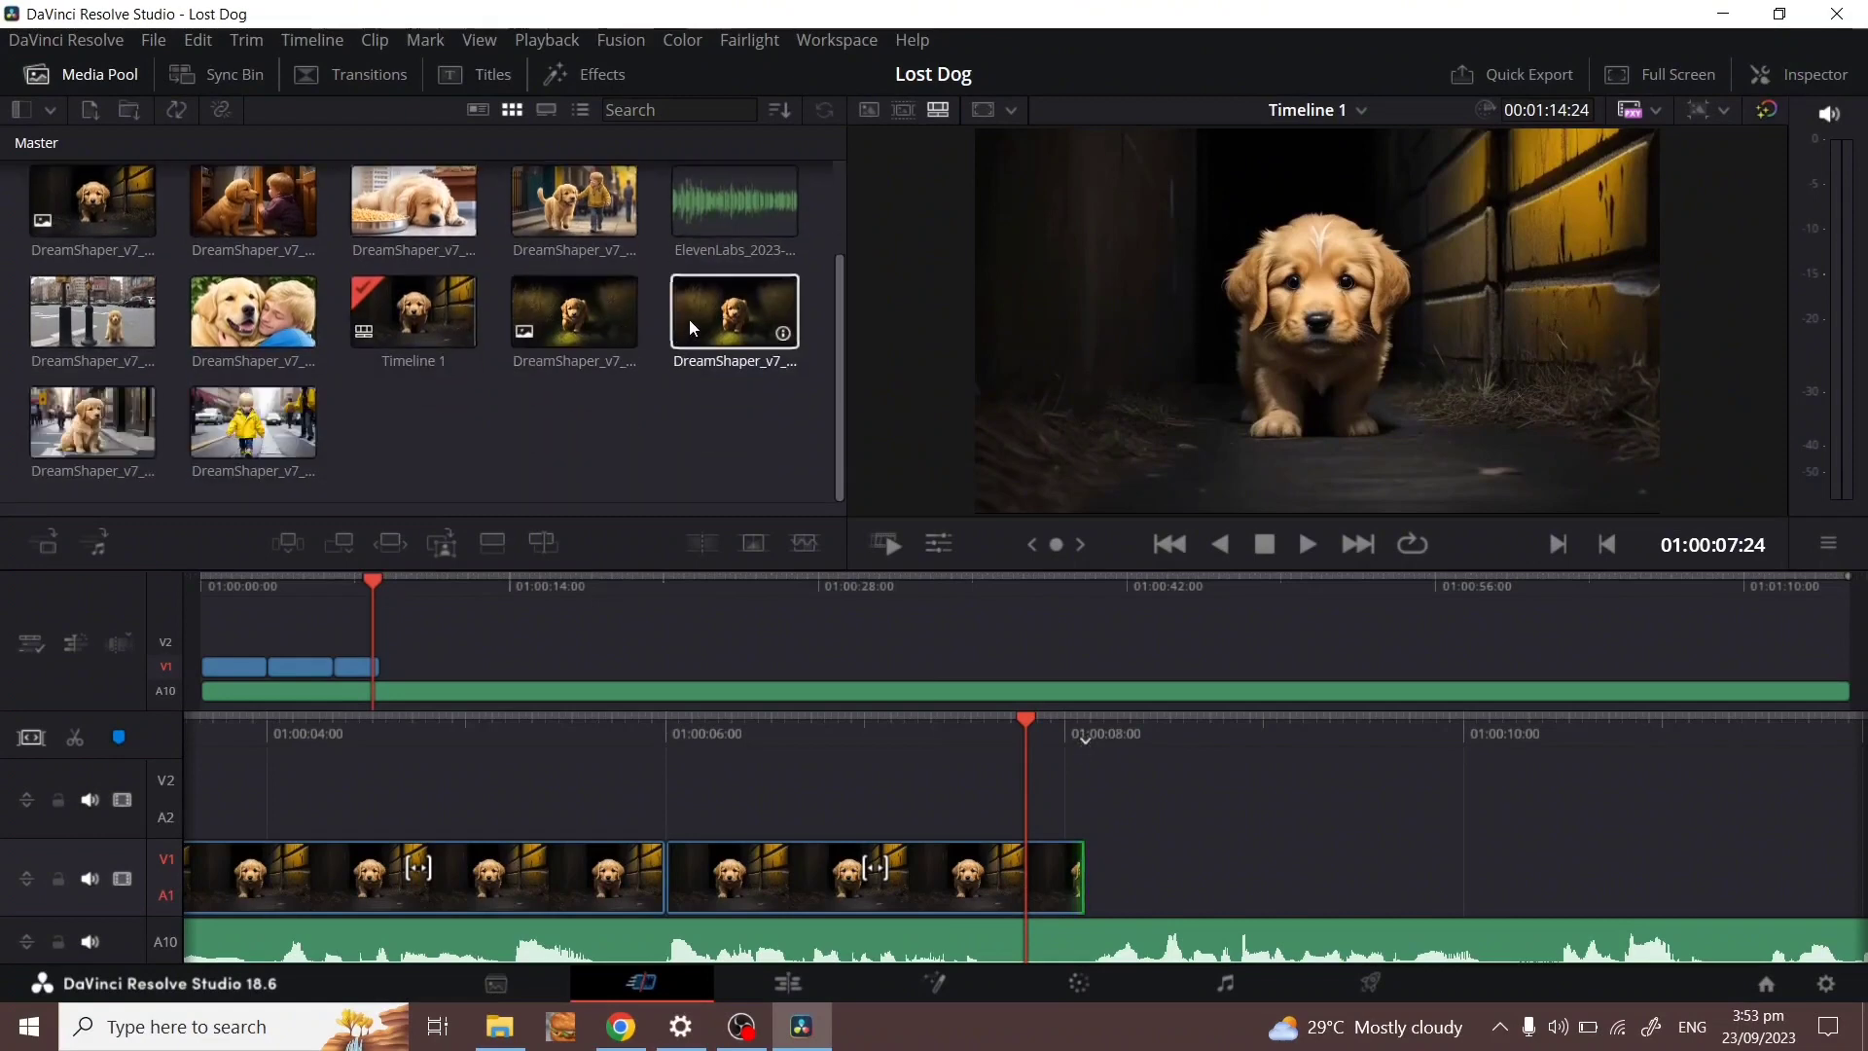
pyautogui.moveTo(710, 316); pyautogui.dragTo(1132, 890)
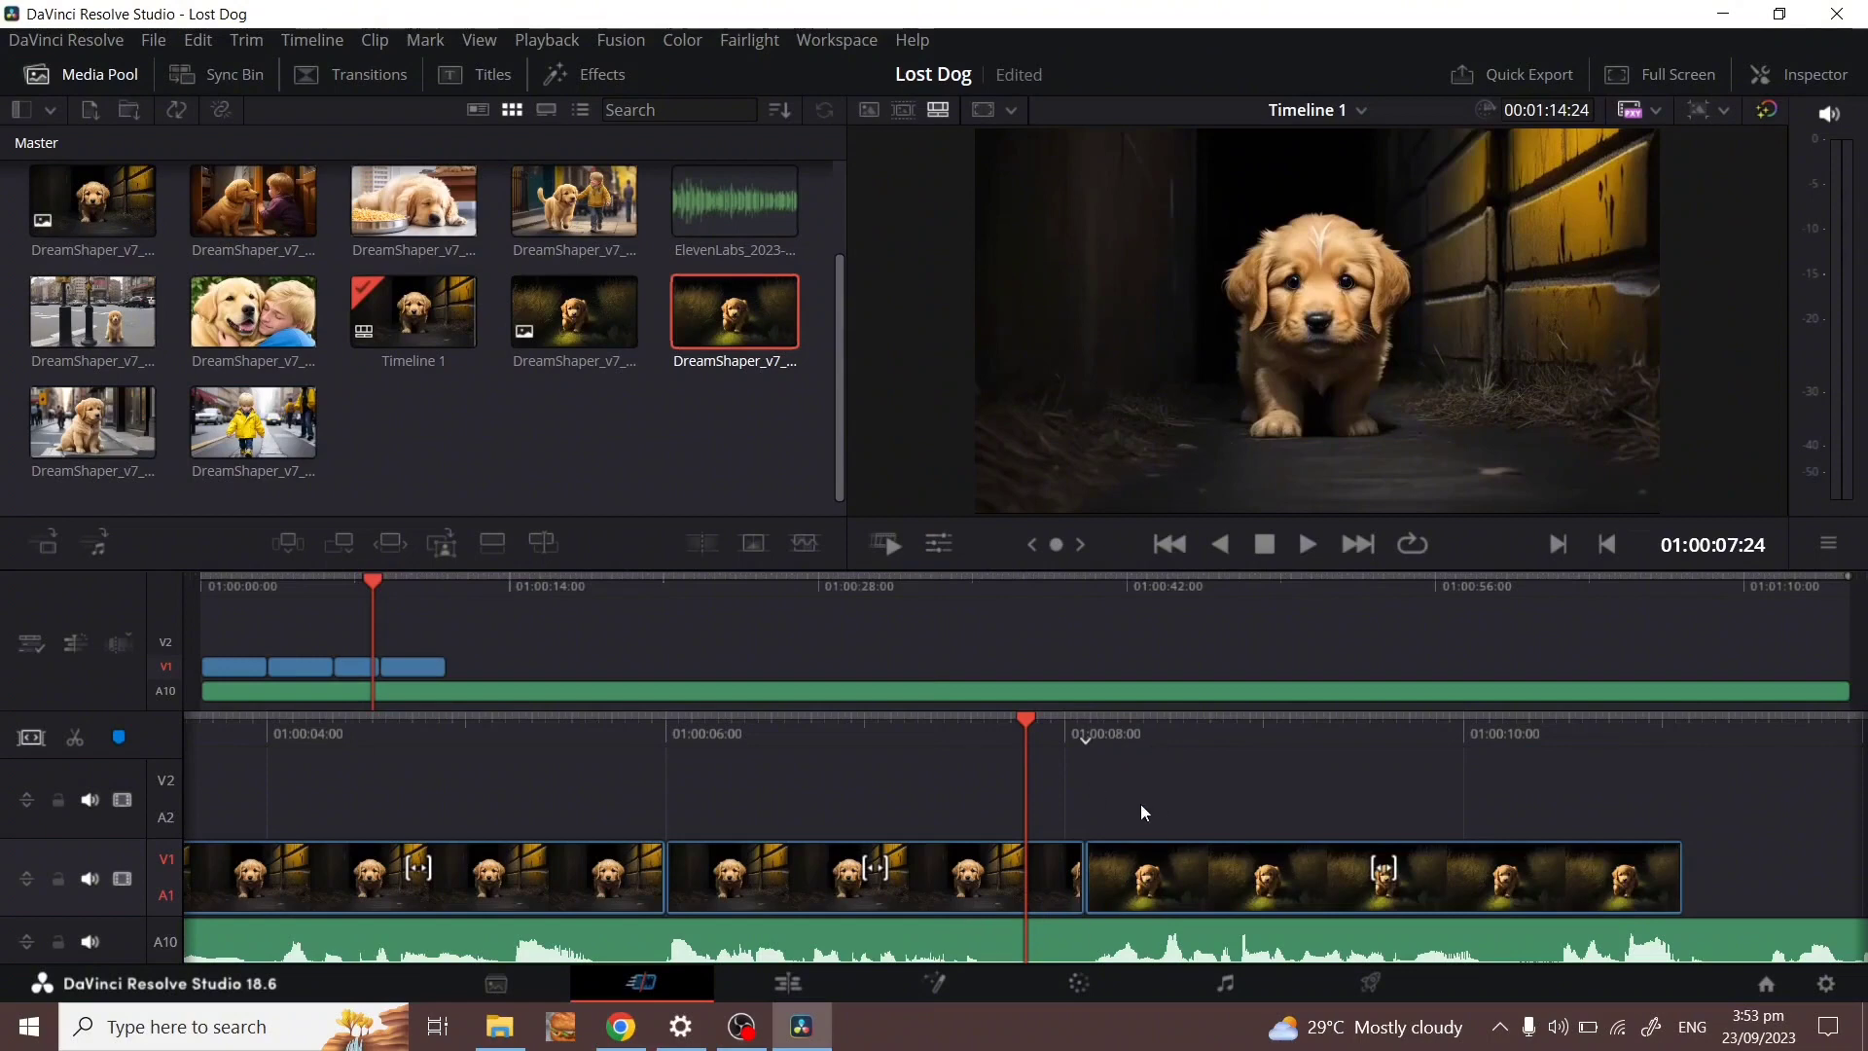
pyautogui.press('v')
# Review the new clips, append one more DreamShaper clip at the end of V1, then export the timeline.
pyautogui.moveTo(957, 723); pyautogui.dragTo(1347, 731)
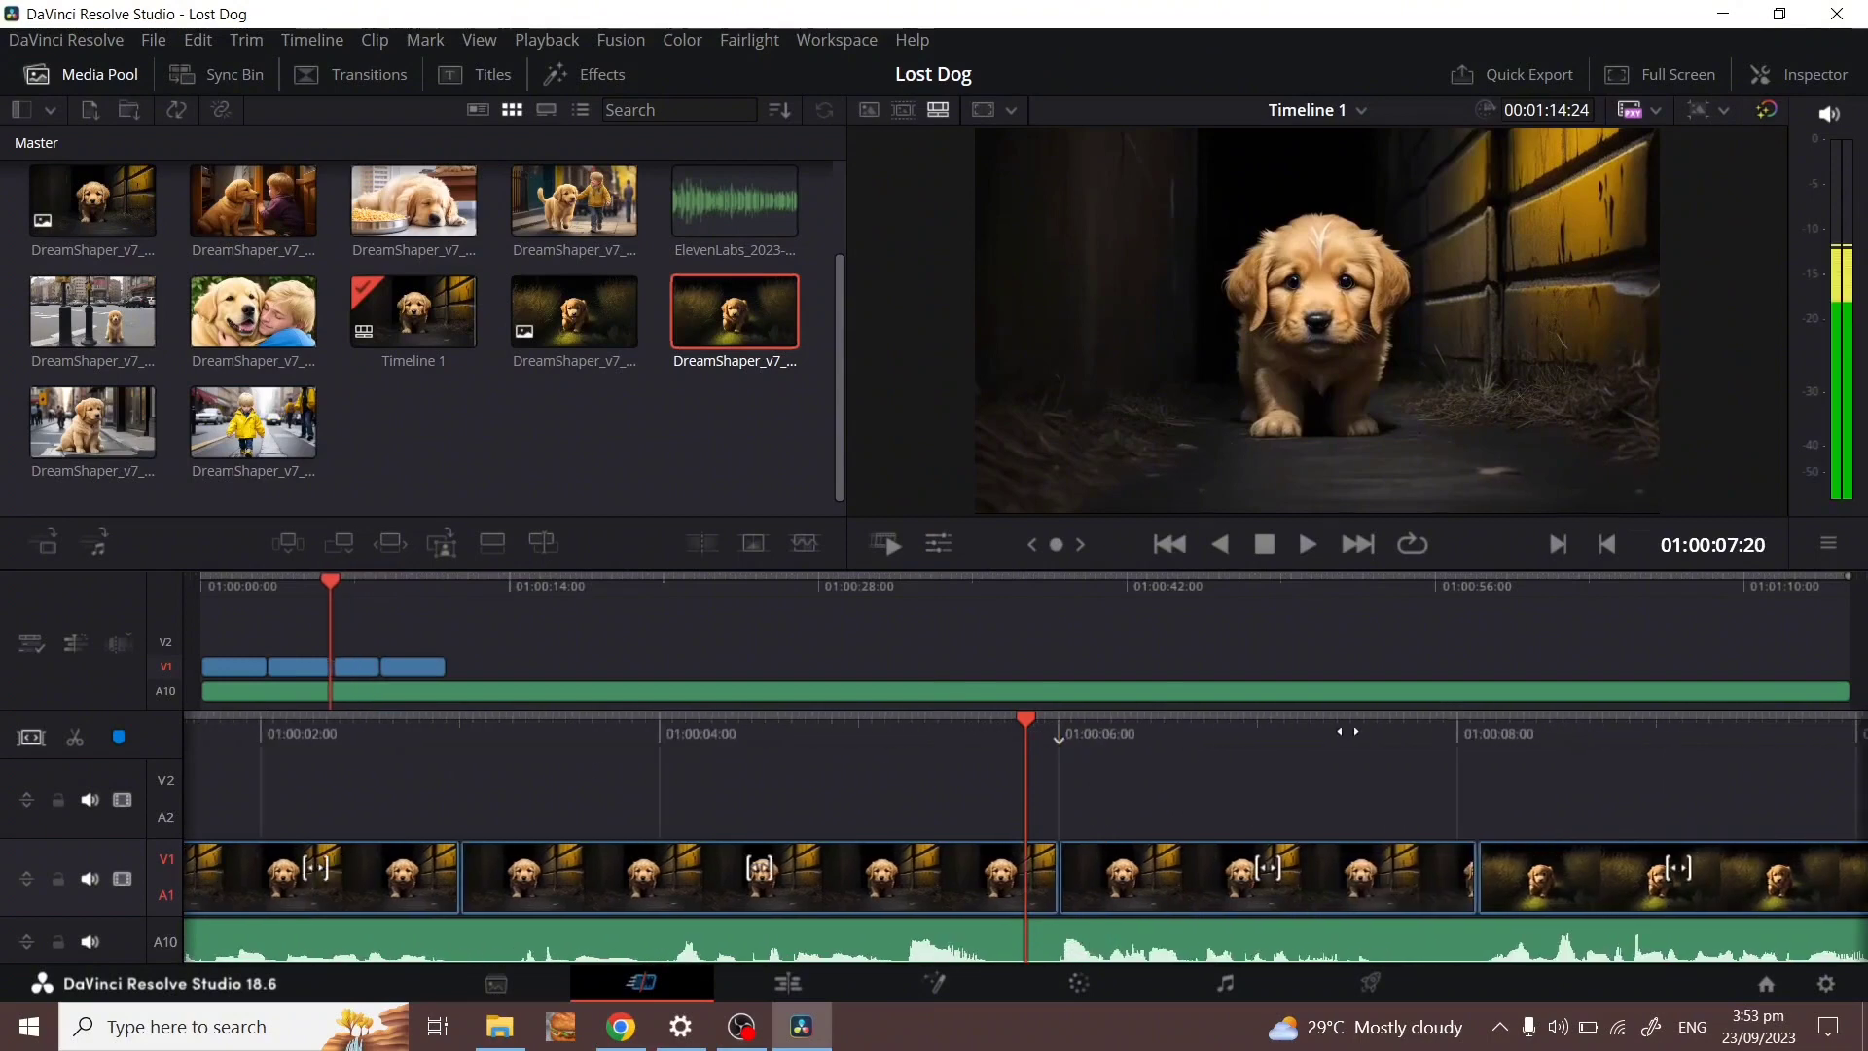
pyautogui.press('space')
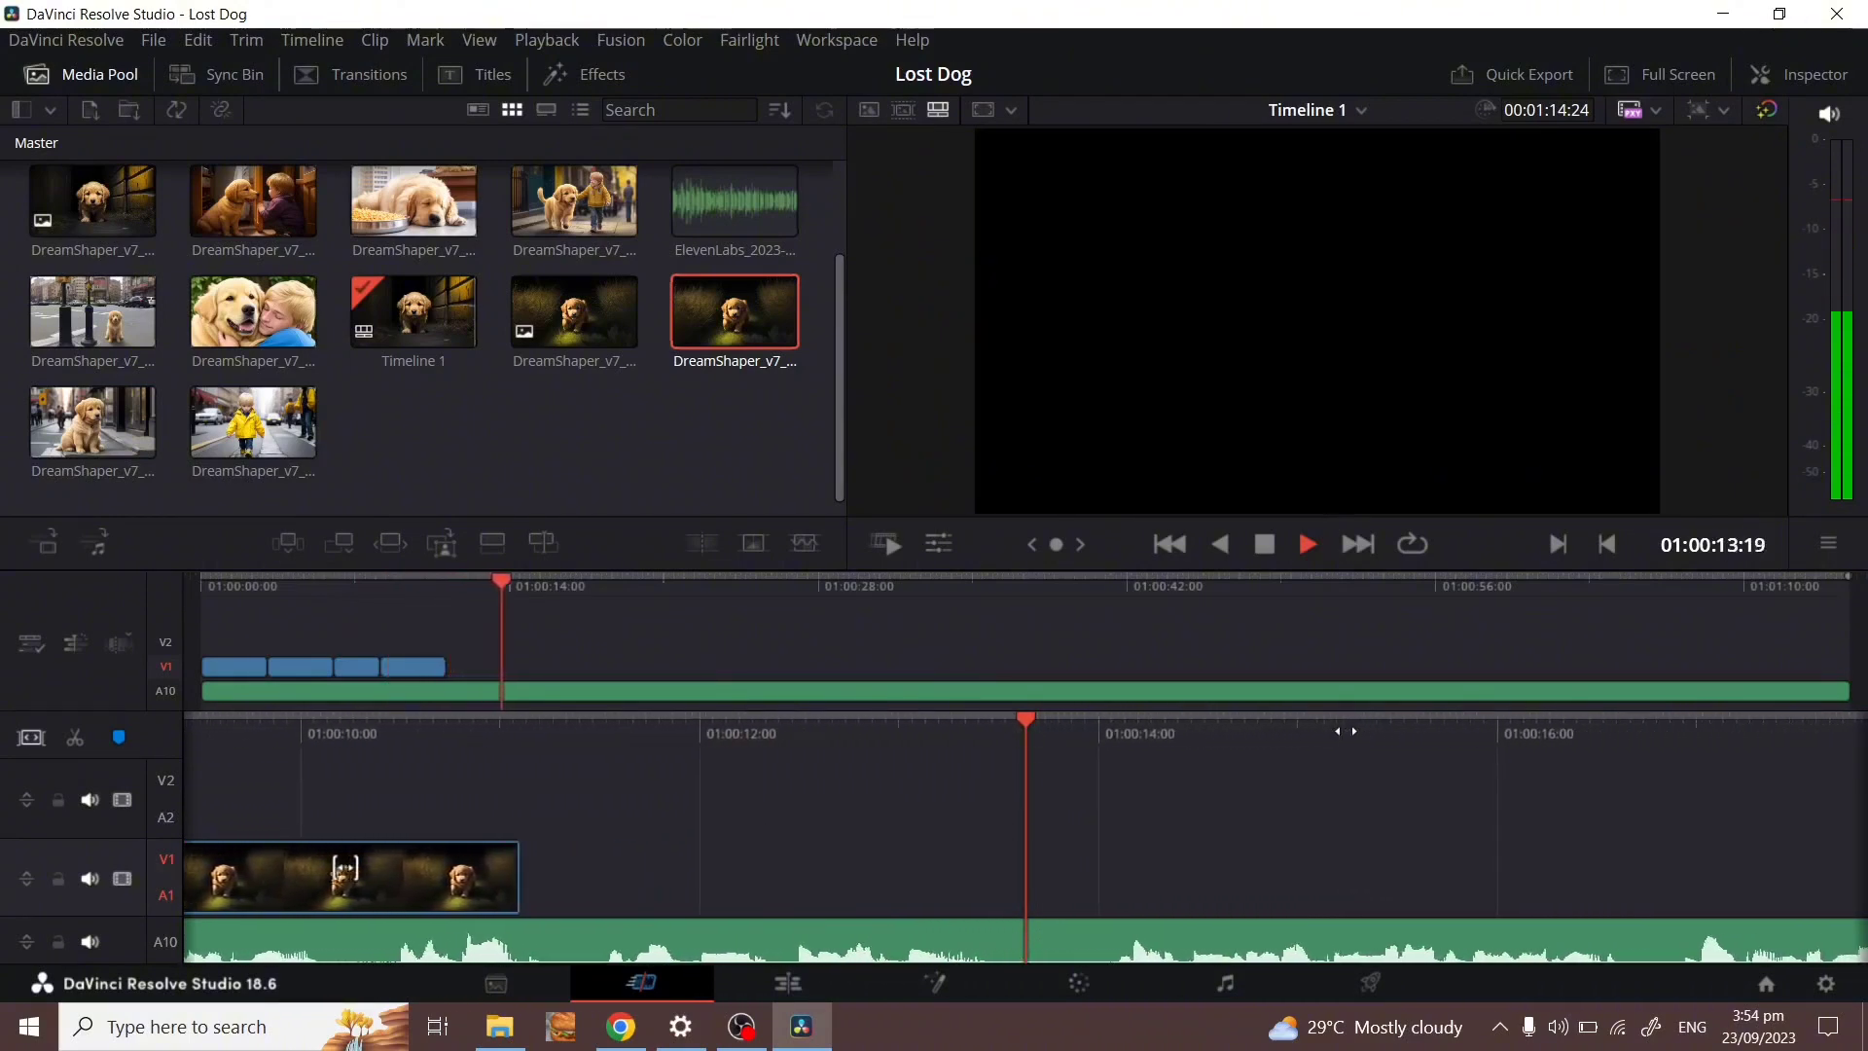
pyautogui.press('space')
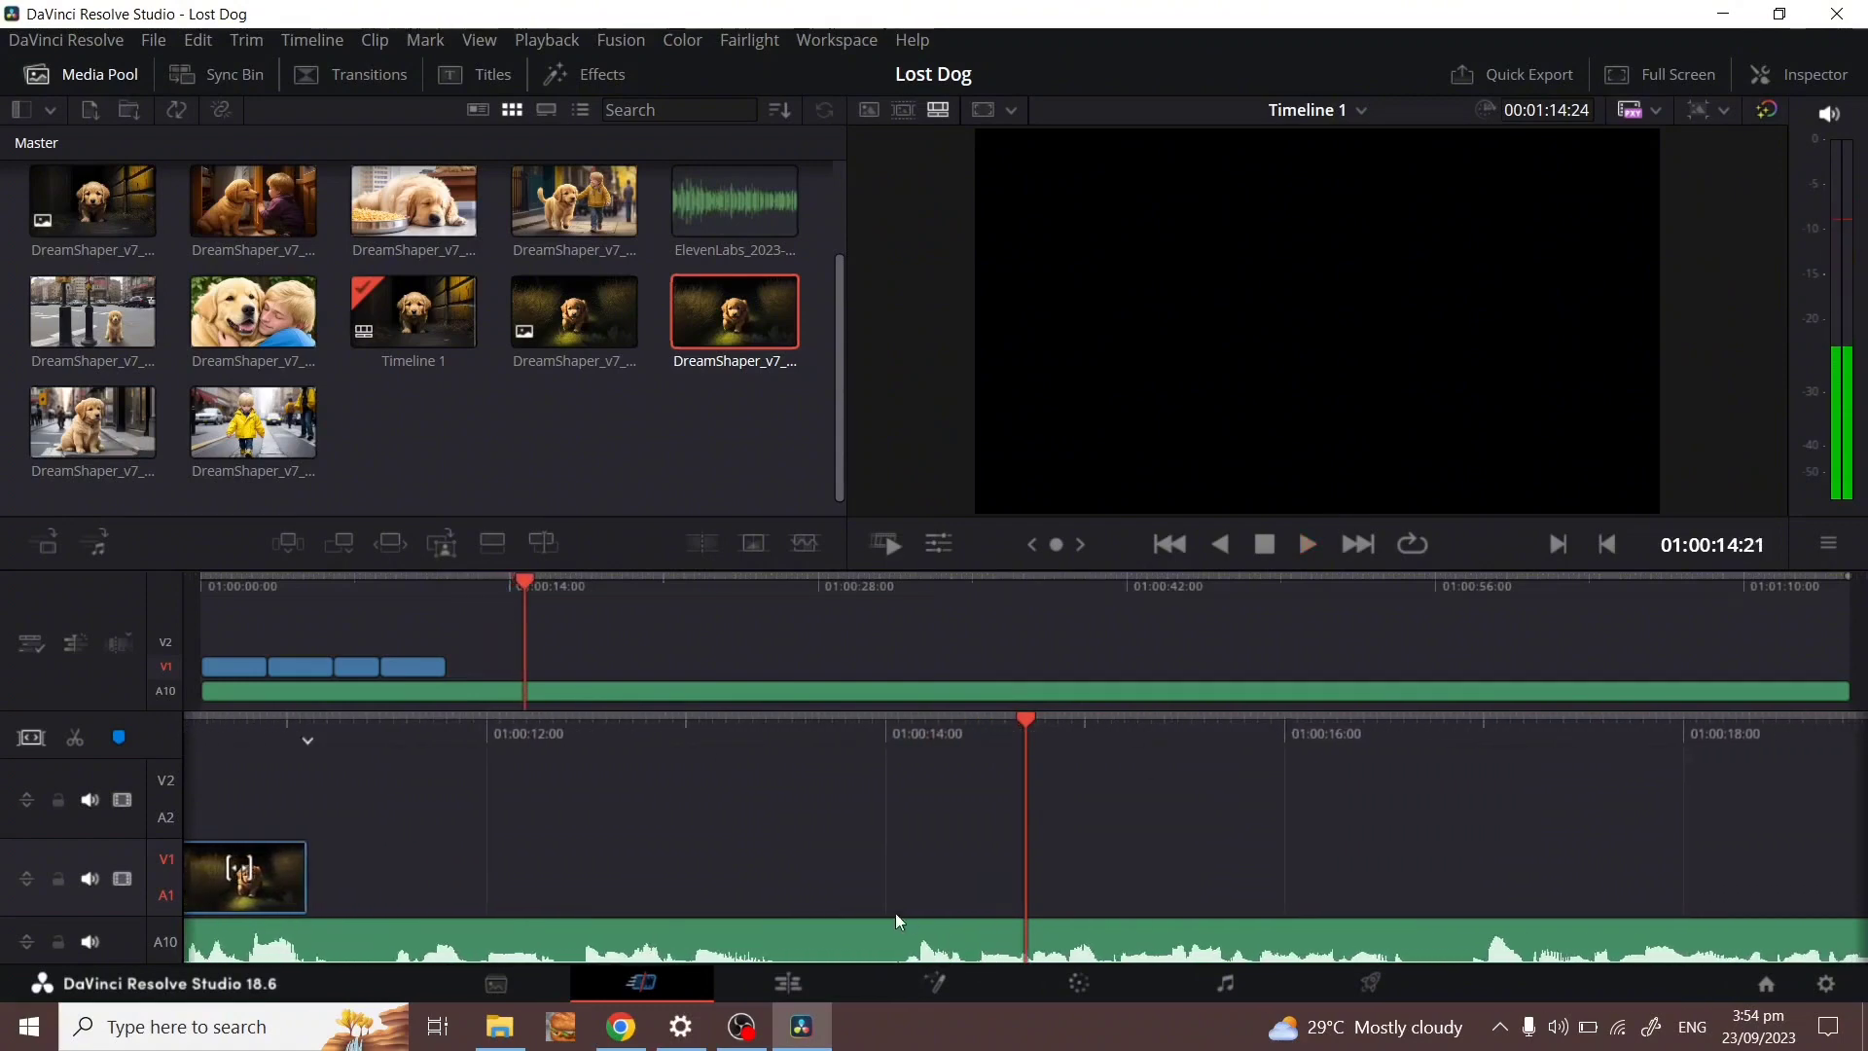
pyautogui.moveTo(742, 734); pyautogui.dragTo(1331, 747)
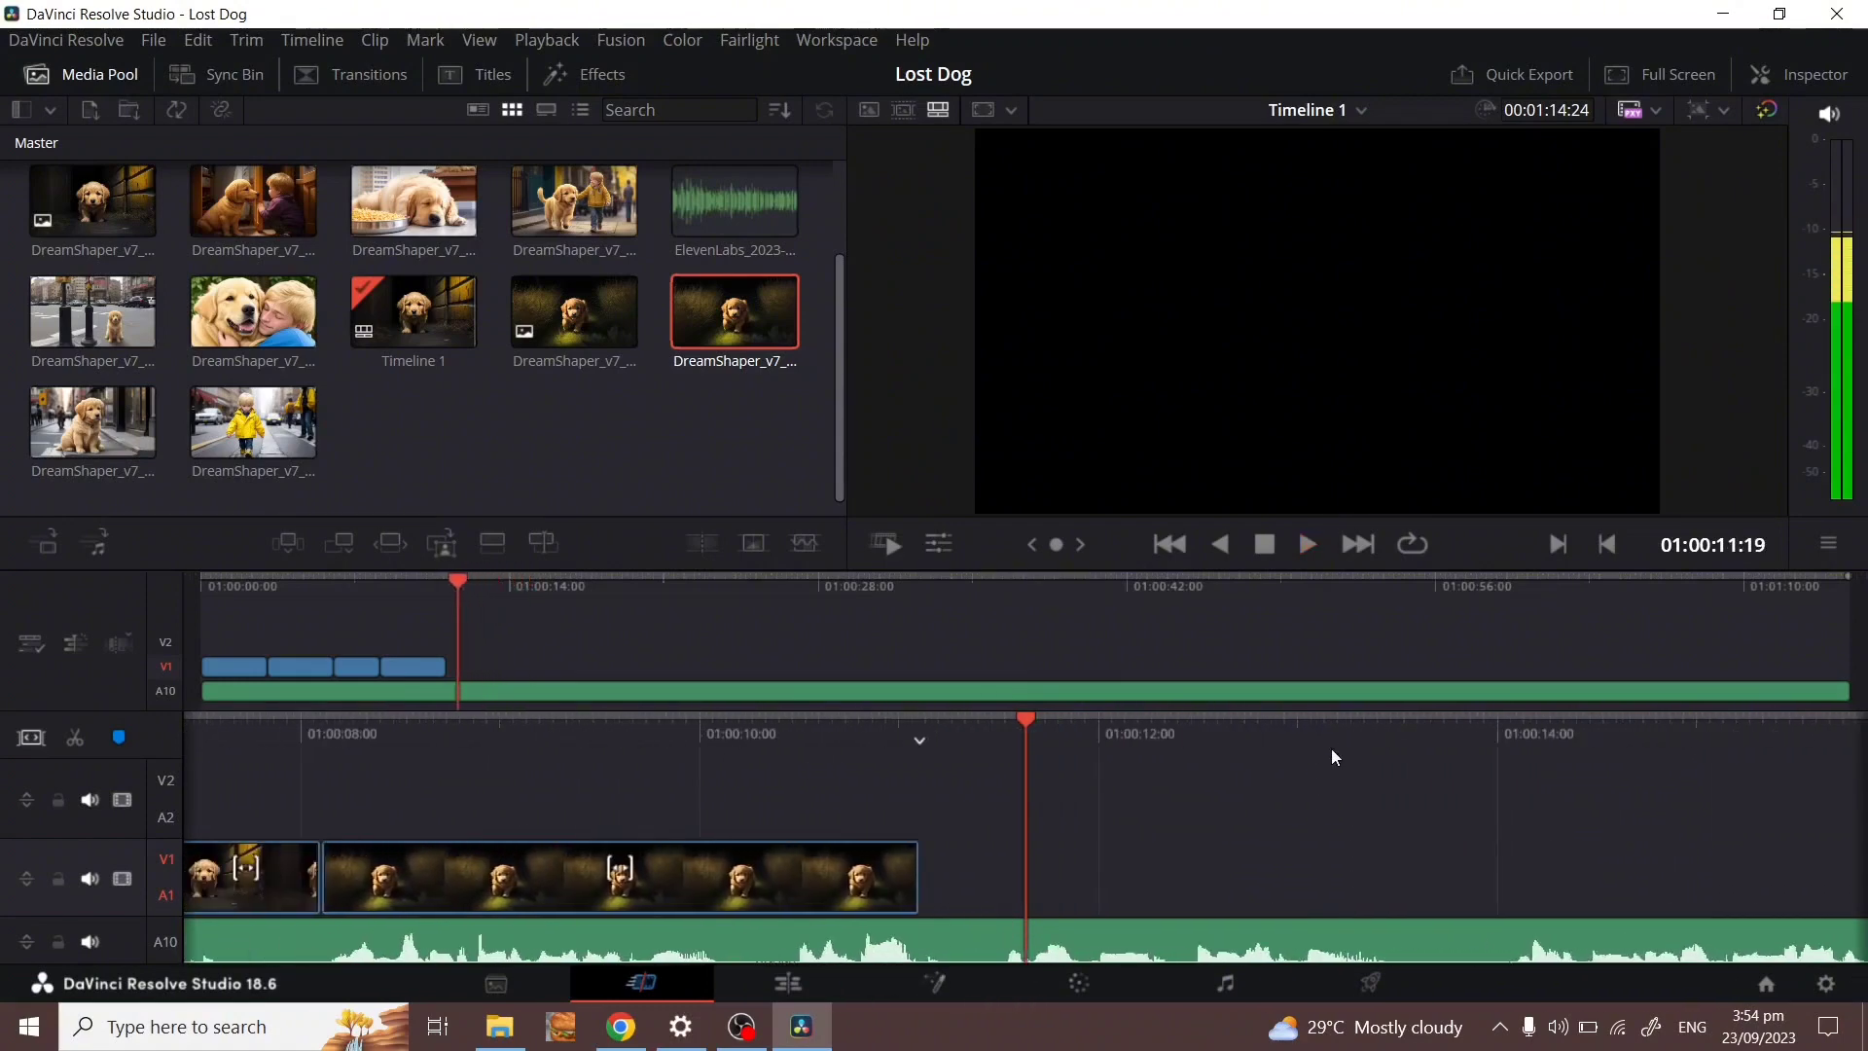
pyautogui.moveTo(783, 397); pyautogui.dragTo(973, 800)
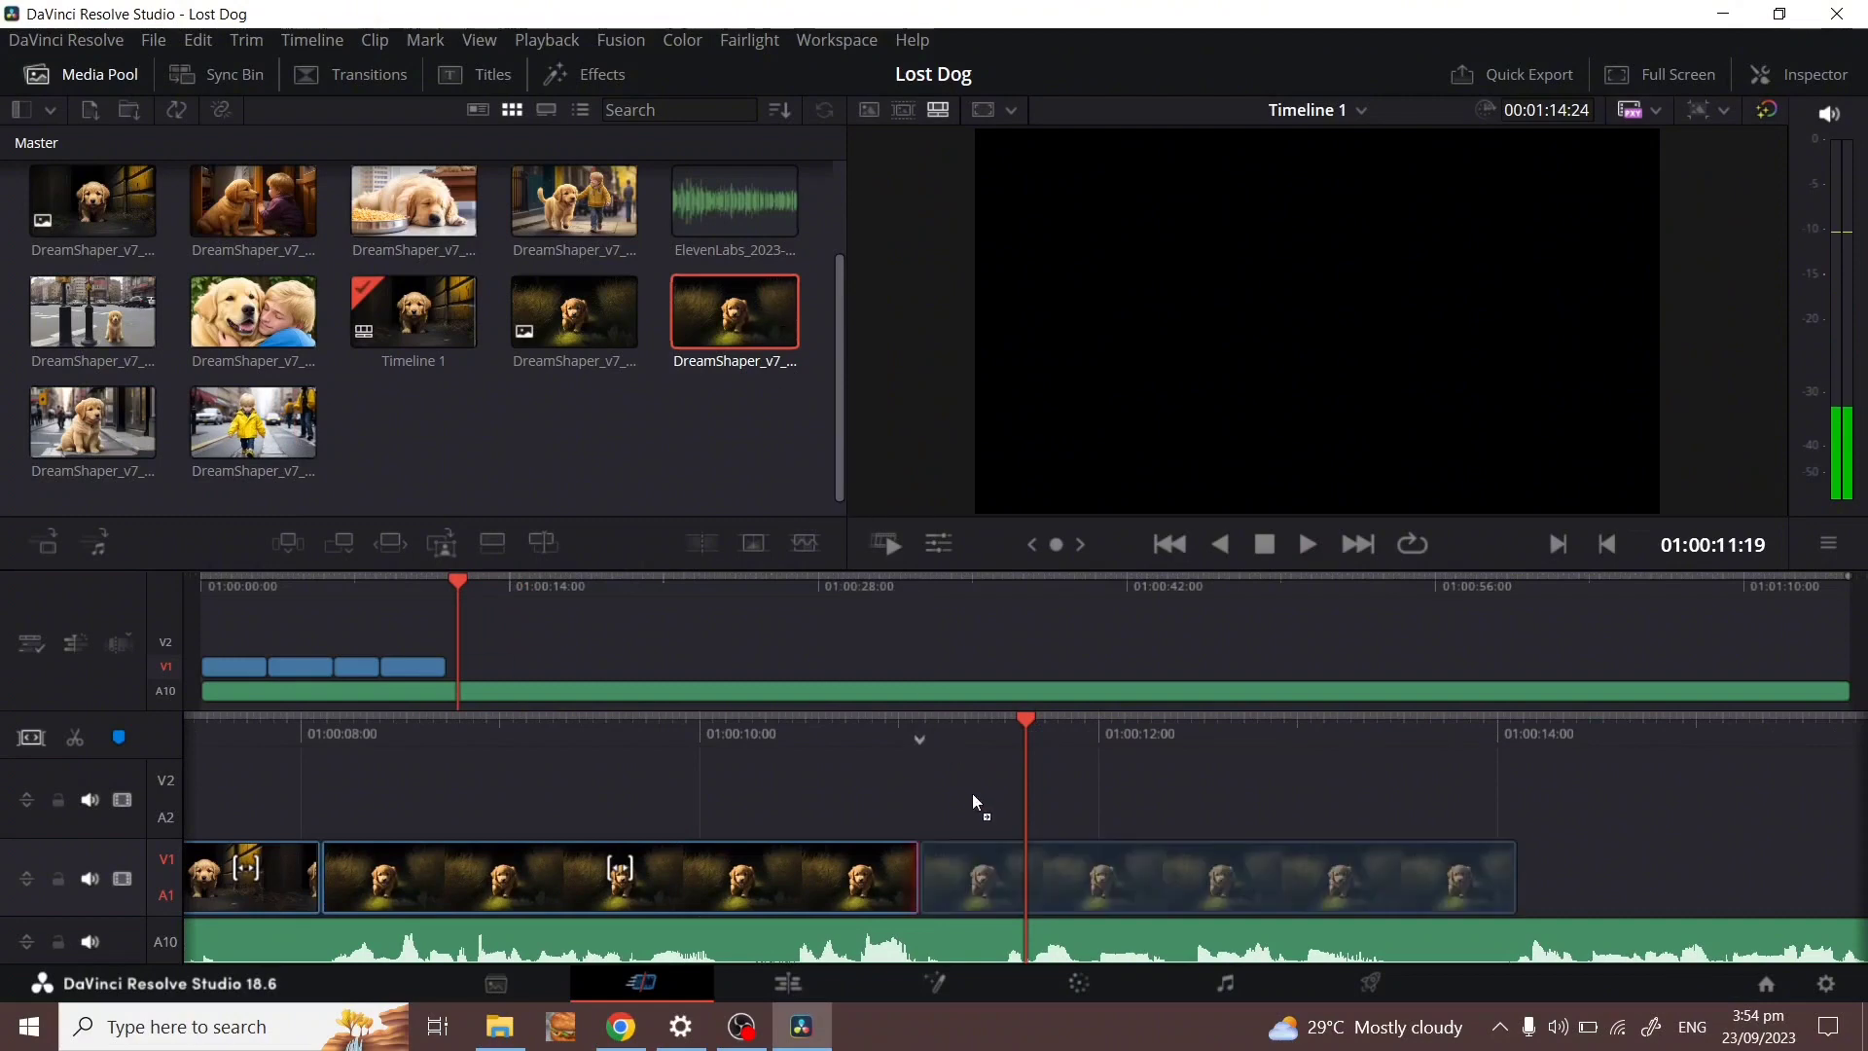
pyautogui.moveTo(970, 899); pyautogui.dragTo(973, 877)
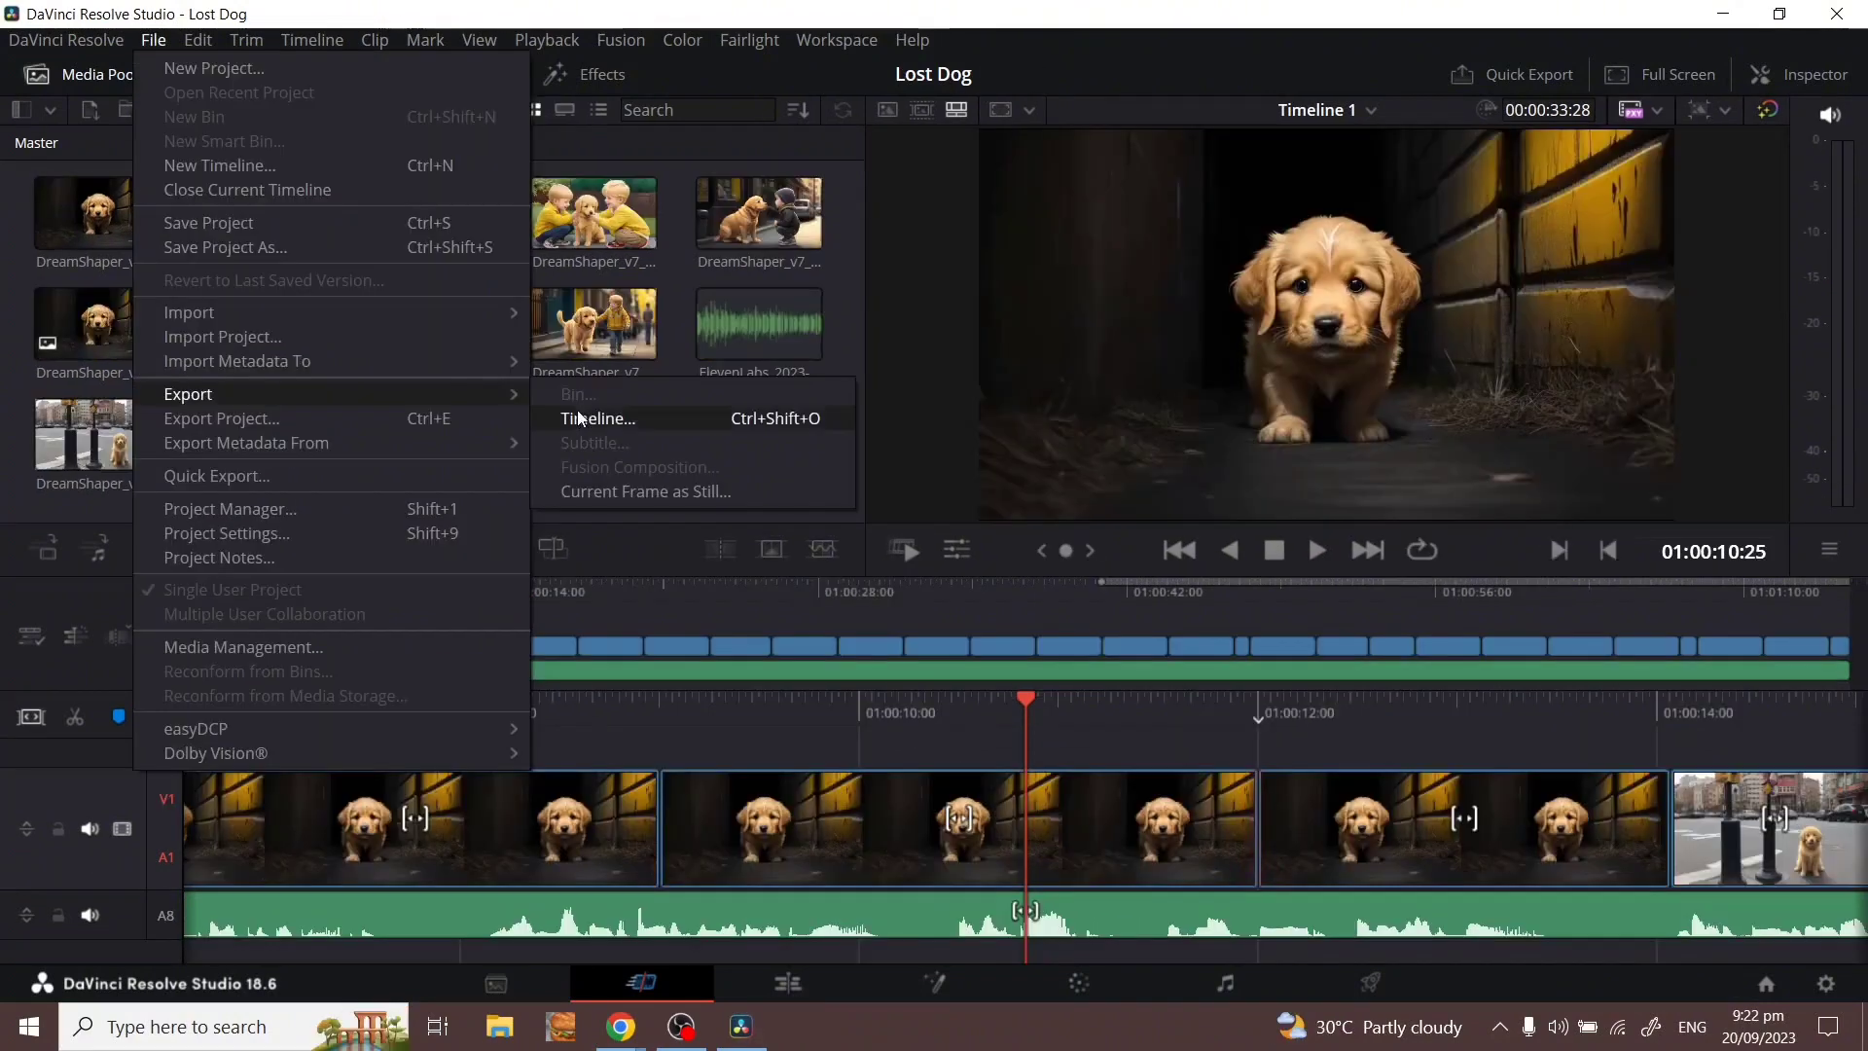
pyautogui.click(579, 418)
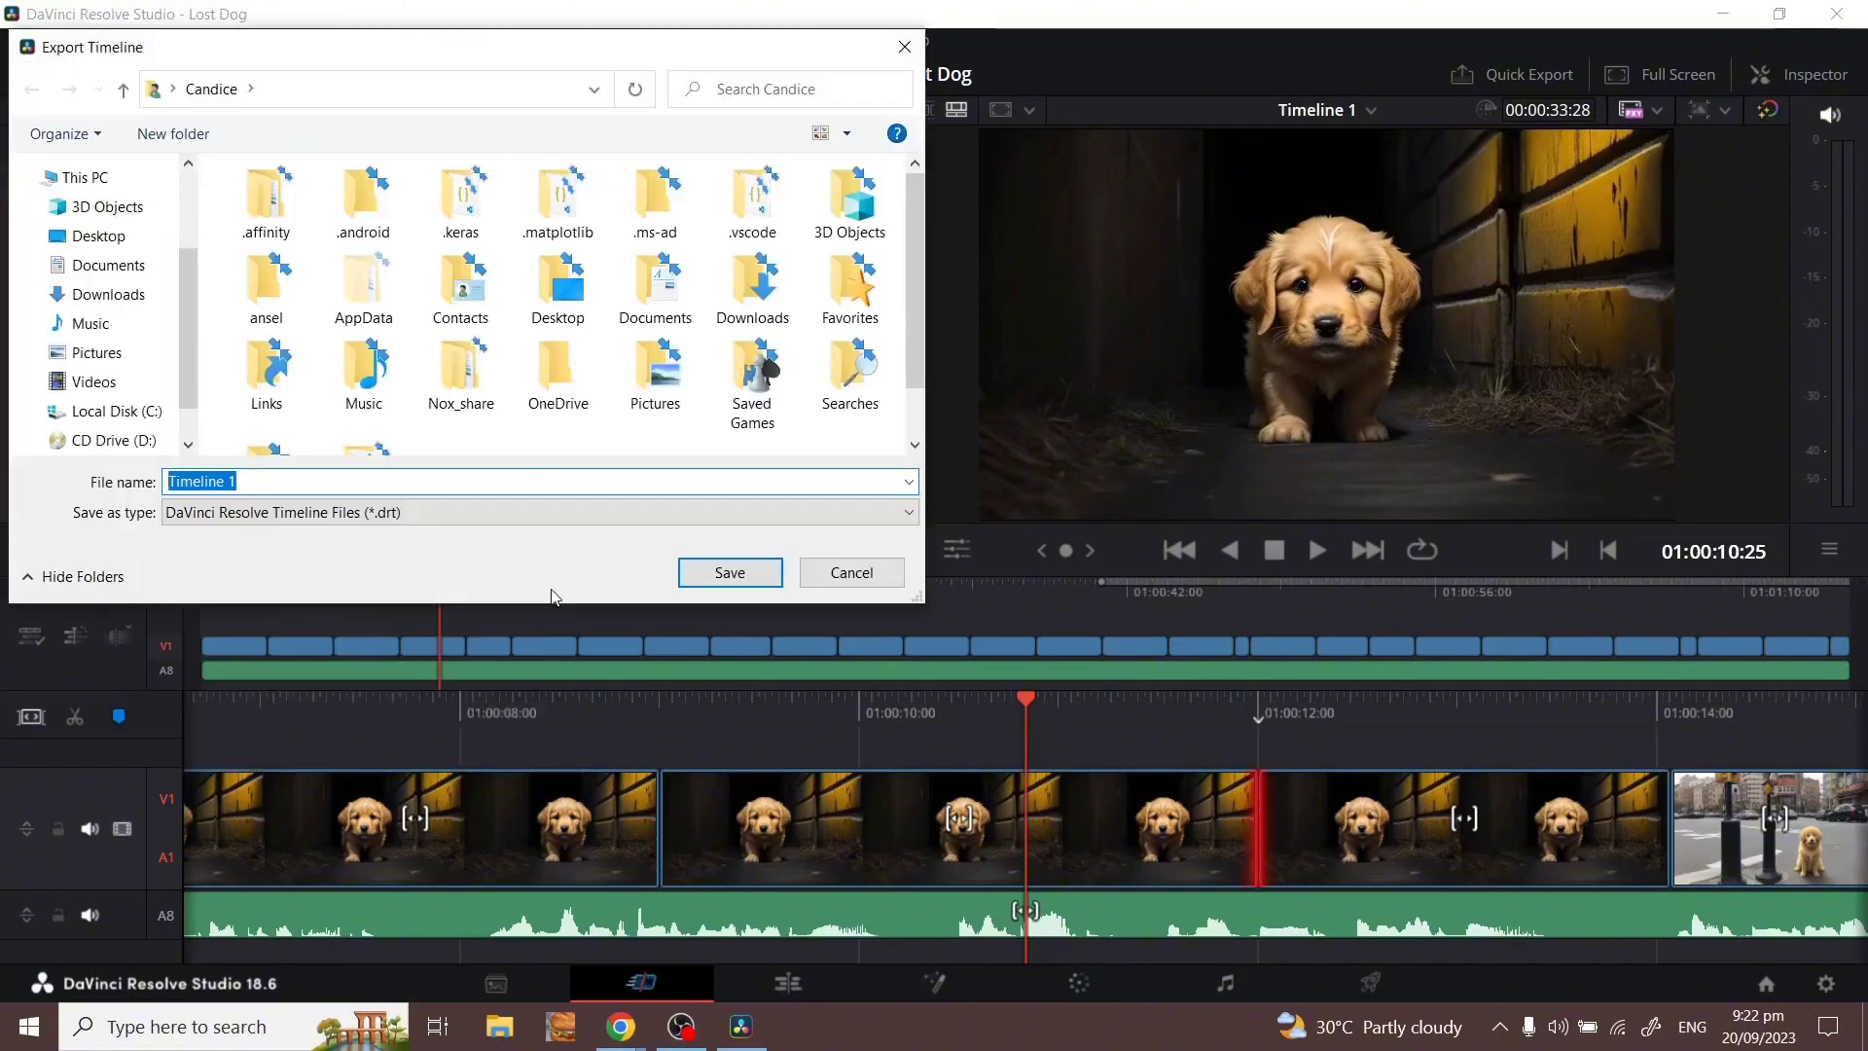
# Save the export as 'Timeline 1' in the .drt timeline format.
pyautogui.click(759, 574)
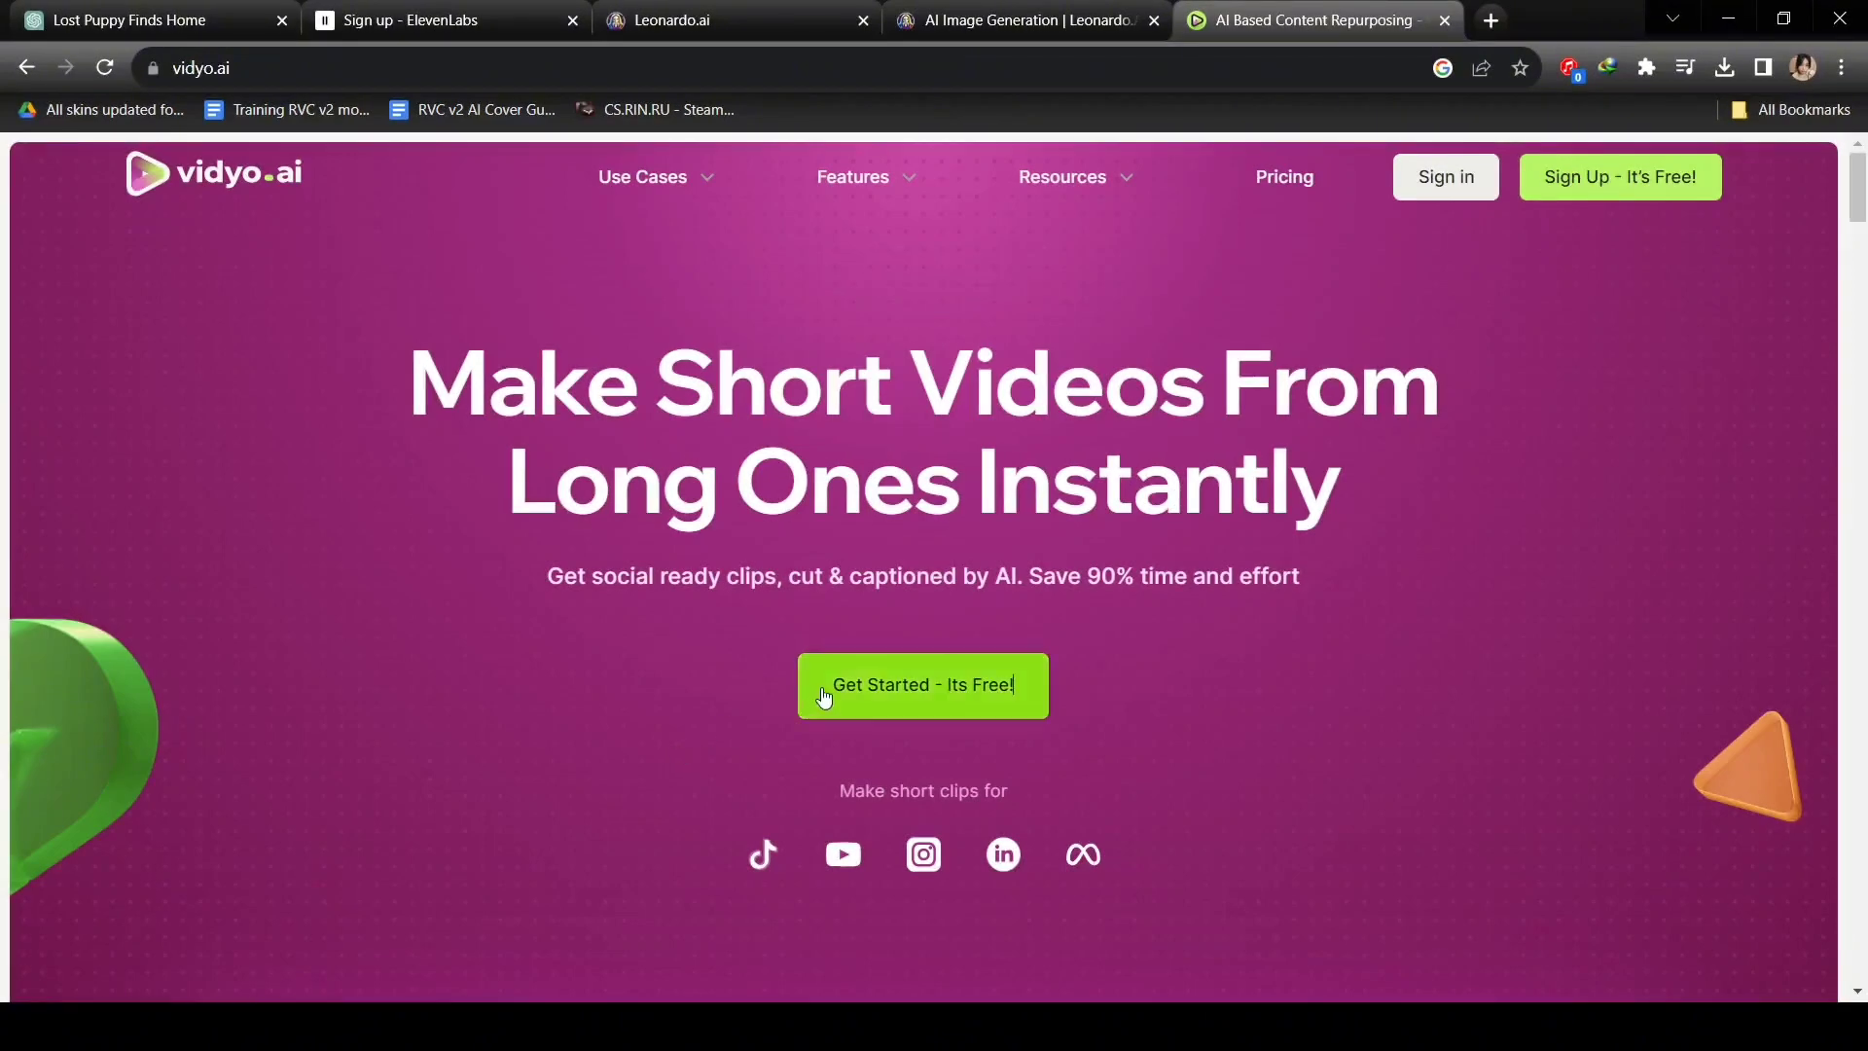
# Sign up and answer onboarding as a Video editor whose goal is Edit subtitles.
pyautogui.click(855, 681)
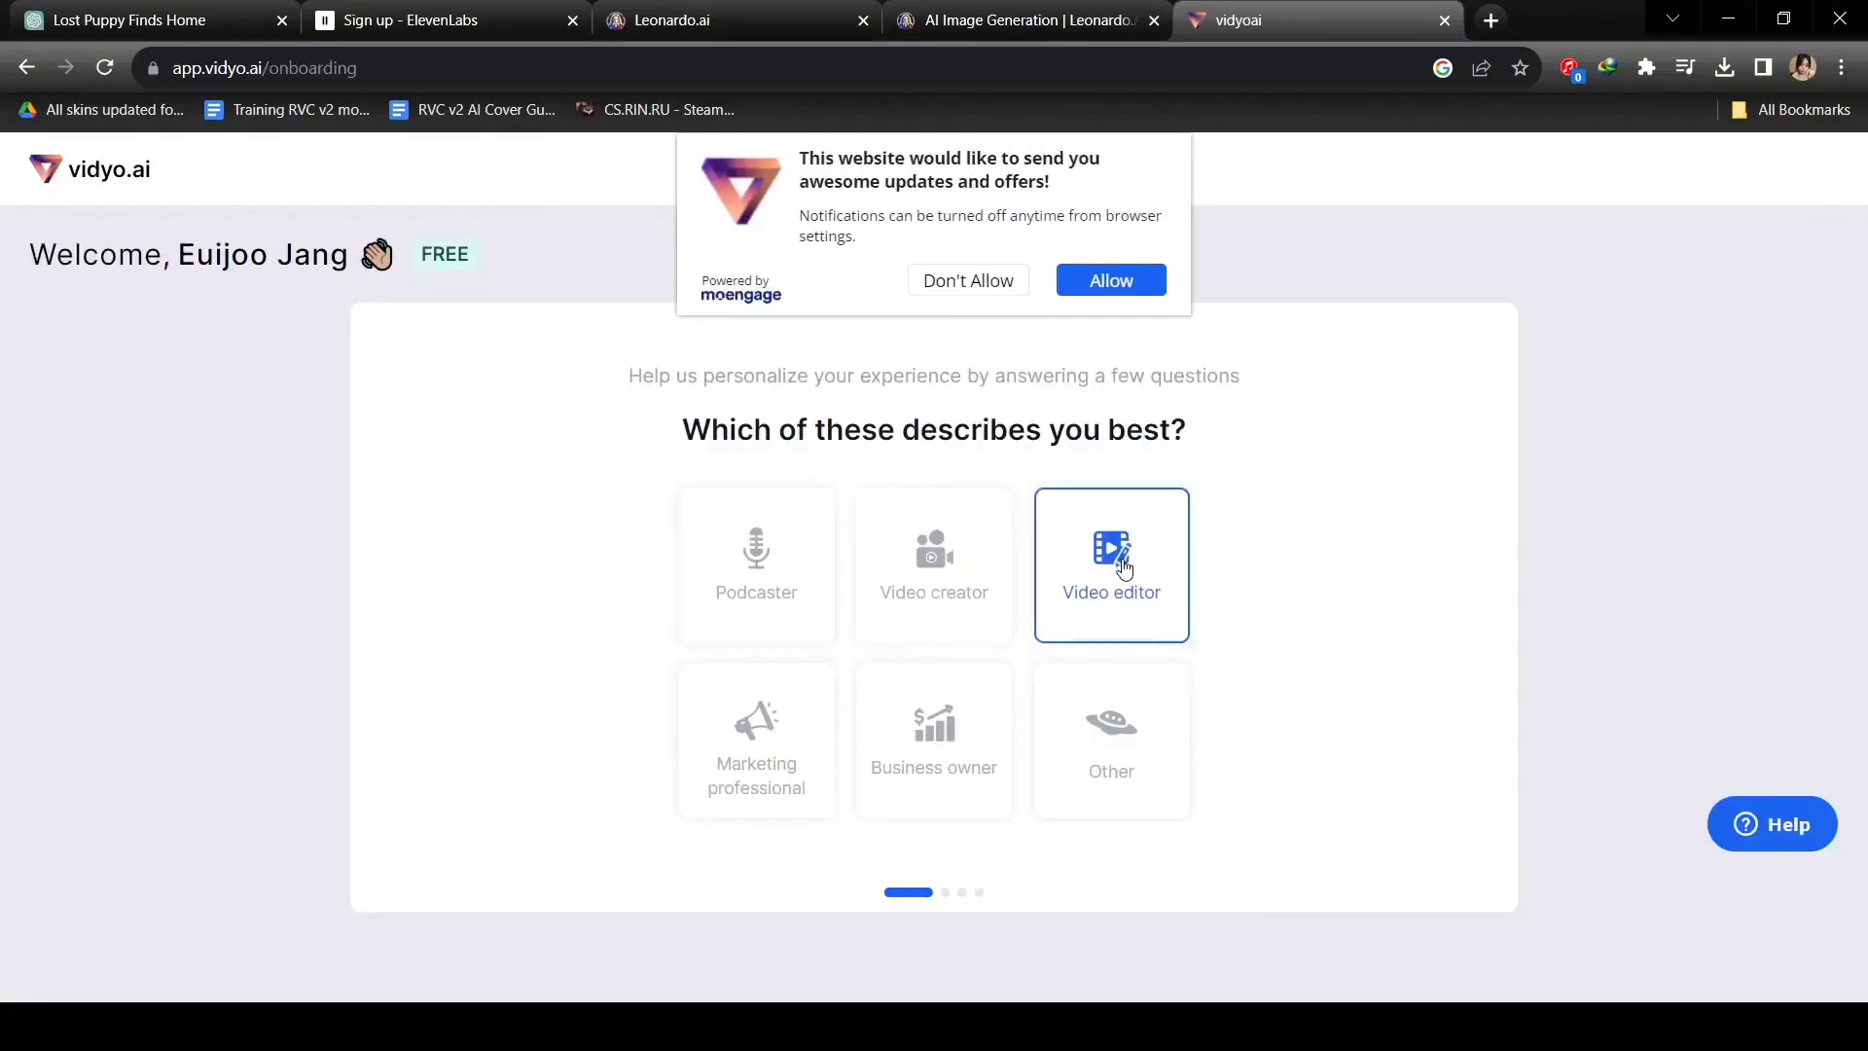
pyautogui.click(1010, 604)
pyautogui.click(1017, 604)
pyautogui.click(1031, 525)
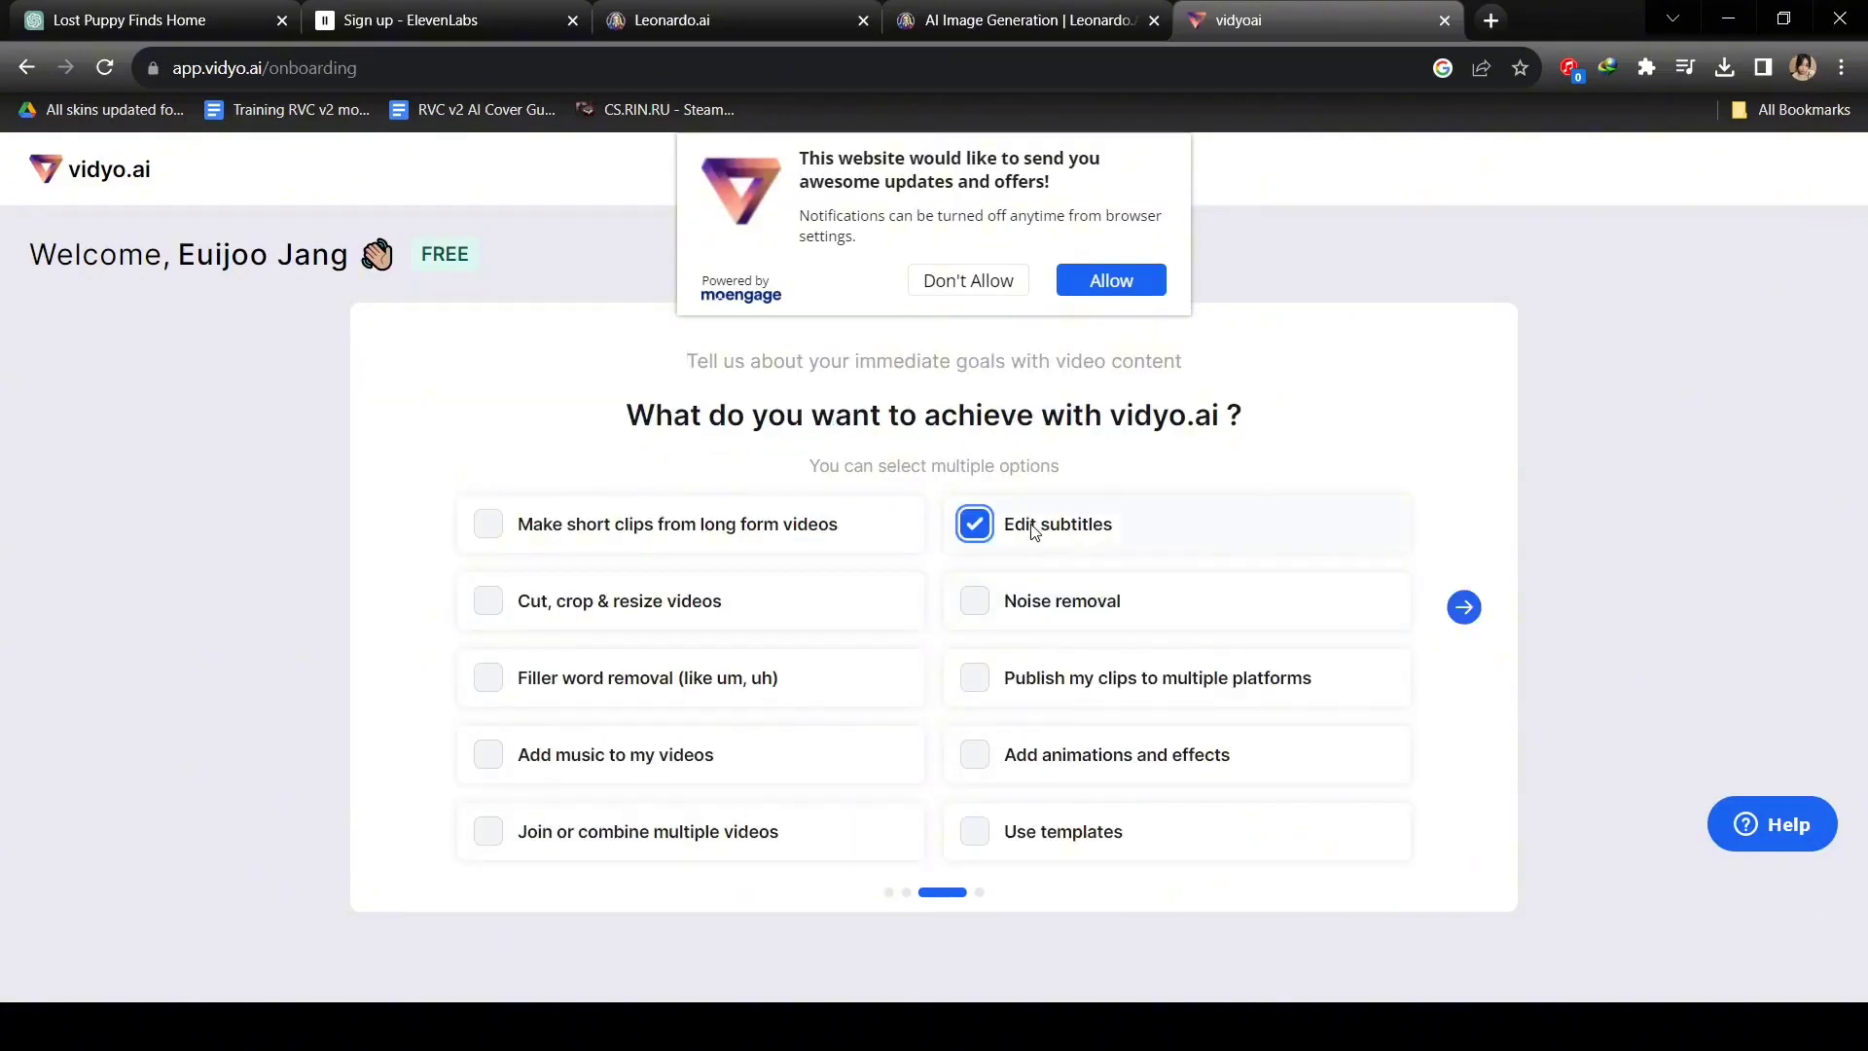
pyautogui.click(1456, 612)
pyautogui.click(854, 620)
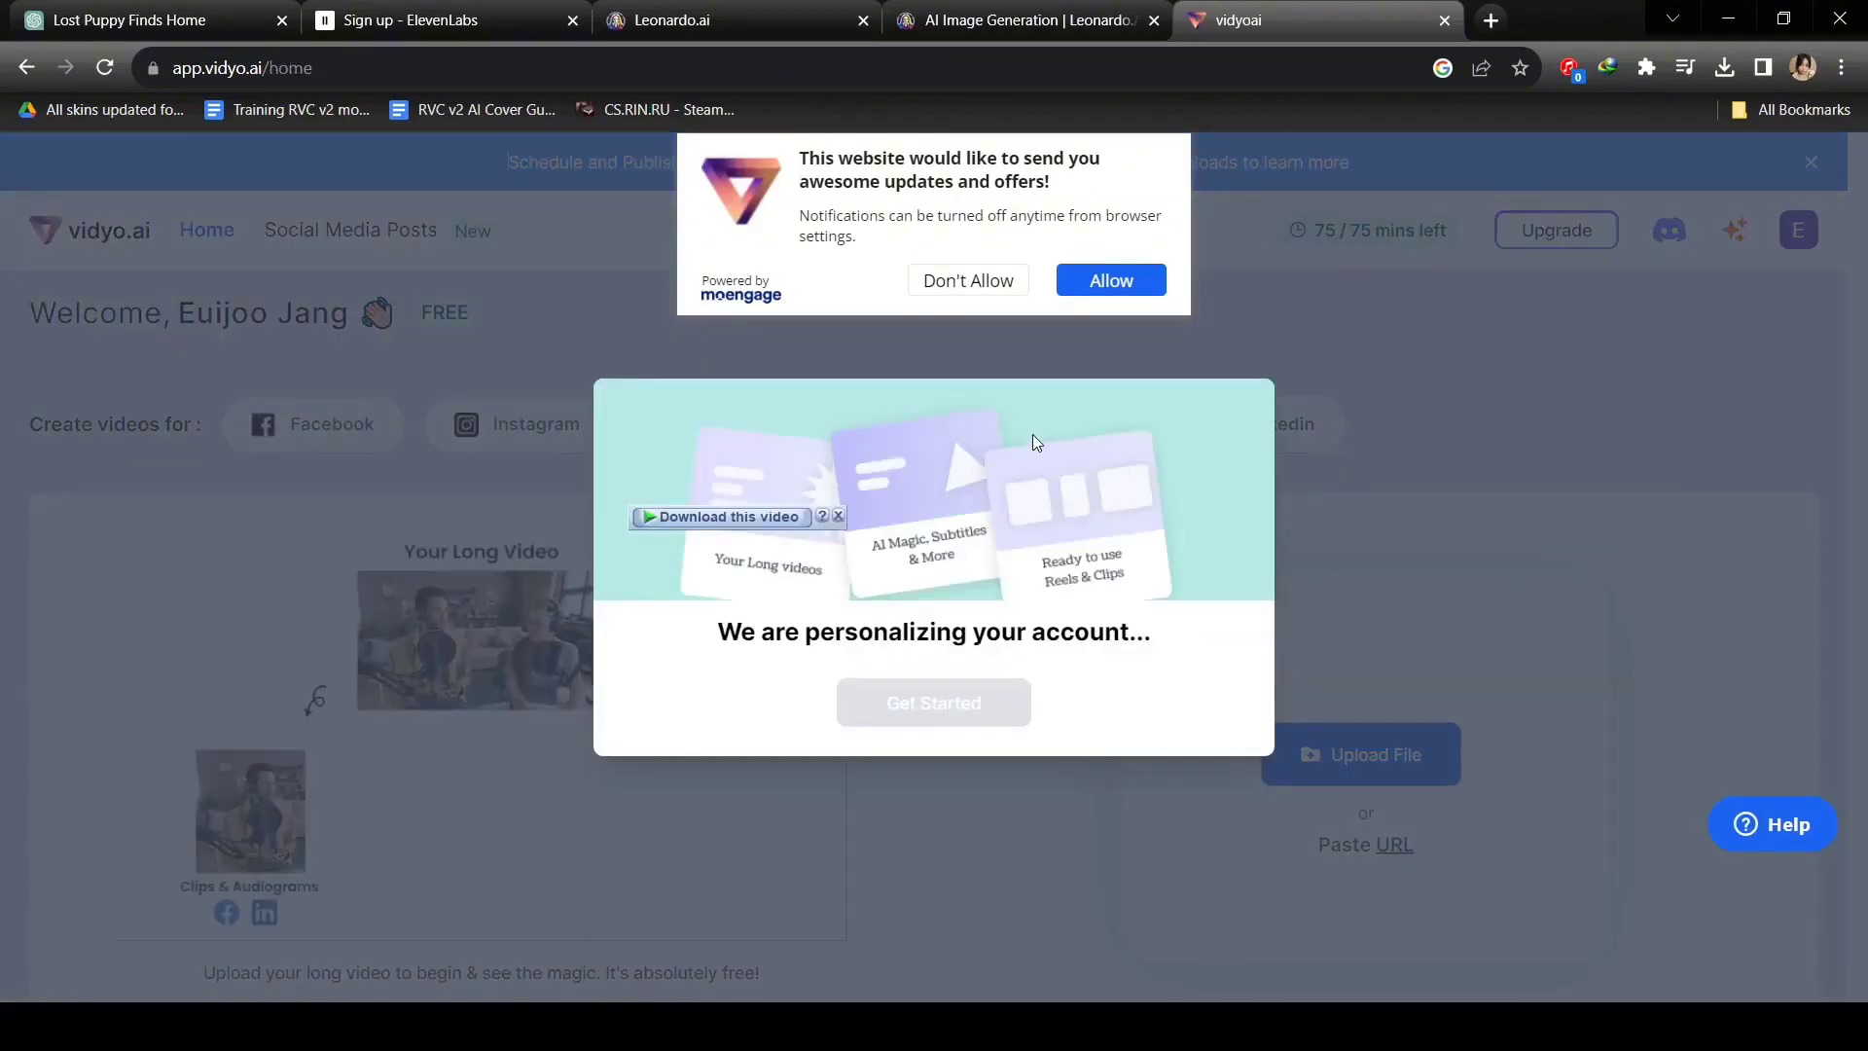
# Decline notifications, dismiss the setup message, and open the video upload window.
pyautogui.click(984, 286)
pyautogui.click(958, 732)
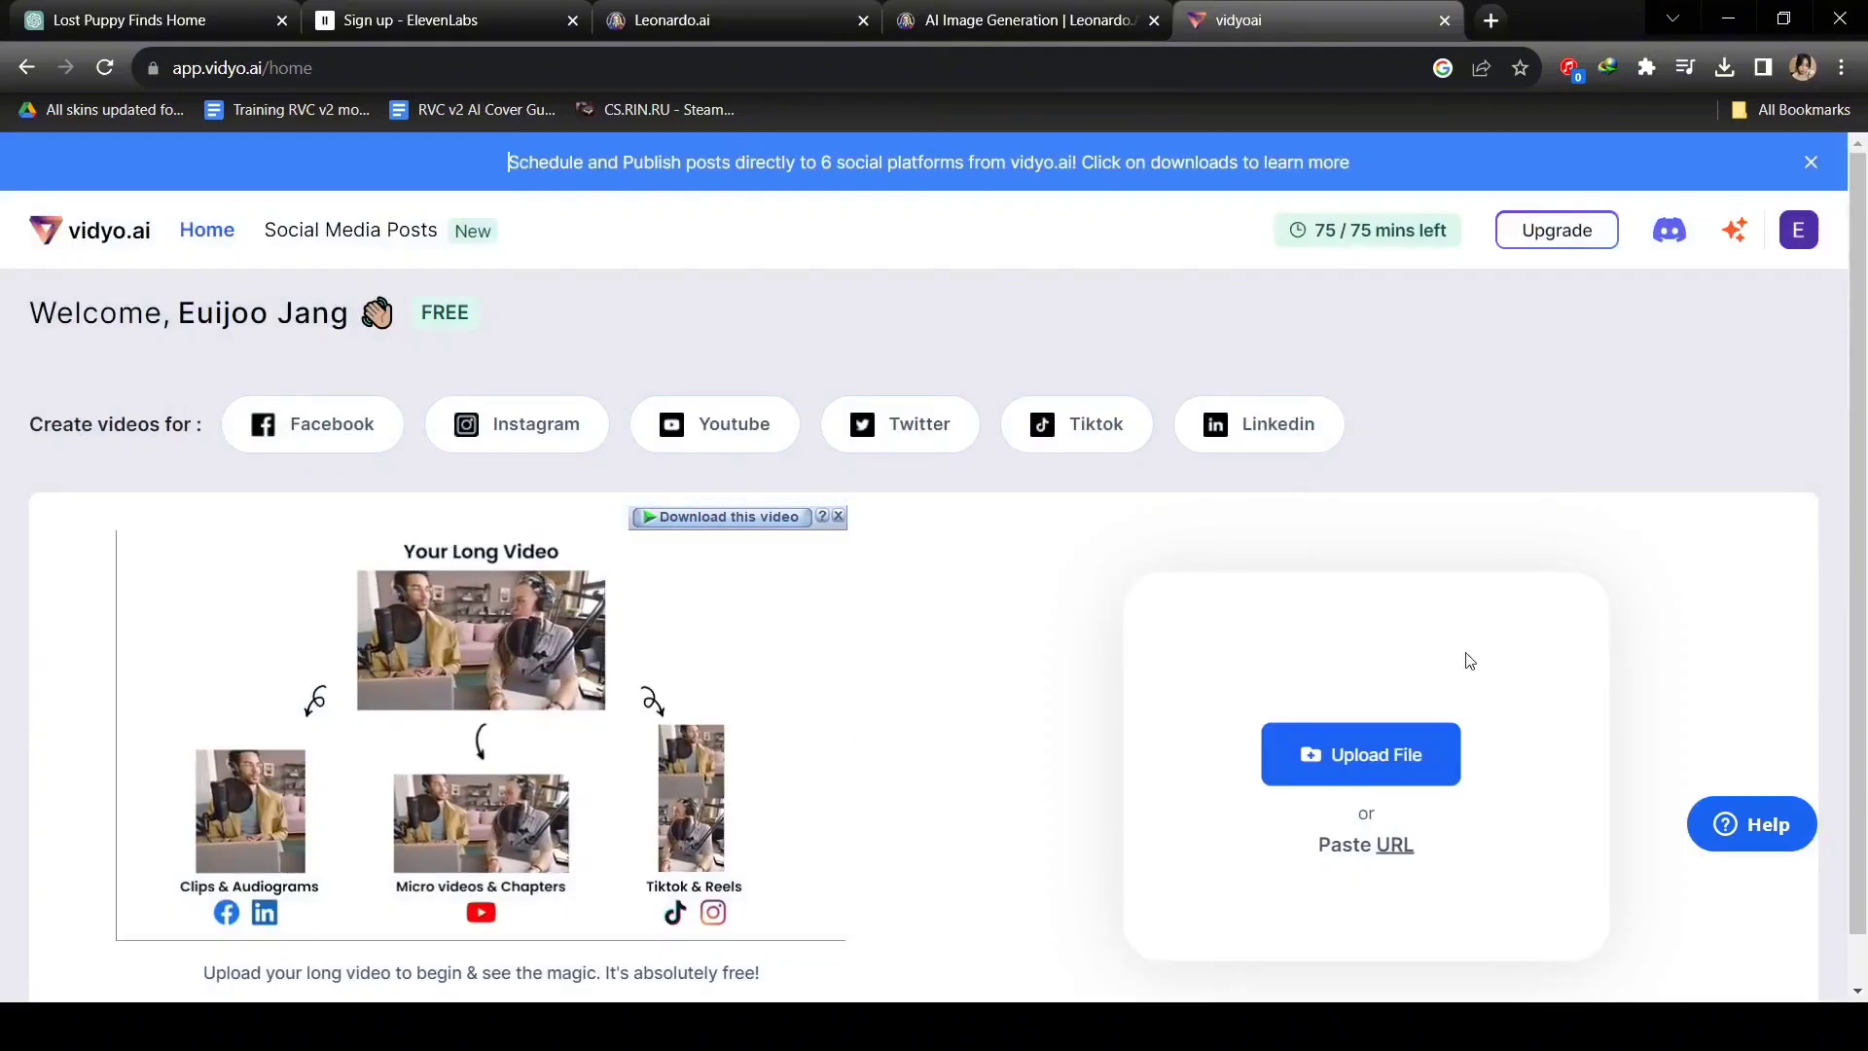
pyautogui.click(1403, 755)
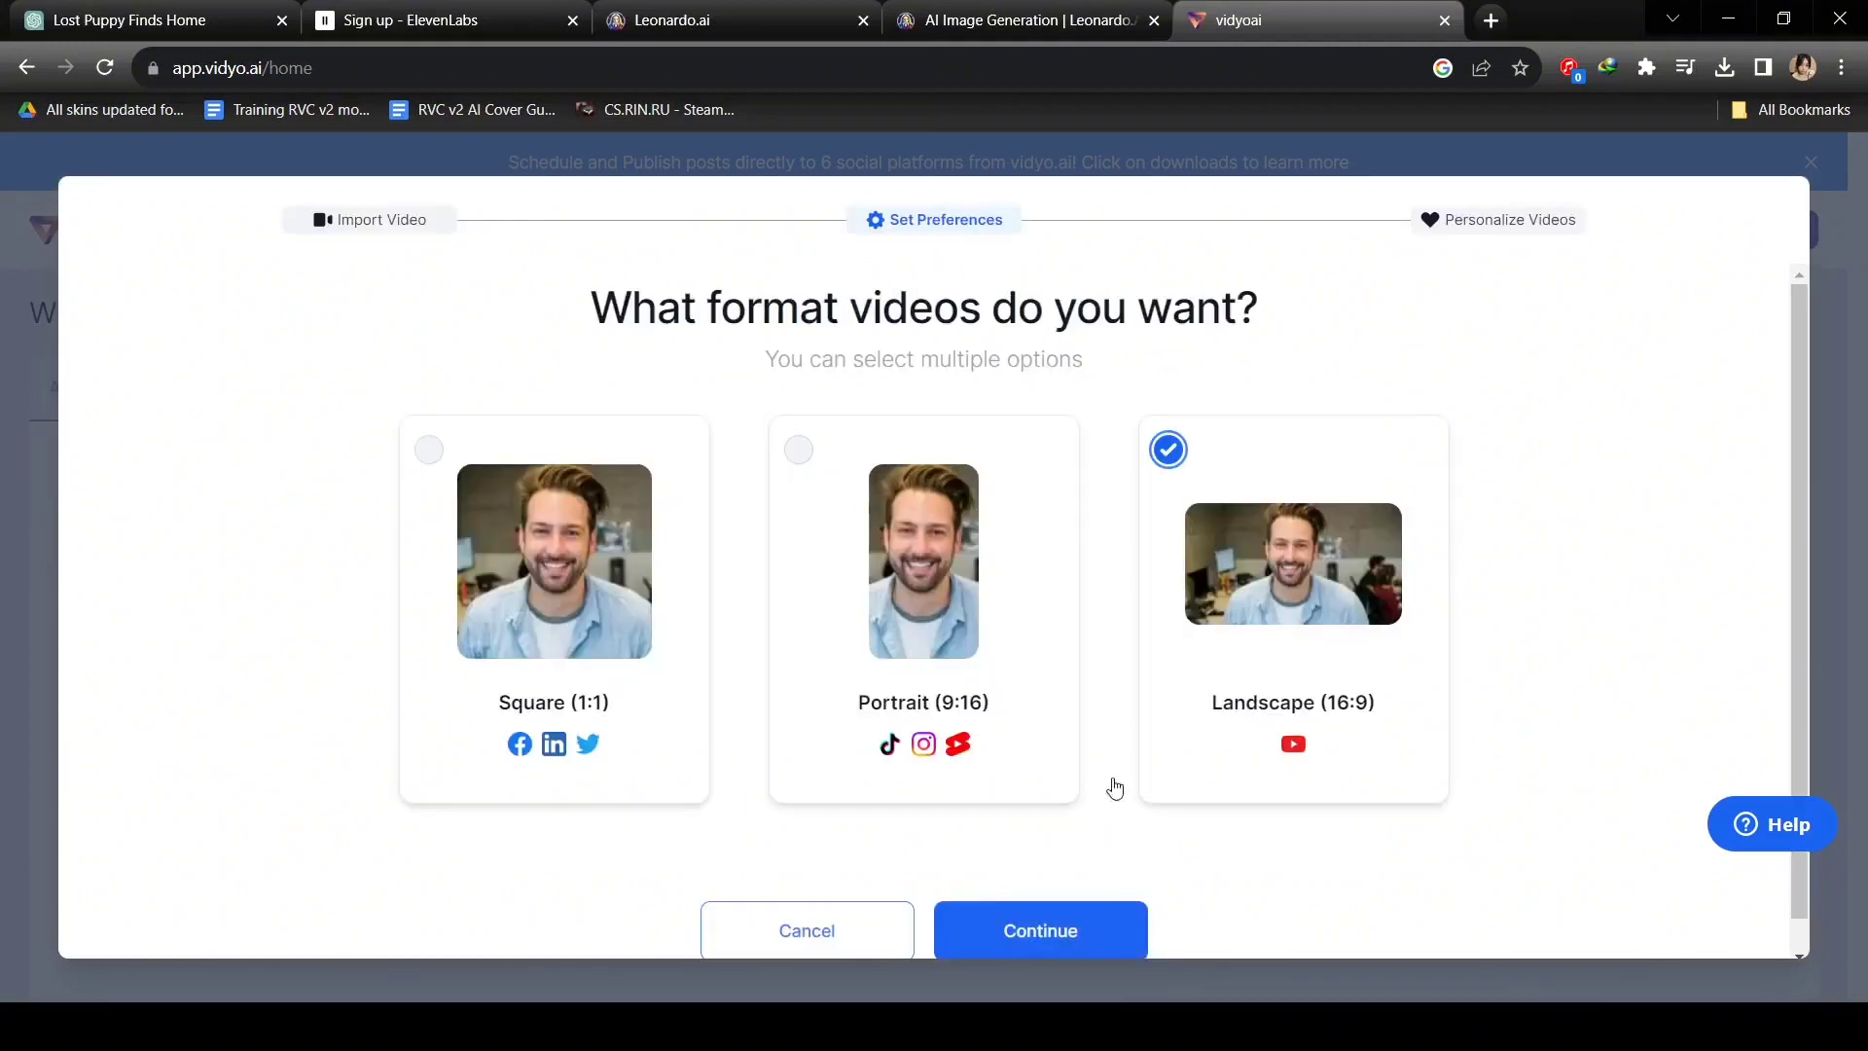
# Browse for Lost Dog.mp4 and choose a Landscape template.
pyautogui.click(1023, 907)
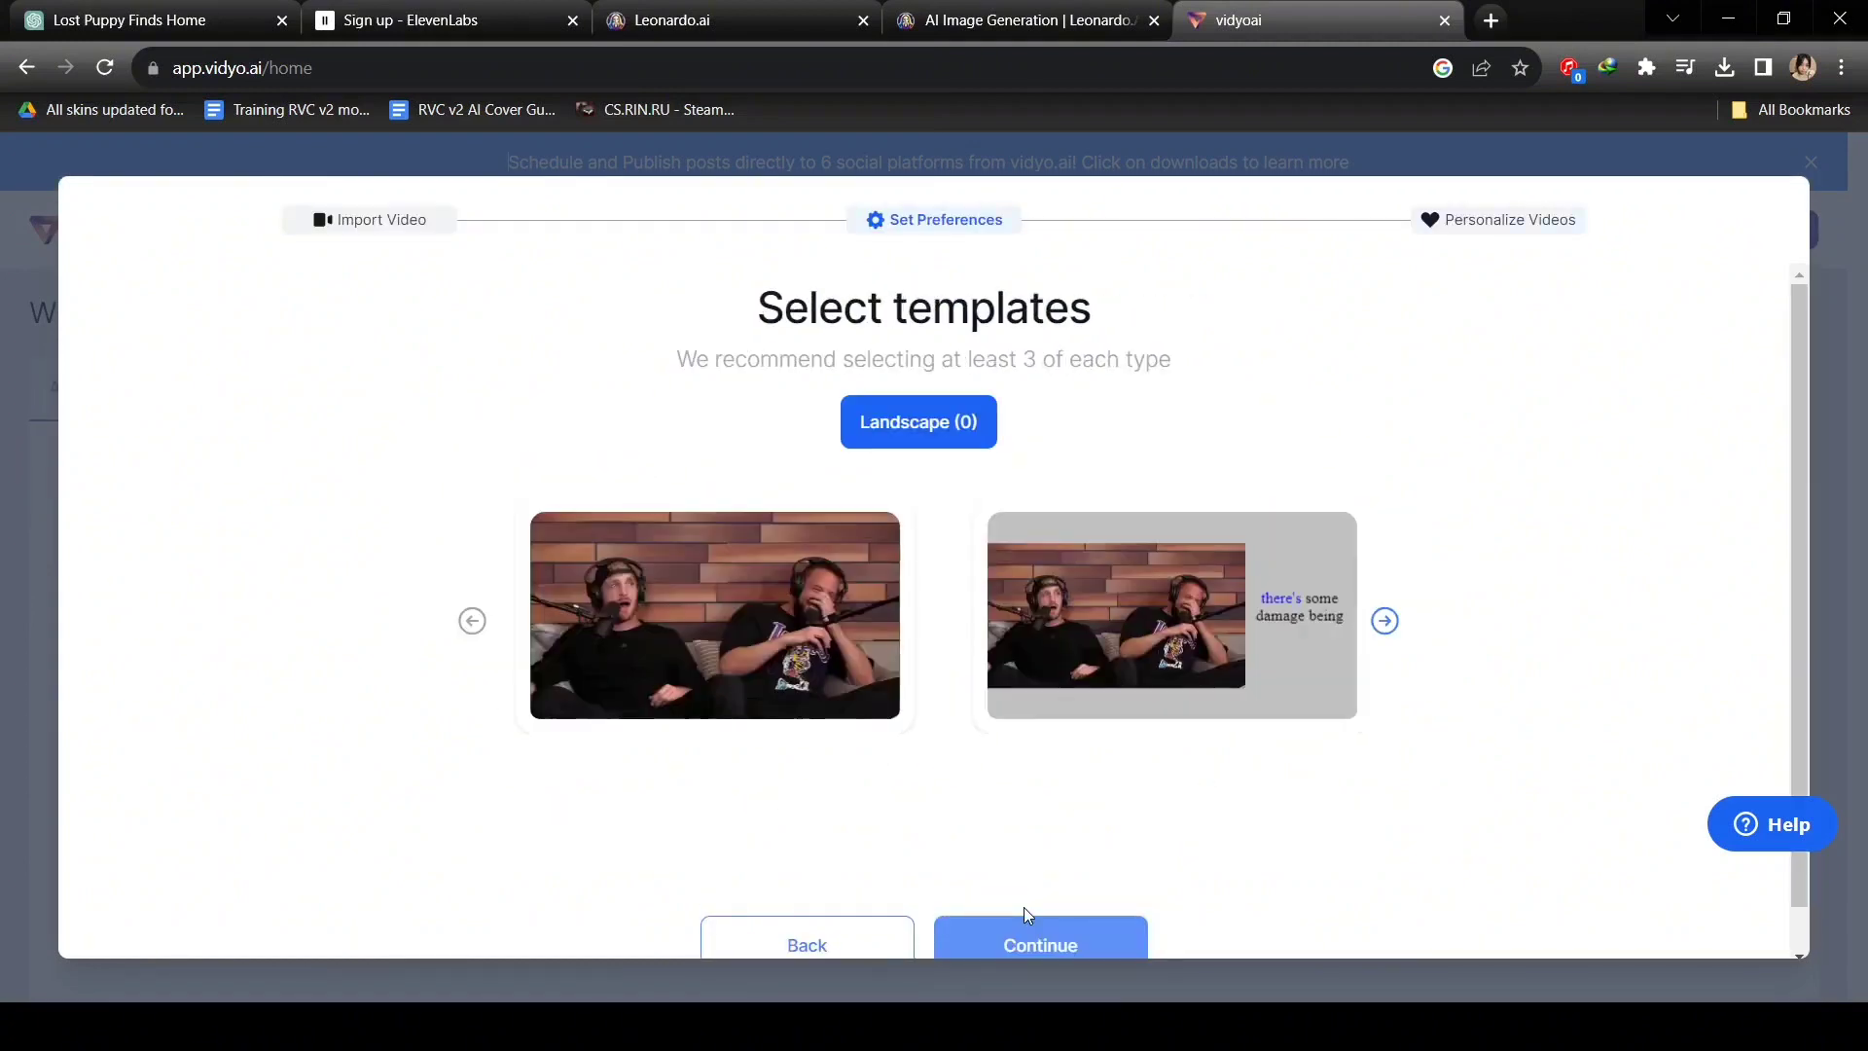
pyautogui.click(797, 657)
pyautogui.scroll(-1, 973, 848)
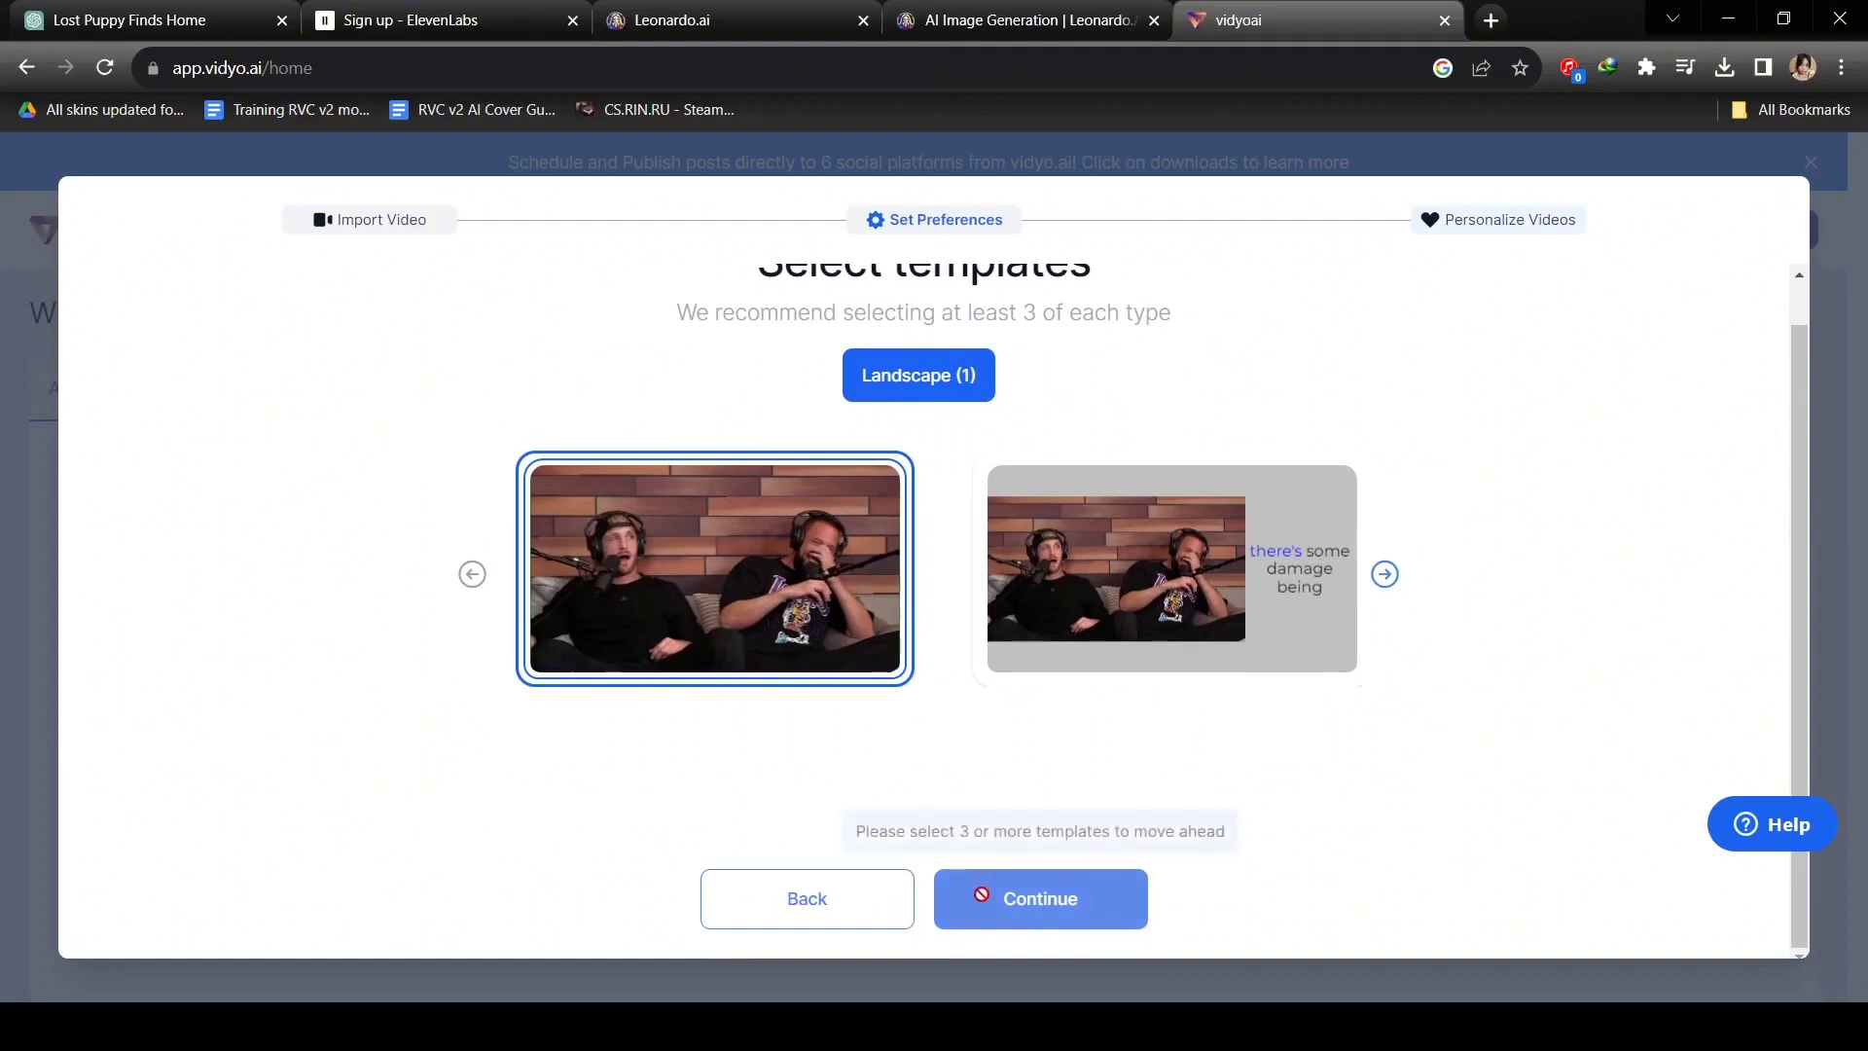
pyautogui.doubleClick(747, 628)
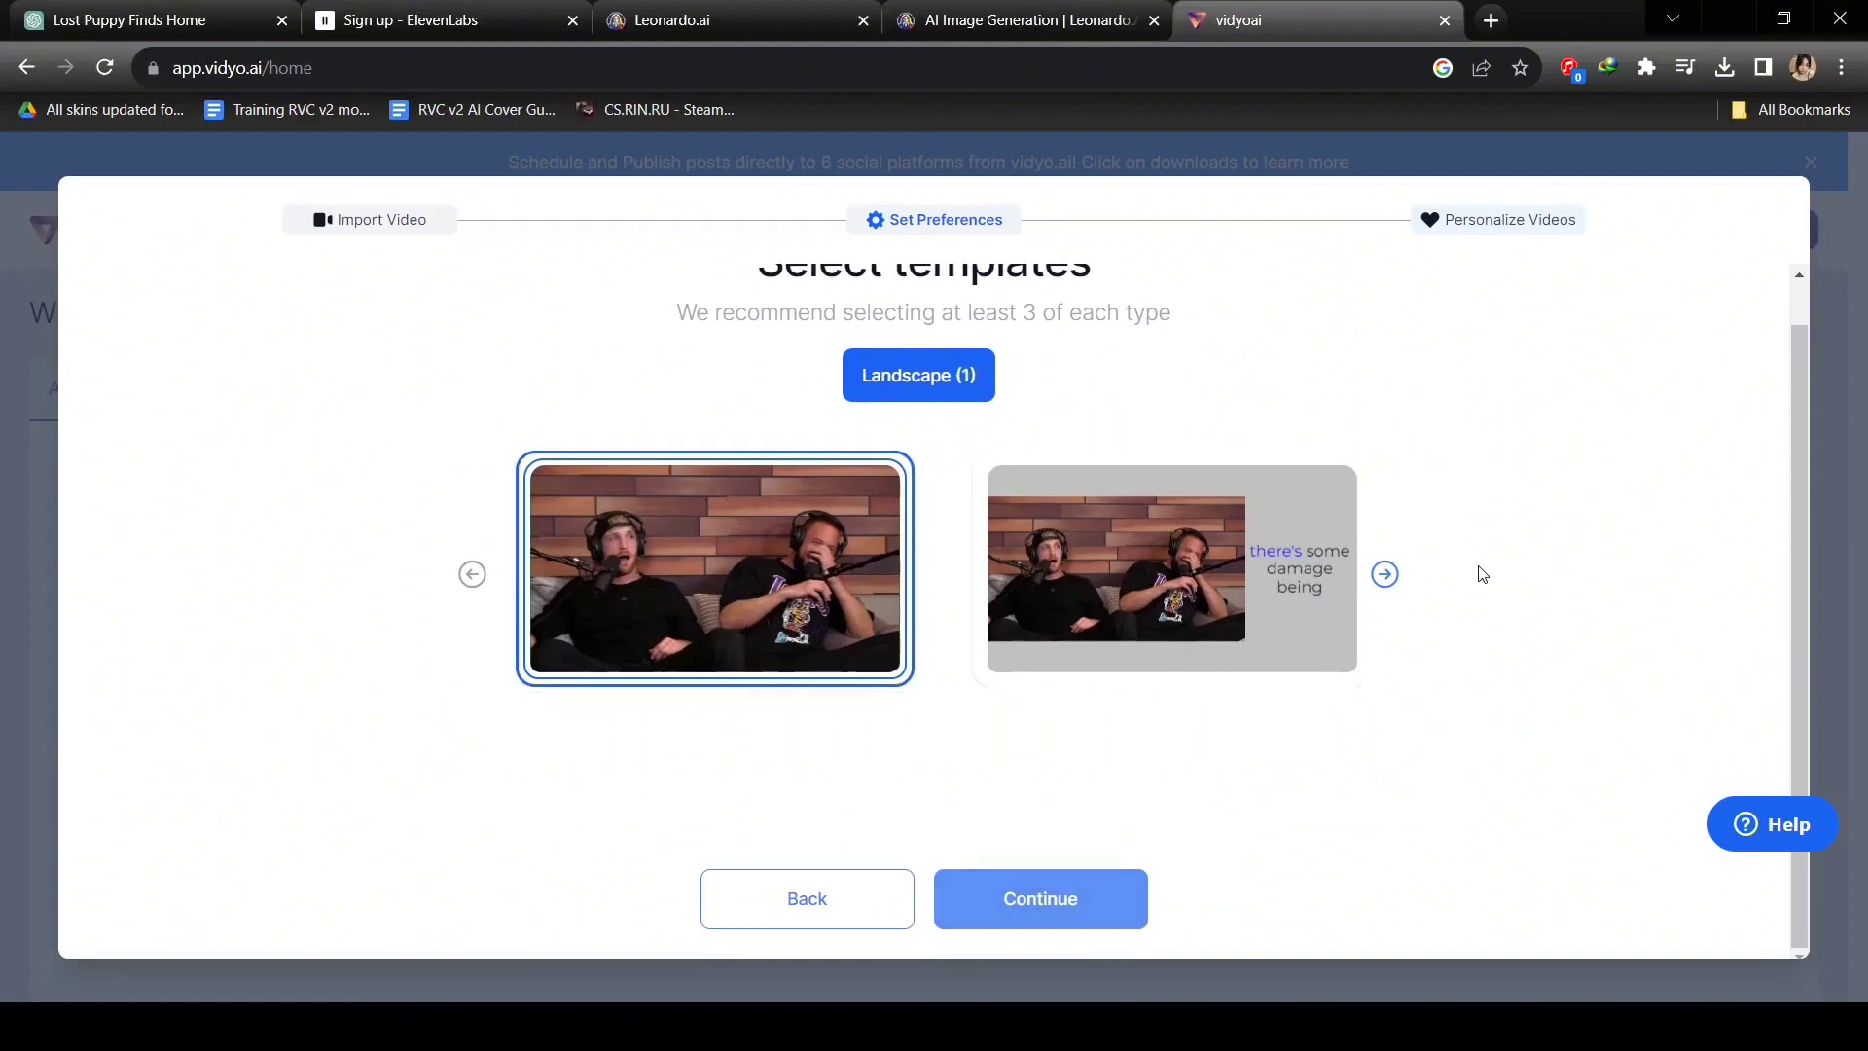
pyautogui.click(1388, 575)
pyautogui.click(1394, 583)
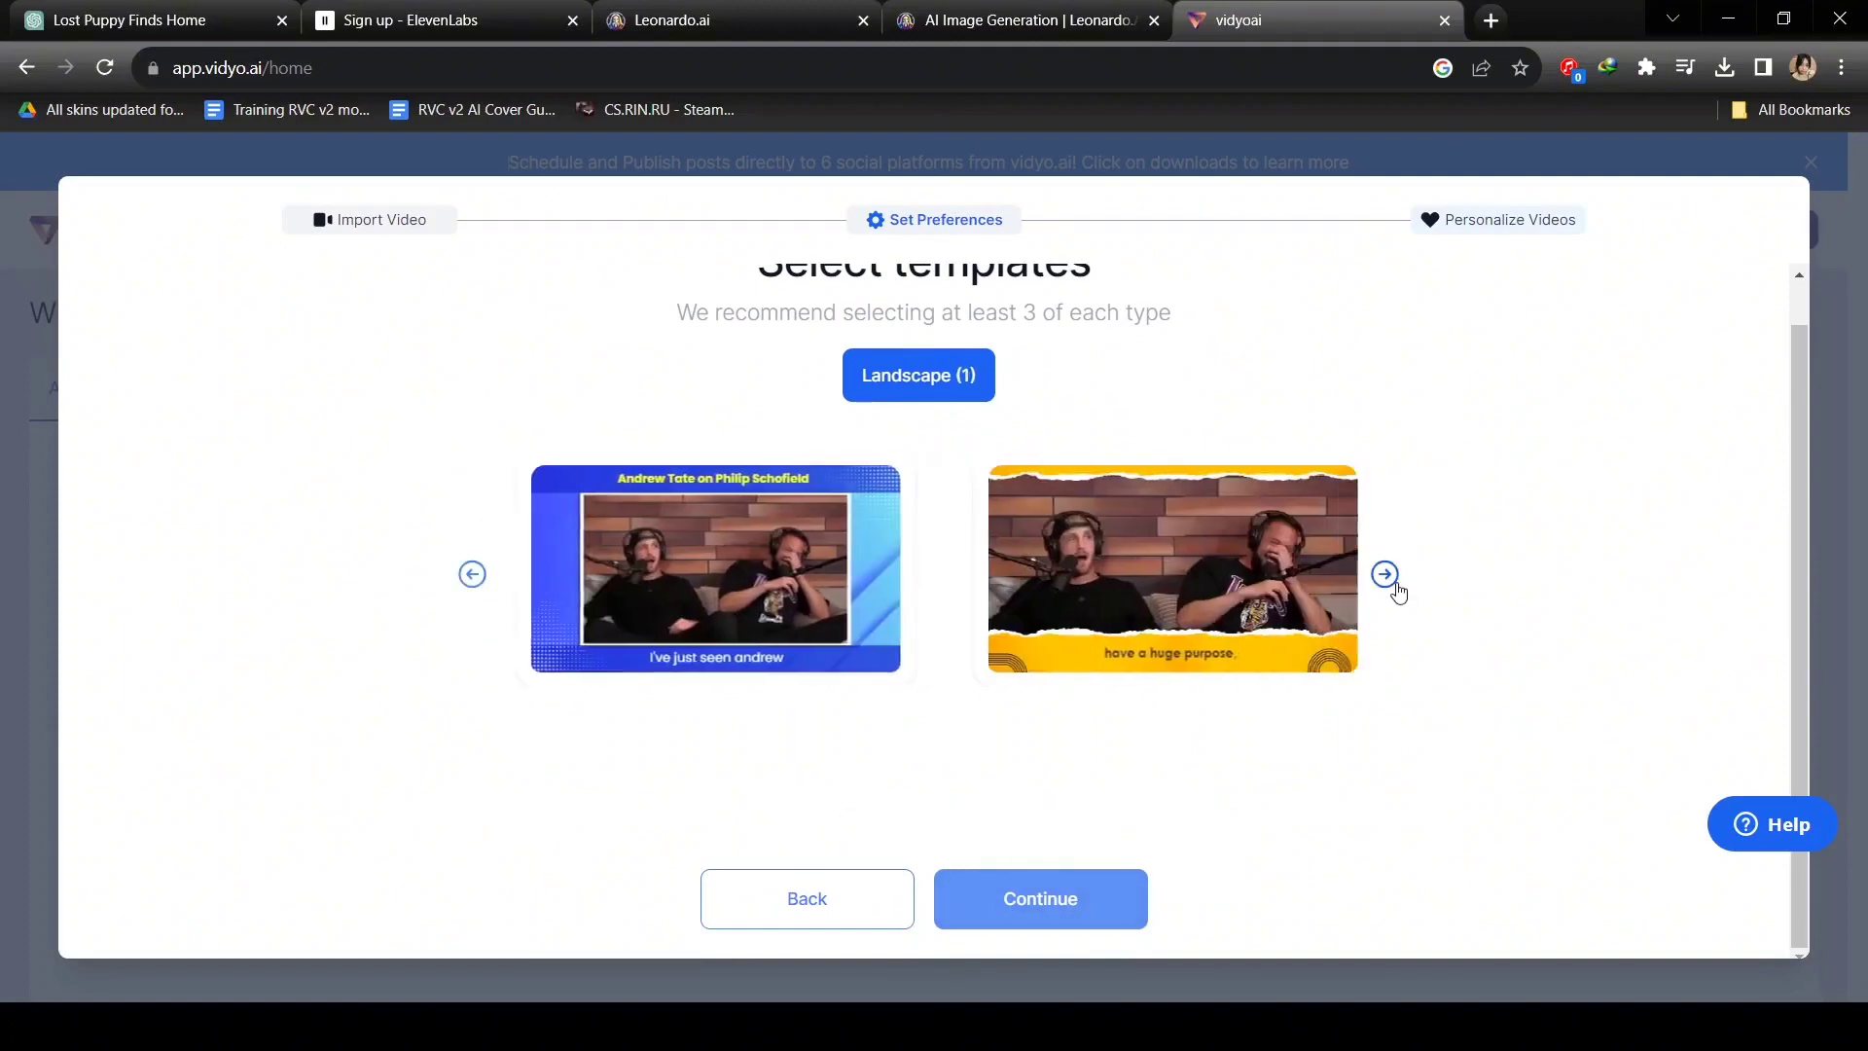
pyautogui.click(1394, 583)
pyautogui.click(474, 576)
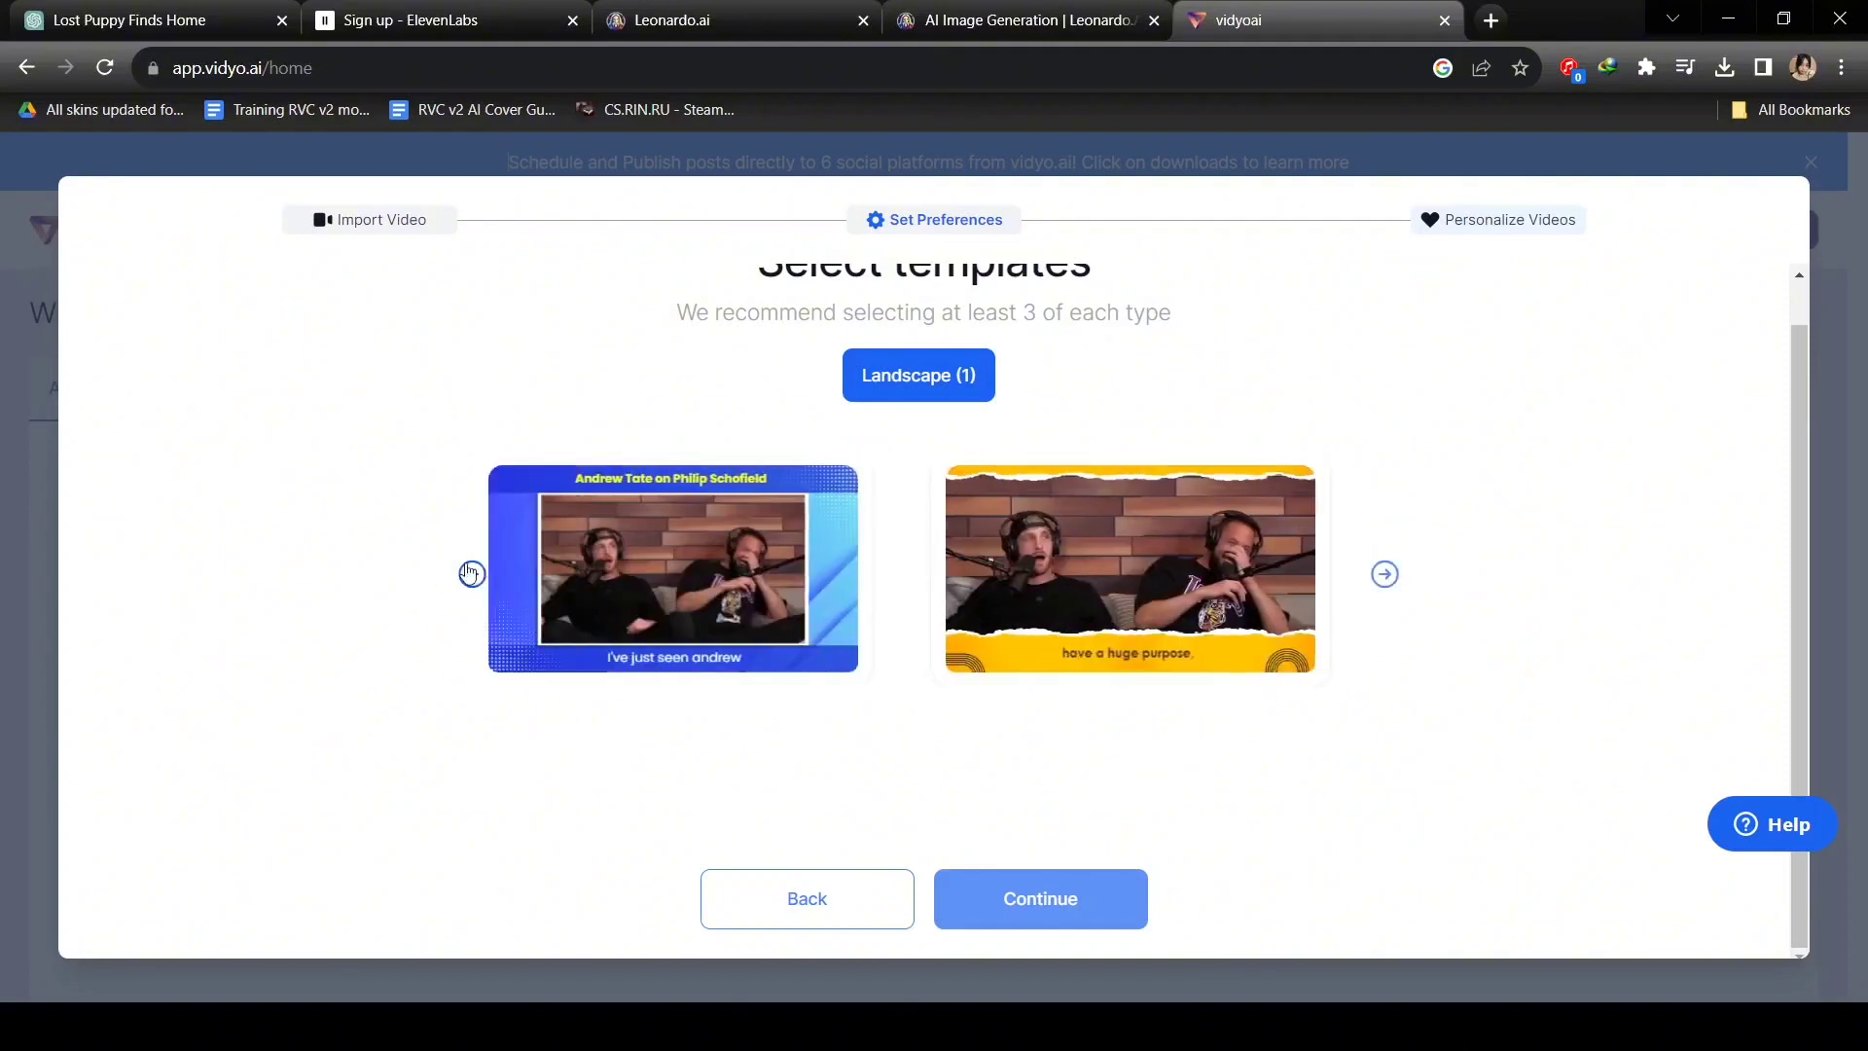
pyautogui.click(474, 576)
# Finish the personalization setup and return to the dashboard while the video uploads.
pyautogui.click(1007, 884)
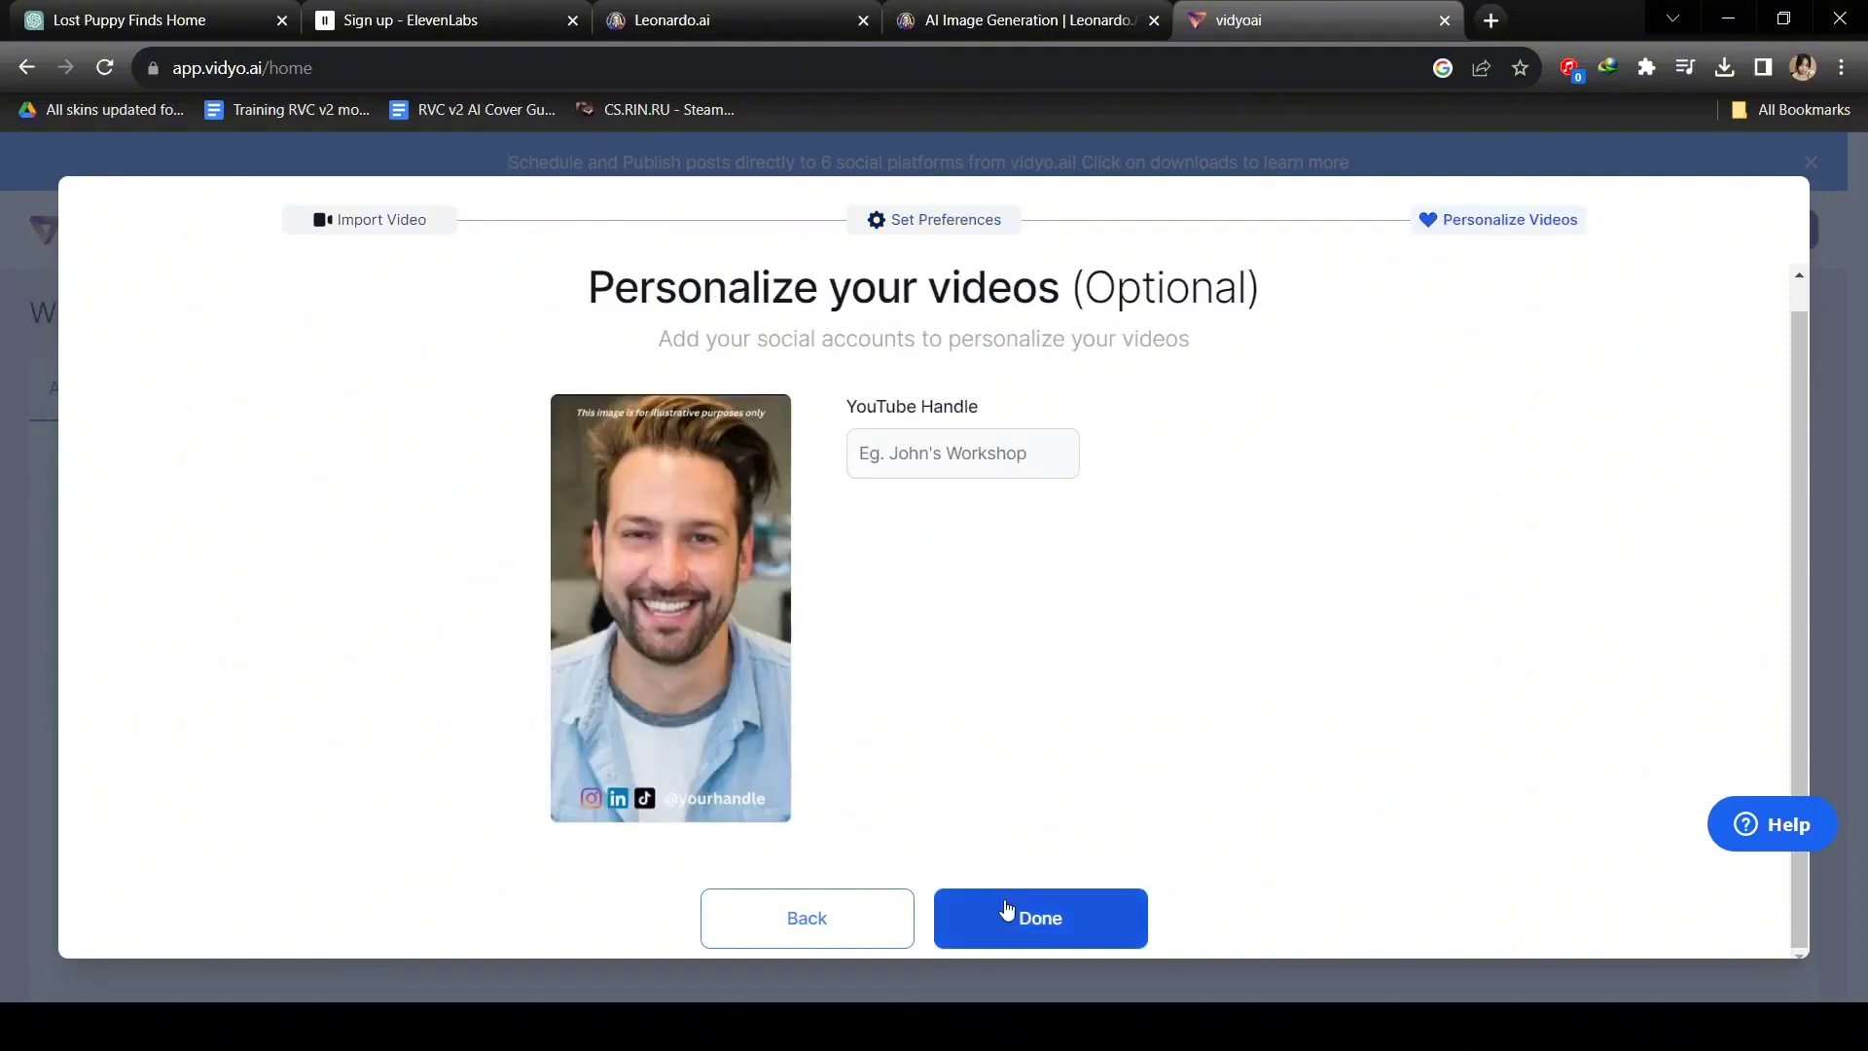
pyautogui.click(1008, 909)
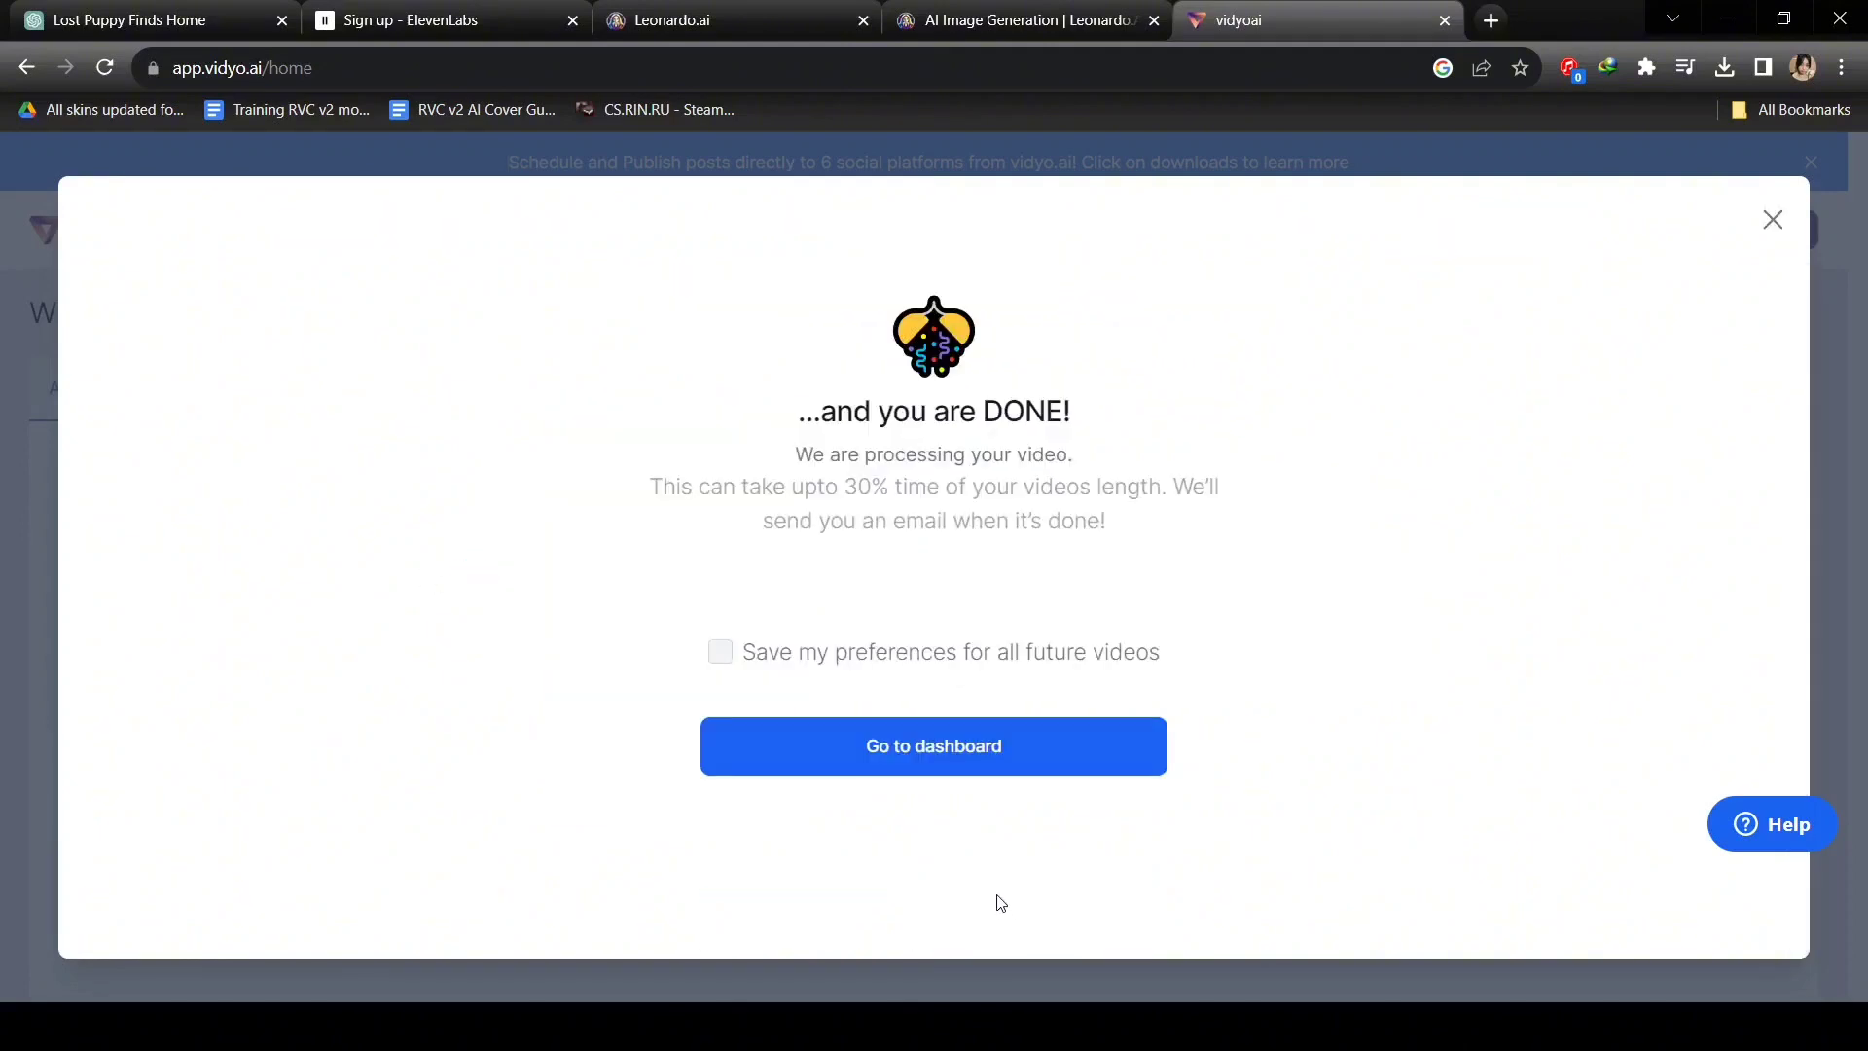
pyautogui.click(1767, 220)
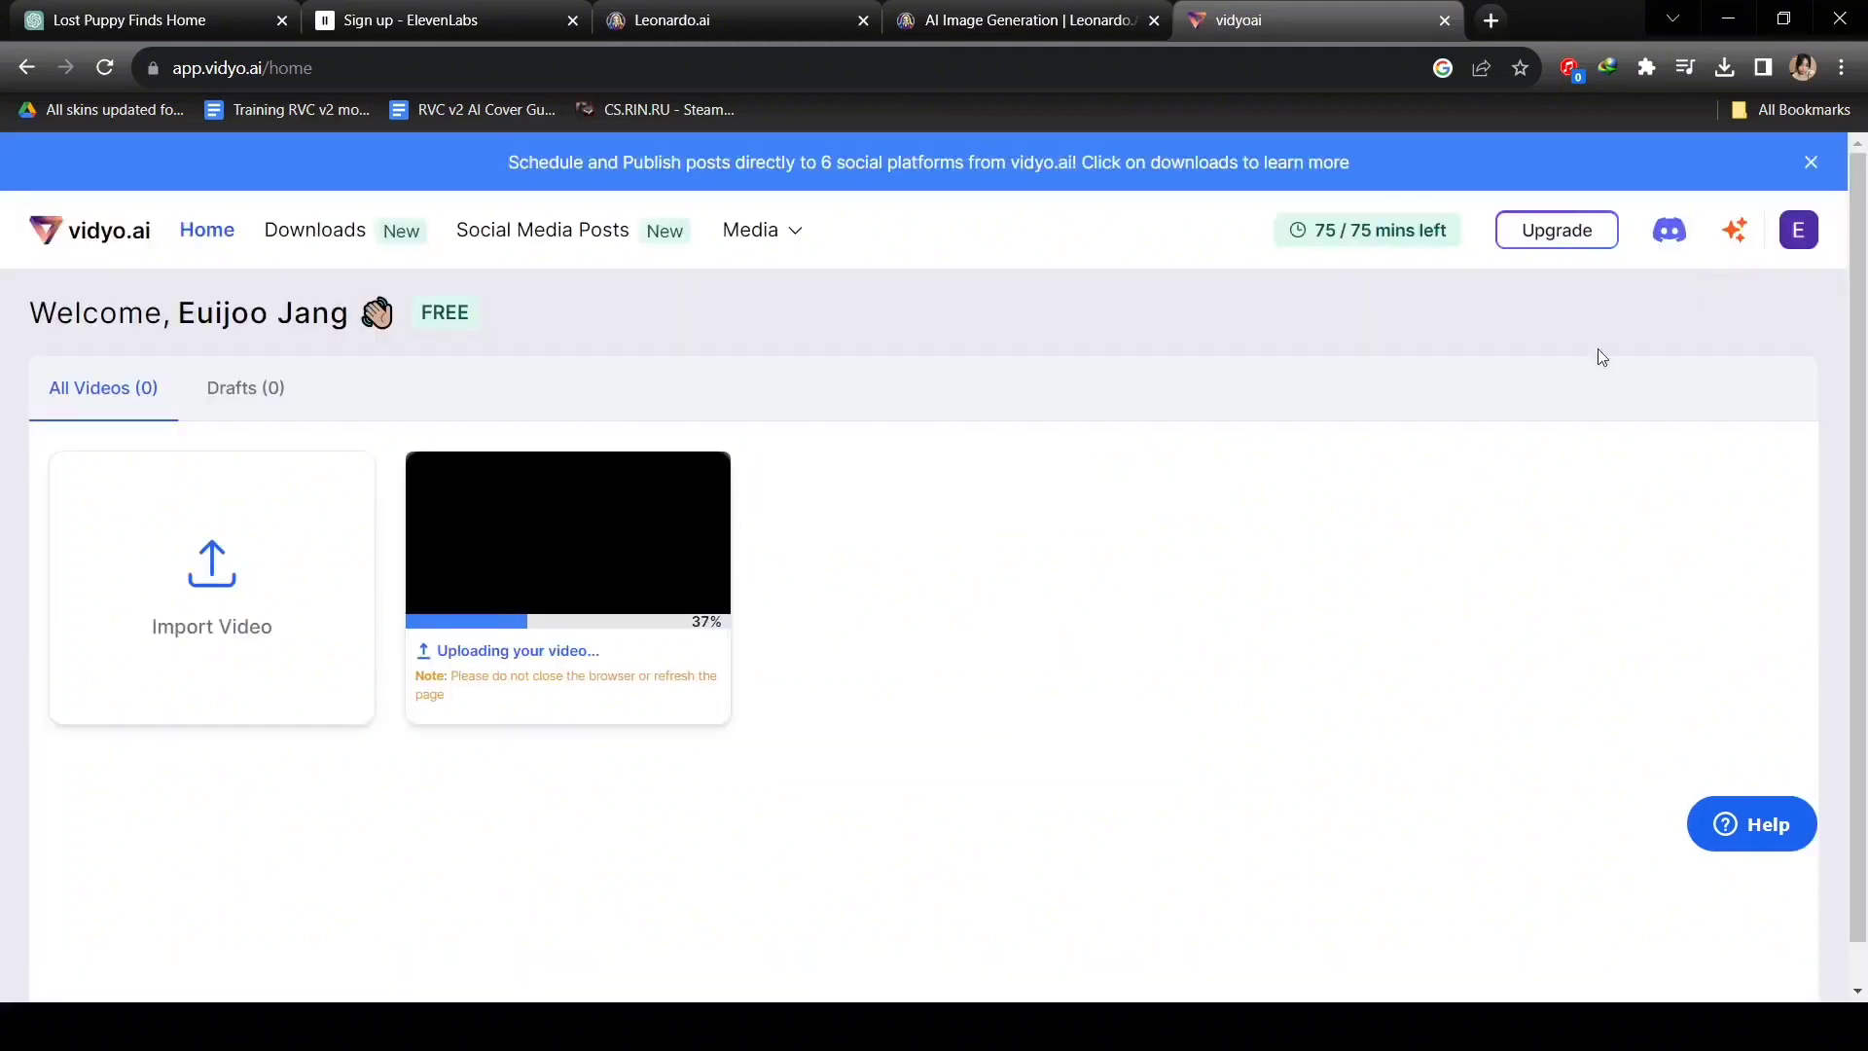
pyautogui.moveTo(639, 574)
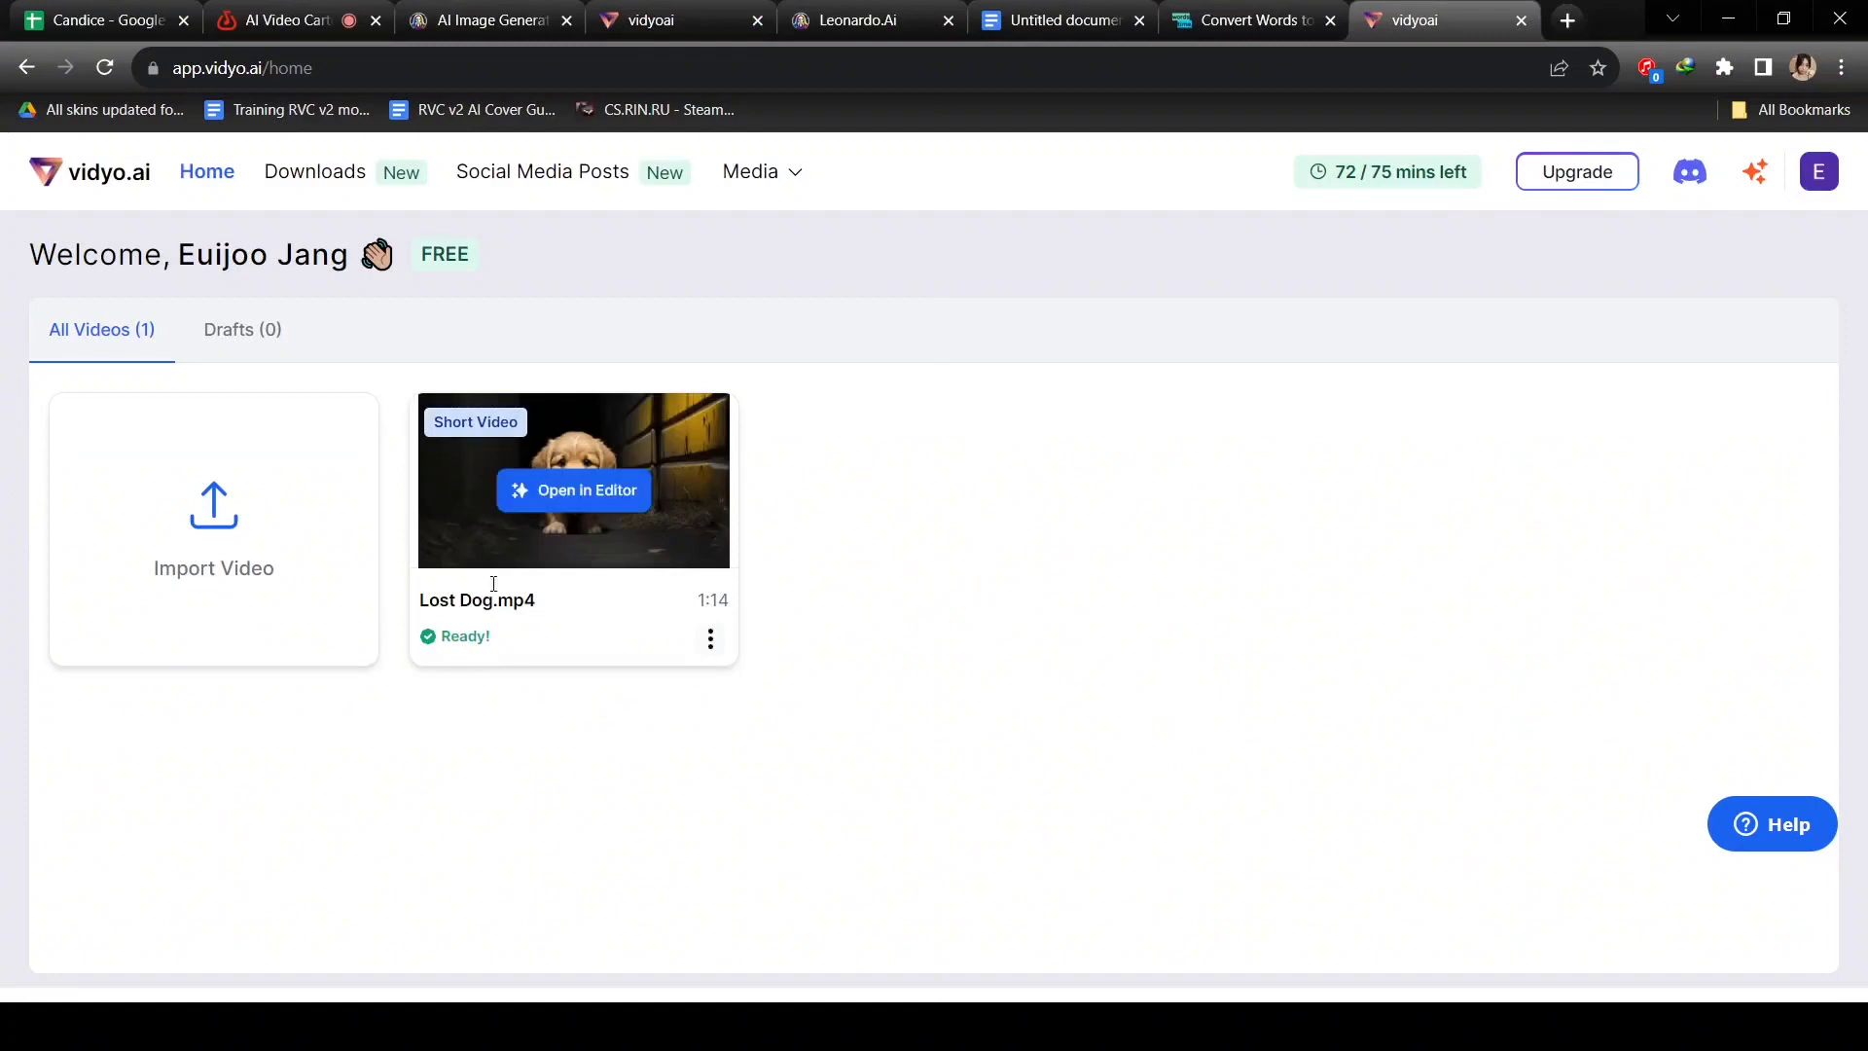
# Open Lost Dog in the editor, switch it to Landscape (16:9), and select the Lost dog title.
pyautogui.click(556, 498)
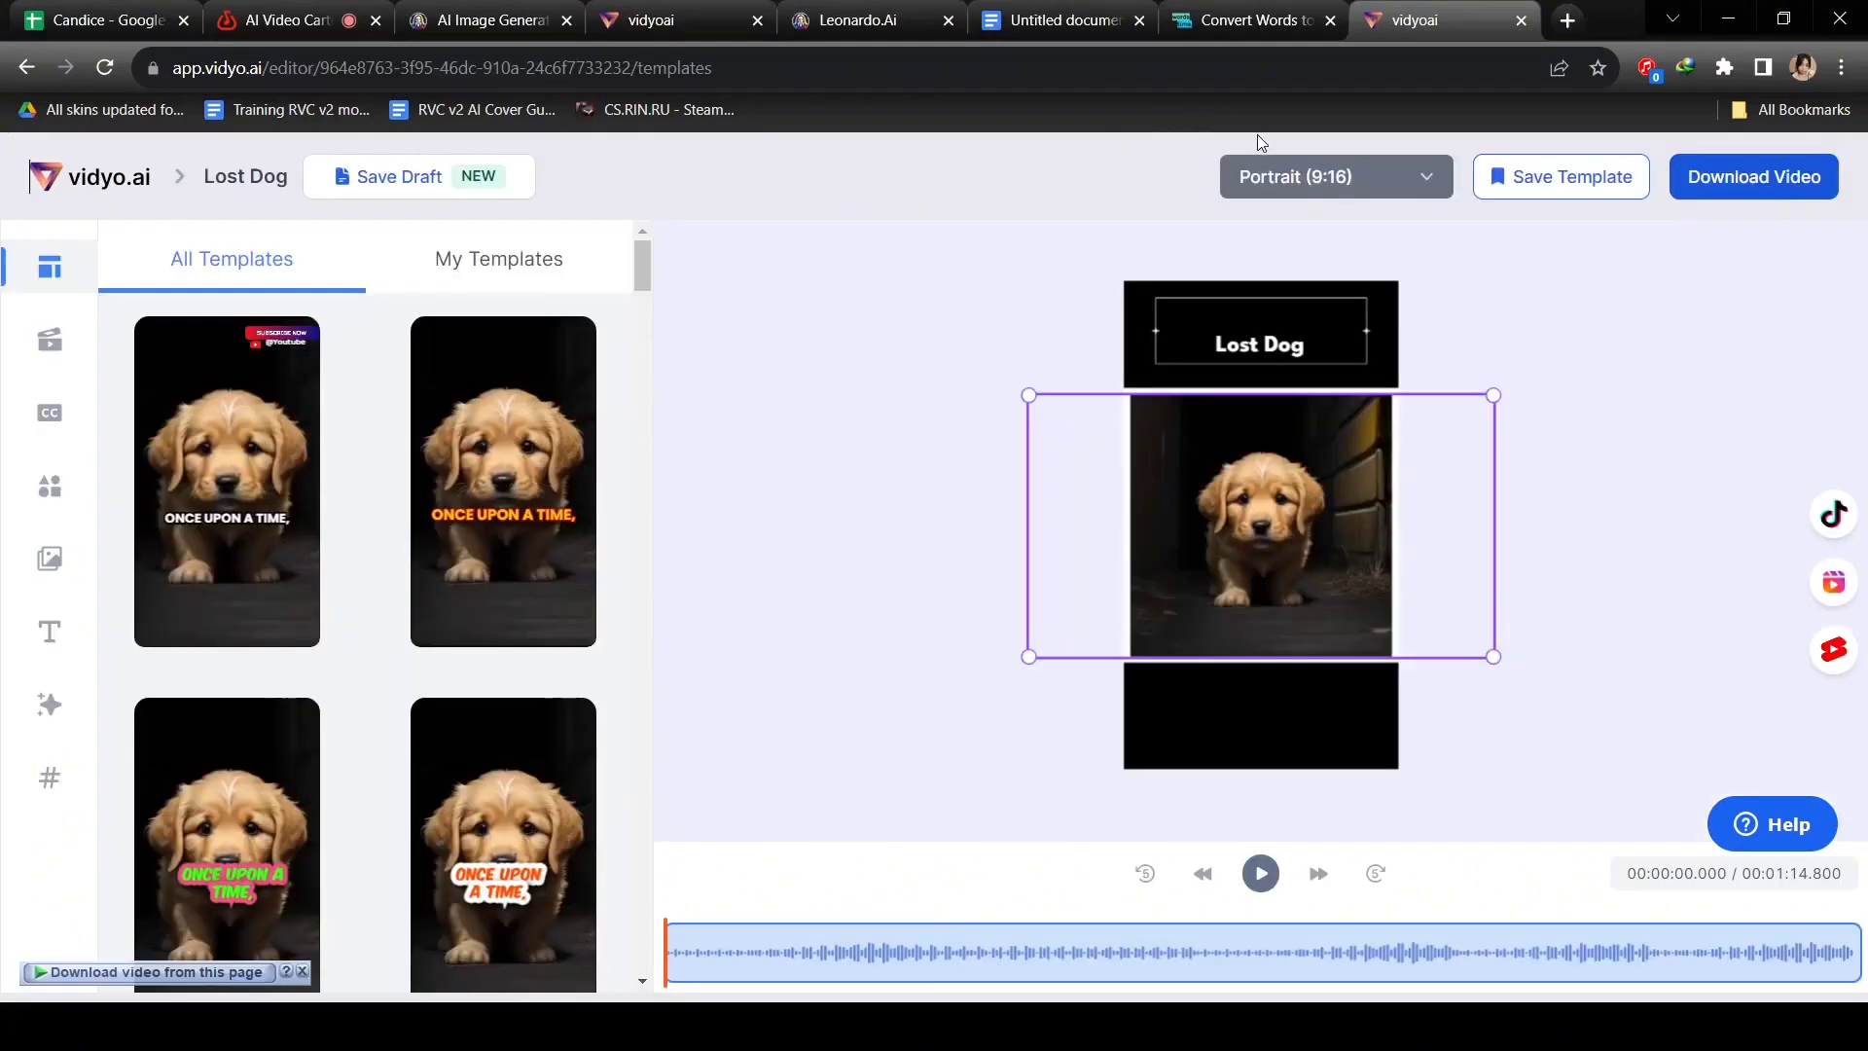
pyautogui.click(1299, 177)
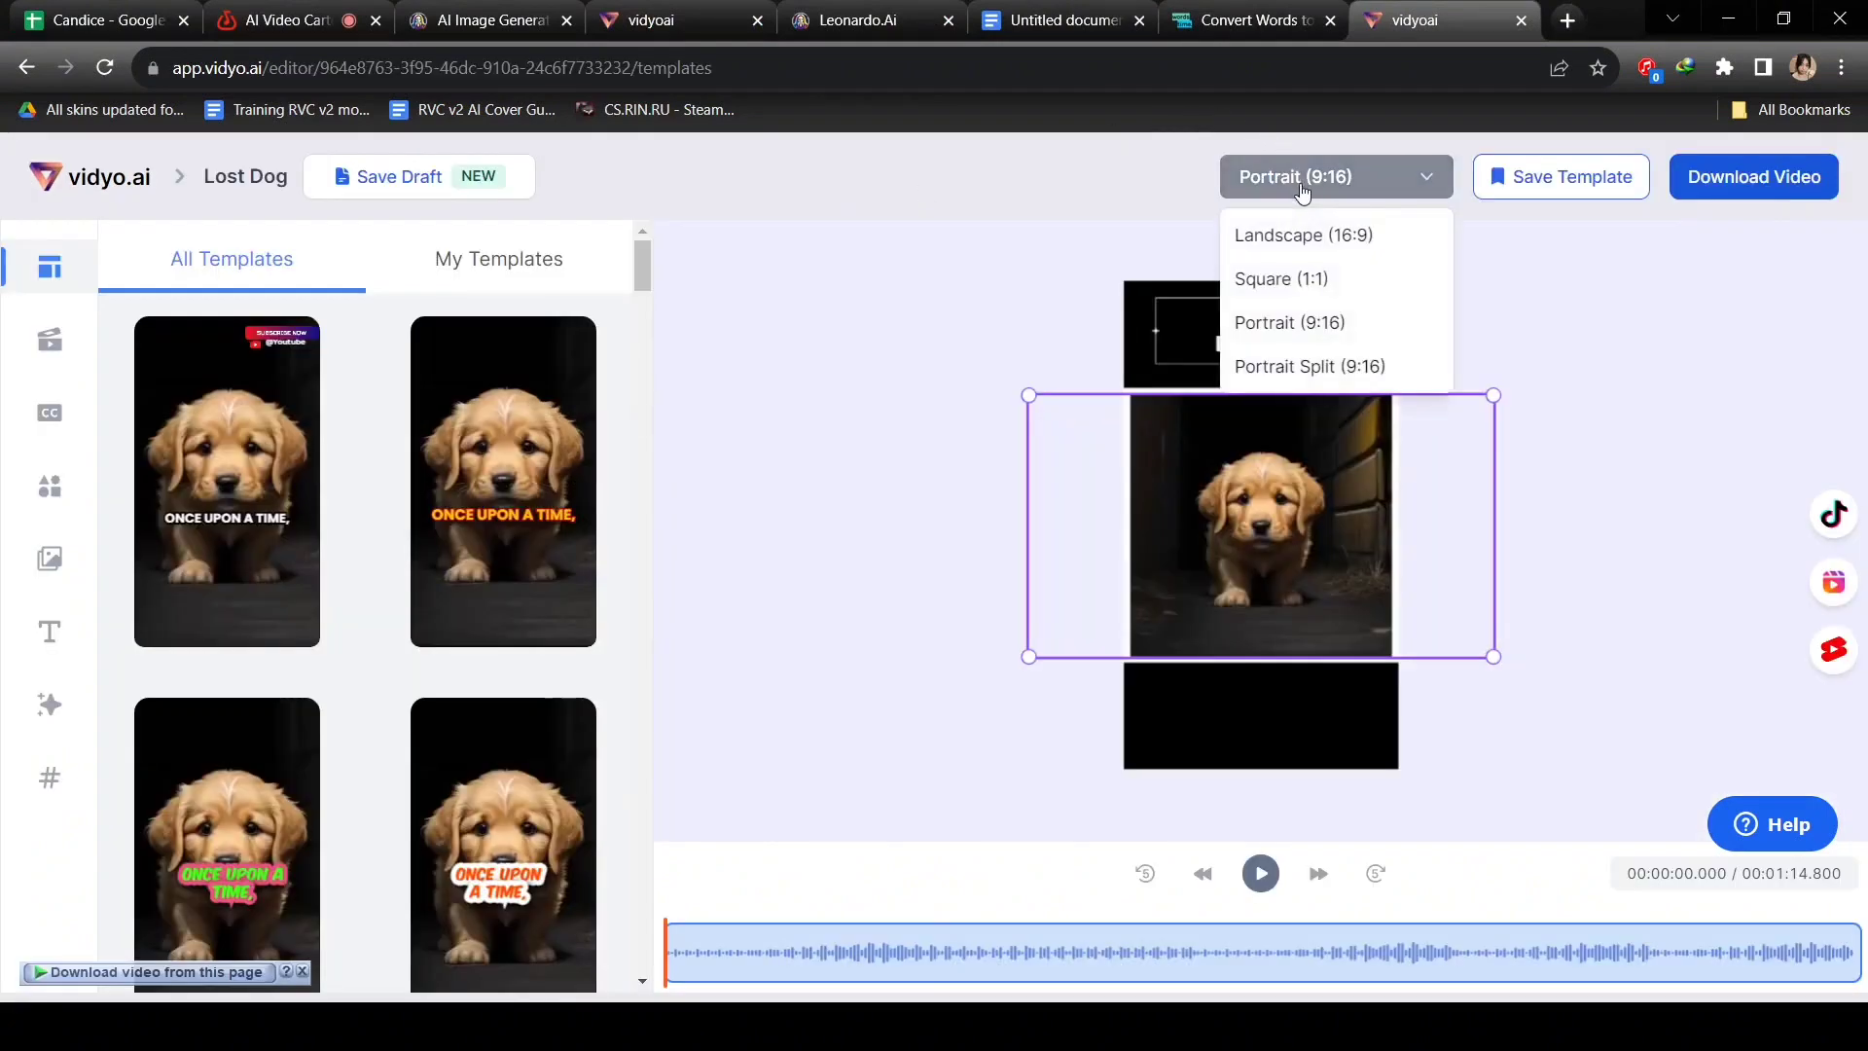
pyautogui.click(1300, 233)
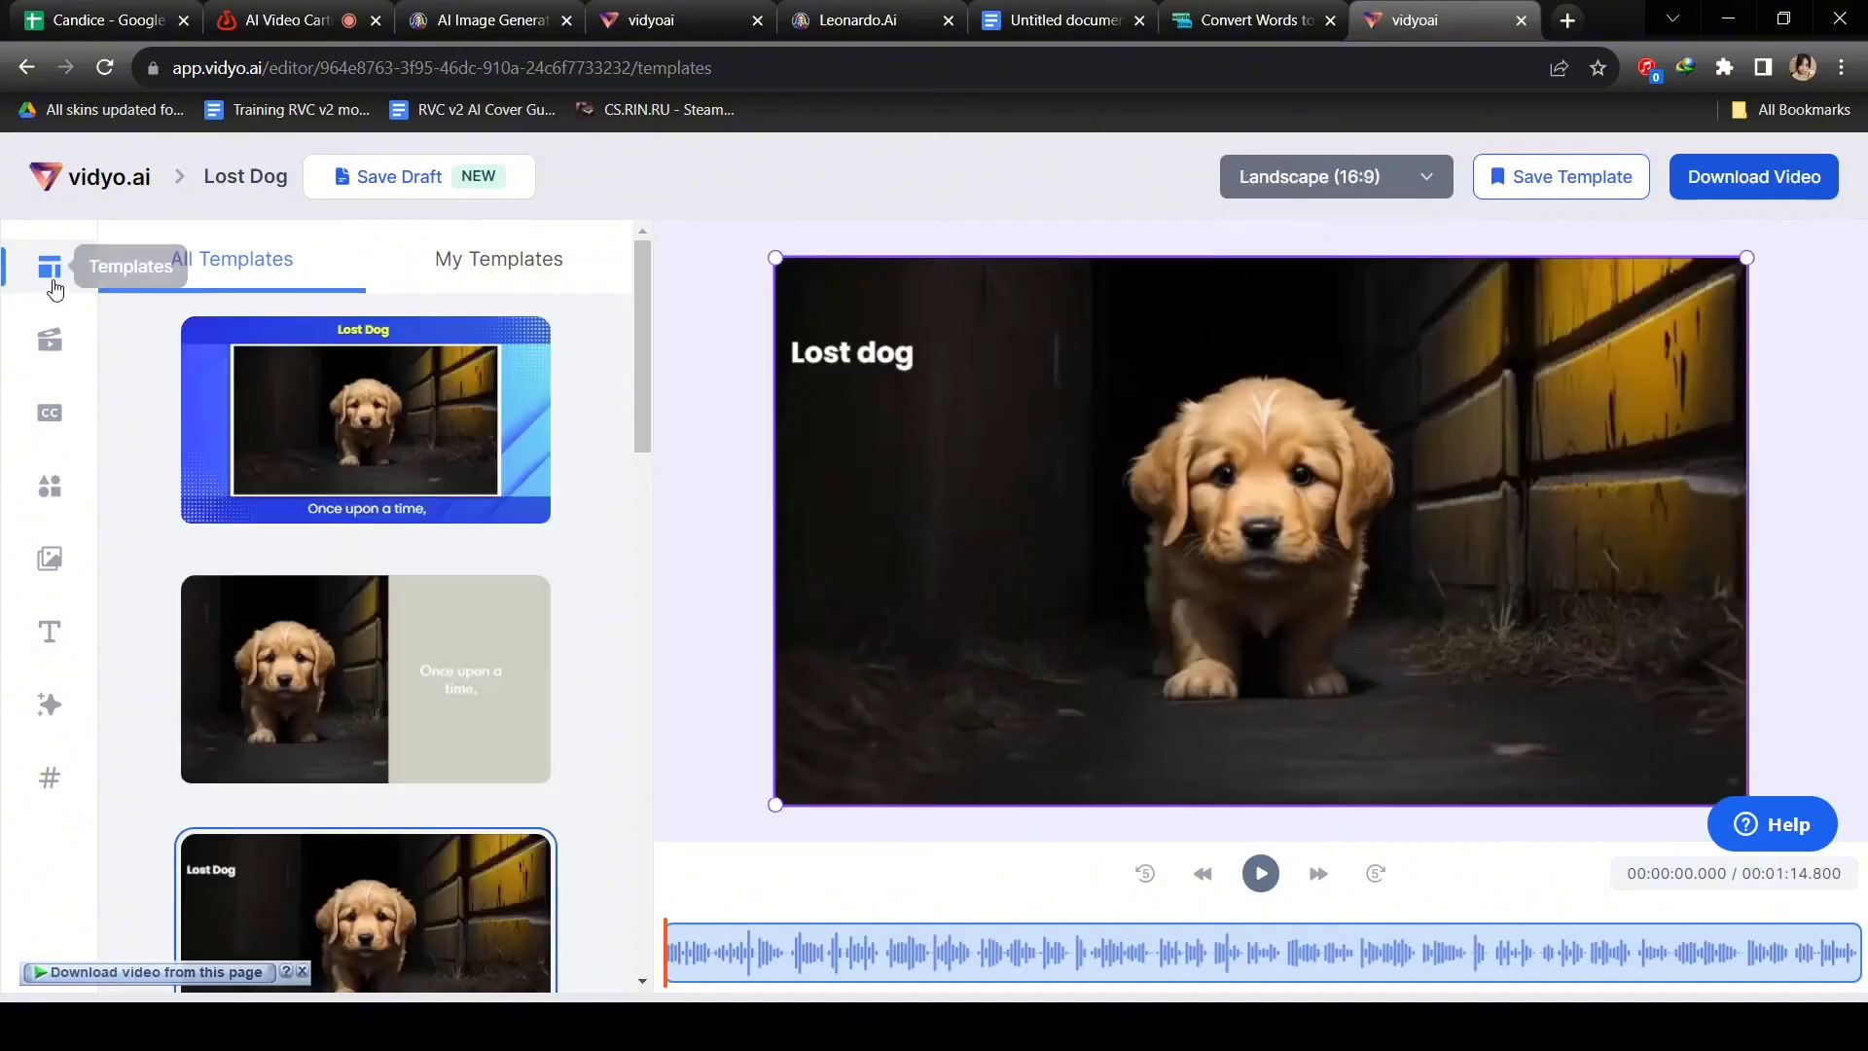
pyautogui.scroll(-5, 440, 522)
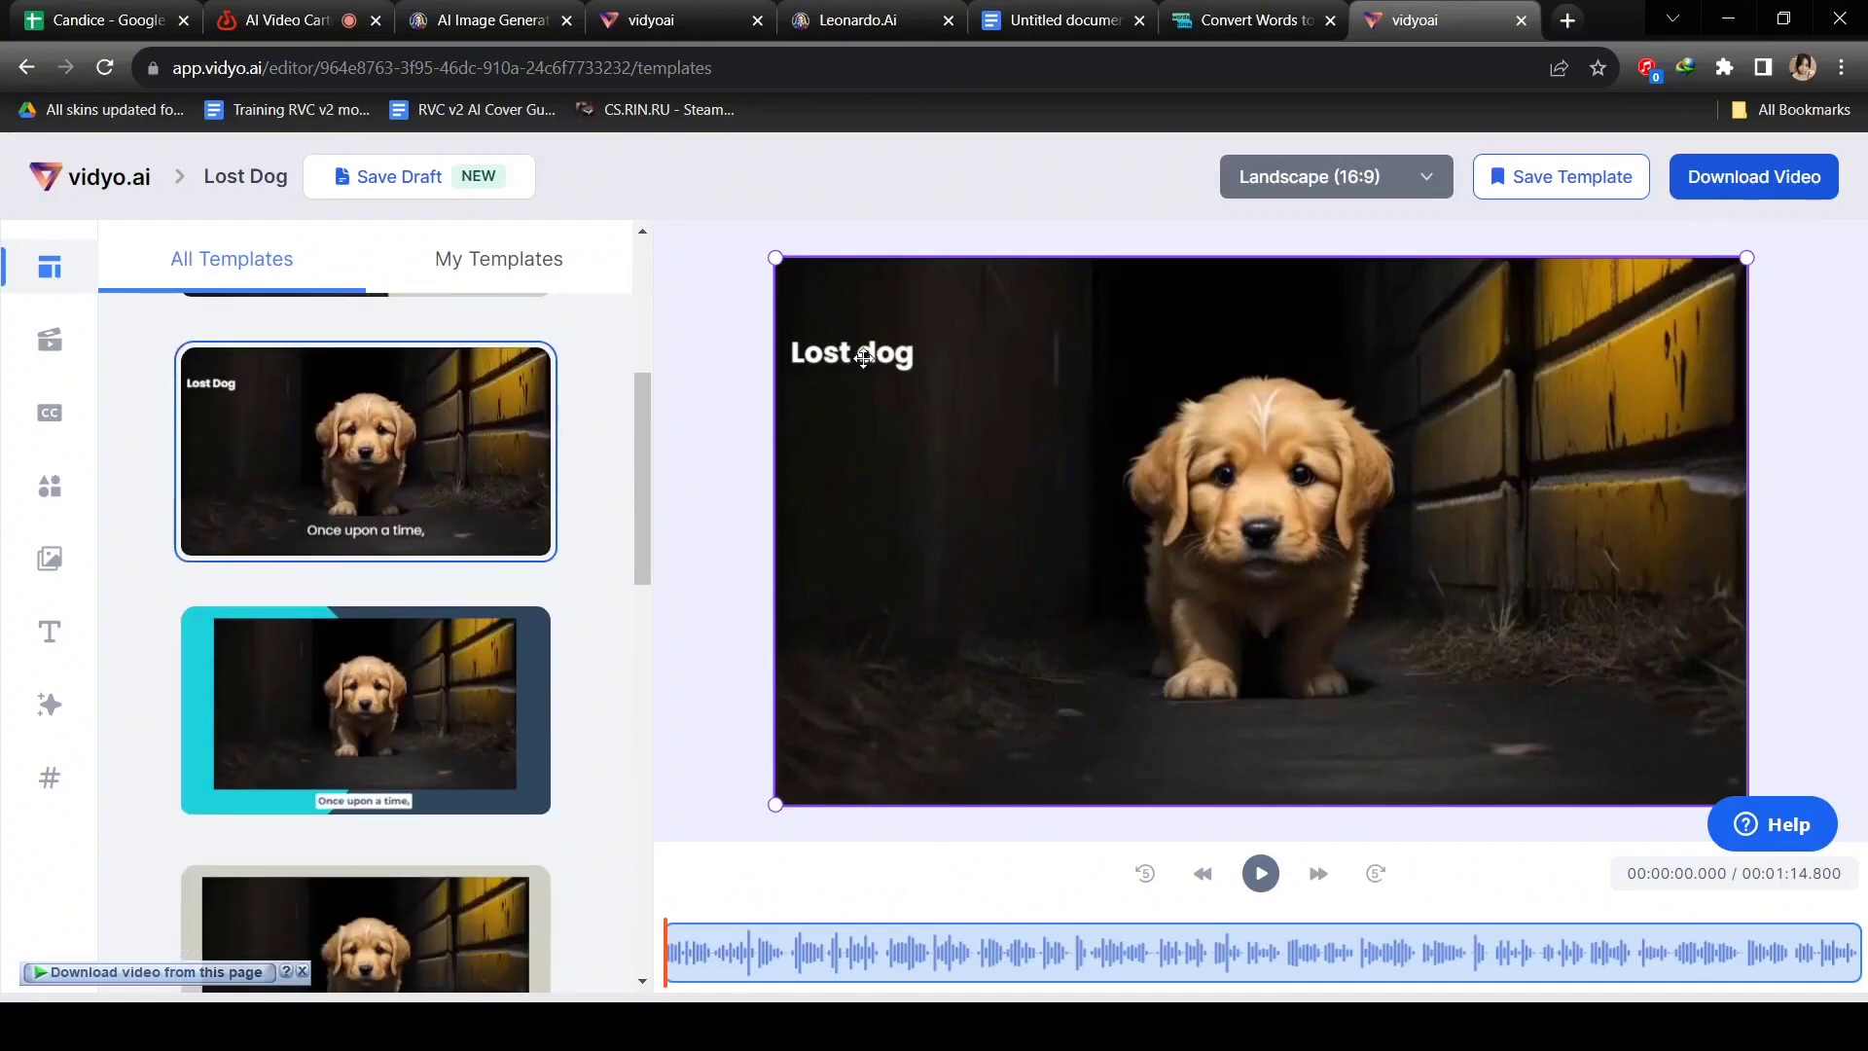
pyautogui.click(863, 358)
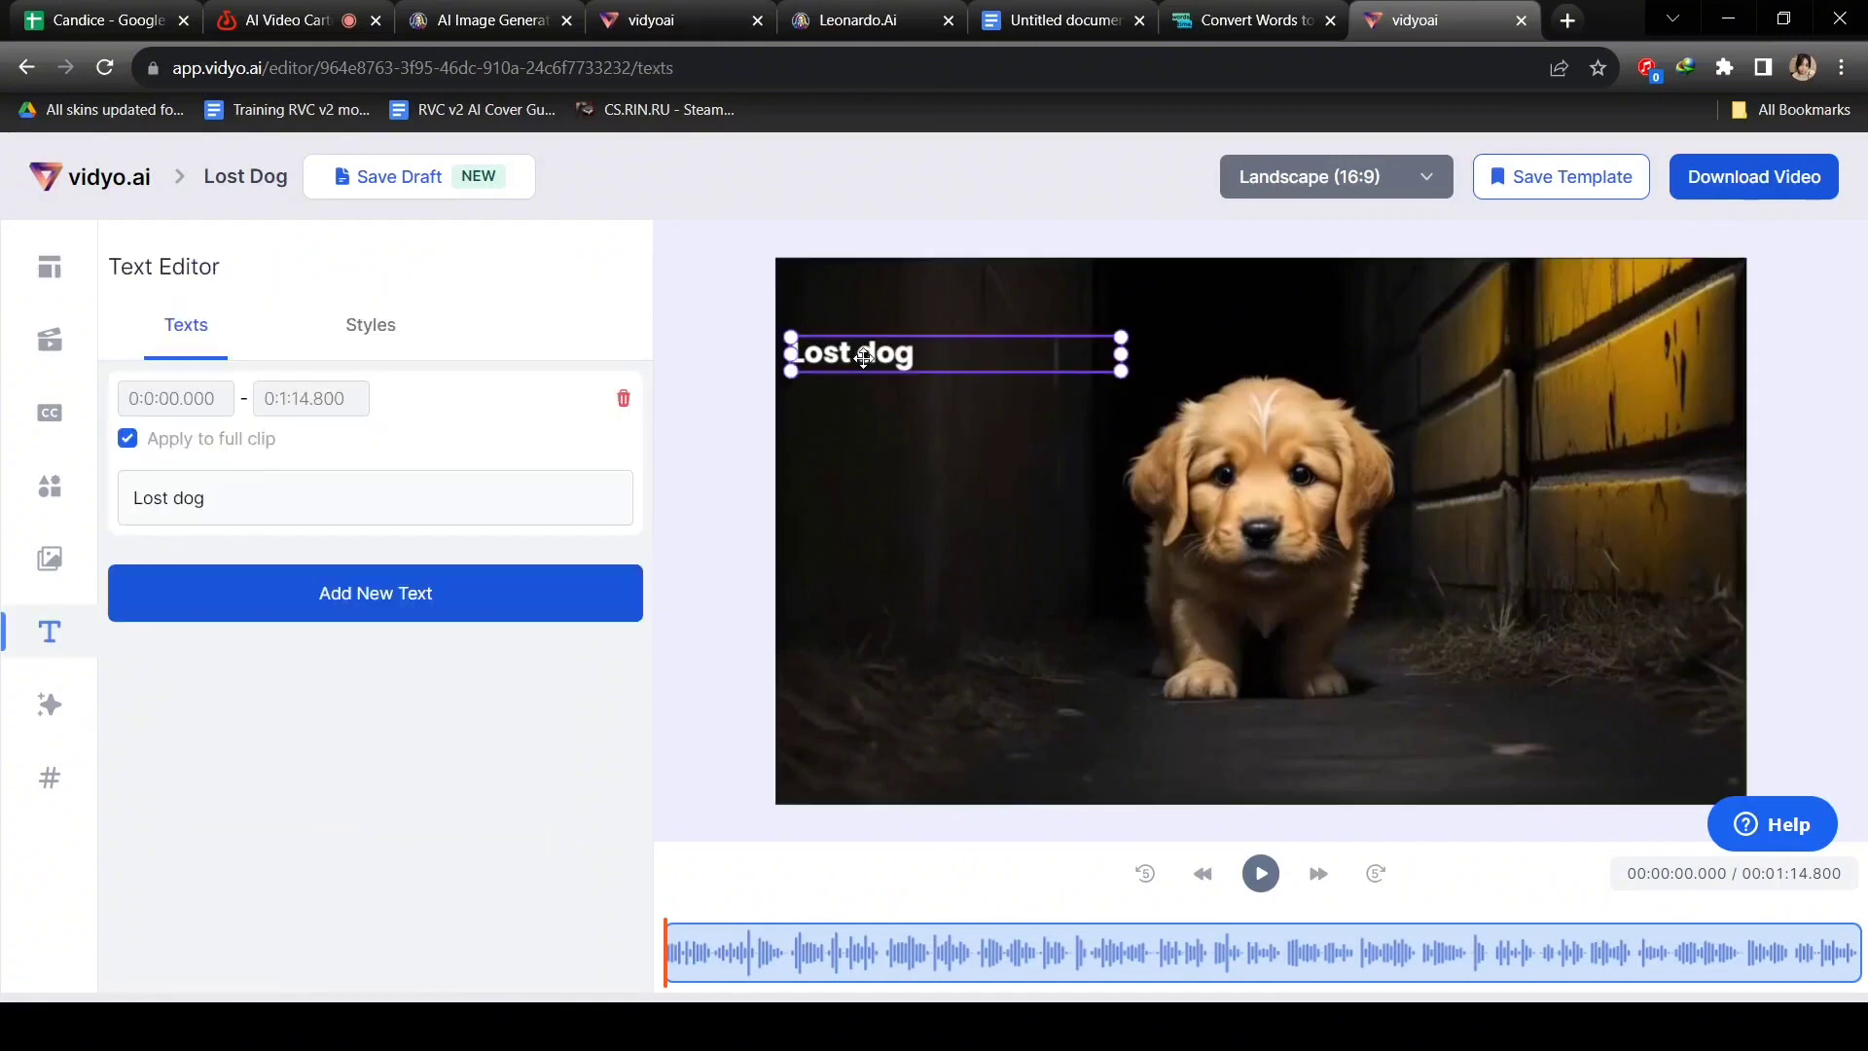
# Delete the Lost dog title and fix the 'fluffy puppy named Bella' subtitle line.
pyautogui.click(623, 400)
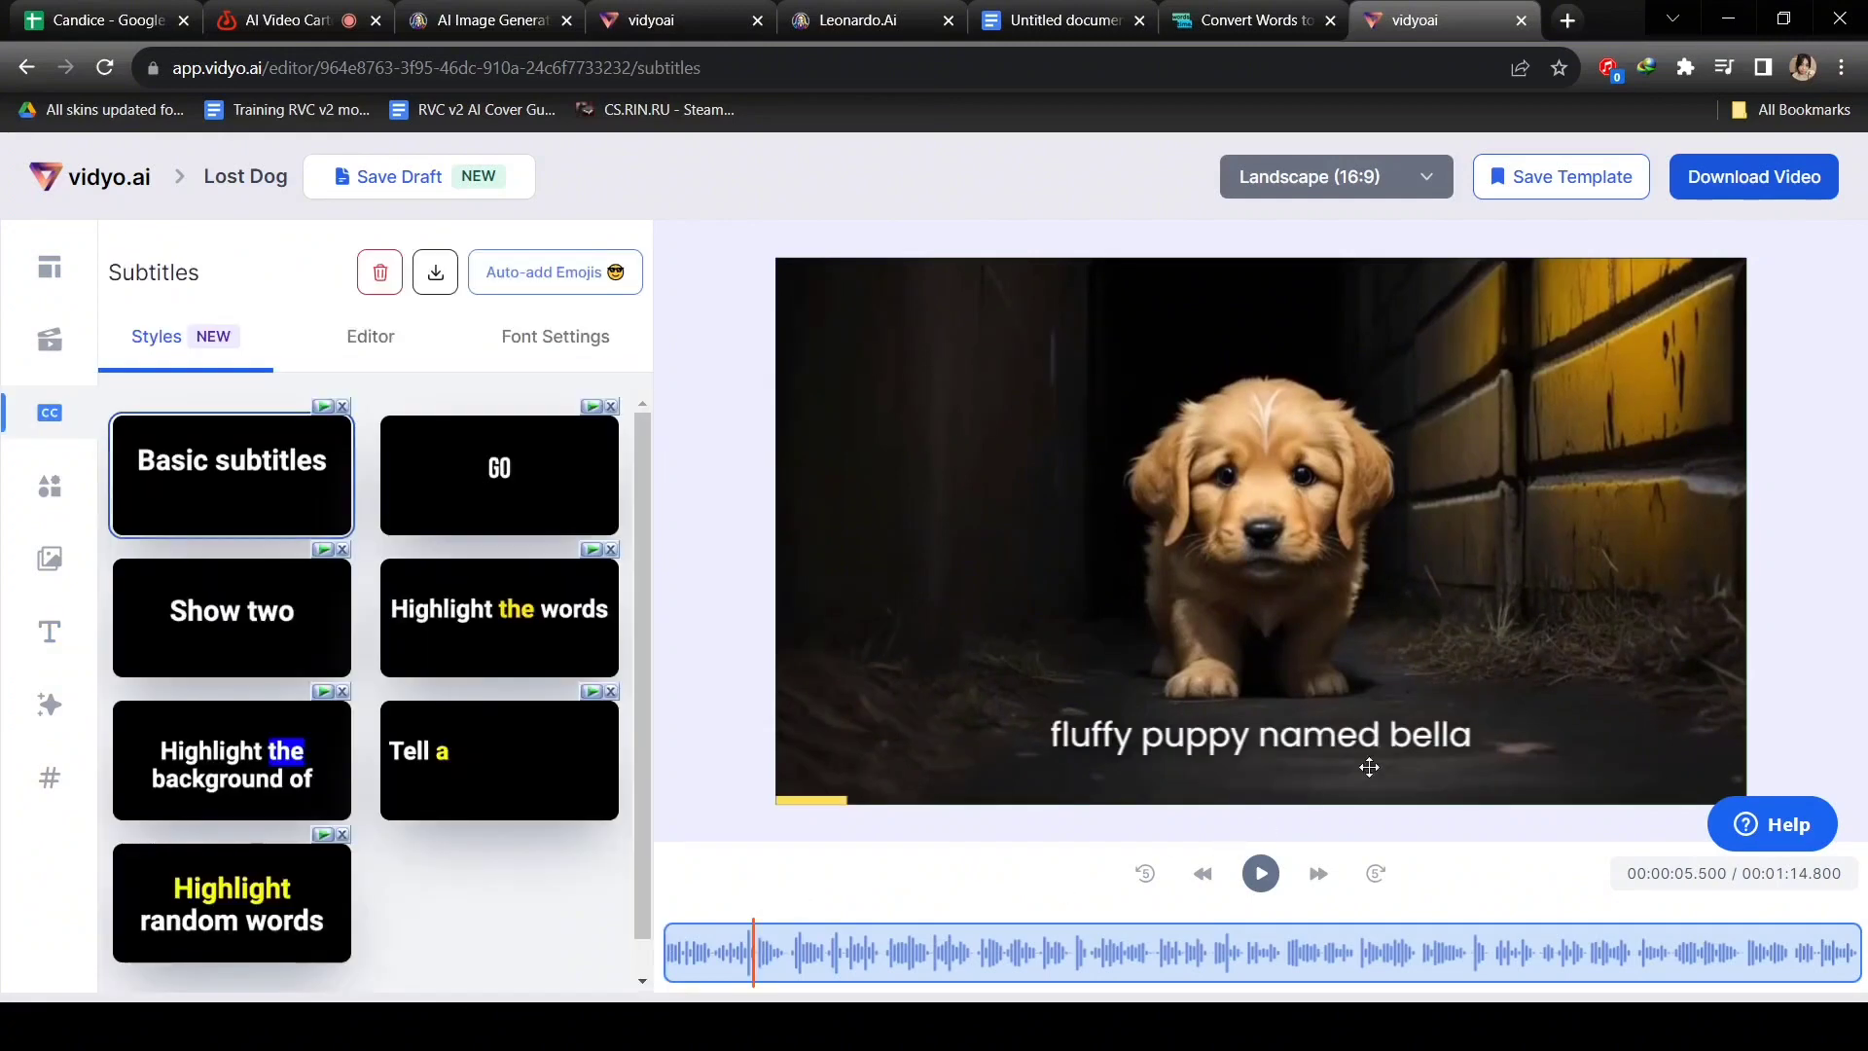
pyautogui.click(1399, 737)
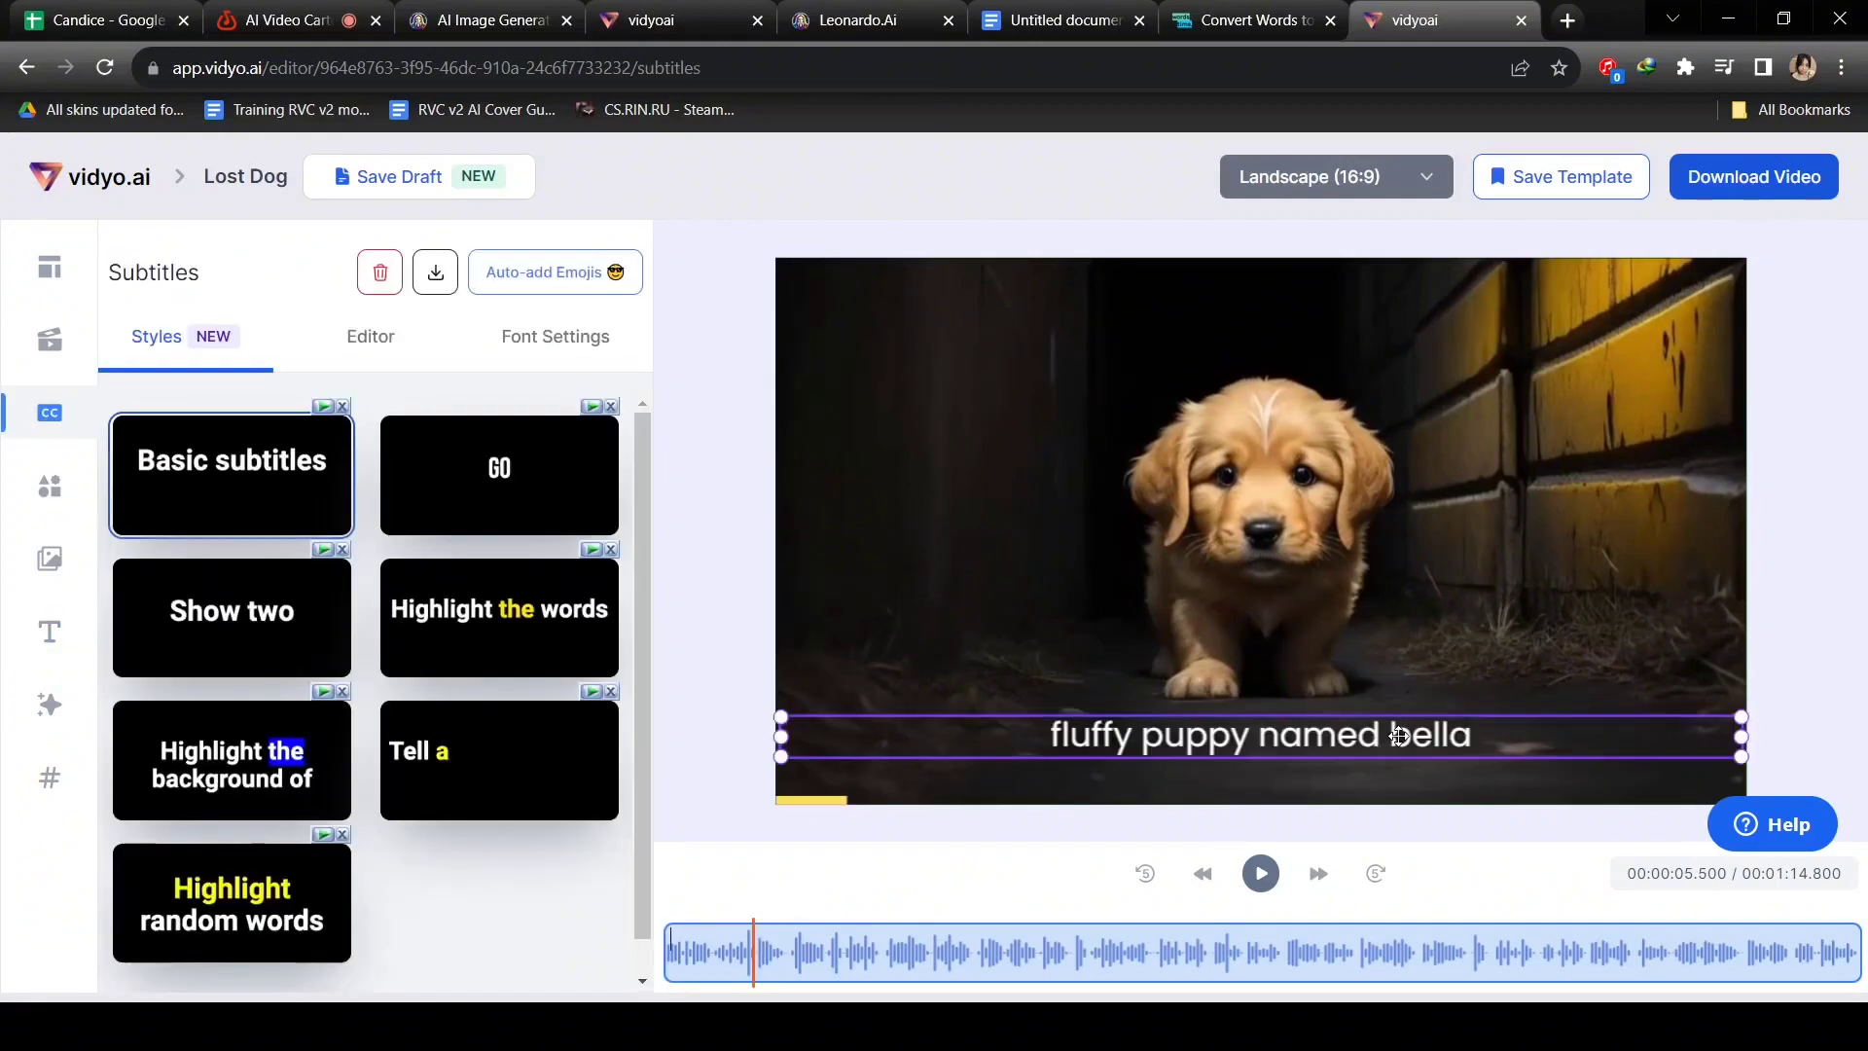
pyautogui.click(380, 337)
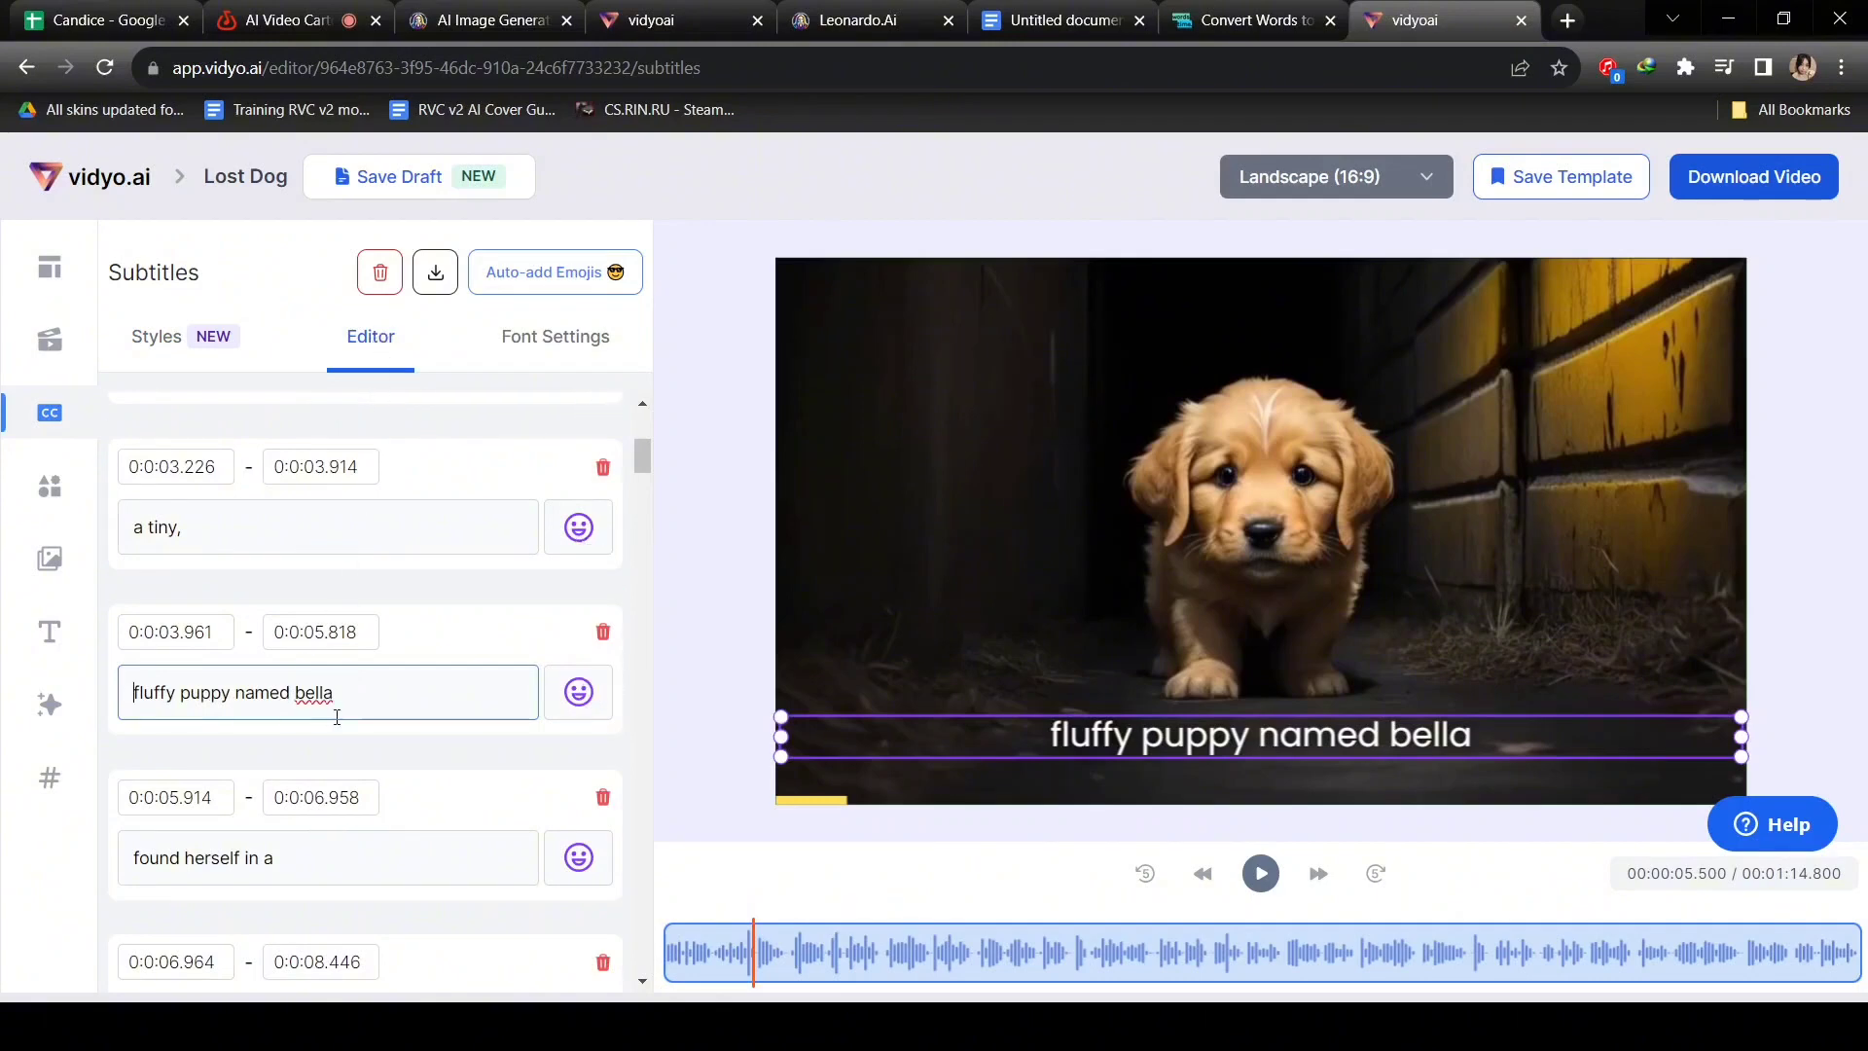
pyautogui.click(304, 694)
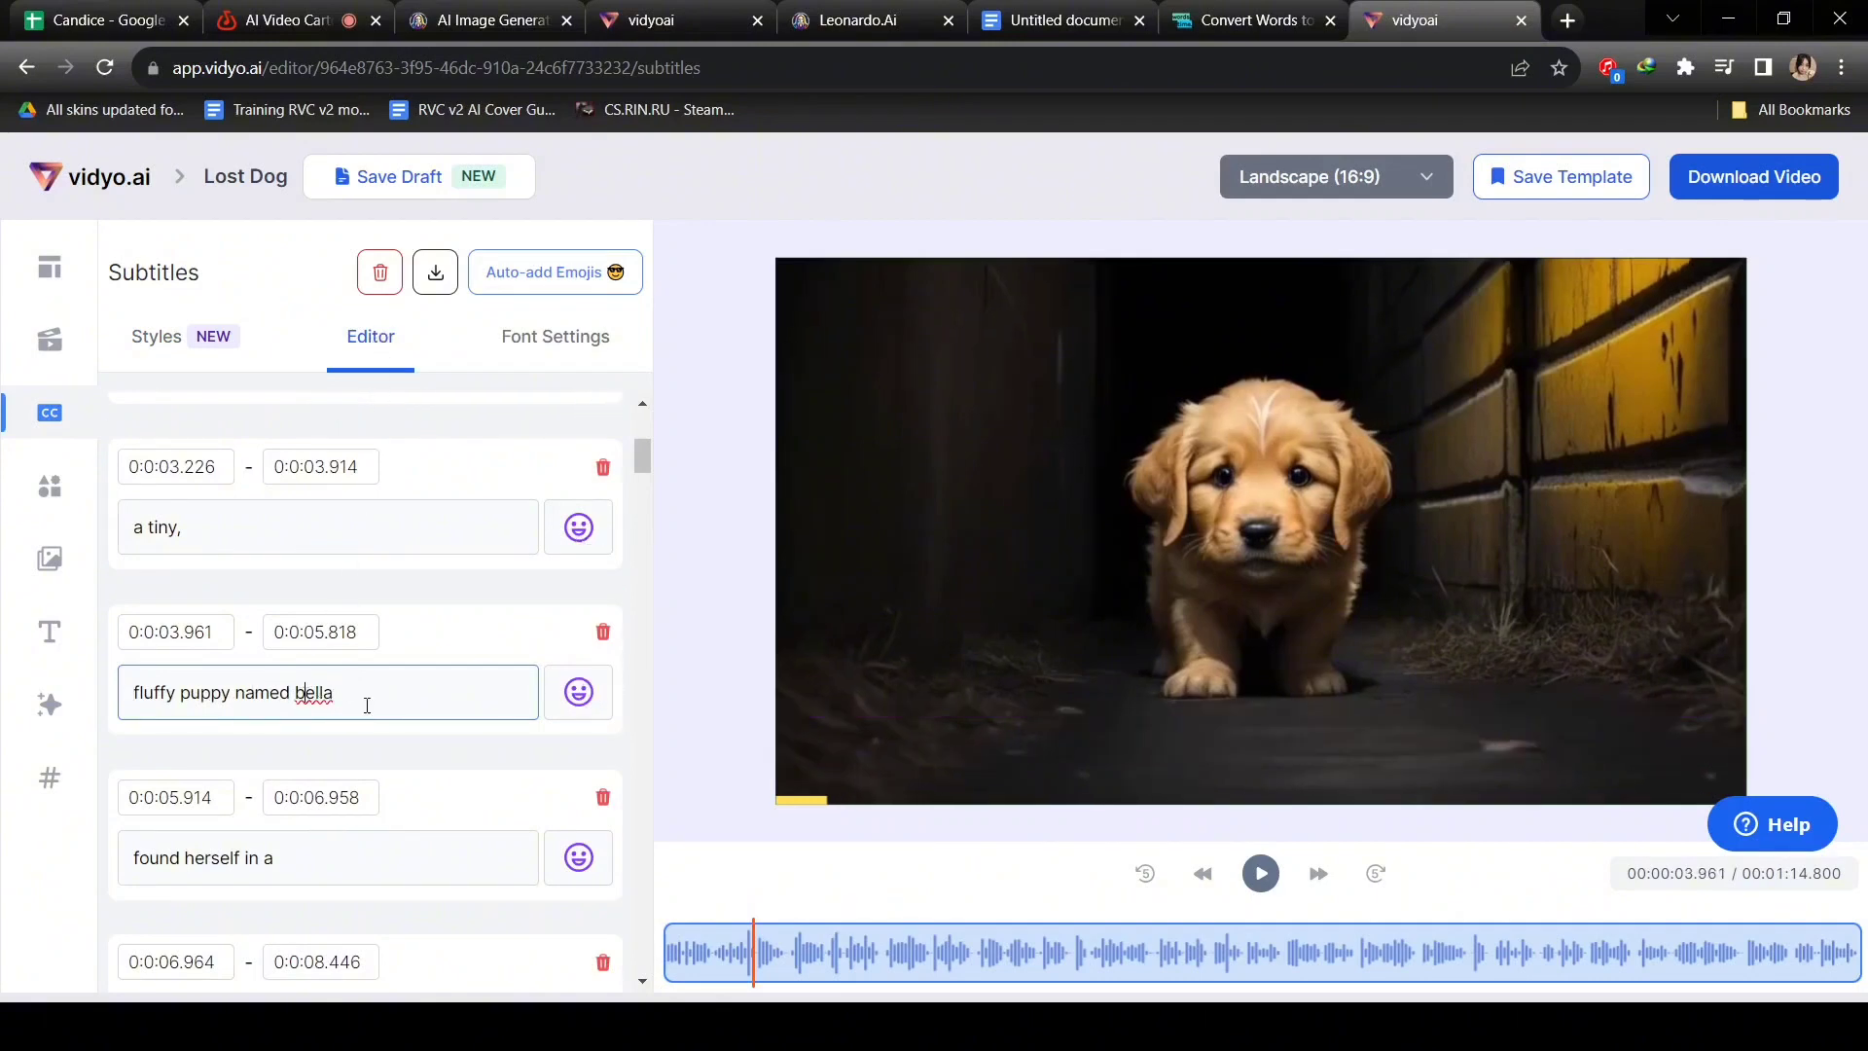
pyautogui.press('BackSpace')
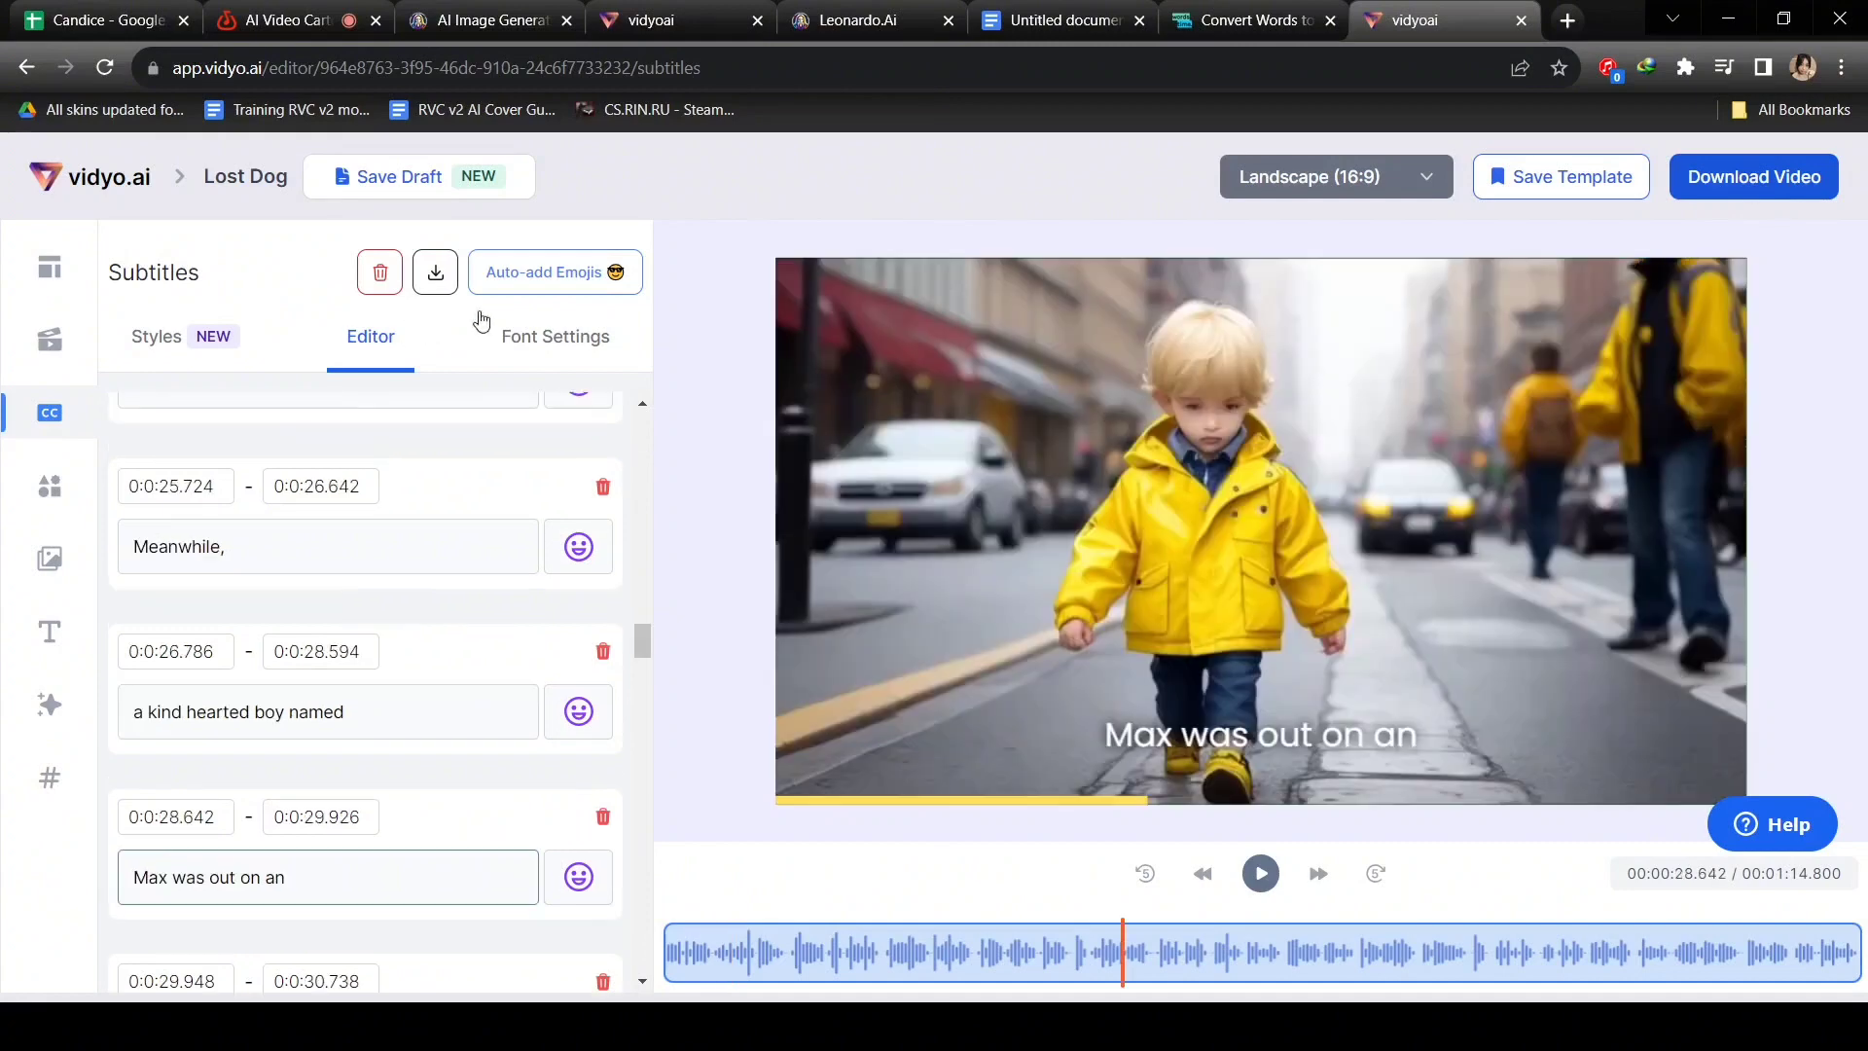
# Pick a background effect colour in the subtitle Font Settings and start the video download.
pyautogui.click(532, 340)
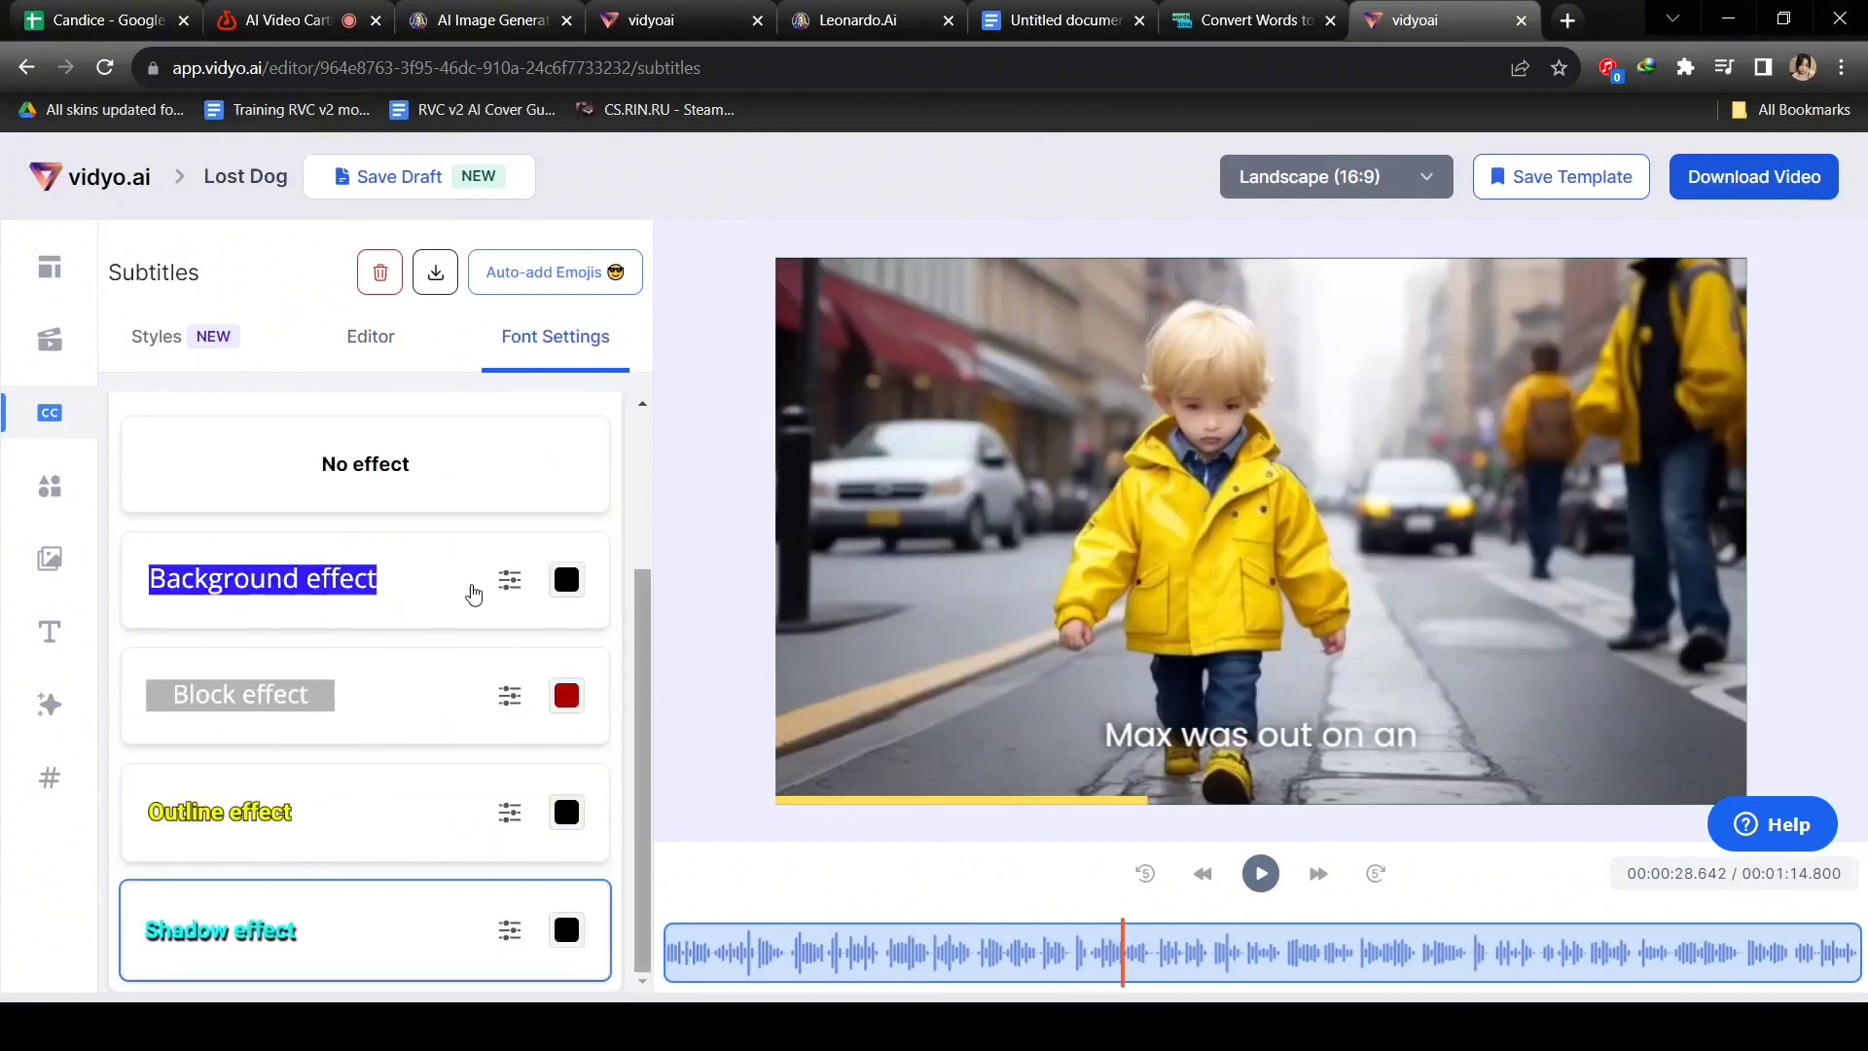
pyautogui.click(567, 582)
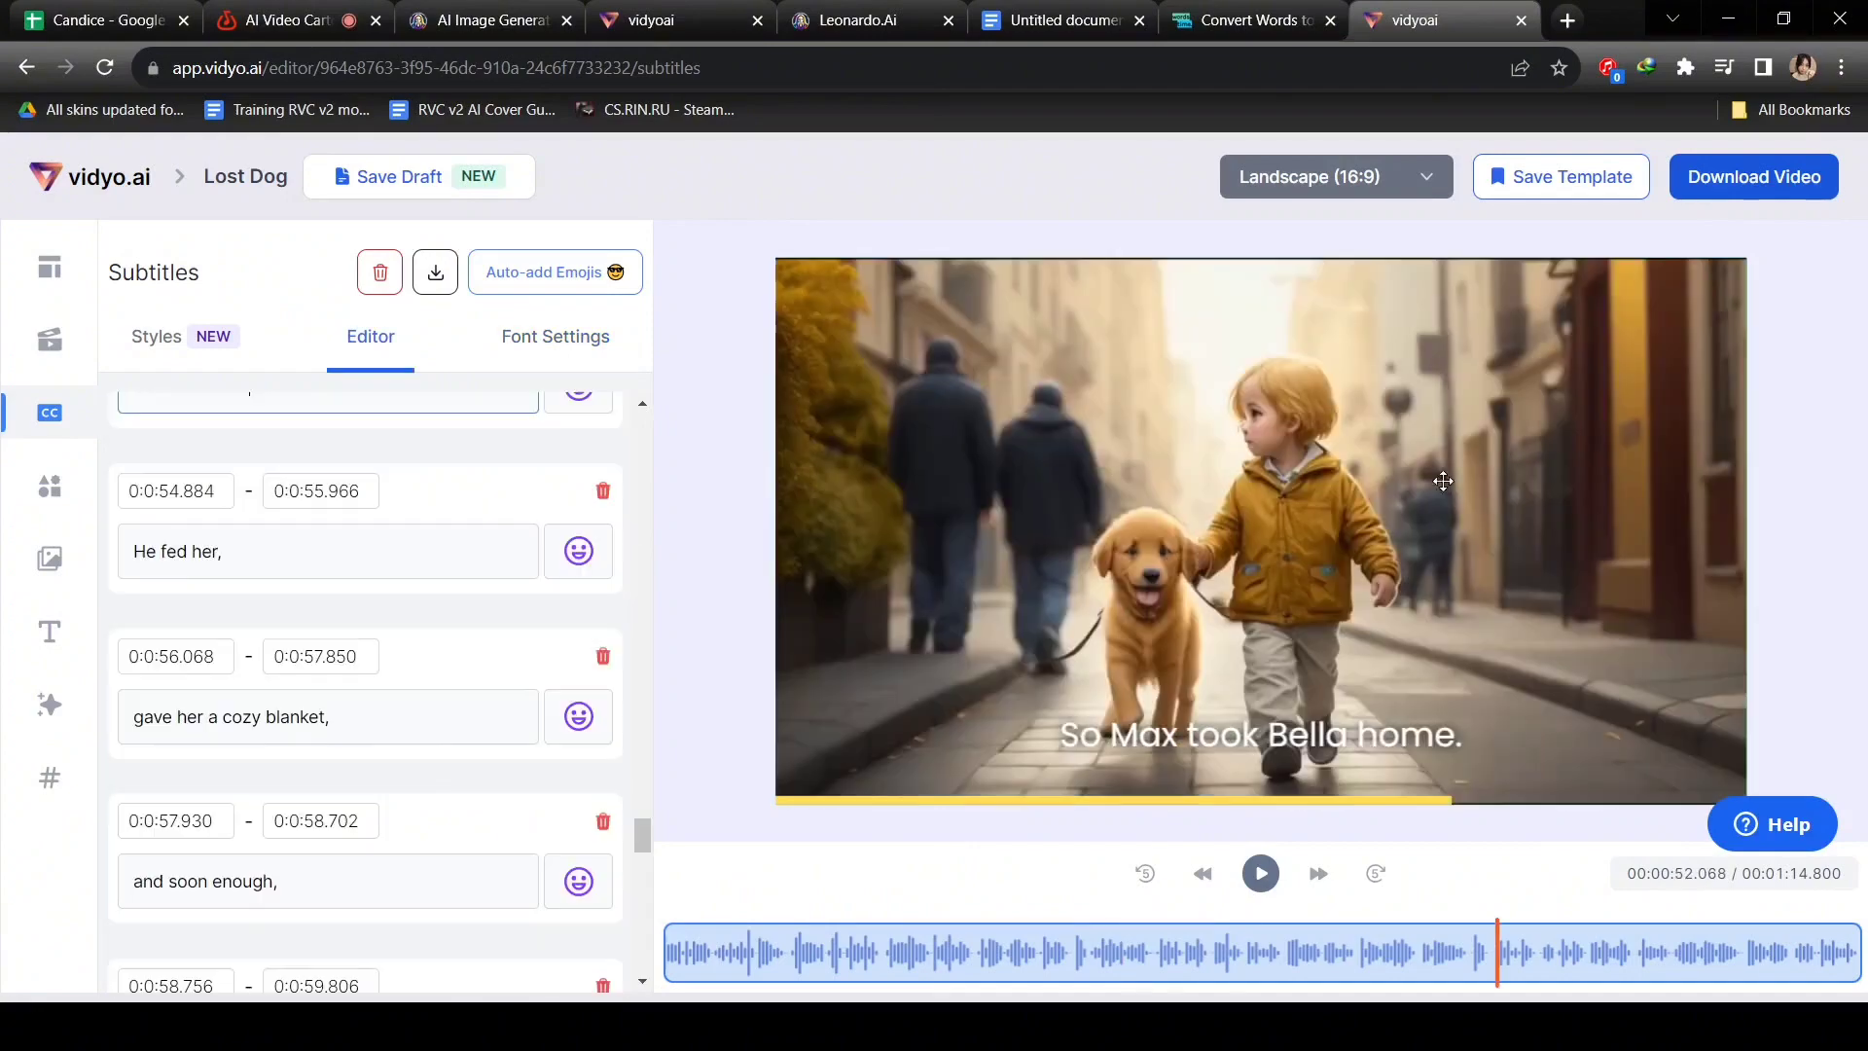
pyautogui.click(1780, 185)
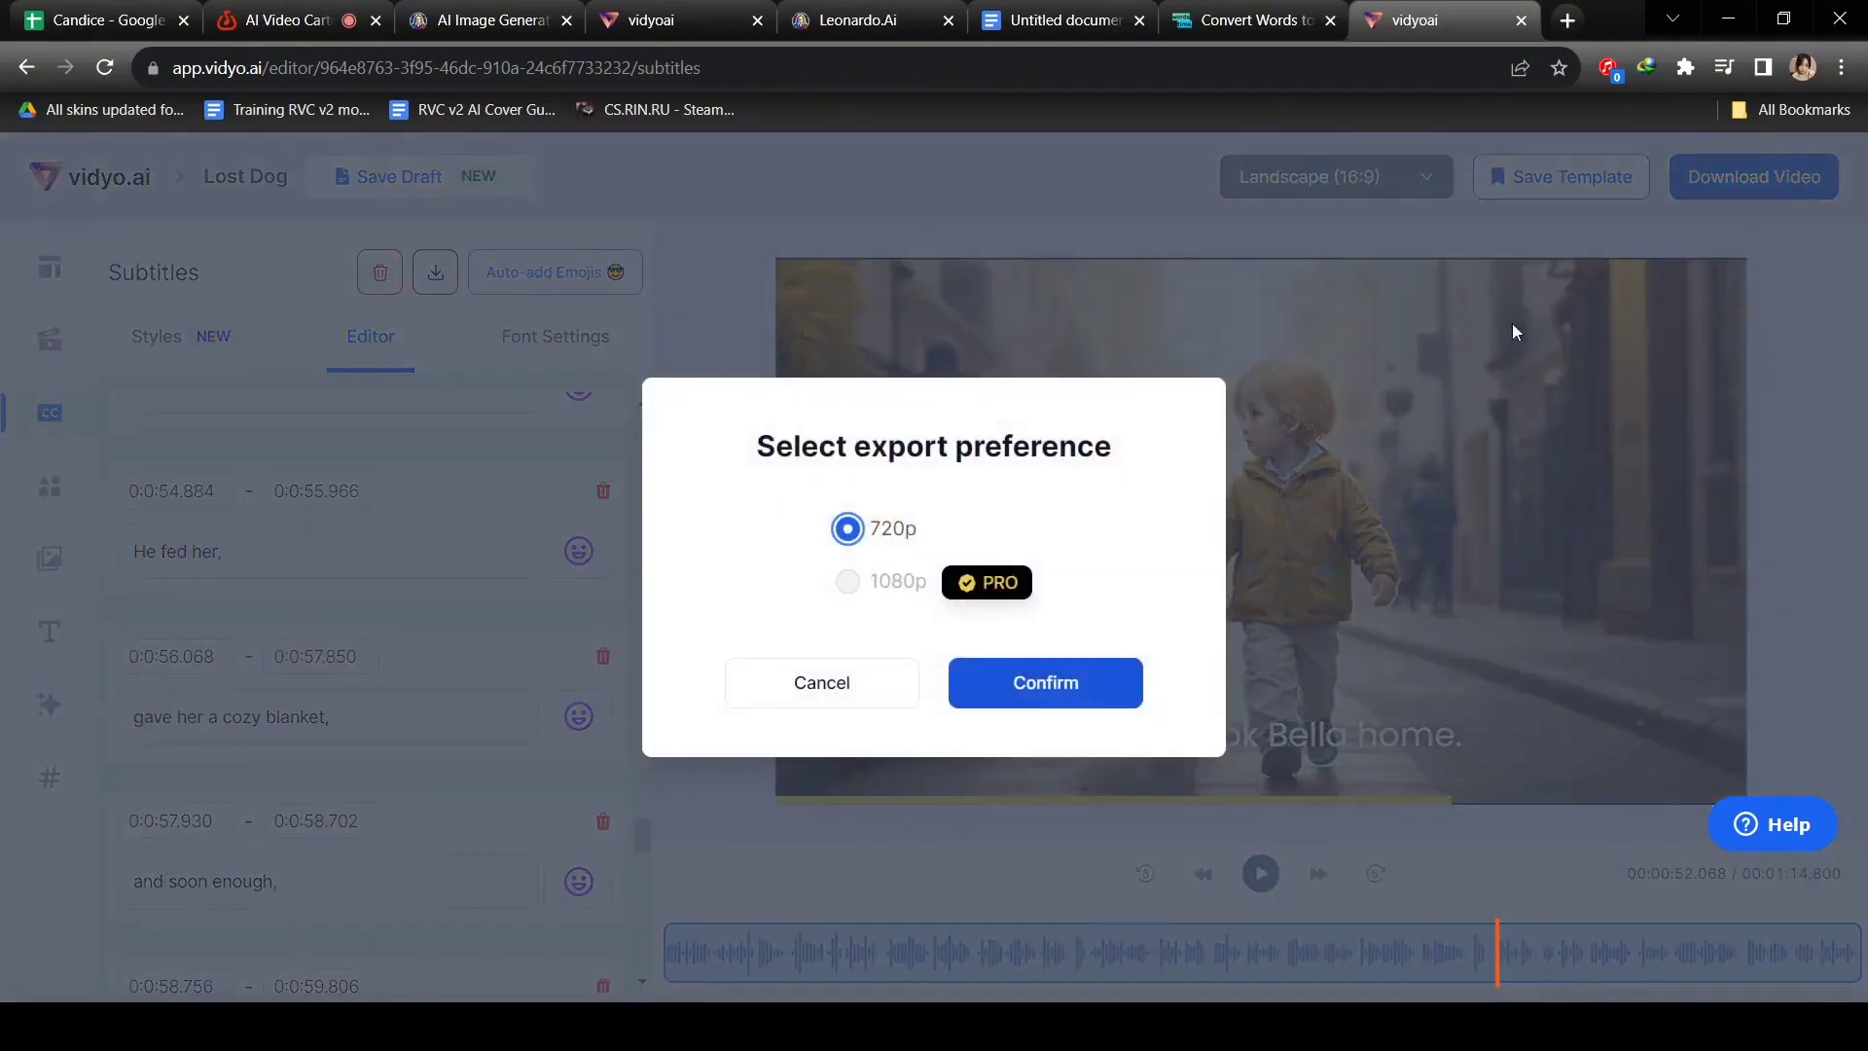
# Confirm the 720p export and go to My Downloads from the home dashboard.
pyautogui.click(961, 698)
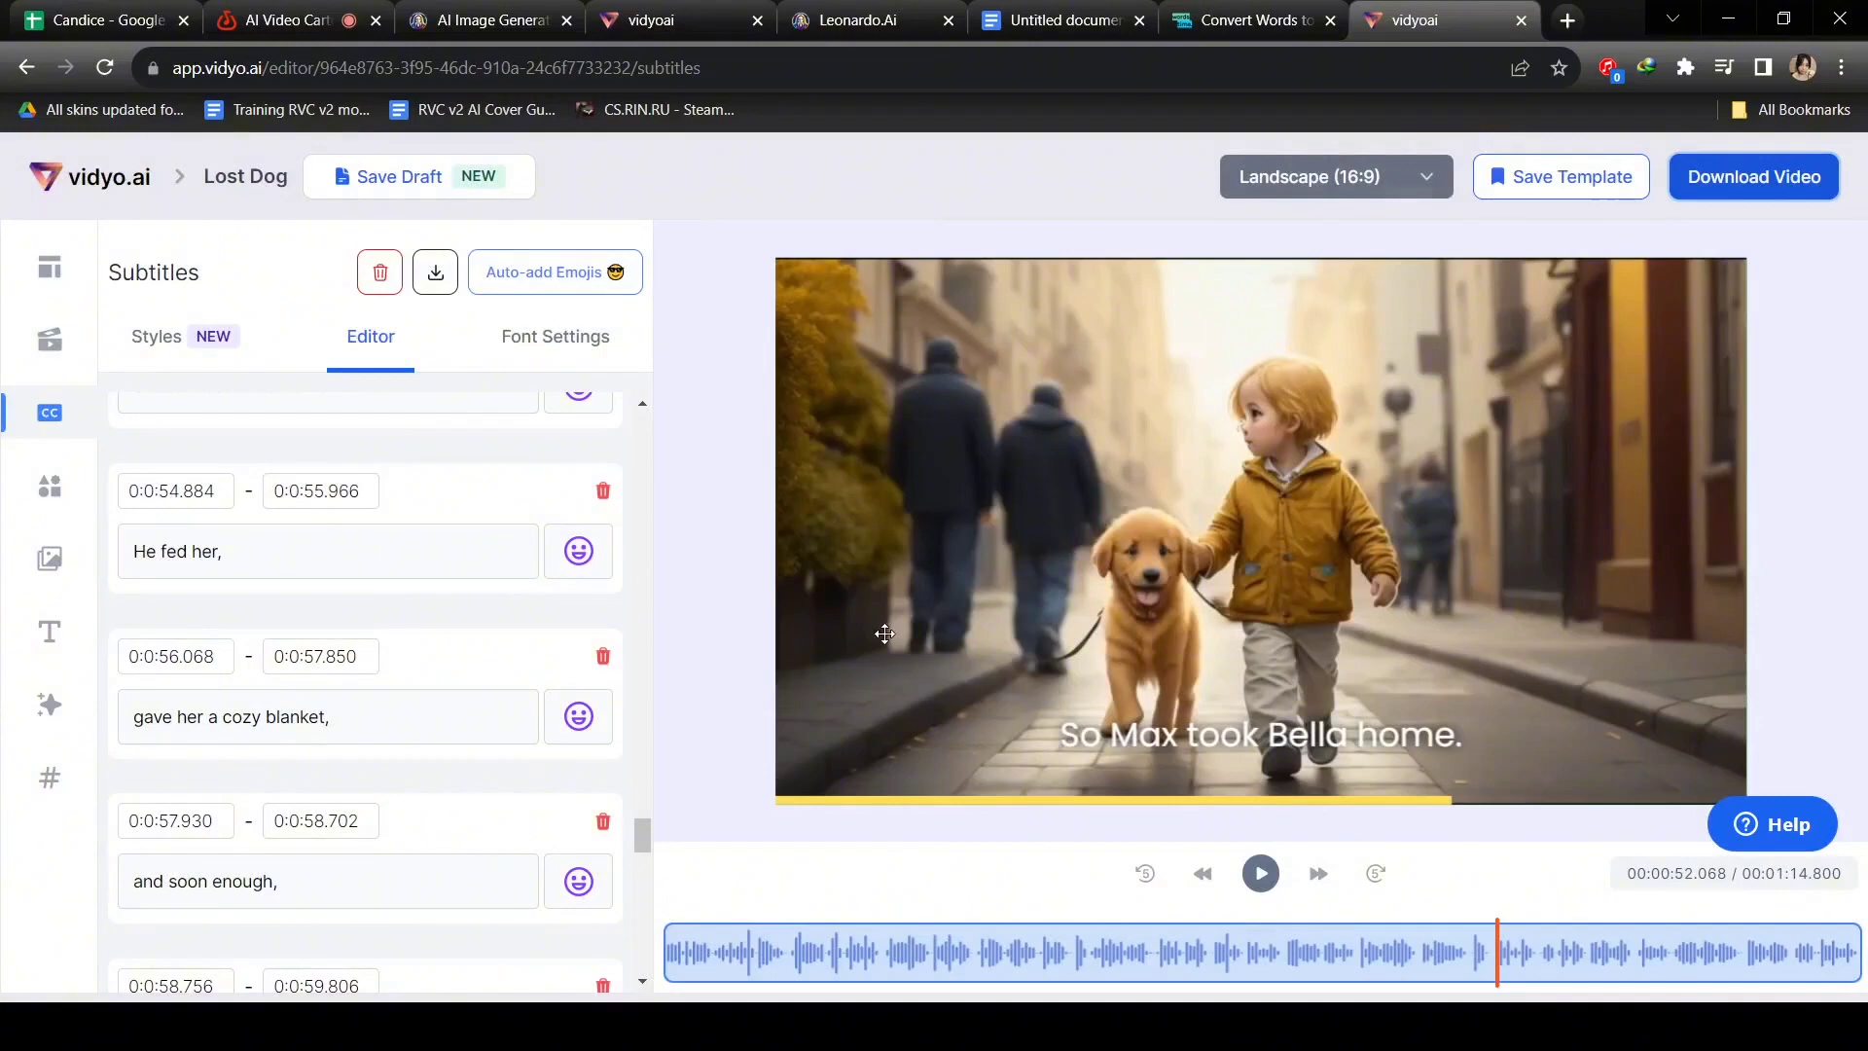
pyautogui.click(71, 185)
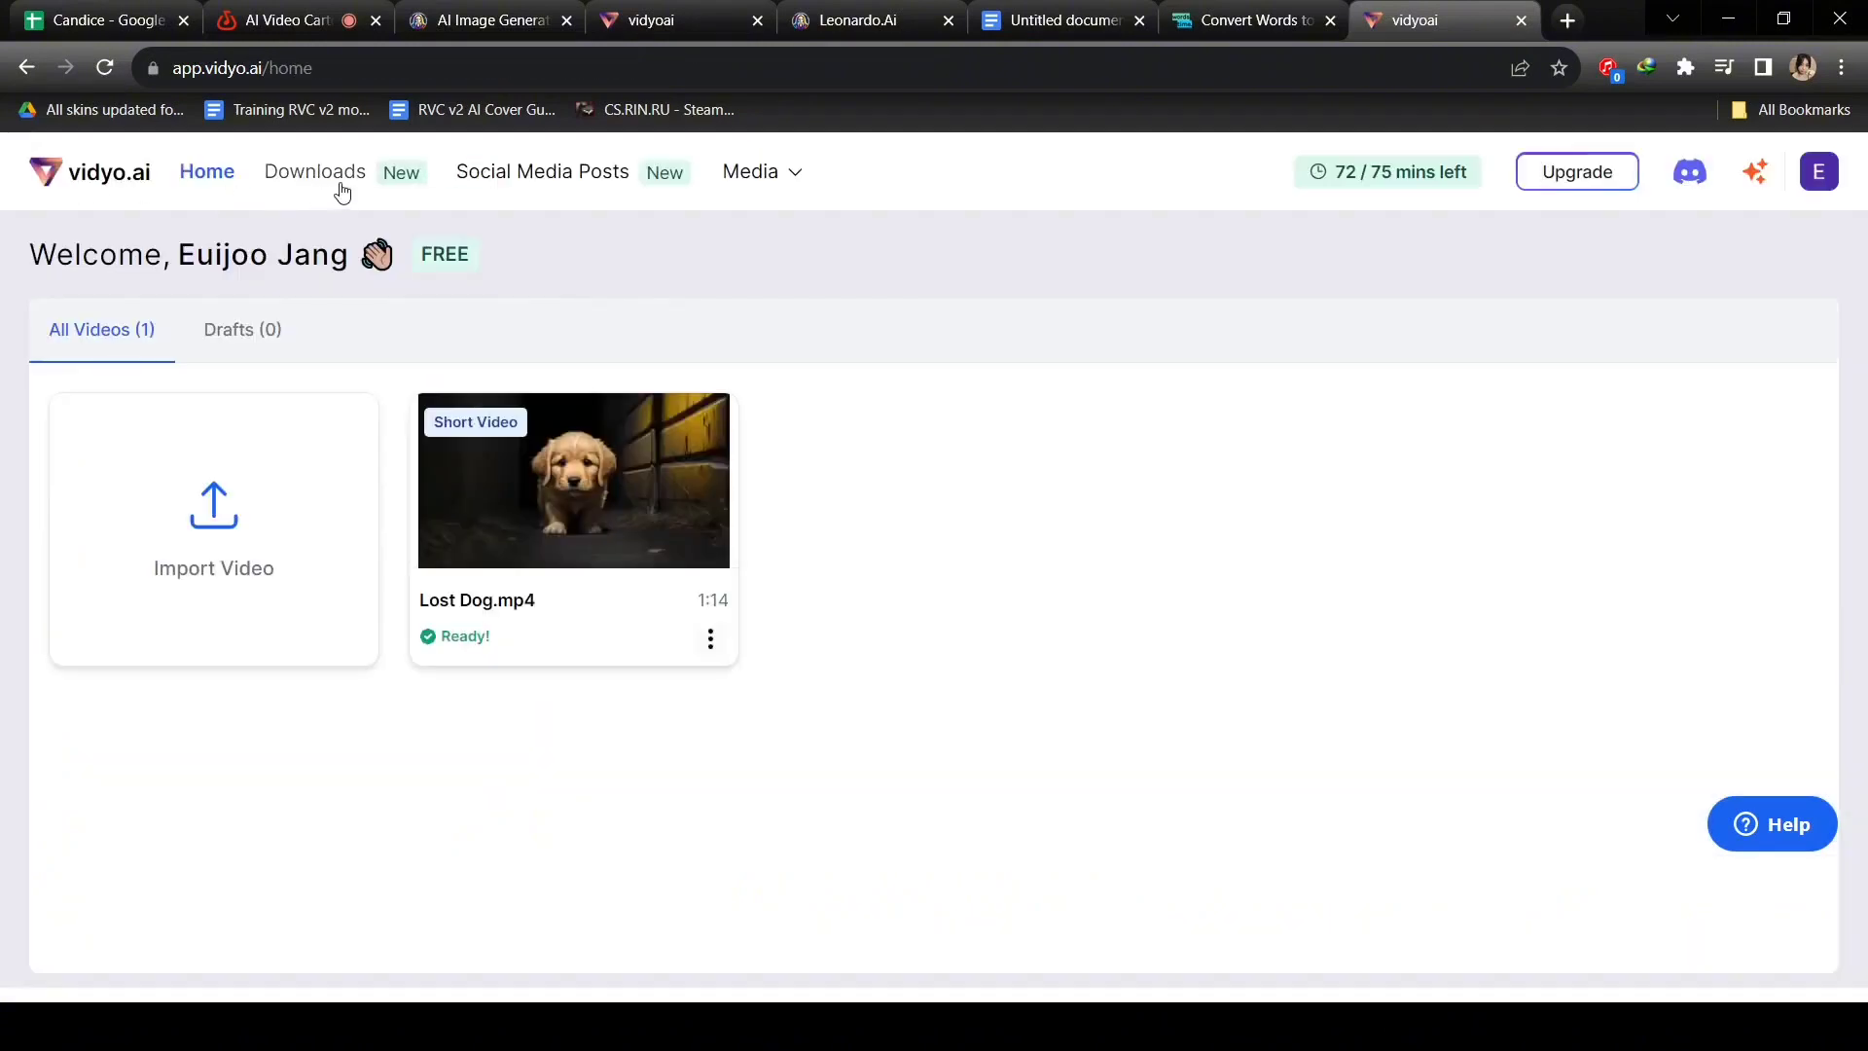
pyautogui.click(340, 190)
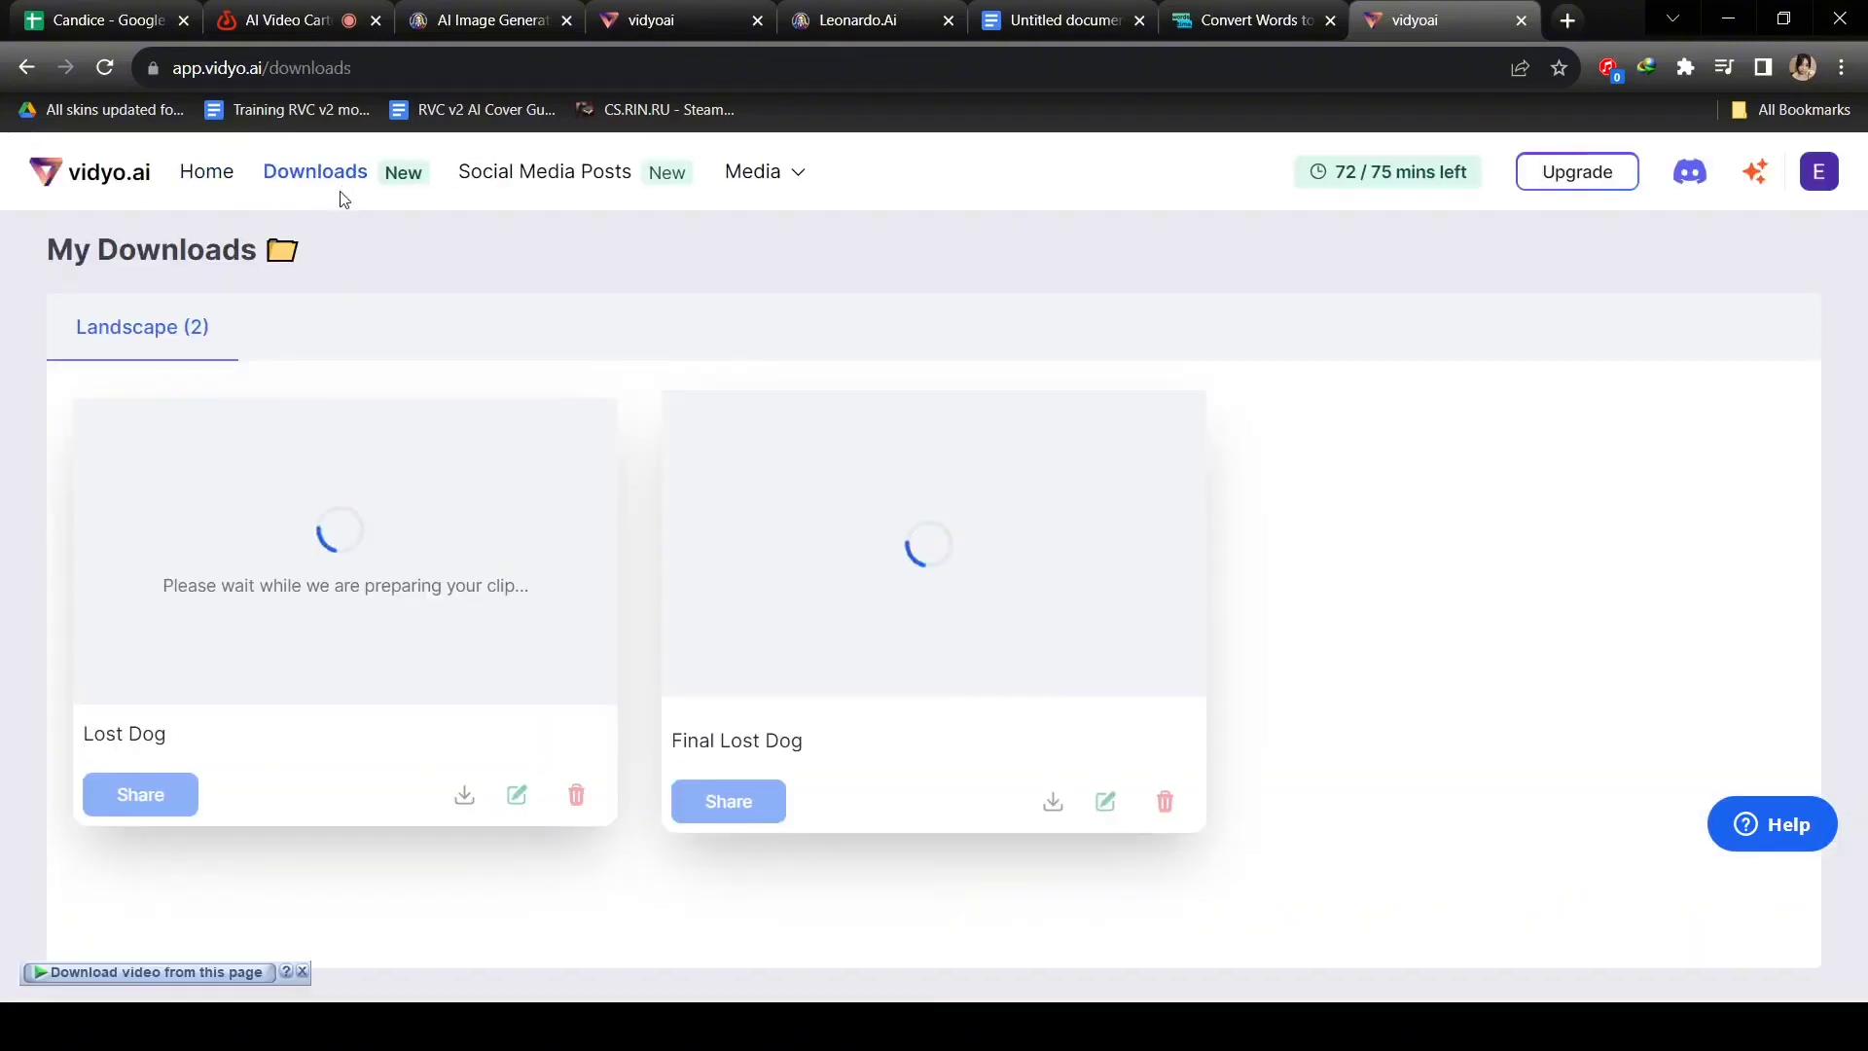